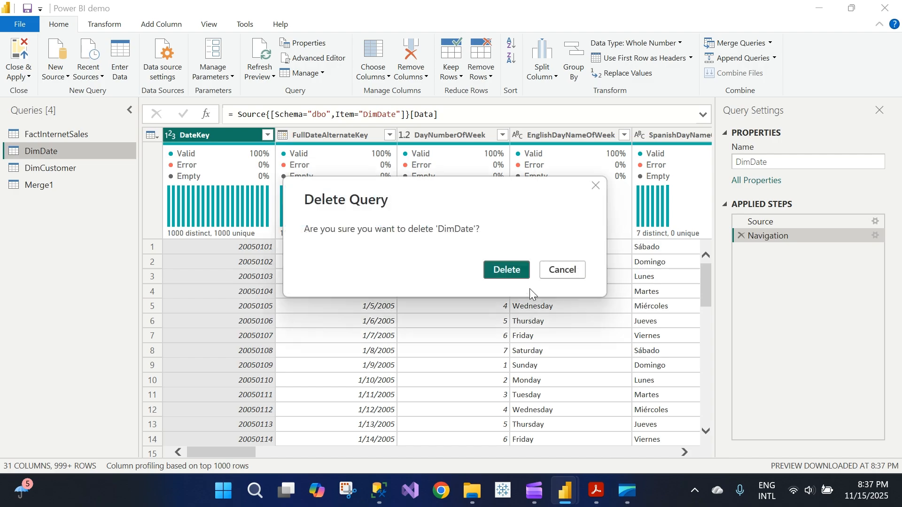
- Delete the DimDate query and try to delete the DimCustomer query
{"action": "left_click", "coordinate": [502, 274]}
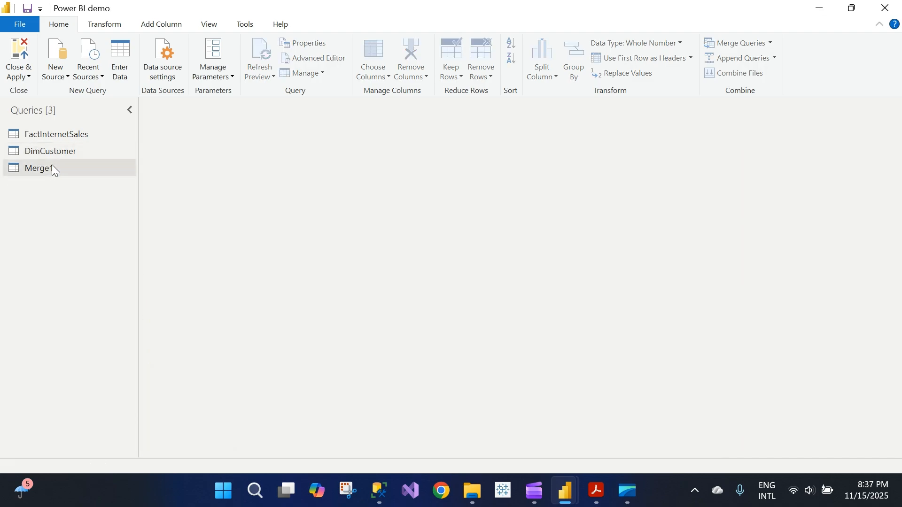
{"action": "left_click", "coordinate": [57, 154]}
{"action": "right_click", "coordinate": [57, 154]}
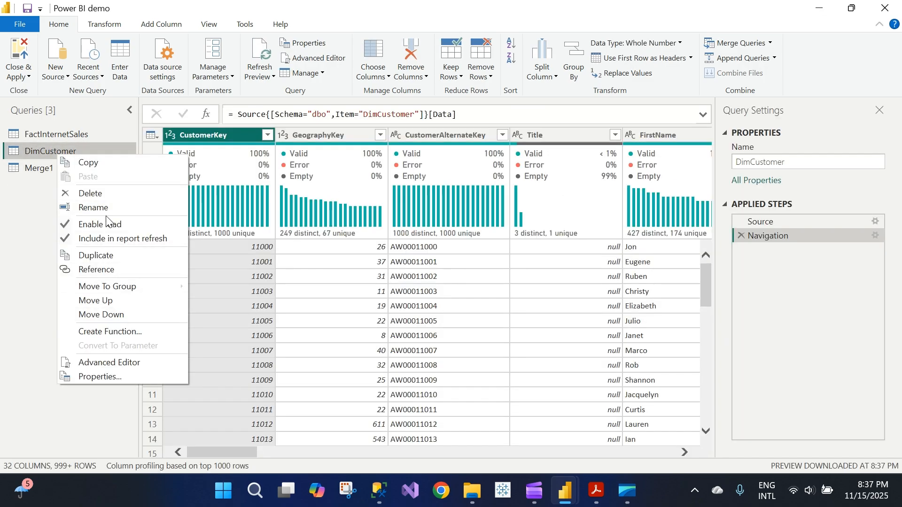
{"action": "left_click", "coordinate": [111, 193]}
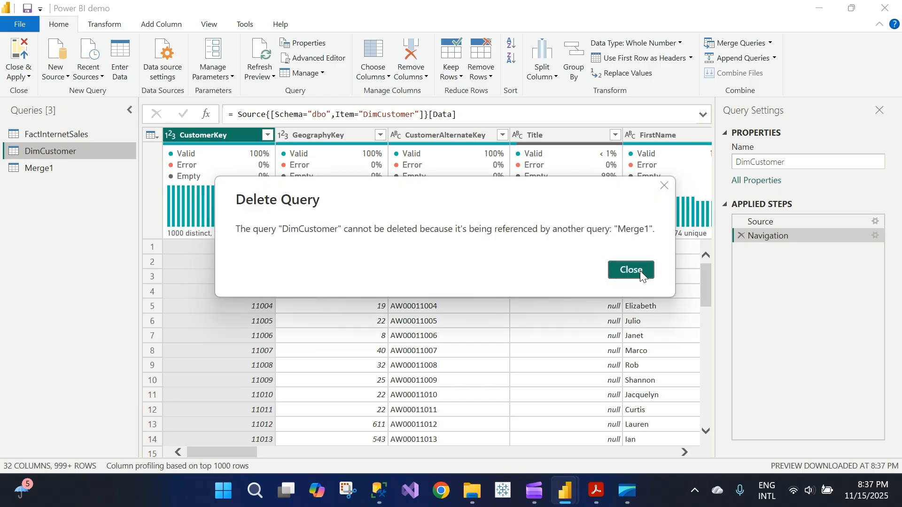
{"action": "left_click", "coordinate": [632, 270]}
- Delete the Merge1 query from the query list
{"action": "left_click", "coordinate": [54, 171]}
{"action": "right_click", "coordinate": [54, 172]}
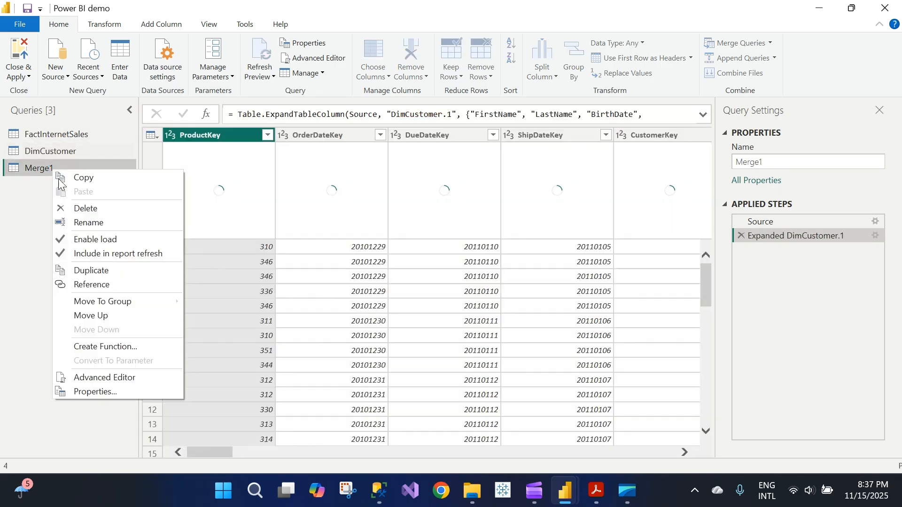
{"action": "left_click", "coordinate": [86, 208]}
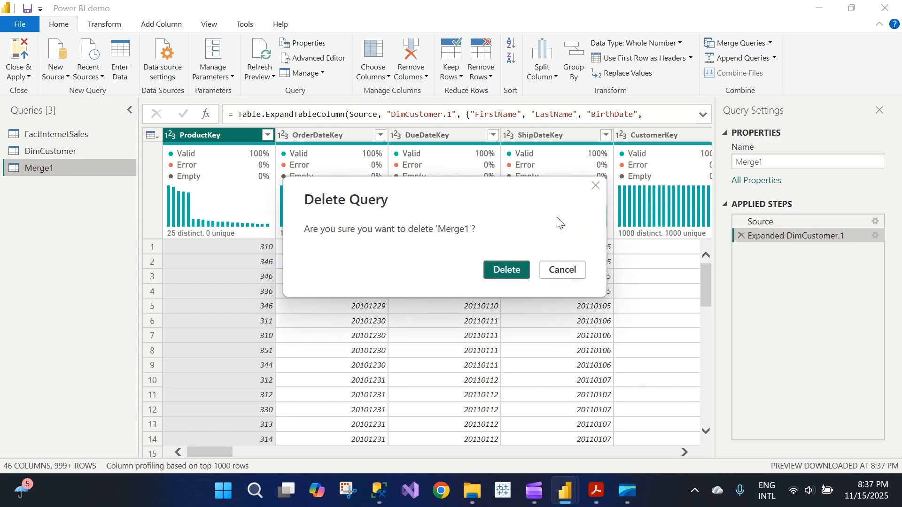
{"action": "left_click", "coordinate": [507, 270]}
{"action": "left_click", "coordinate": [59, 147]}
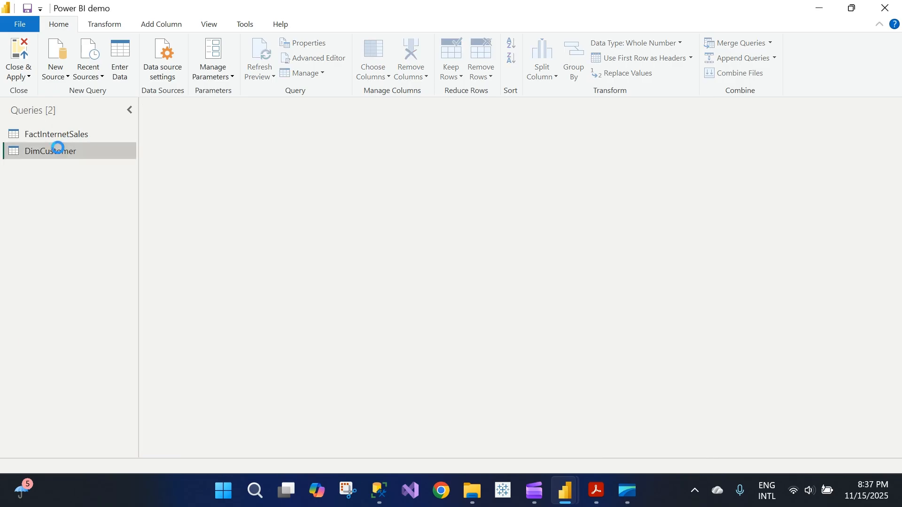
{"action": "right_click", "coordinate": [73, 151]}
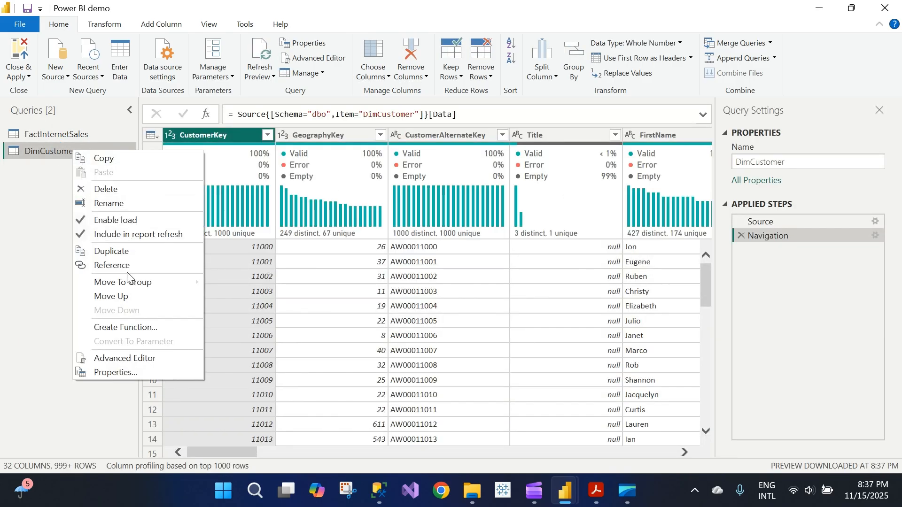
{"action": "left_click", "coordinate": [3, 275]}
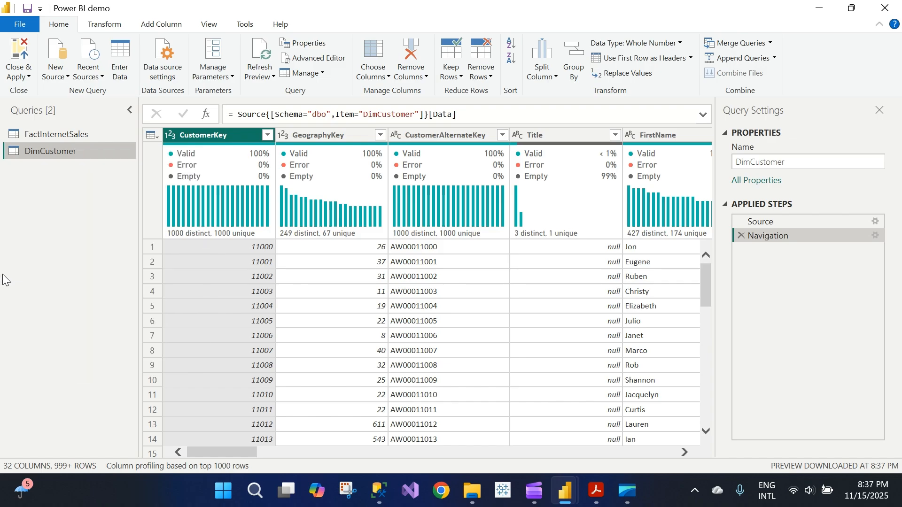
{"action": "left_click", "coordinate": [57, 140]}
{"action": "left_click", "coordinate": [58, 151]}
- Start a new SQL Server database source and enter the local server's name
{"action": "left_click", "coordinate": [62, 76]}
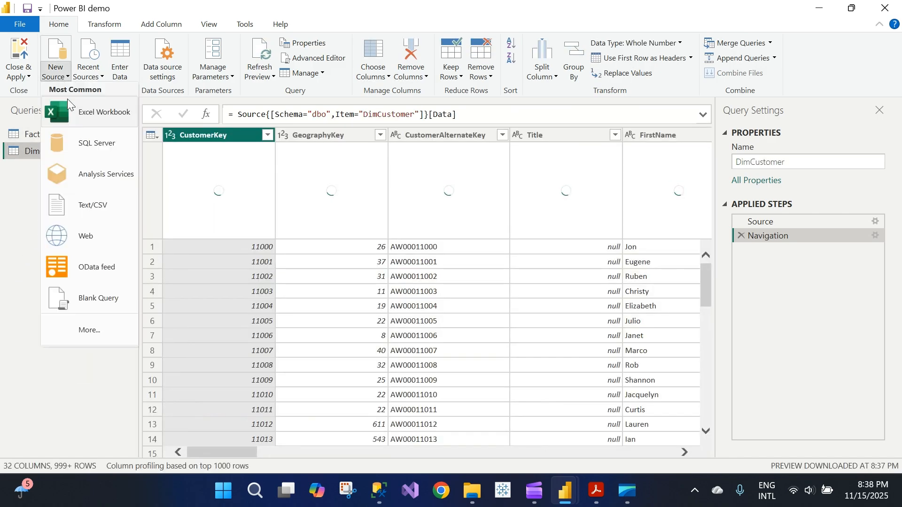
{"action": "left_click", "coordinate": [81, 142]}
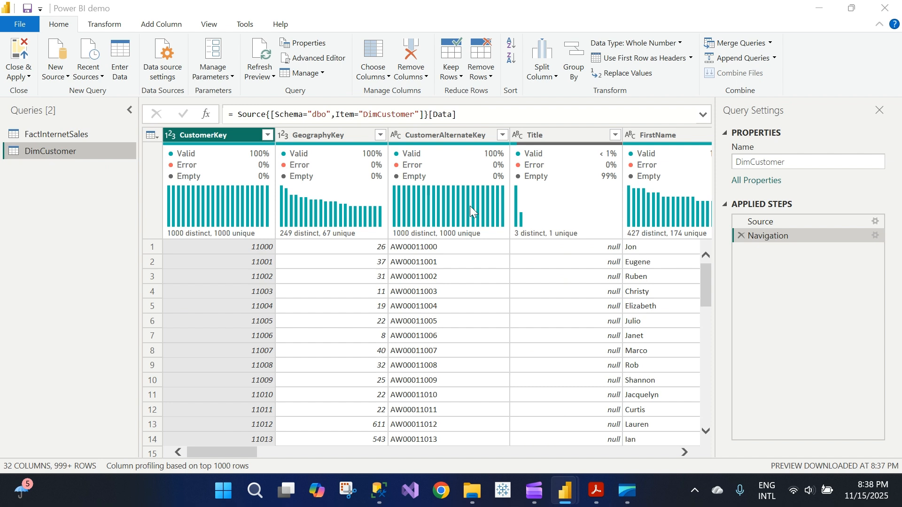
{"action": "left_click", "coordinate": [301, 180]}
{"action": "type", "text": "ABHISHEK"}
{"action": "key", "text": "Tab"}
- Switch to SQL Server Management Studio and copy the database name AdventureWorksDW2019 from the query's FROM clause
{"action": "key", "text": "alt+Tab"}
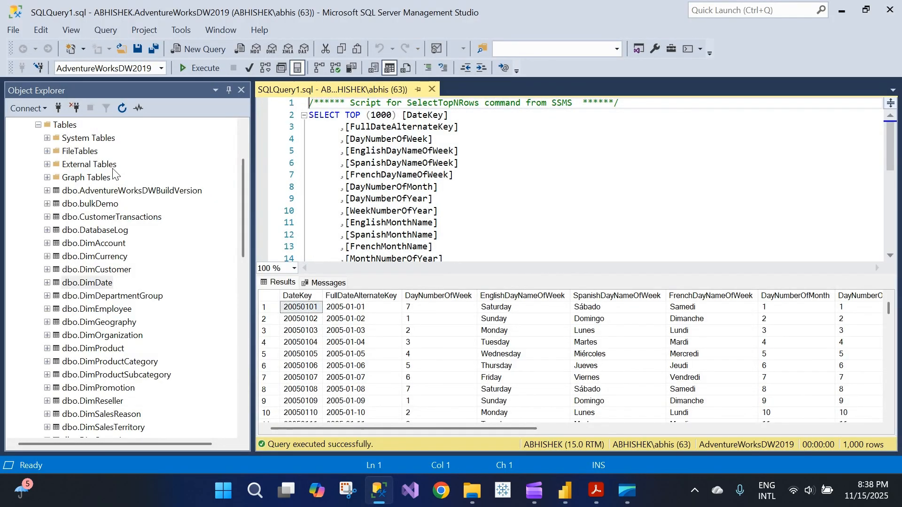
{"action": "scroll", "coordinate": [123, 168], "scroll_direction": "up", "scroll_amount": 3}
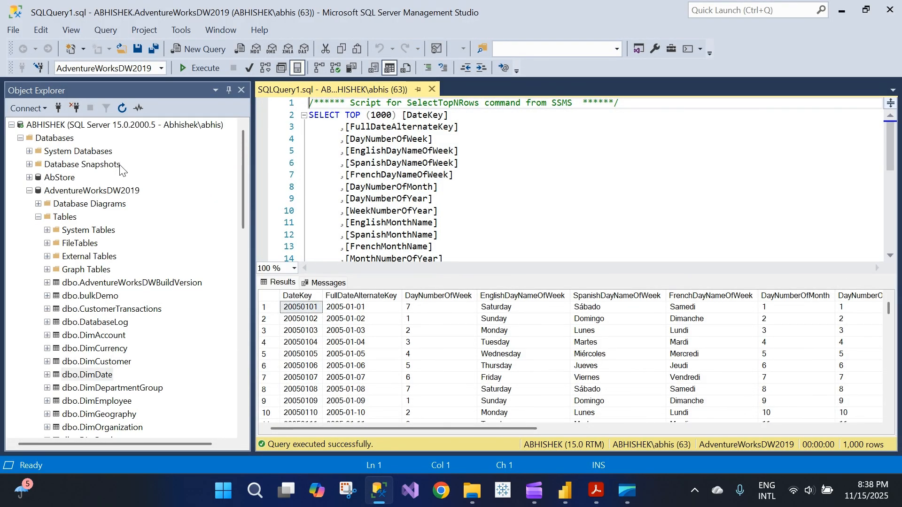
{"action": "left_click", "coordinate": [90, 190]}
{"action": "scroll", "coordinate": [540, 206], "scroll_direction": "down", "scroll_amount": 5}
{"action": "left_click_drag", "start_coordinate": [349, 163], "coordinate": [453, 160]}
{"action": "key", "text": "ctrl+c"}
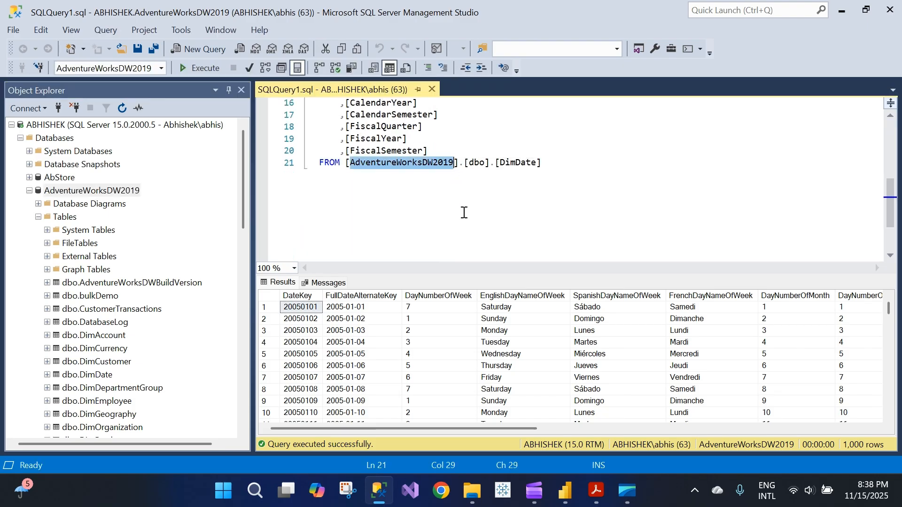
- Back in Power BI, set the database to AdventureWorksDW2019, expand the advanced options and connect in Import mode
{"action": "key", "text": "alt+Tab"}
{"action": "key", "text": "ctrl+v"}
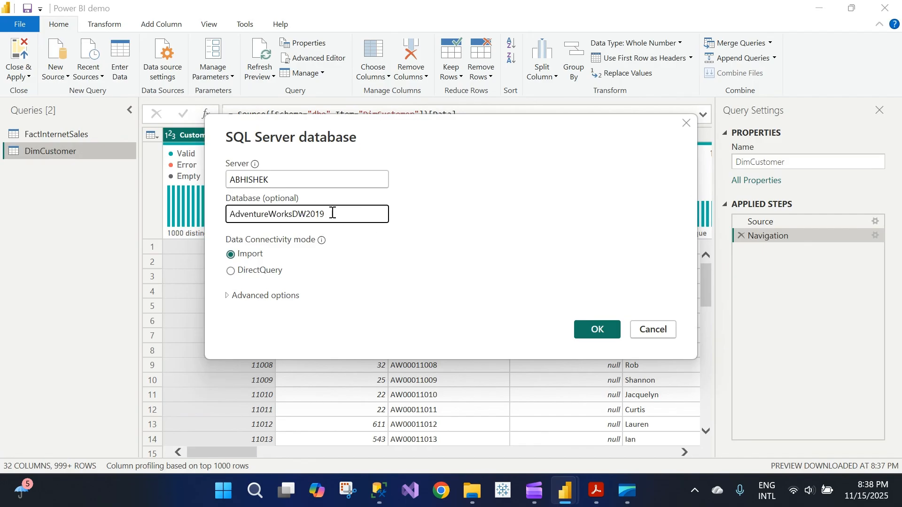
{"action": "left_click", "coordinate": [232, 295]}
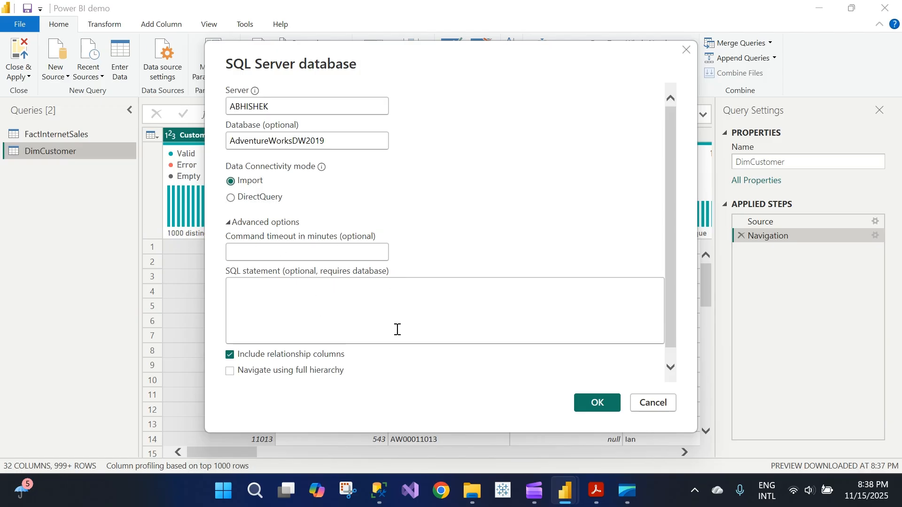
{"action": "left_click", "coordinate": [603, 412]}
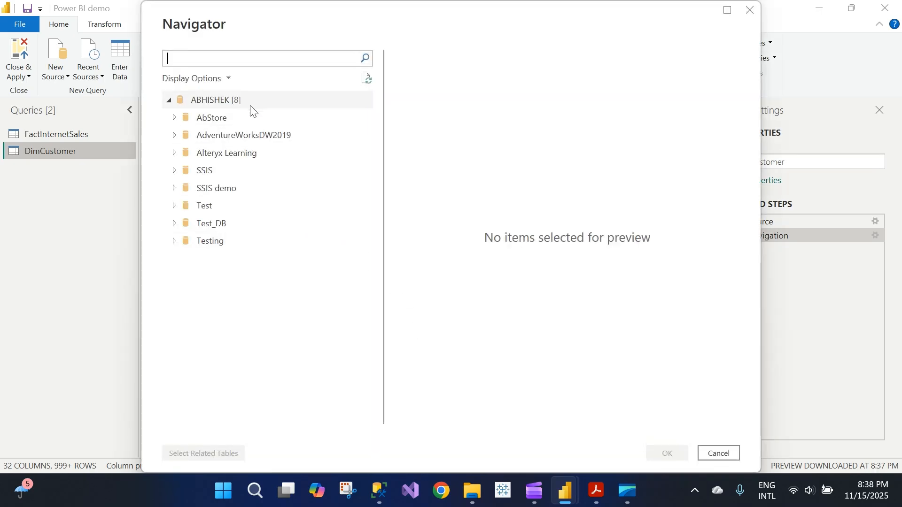
- In the AdventureWorksDW2019 database, select the tables DimGeography, DimProductCategory, DimProduct and DimProductSubcategory for import
{"action": "left_click", "coordinate": [174, 136]}
{"action": "left_click", "coordinate": [221, 63]}
{"action": "scroll", "coordinate": [213, 296], "scroll_direction": "down", "scroll_amount": 2}
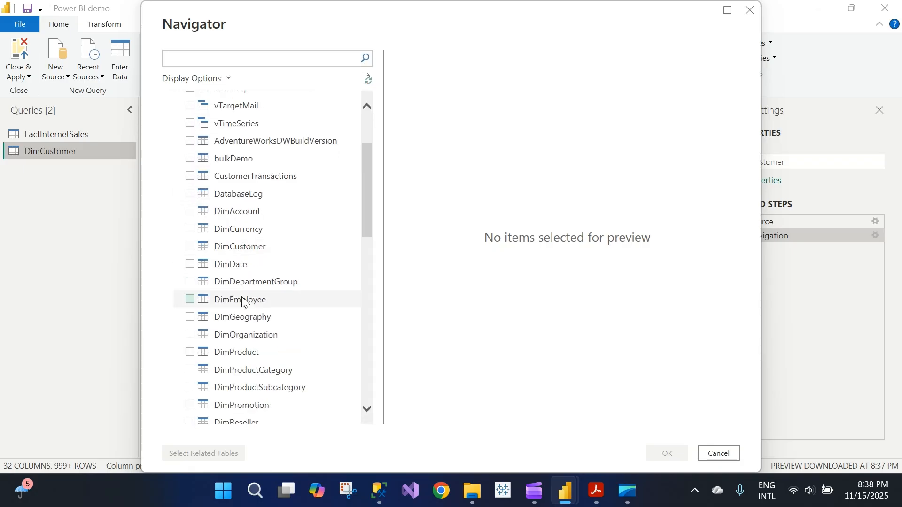
{"action": "scroll", "coordinate": [210, 289], "scroll_direction": "down", "scroll_amount": 1}
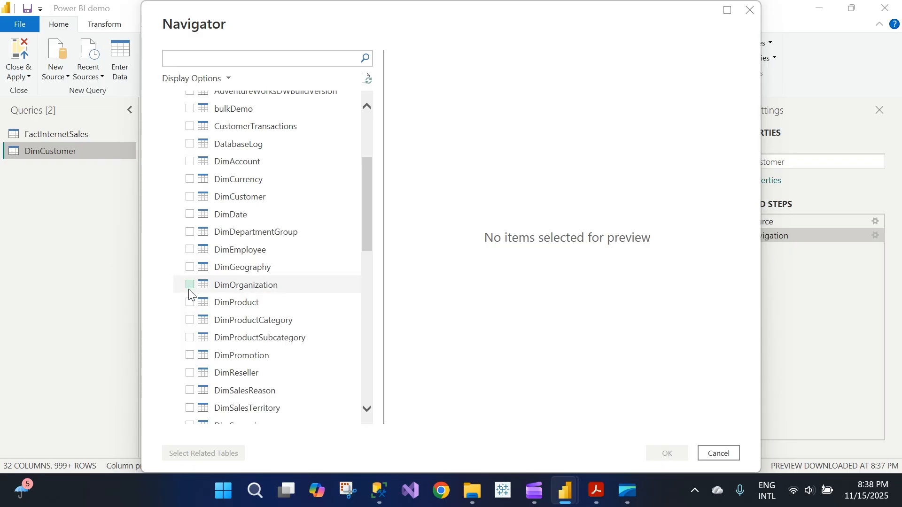
{"action": "left_click", "coordinate": [190, 266]}
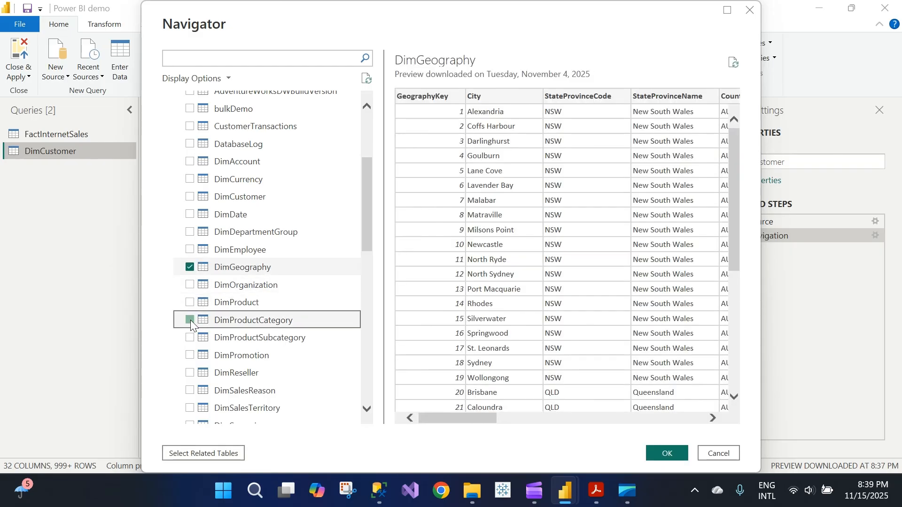
{"action": "left_click", "coordinate": [189, 319]}
{"action": "left_click", "coordinate": [191, 305]}
{"action": "left_click", "coordinate": [190, 337]}
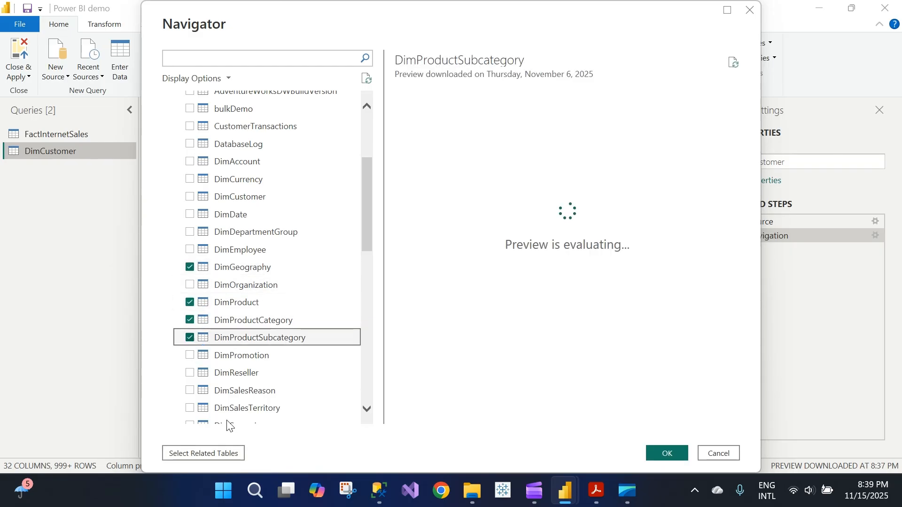
- Add the tables DimSalesReason, DimSalesTerritory and DimReseller to the import selection
{"action": "scroll", "coordinate": [204, 402], "scroll_direction": "down", "scroll_amount": 1}
{"action": "scroll", "coordinate": [204, 403], "scroll_direction": "down", "scroll_amount": 1}
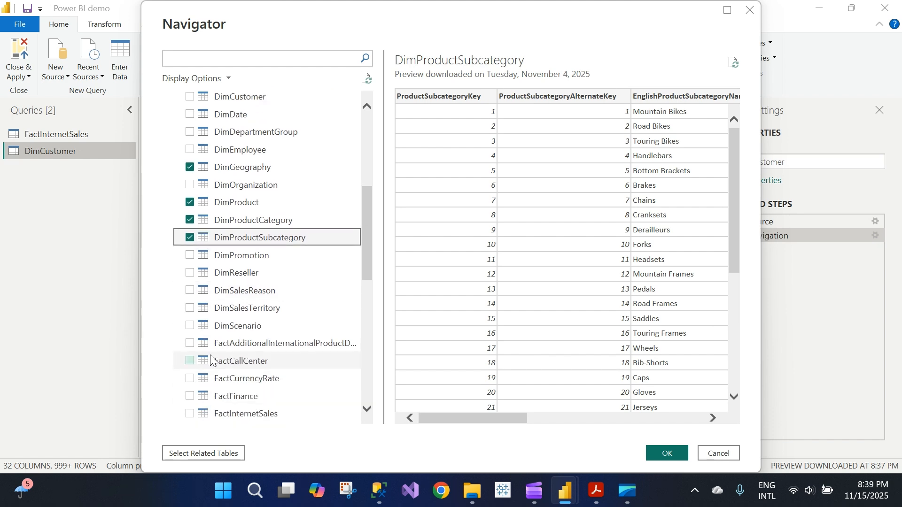
{"action": "left_click", "coordinate": [191, 292]}
{"action": "left_click", "coordinate": [190, 308]}
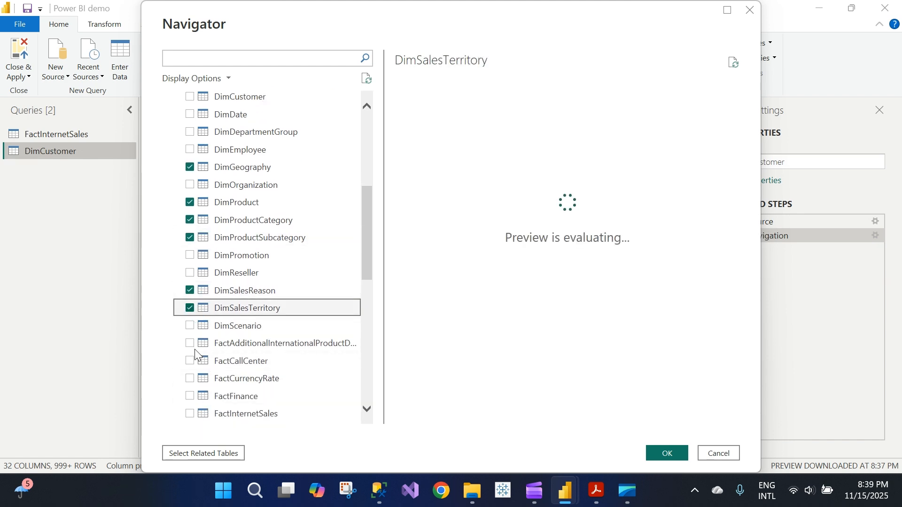
{"action": "left_click", "coordinate": [190, 273]}
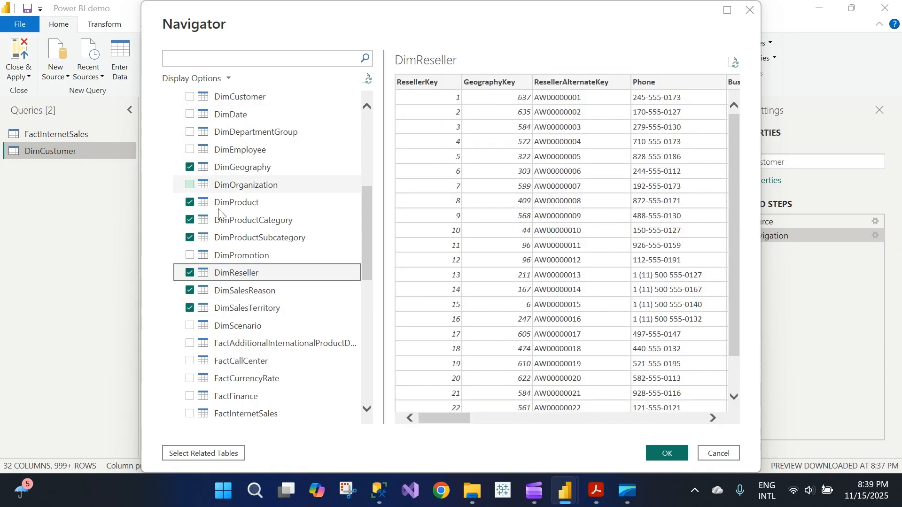
- Review the remaining dimension tables and bring the selected tables in as queries
{"action": "scroll", "coordinate": [250, 258], "scroll_direction": "up", "scroll_amount": 1}
{"action": "scroll", "coordinate": [250, 259], "scroll_direction": "up", "scroll_amount": 1}
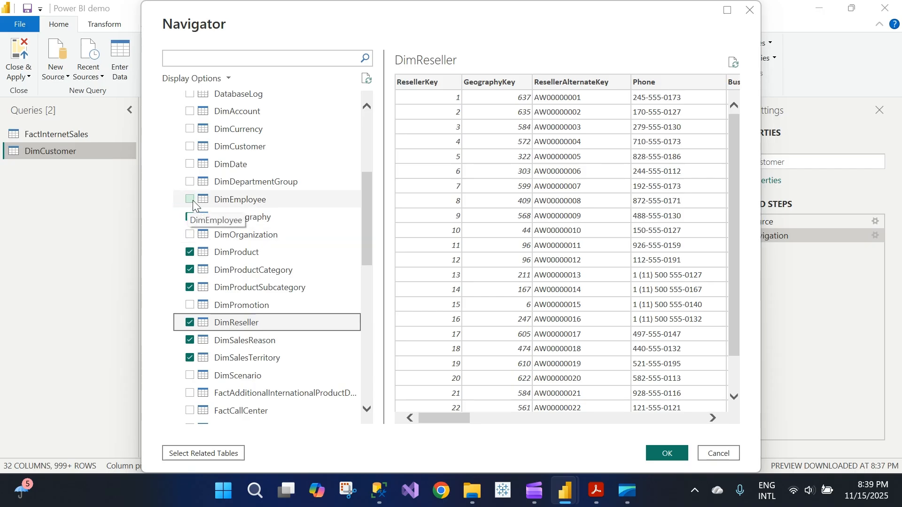
{"action": "scroll", "coordinate": [263, 207], "scroll_direction": "up", "scroll_amount": 3}
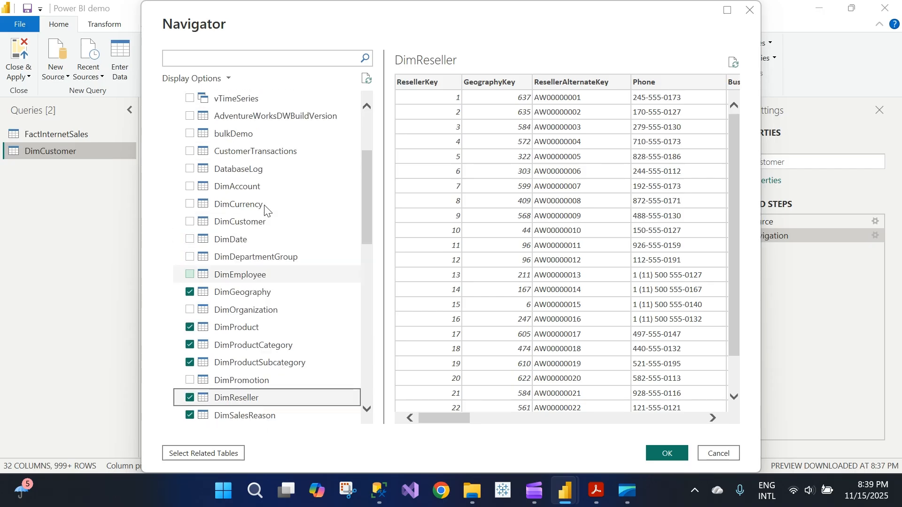
{"action": "left_click", "coordinate": [665, 451]}
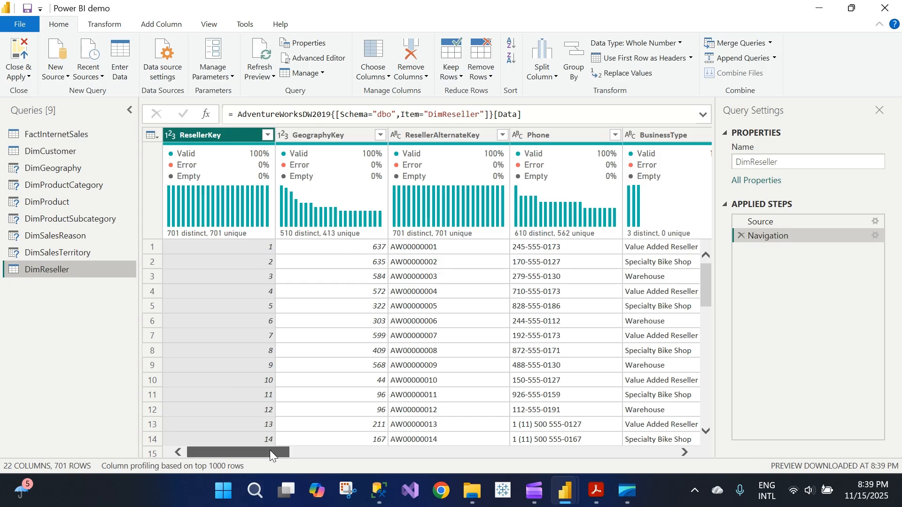
- Glance over the newly added queries, and close the query editor while applying the changes to the model
{"action": "left_click_drag", "start_coordinate": [265, 454], "coordinate": [223, 462]}
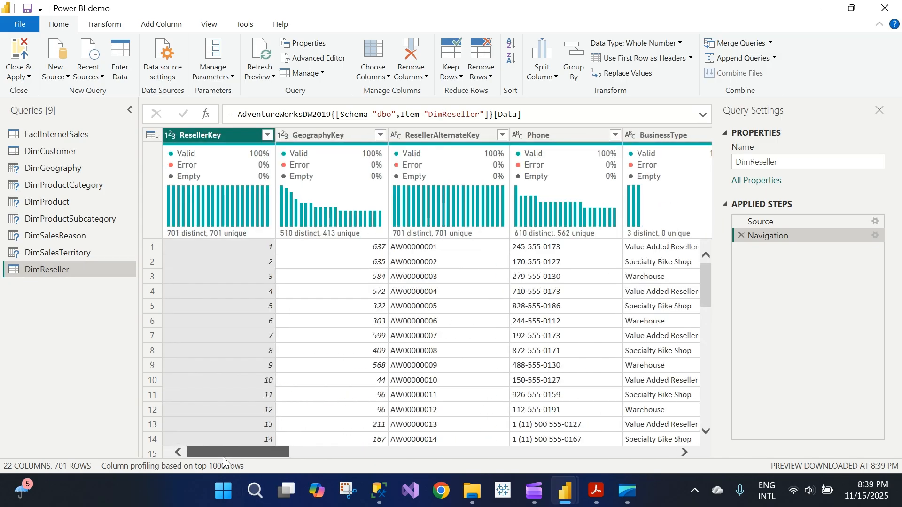
{"action": "left_click", "coordinate": [61, 186]}
{"action": "left_click", "coordinate": [57, 200]}
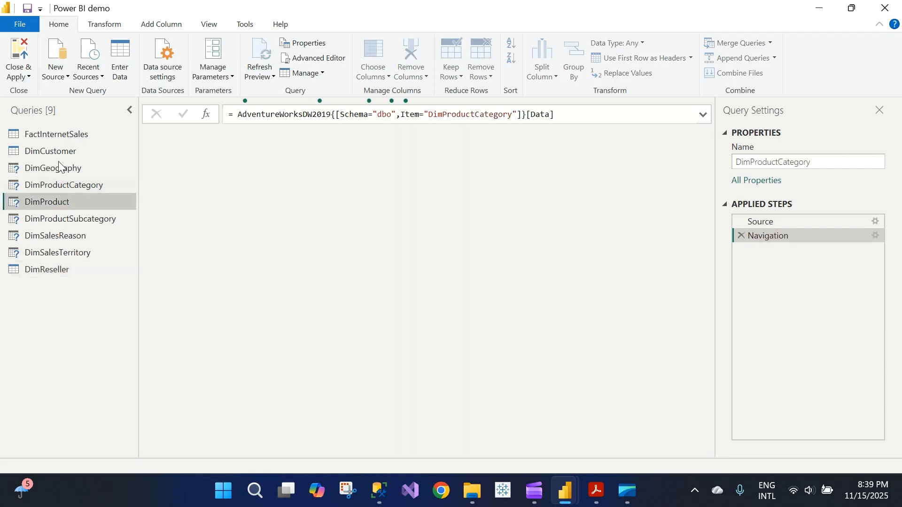
{"action": "left_click", "coordinate": [18, 73]}
{"action": "left_click", "coordinate": [32, 91]}
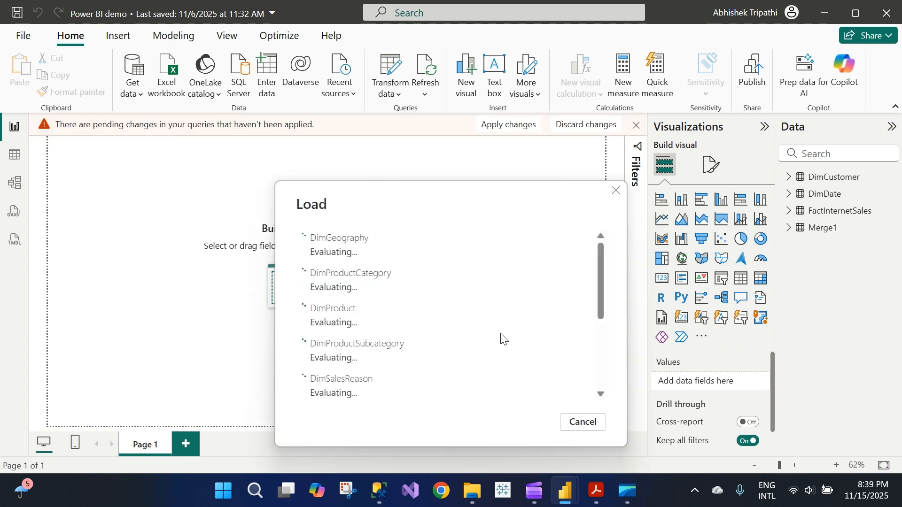
- Switch to the PowerBI_Day10 PDF in Acrobat and read through the three tasks of the Hands-On Exercise
{"action": "left_click", "coordinate": [596, 491]}
{"action": "scroll", "coordinate": [359, 334], "scroll_direction": "down", "scroll_amount": 8}
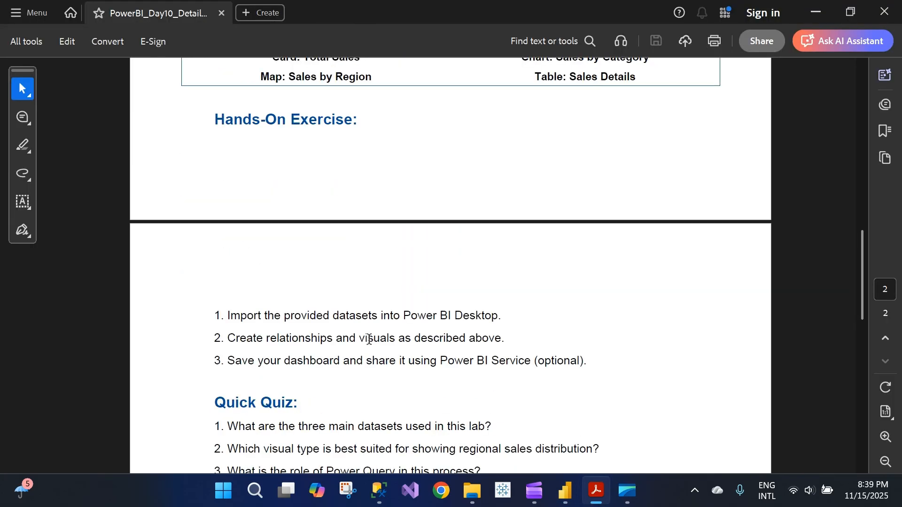
{"action": "scroll", "coordinate": [369, 339], "scroll_direction": "up", "scroll_amount": 2}
{"action": "left_click_drag", "start_coordinate": [256, 230], "coordinate": [388, 251]}
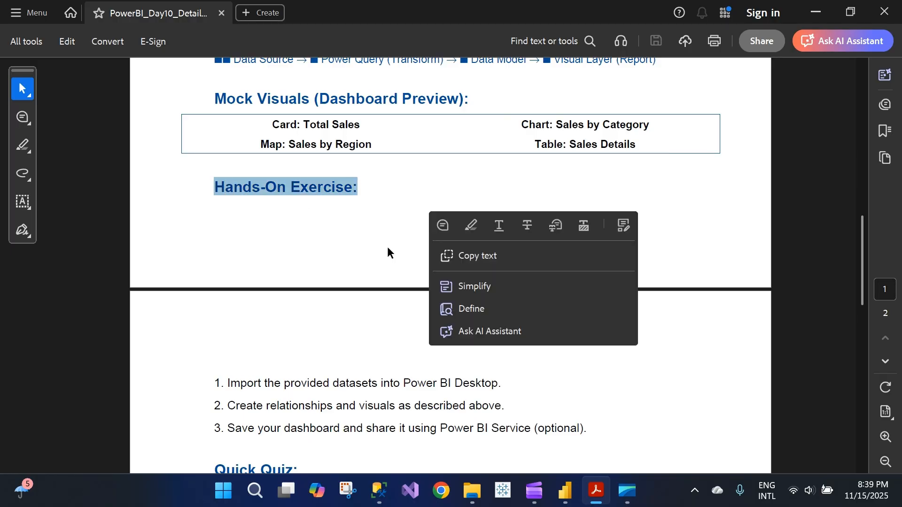
{"action": "left_click", "coordinate": [313, 243]}
{"action": "scroll", "coordinate": [312, 244], "scroll_direction": "down", "scroll_amount": 1}
{"action": "scroll", "coordinate": [312, 246], "scroll_direction": "down", "scroll_amount": 1}
{"action": "left_click_drag", "start_coordinate": [227, 338], "coordinate": [512, 339]}
{"action": "left_click", "coordinate": [321, 362]}
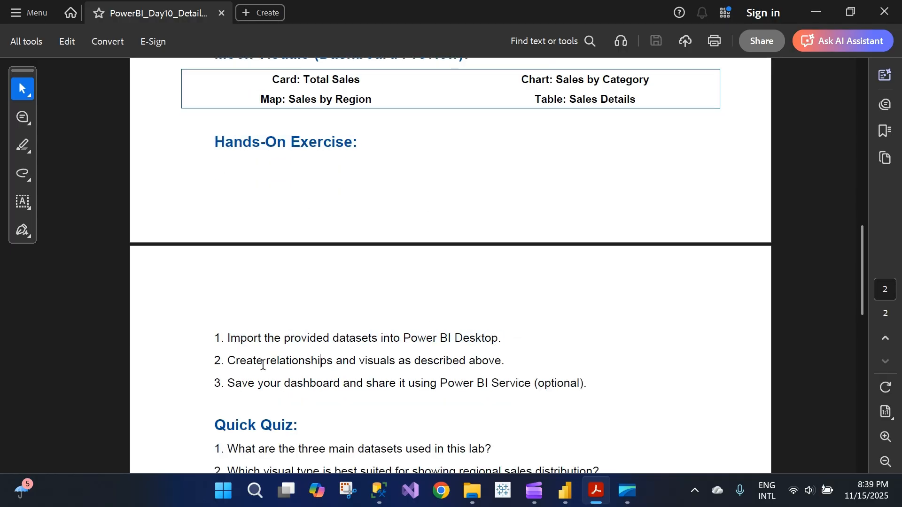
{"action": "left_click_drag", "start_coordinate": [229, 365], "coordinate": [504, 362]}
{"action": "left_click", "coordinate": [348, 377]}
{"action": "left_click_drag", "start_coordinate": [228, 384], "coordinate": [588, 382]}
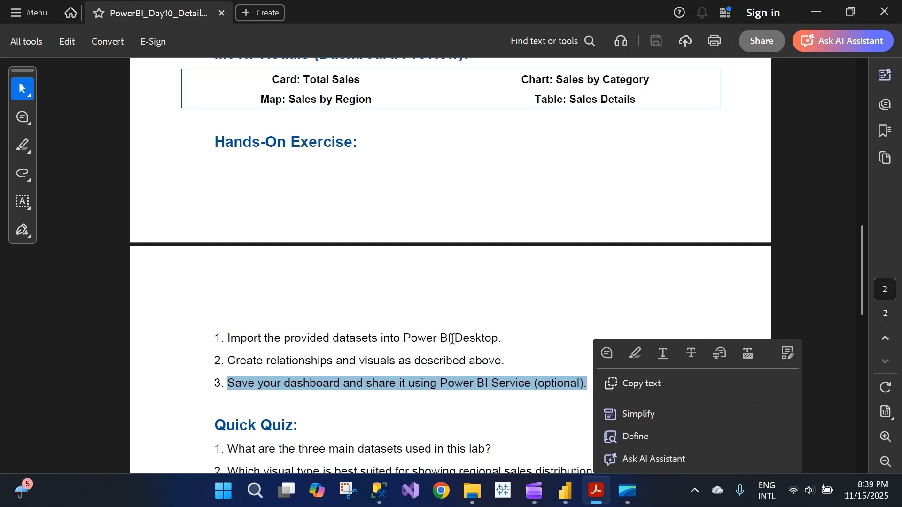
{"action": "scroll", "coordinate": [506, 347], "scroll_direction": "up", "scroll_amount": 1}
{"action": "left_click", "coordinate": [507, 348]}
- Read the Quick Quiz questions about the lab's datasets, visual types and Power Query
{"action": "scroll", "coordinate": [505, 348], "scroll_direction": "down", "scroll_amount": 5}
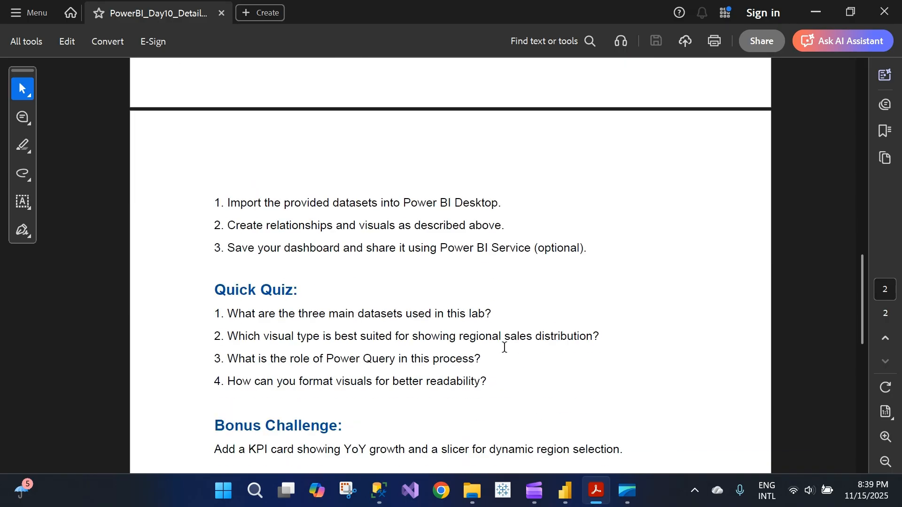
{"action": "scroll", "coordinate": [504, 347], "scroll_direction": "down", "scroll_amount": 1}
{"action": "left_click_drag", "start_coordinate": [230, 246], "coordinate": [491, 246]}
{"action": "left_click_drag", "start_coordinate": [324, 291], "coordinate": [322, 313]}
{"action": "scroll", "coordinate": [341, 289], "scroll_direction": "up", "scroll_amount": 7}
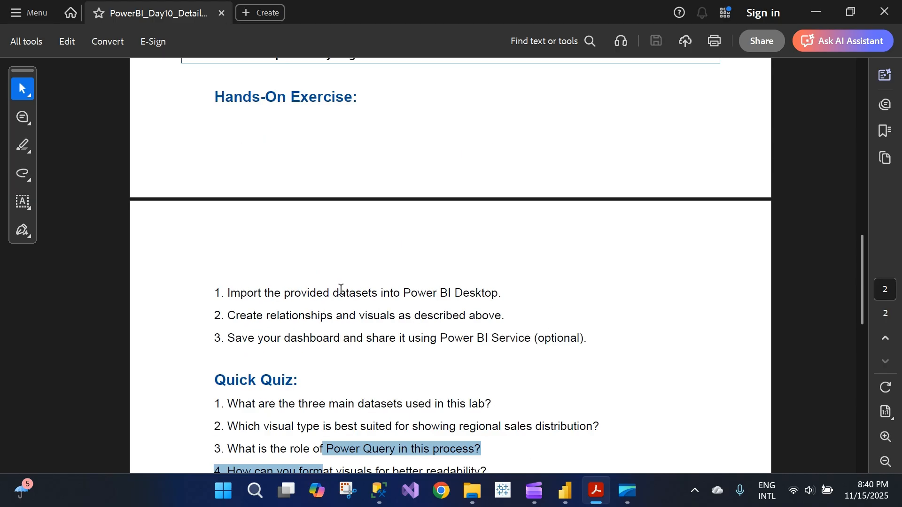
- Review the lab PDF's dataset overview, report-building steps, mock visuals and Bonus Challenge
{"action": "scroll", "coordinate": [340, 289], "scroll_direction": "up", "scroll_amount": 10}
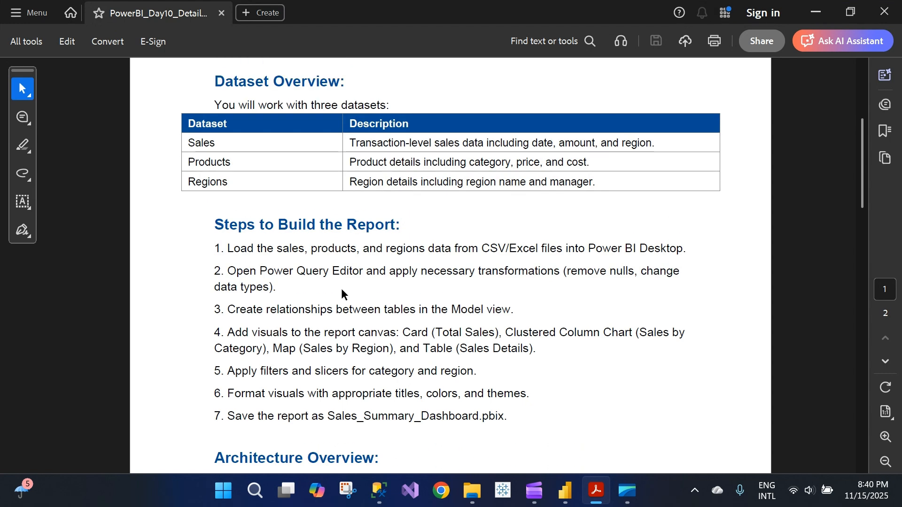
{"action": "scroll", "coordinate": [278, 264], "scroll_direction": "down", "scroll_amount": 11}
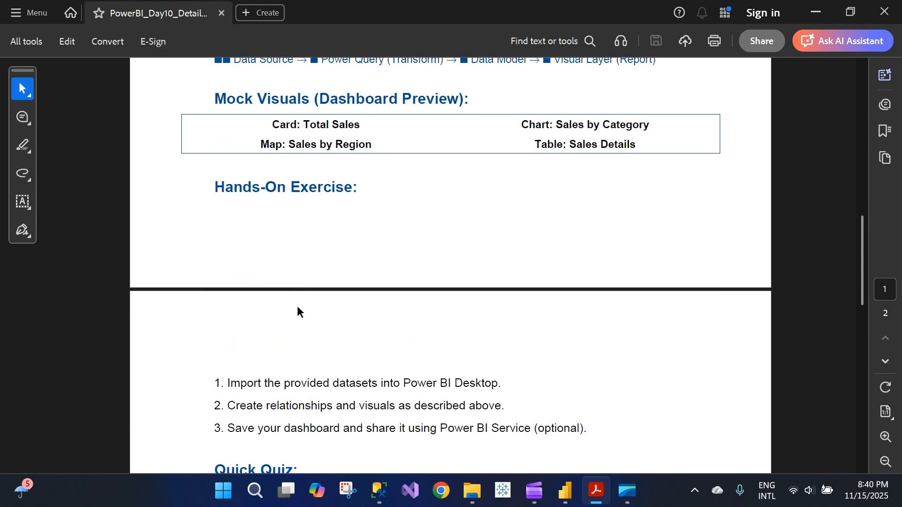
{"action": "scroll", "coordinate": [291, 313], "scroll_direction": "down", "scroll_amount": 4}
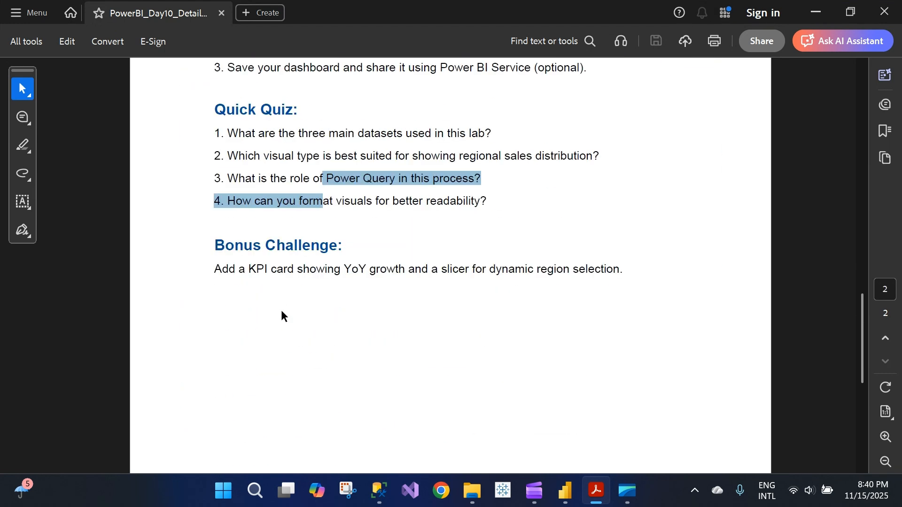
{"action": "left_click", "coordinate": [283, 315]}
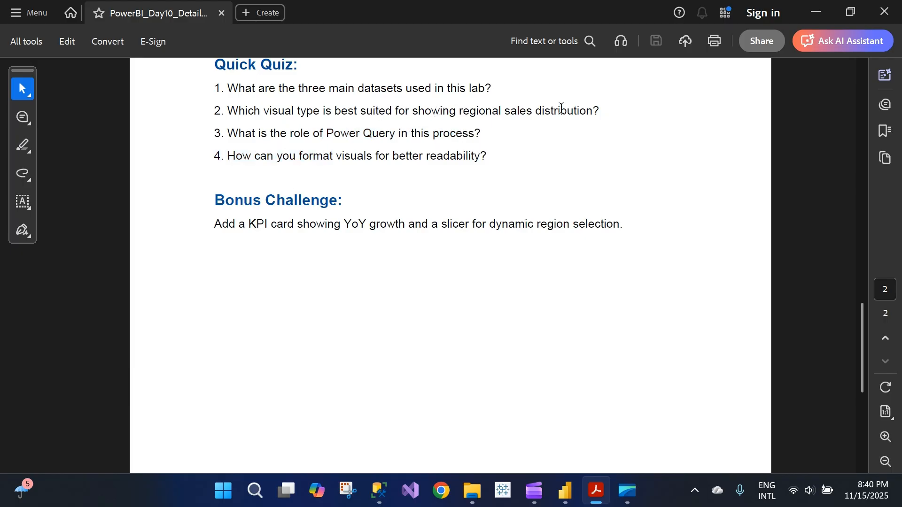
{"action": "scroll", "coordinate": [554, 167], "scroll_direction": "up", "scroll_amount": 8}
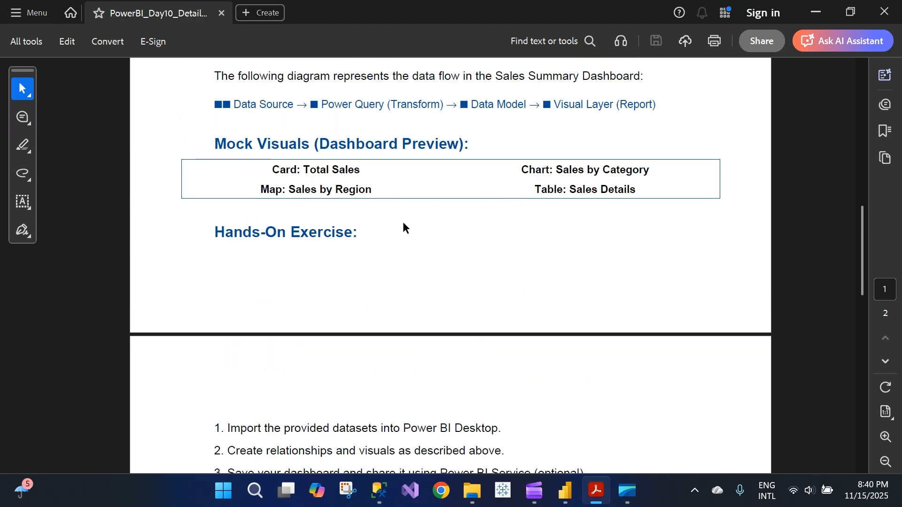
{"action": "scroll", "coordinate": [488, 224], "scroll_direction": "down", "scroll_amount": 5}
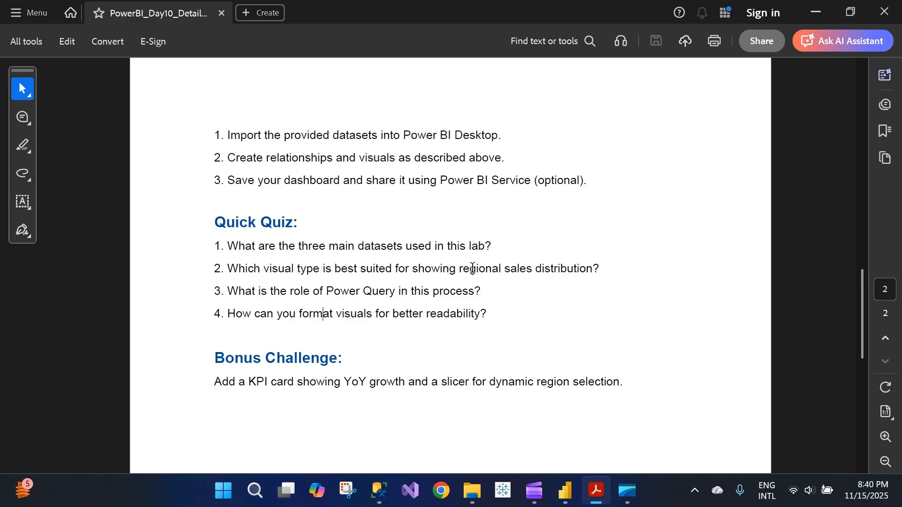
- Read Quick Quiz questions 2 to 4 on regional sales visuals, the role of Power Query and formatting for readability
{"action": "left_click_drag", "start_coordinate": [472, 268], "coordinate": [569, 261]}
{"action": "left_click", "coordinate": [403, 311]}
{"action": "left_click_drag", "start_coordinate": [476, 294], "coordinate": [237, 295]}
{"action": "left_click", "coordinate": [487, 287]}
{"action": "scroll", "coordinate": [253, 325], "scroll_direction": "down", "scroll_amount": 1}
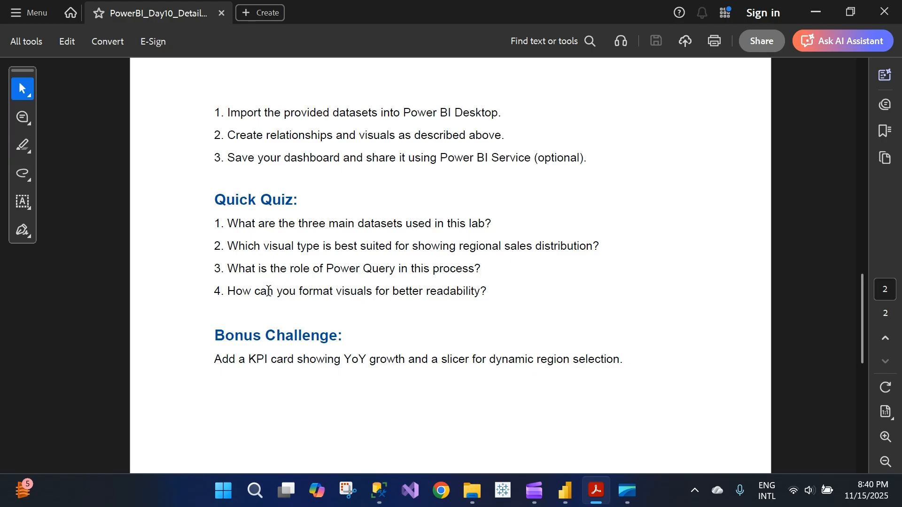
{"action": "left_click_drag", "start_coordinate": [247, 288], "coordinate": [328, 291]}
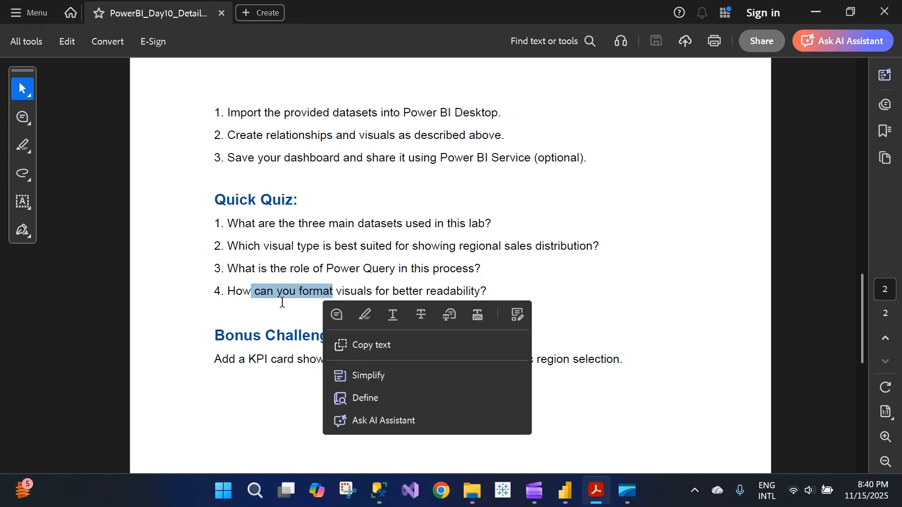
{"action": "left_click", "coordinate": [265, 304]}
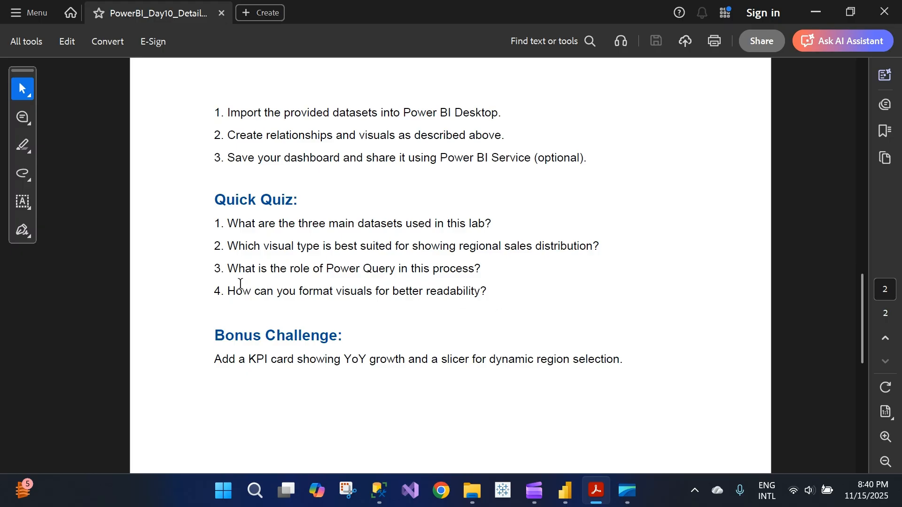
{"action": "left_click_drag", "start_coordinate": [227, 292], "coordinate": [483, 291]}
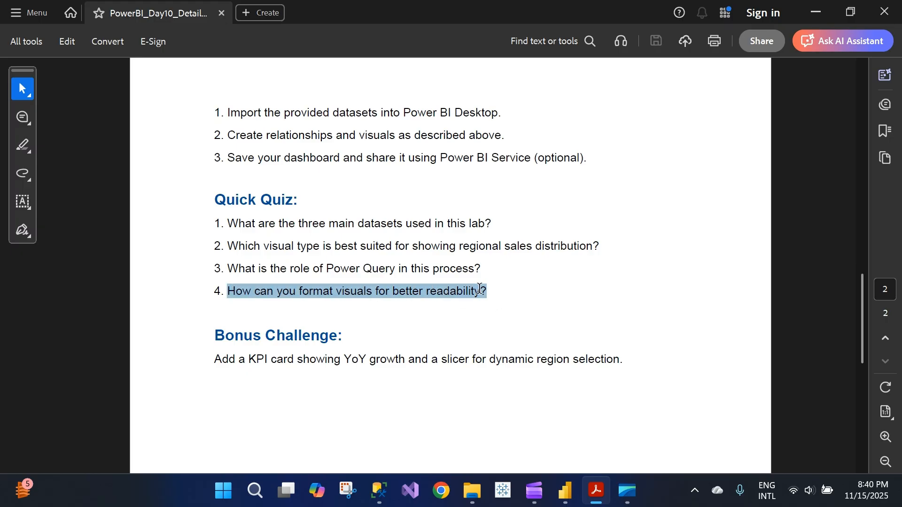
{"action": "left_click", "coordinate": [380, 302]}
{"action": "scroll", "coordinate": [516, 292], "scroll_direction": "up", "scroll_amount": 5}
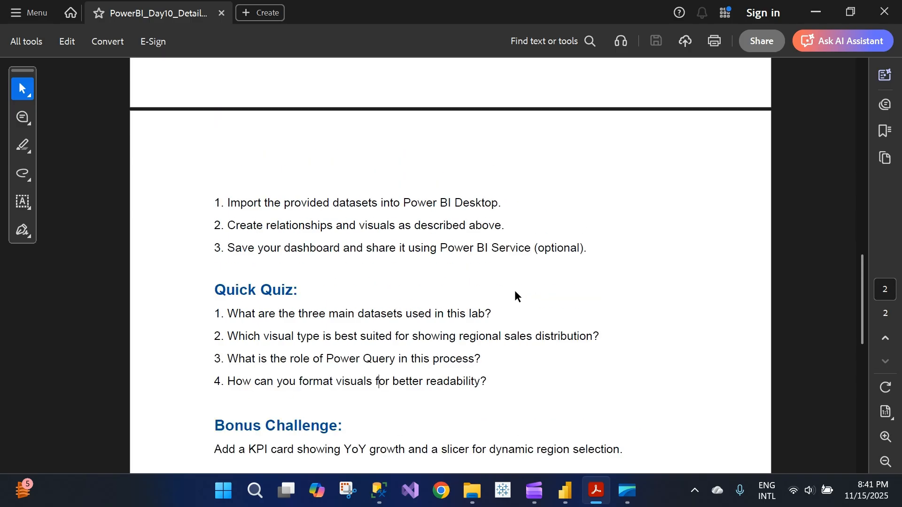
{"action": "scroll", "coordinate": [514, 295], "scroll_direction": "down", "scroll_amount": 5}
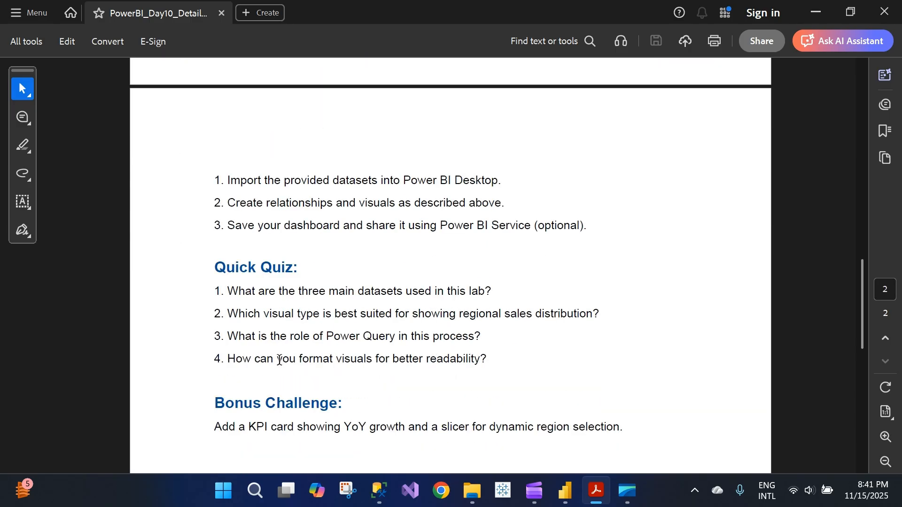
- Switch to Power BI Desktop, show the model diagram with the Properties pane collapsed, and move FactInternetSales below the product dimension tables
{"action": "left_click", "coordinate": [594, 457]}
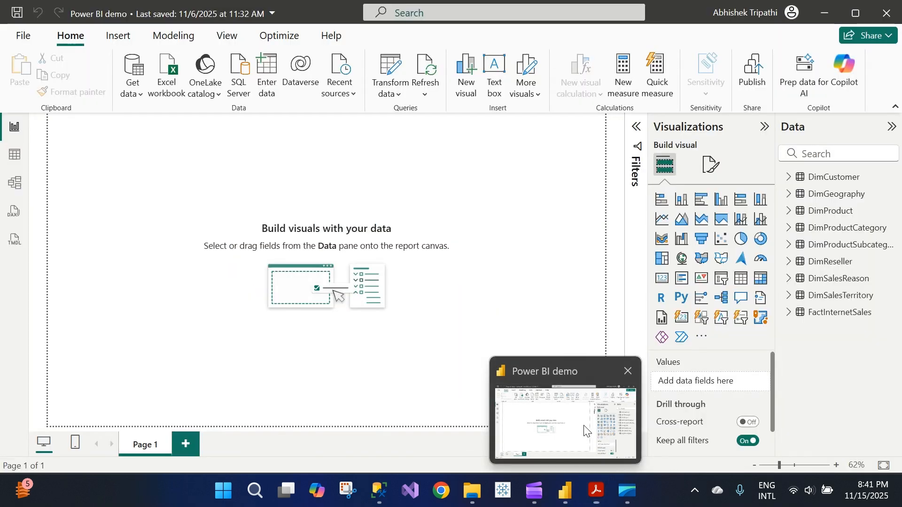
{"action": "left_click", "coordinate": [15, 183]}
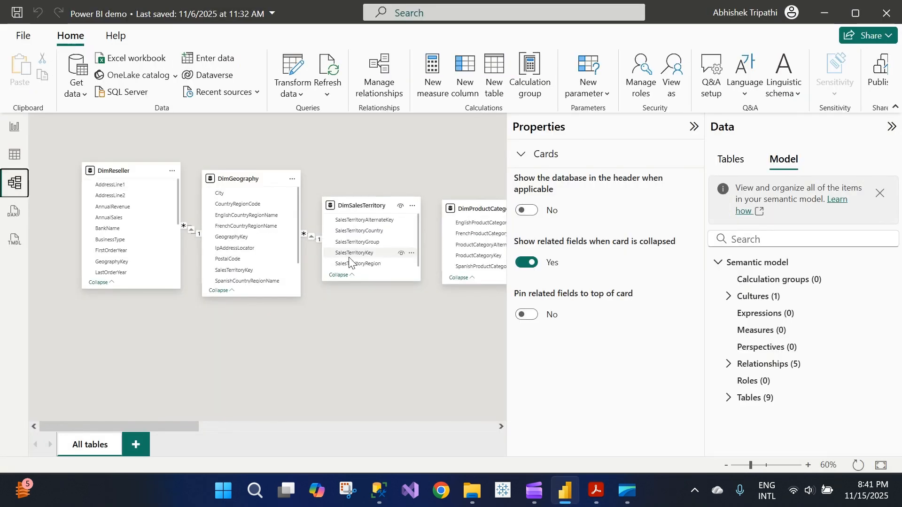
{"action": "left_click", "coordinate": [694, 127]}
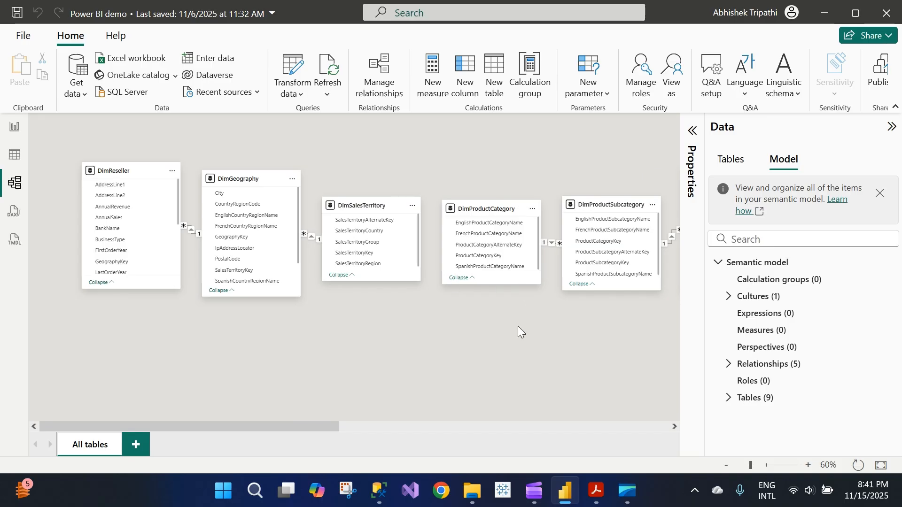
{"action": "left_click_drag", "start_coordinate": [266, 430], "coordinate": [472, 433]}
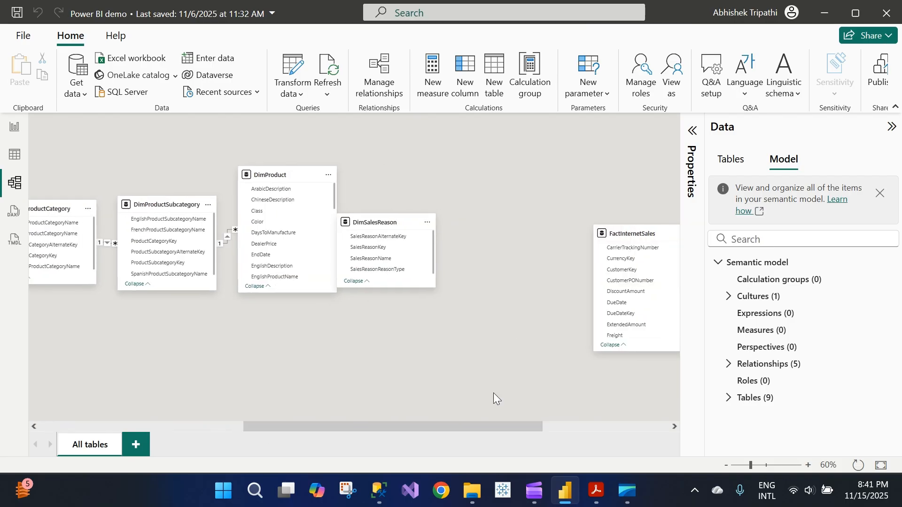
{"action": "left_click_drag", "start_coordinate": [622, 235], "coordinate": [89, 330]}
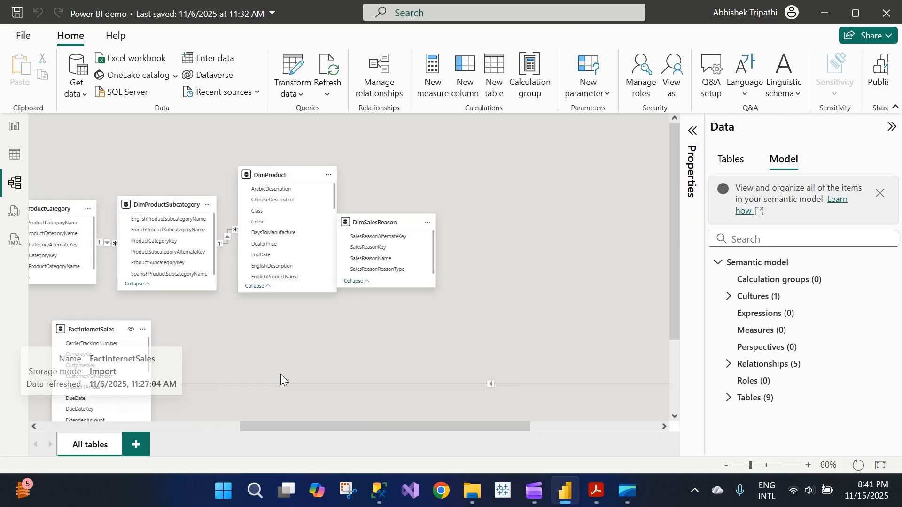
- Rearrange FactInternetSales, DimGeography, DimProductCategory, DimProductSubcategory and DimProduct so the diagram's tables sit closer to the fact table
{"action": "left_click_drag", "start_coordinate": [311, 426], "coordinate": [141, 425]}
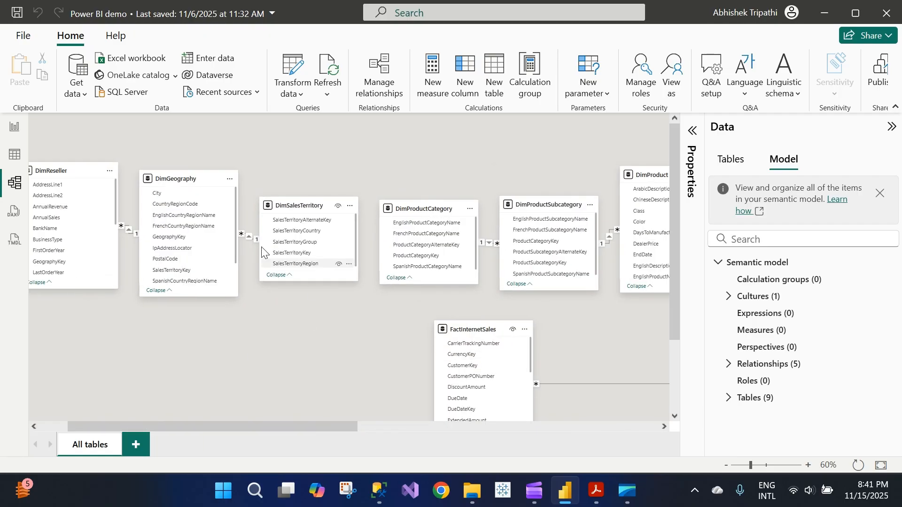
{"action": "left_click_drag", "start_coordinate": [198, 180], "coordinate": [321, 155]}
{"action": "left_click_drag", "start_coordinate": [473, 331], "coordinate": [170, 333]}
{"action": "left_click_drag", "start_coordinate": [421, 208], "coordinate": [487, 127]}
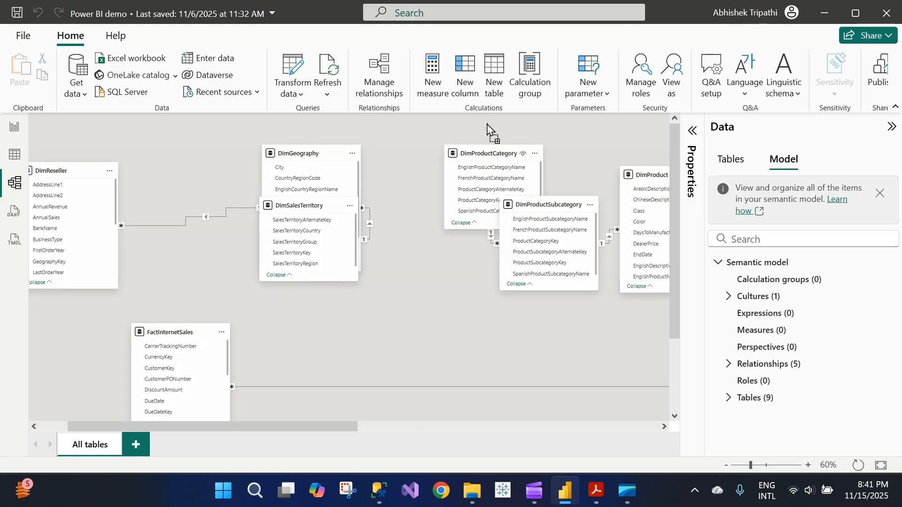
{"action": "left_click_drag", "start_coordinate": [545, 205], "coordinate": [343, 349]}
{"action": "left_click_drag", "start_coordinate": [305, 153], "coordinate": [219, 153]}
{"action": "left_click_drag", "start_coordinate": [654, 183], "coordinate": [414, 259]}
- Spread out DimProductSubcategory, DimSalesTerritory and DimProduct in the diagram so that the table cards no longer overlap
{"action": "scroll", "coordinate": [580, 292], "scroll_direction": "down", "scroll_amount": 2}
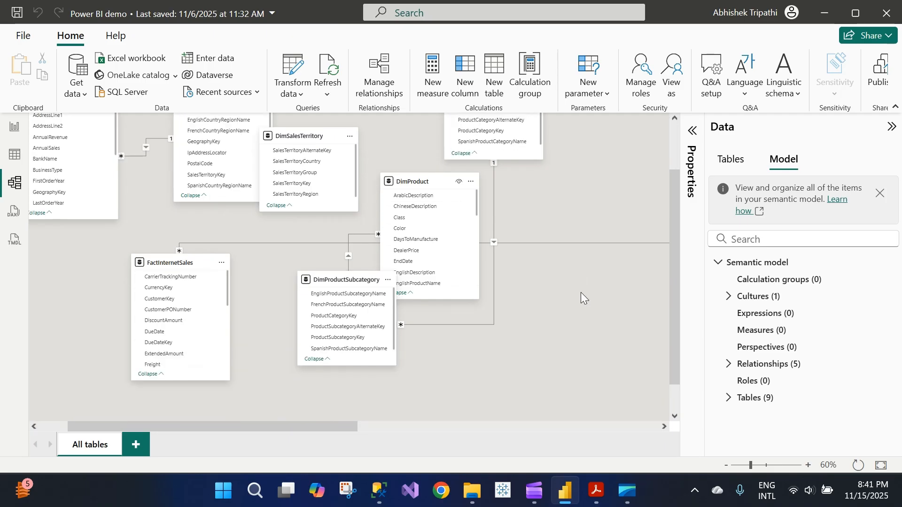
{"action": "left_click_drag", "start_coordinate": [343, 246], "coordinate": [314, 341]}
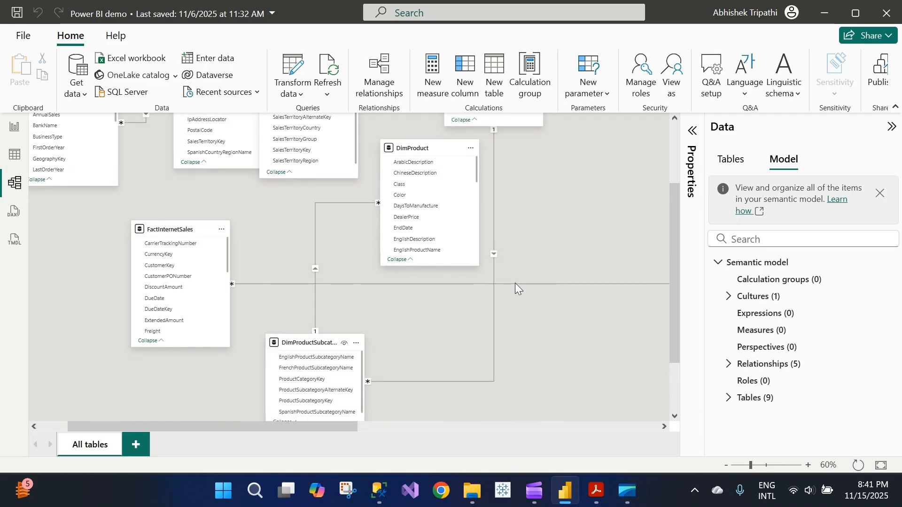
{"action": "scroll", "coordinate": [514, 282], "scroll_direction": "up", "scroll_amount": 2}
{"action": "scroll", "coordinate": [557, 280], "scroll_direction": "down", "scroll_amount": 1}
{"action": "left_click_drag", "start_coordinate": [304, 143], "coordinate": [357, 131]}
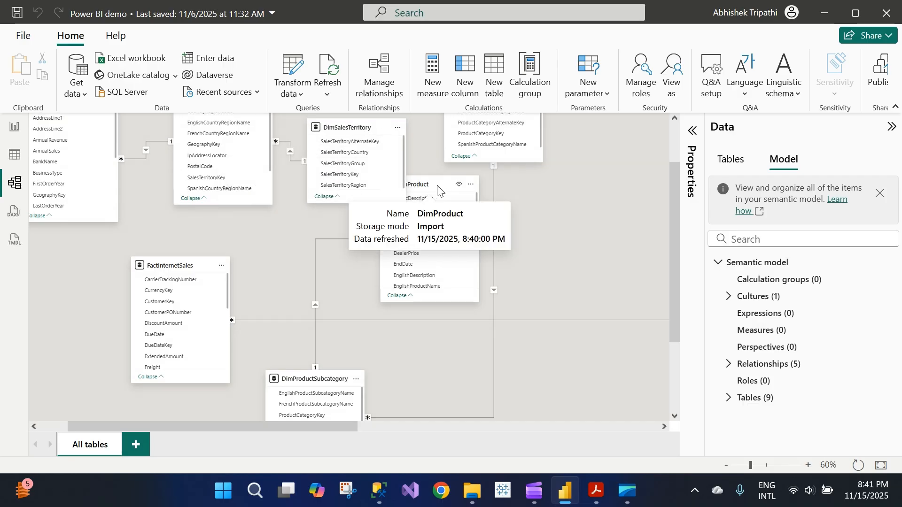
{"action": "left_click_drag", "start_coordinate": [434, 193], "coordinate": [560, 241]}
{"action": "scroll", "coordinate": [248, 298], "scroll_direction": "down", "scroll_amount": 2}
{"action": "scroll", "coordinate": [248, 299], "scroll_direction": "up", "scroll_amount": 3}
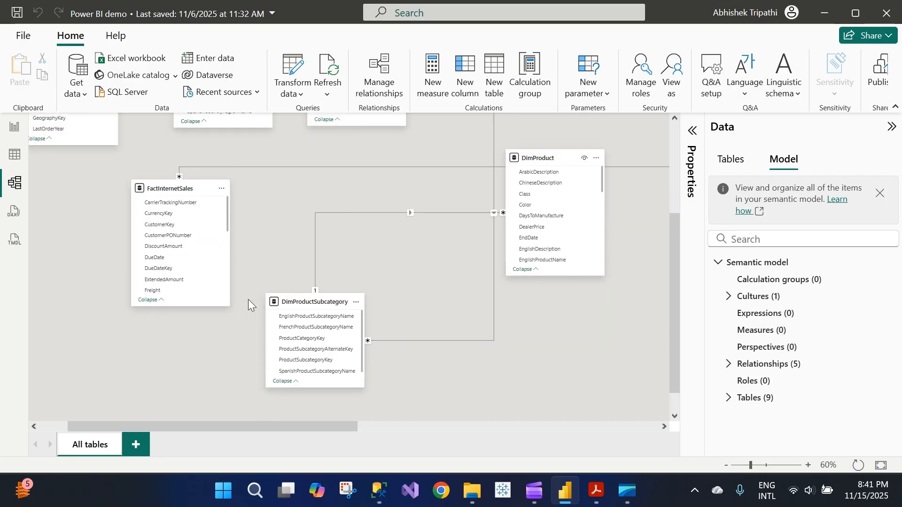
{"action": "scroll", "coordinate": [248, 300], "scroll_direction": "down", "scroll_amount": 2}
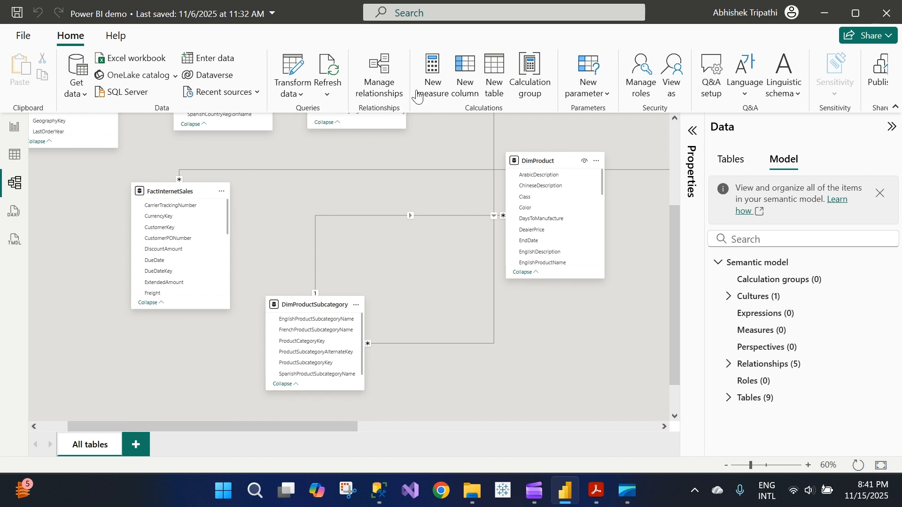
- Inspect the existing DimProduct to DimProductSubcategory relationship in Manage relationships and save it without changes
{"action": "left_click", "coordinate": [379, 75]}
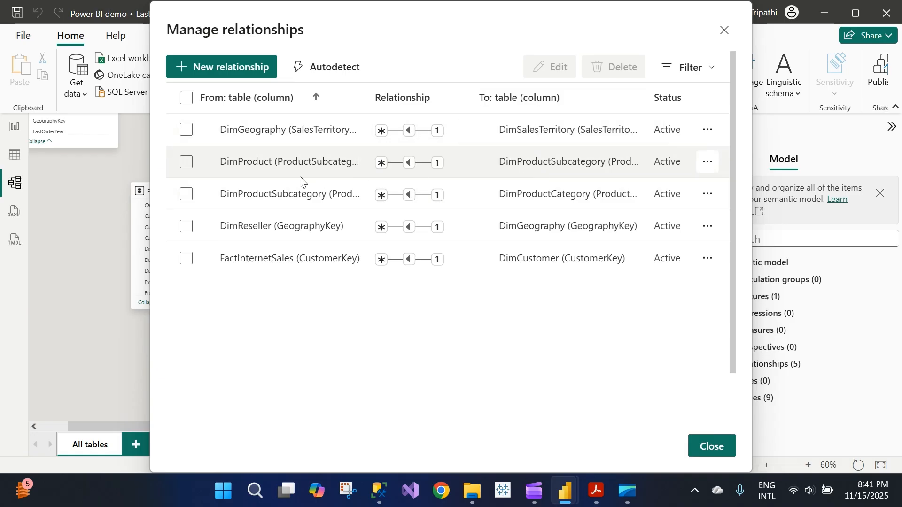
{"action": "left_click", "coordinate": [704, 162]}
{"action": "left_click", "coordinate": [677, 185]}
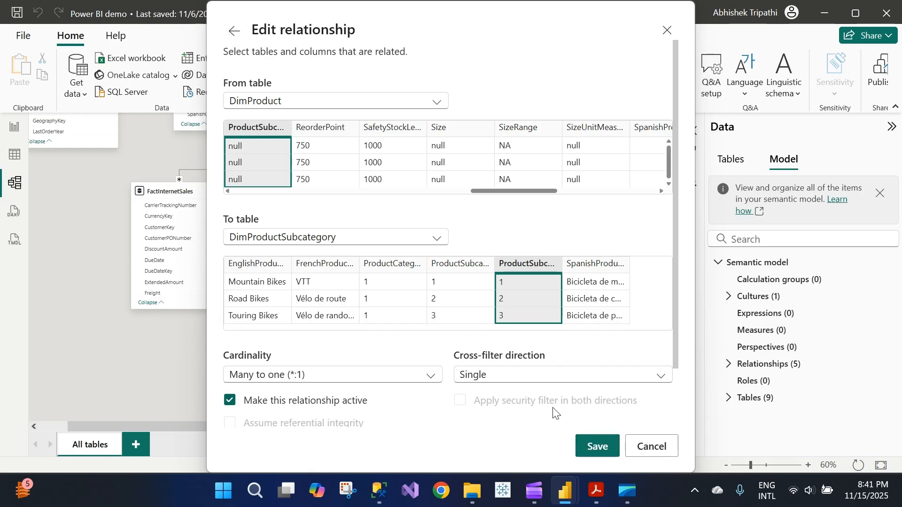
{"action": "left_click", "coordinate": [594, 445]}
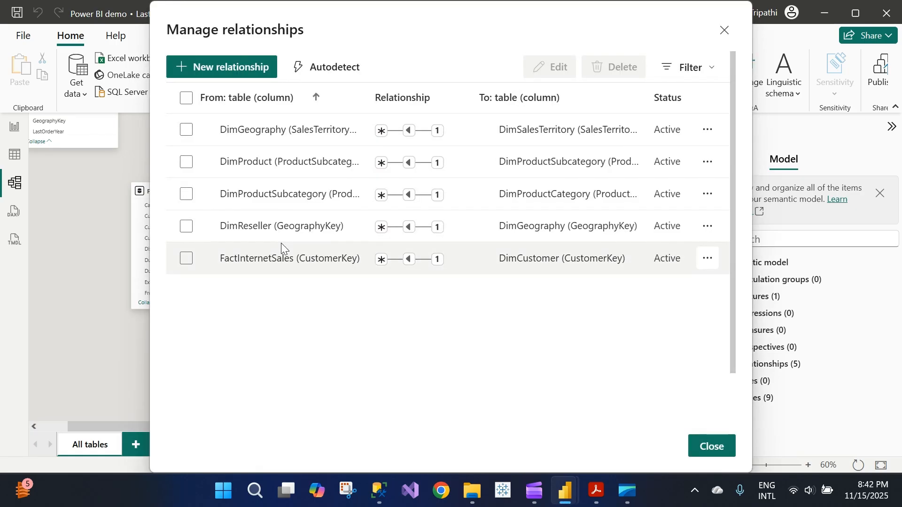
- Create an active many-to-one relationship from FactInternetSales to DimProduct on ProductKey with single cross-filter direction
{"action": "left_click", "coordinate": [256, 67]}
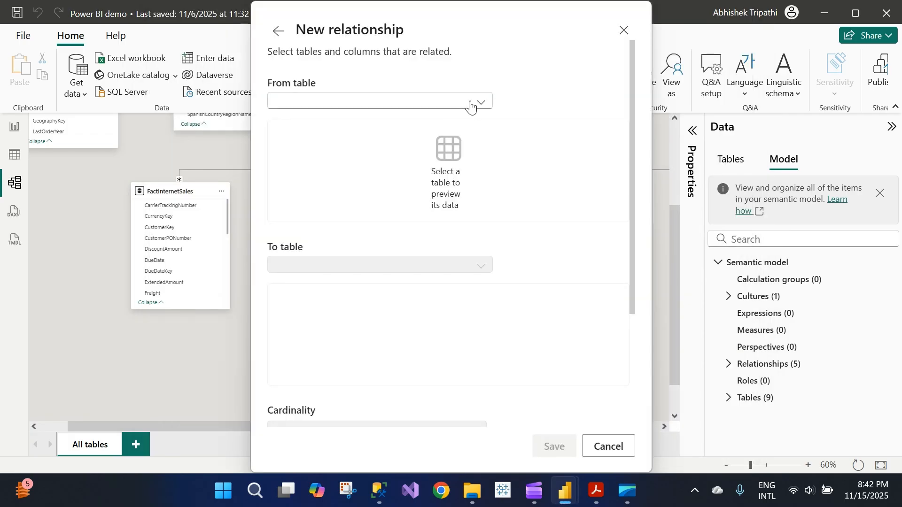
{"action": "left_click", "coordinate": [471, 104]}
{"action": "left_click", "coordinate": [352, 256]}
{"action": "left_click", "coordinate": [396, 239]}
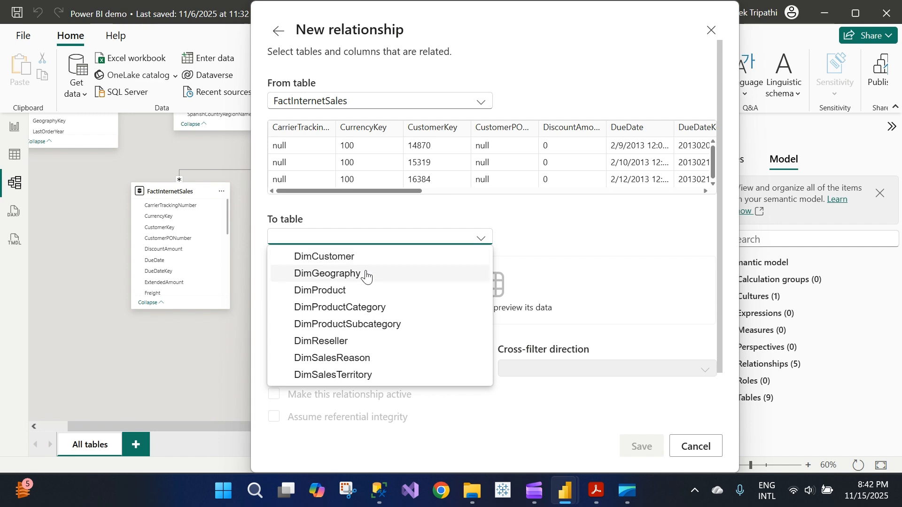
{"action": "left_click", "coordinate": [359, 289]}
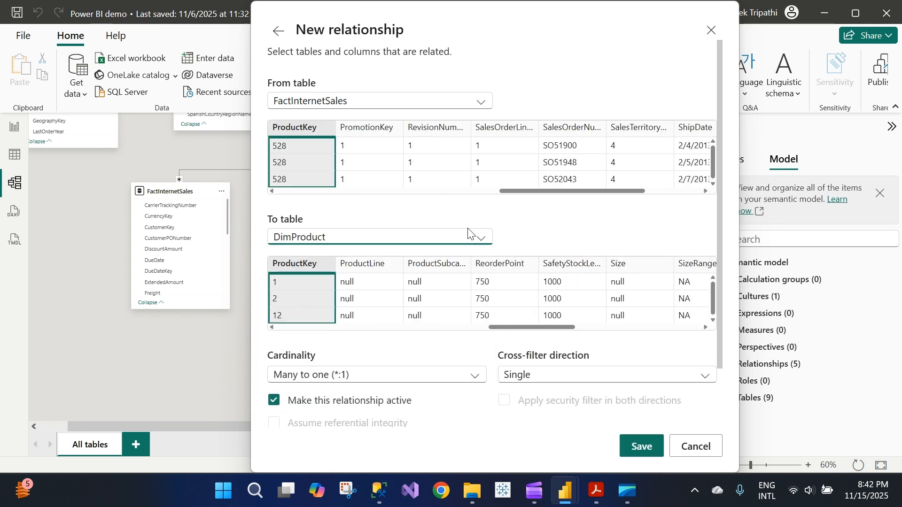
{"action": "left_click", "coordinate": [641, 447]}
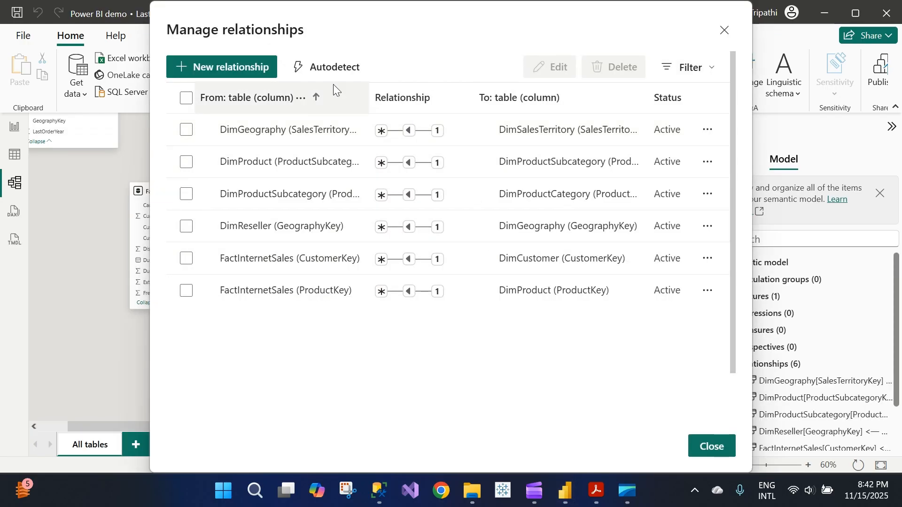
- Switch to the lab PDF in Acrobat, check the dataset overview and report steps, and return to Power BI Desktop
{"action": "left_click", "coordinate": [596, 491]}
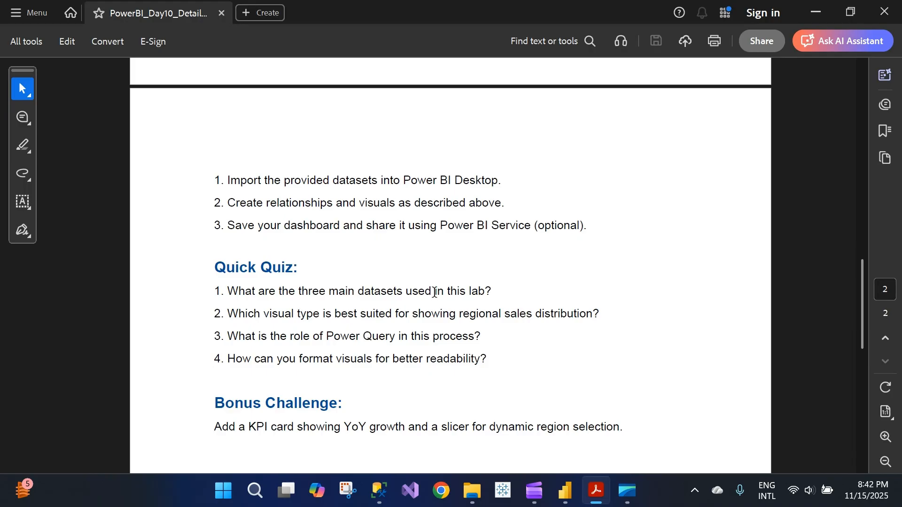
{"action": "scroll", "coordinate": [435, 291], "scroll_direction": "up", "scroll_amount": 5}
{"action": "scroll", "coordinate": [435, 290], "scroll_direction": "up", "scroll_amount": 10}
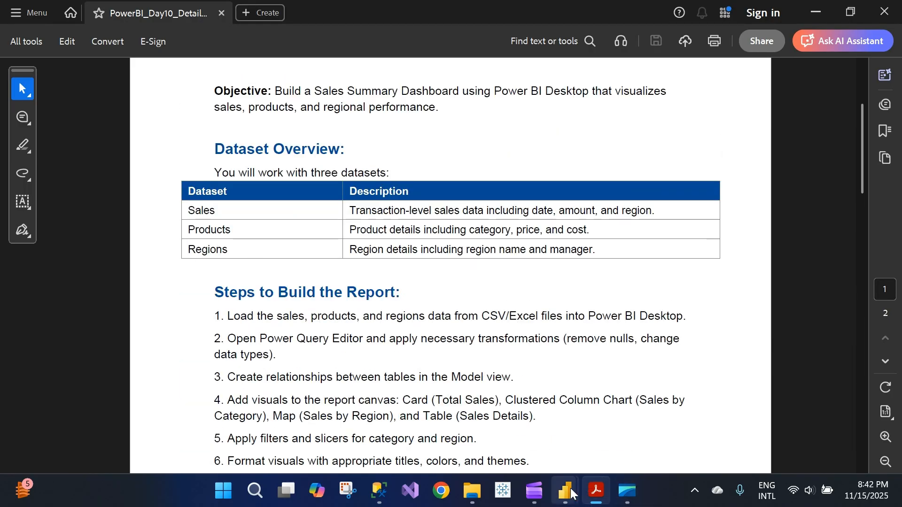
{"action": "mouse_move", "coordinate": [565, 490]}
{"action": "left_click", "coordinate": [618, 427]}
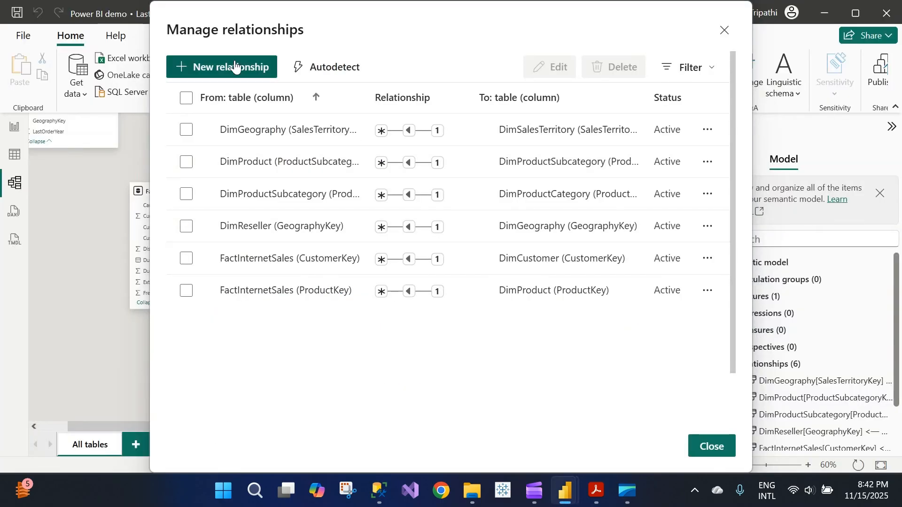
- Create an active many-to-one relationship from FactInternetSales to DimSalesTerritory on SalesTerritoryKey with single cross-filter direction, and close Manage relationships
{"action": "left_click", "coordinate": [209, 71]}
{"action": "left_click", "coordinate": [481, 102]}
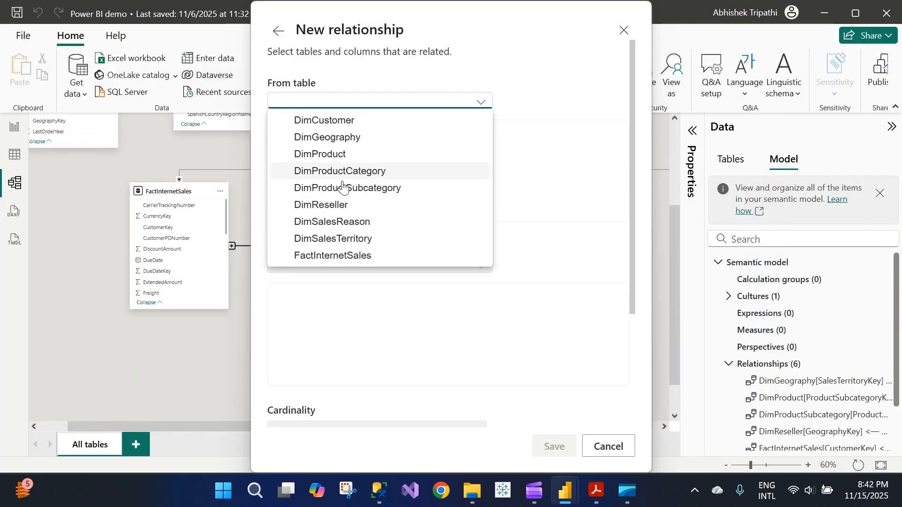
{"action": "left_click", "coordinate": [332, 256]}
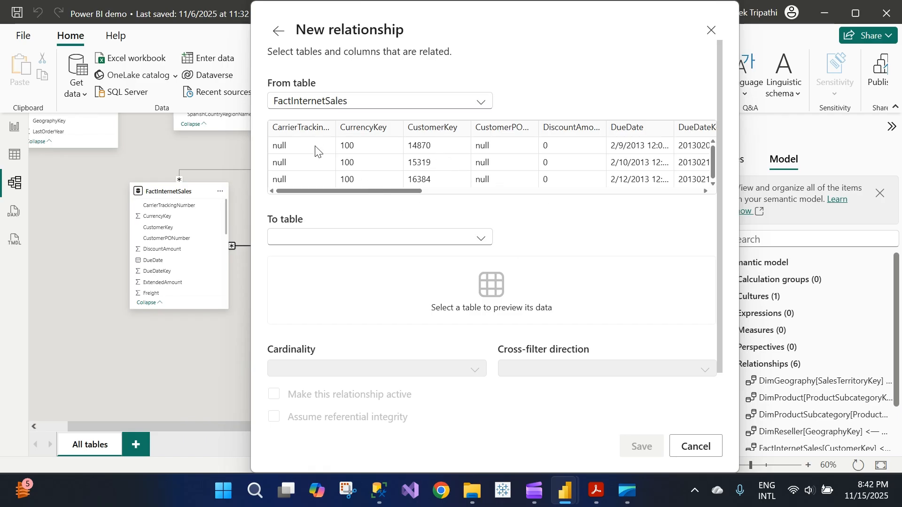
{"action": "left_click_drag", "start_coordinate": [383, 192], "coordinate": [684, 195]}
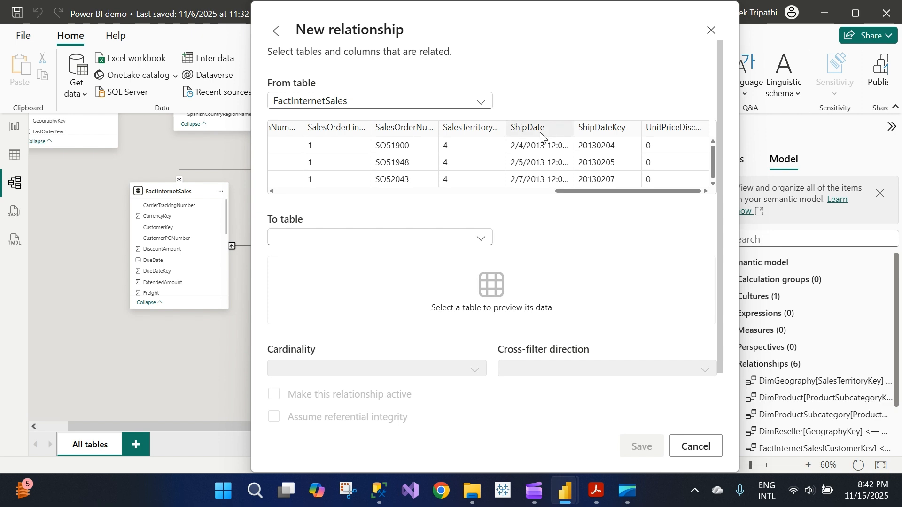
{"action": "left_click", "coordinate": [474, 129]}
{"action": "left_click", "coordinate": [425, 238]}
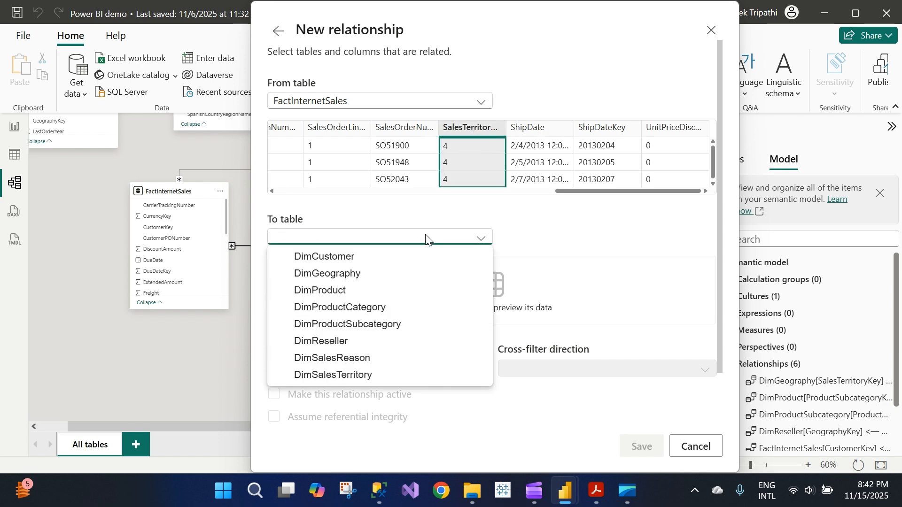
{"action": "left_click", "coordinate": [425, 238]}
{"action": "left_click", "coordinate": [423, 240]}
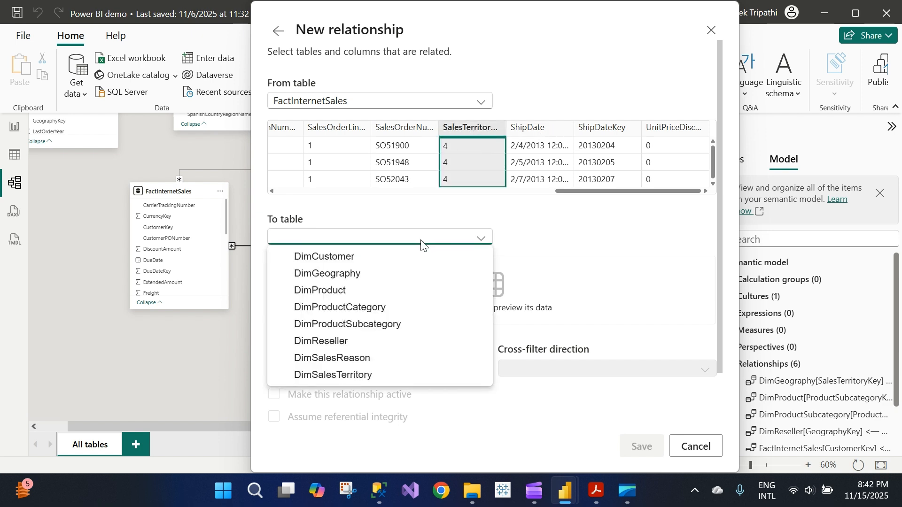
{"action": "left_click", "coordinate": [334, 376]}
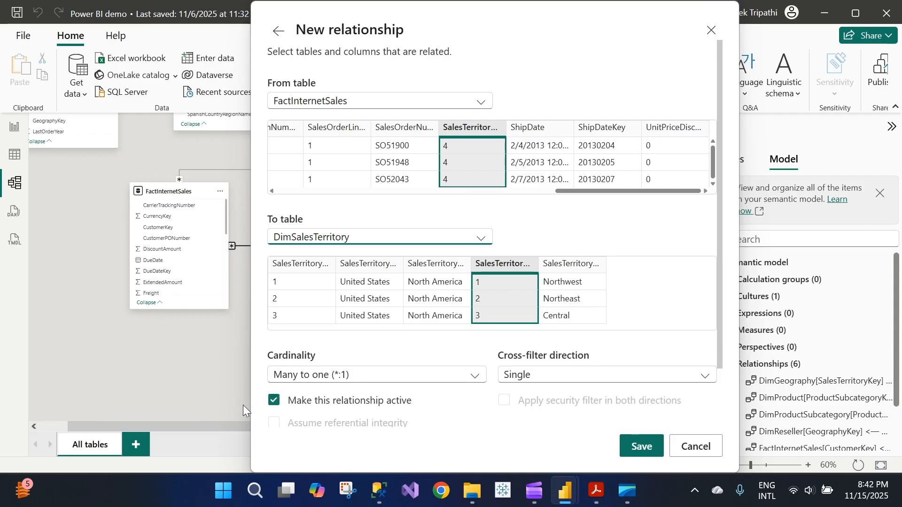
{"action": "left_click", "coordinate": [639, 448]}
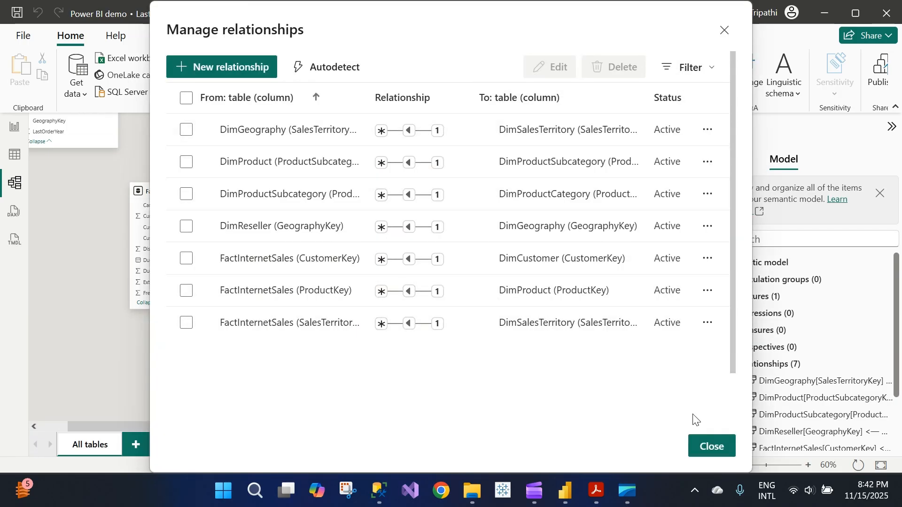
{"action": "left_click", "coordinate": [701, 446]}
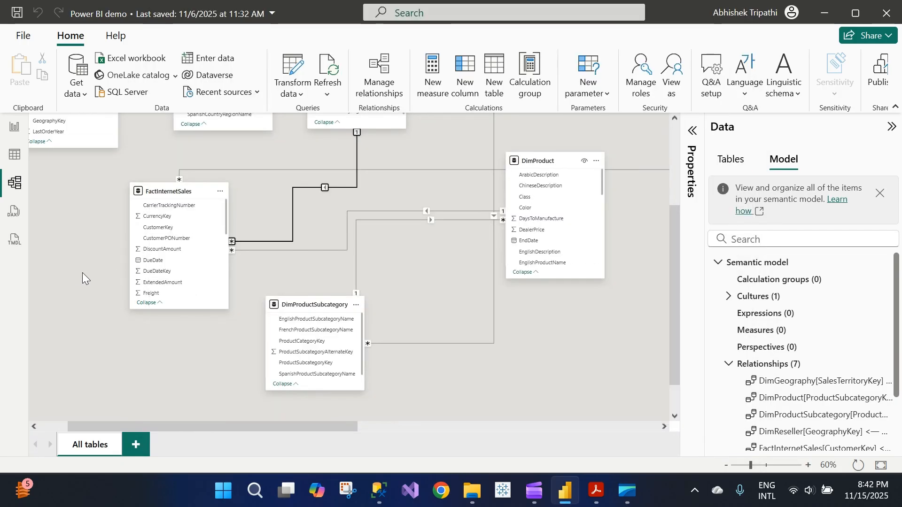
- Switch to Report view and set the page's canvas background color to the lightest gray theme shade
{"action": "left_click", "coordinate": [15, 126]}
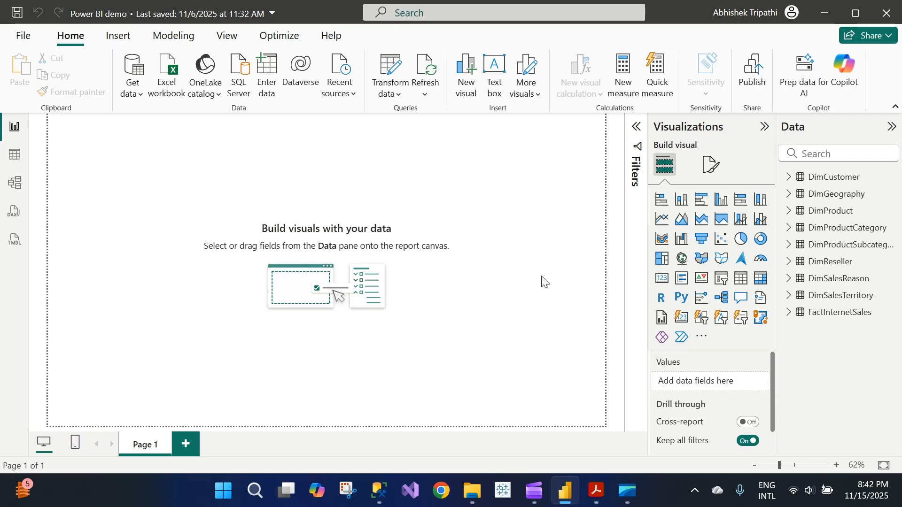
{"action": "left_click", "coordinate": [710, 164]}
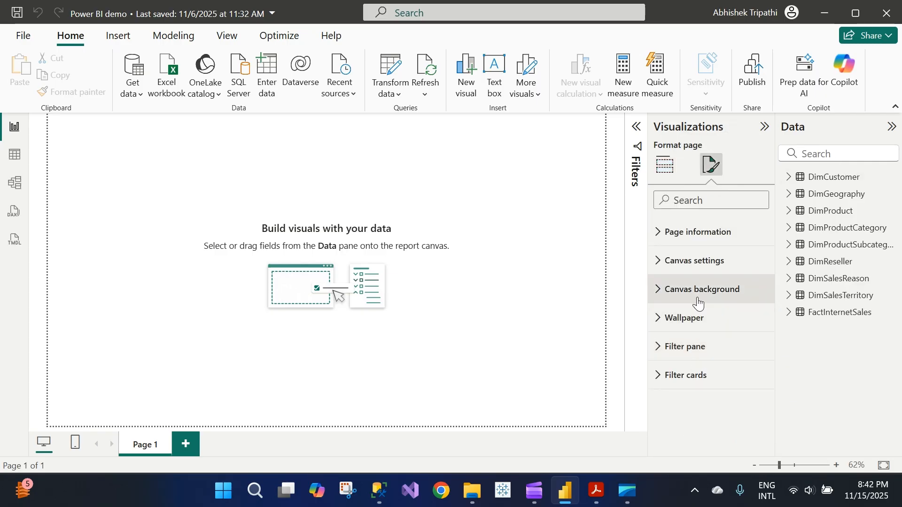
{"action": "left_click", "coordinate": [695, 289]}
{"action": "left_click", "coordinate": [694, 341]}
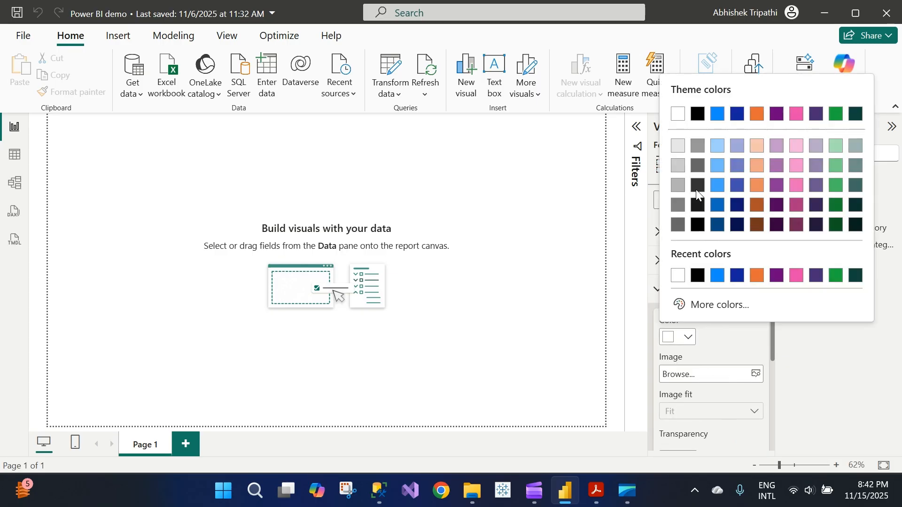
{"action": "left_click", "coordinate": [678, 144]}
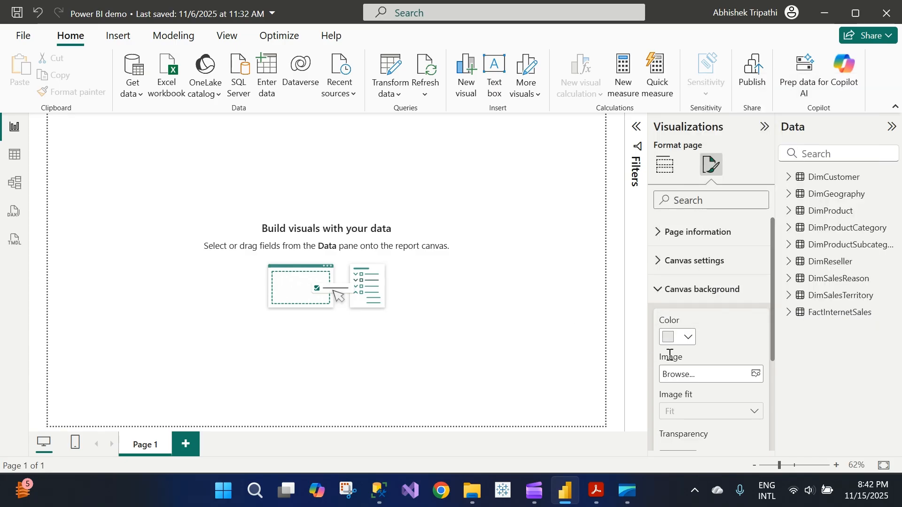
{"action": "left_click", "coordinate": [563, 352]}
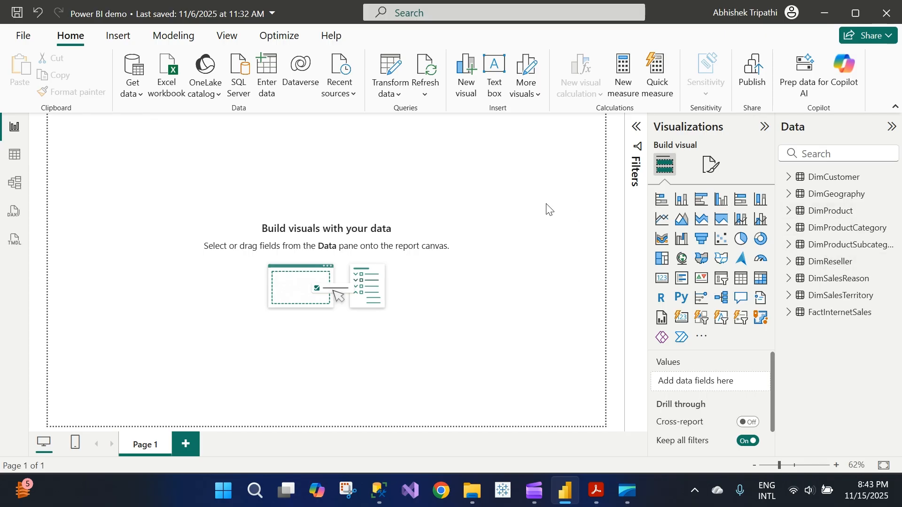
- Add a text box reading "Sales Summary Dashboard" to the report page and set its font size to 24
{"action": "left_click", "coordinate": [496, 71]}
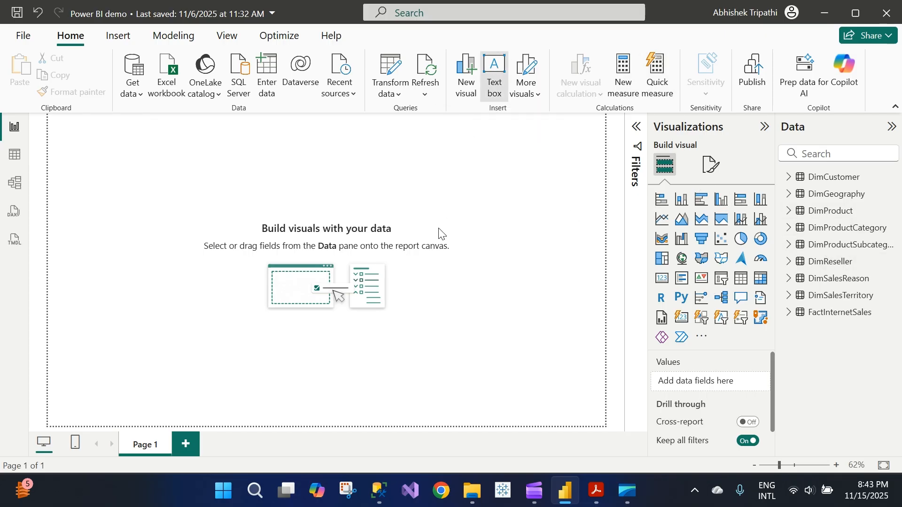
{"action": "left_click", "coordinate": [85, 147]}
{"action": "type", "text": "Sales Summary Dashboard"}
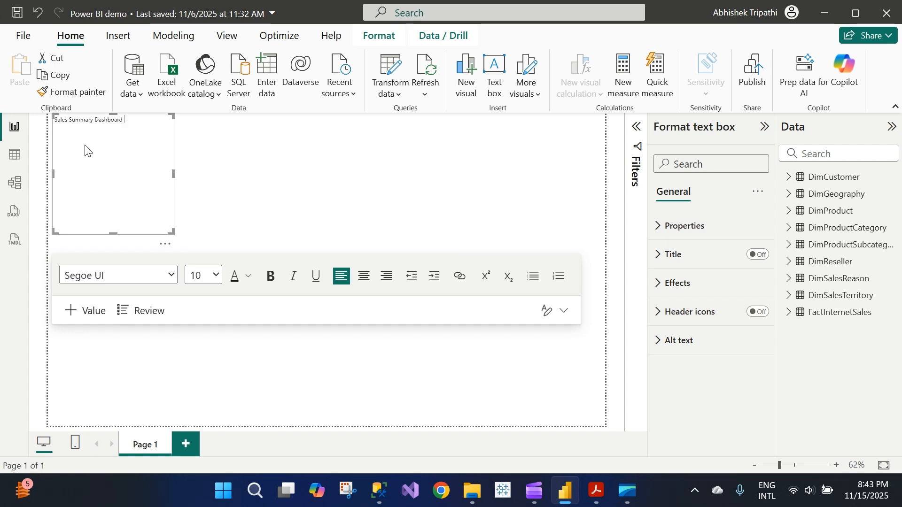
{"action": "key", "text": "ctrl+a"}
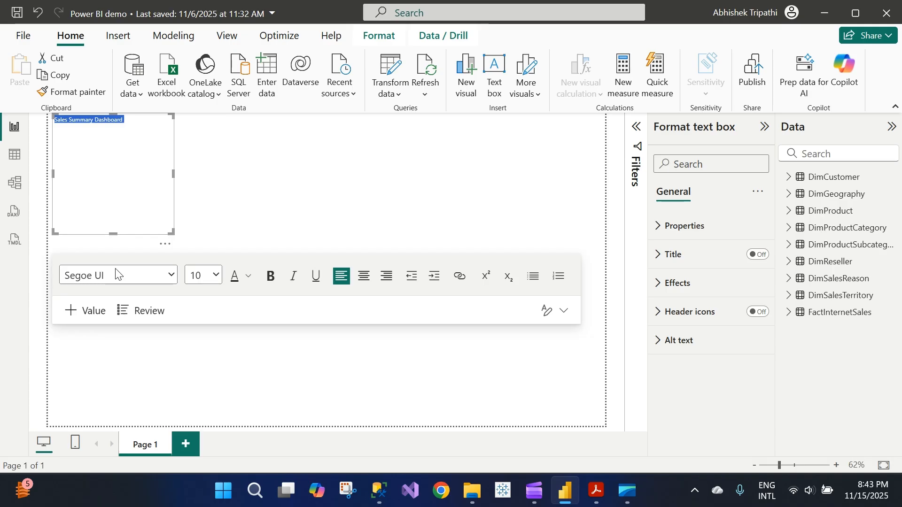
{"action": "left_click", "coordinate": [216, 275]}
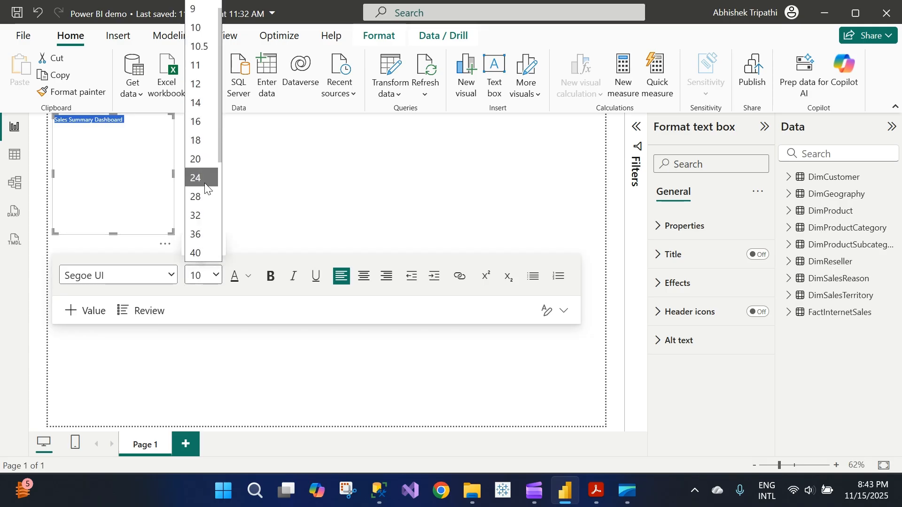
{"action": "left_click", "coordinate": [202, 178]}
- Resize the title text box to a single-line strip about 498 wide and 59 high around the heading
{"action": "left_click_drag", "start_coordinate": [173, 174], "coordinate": [411, 145]}
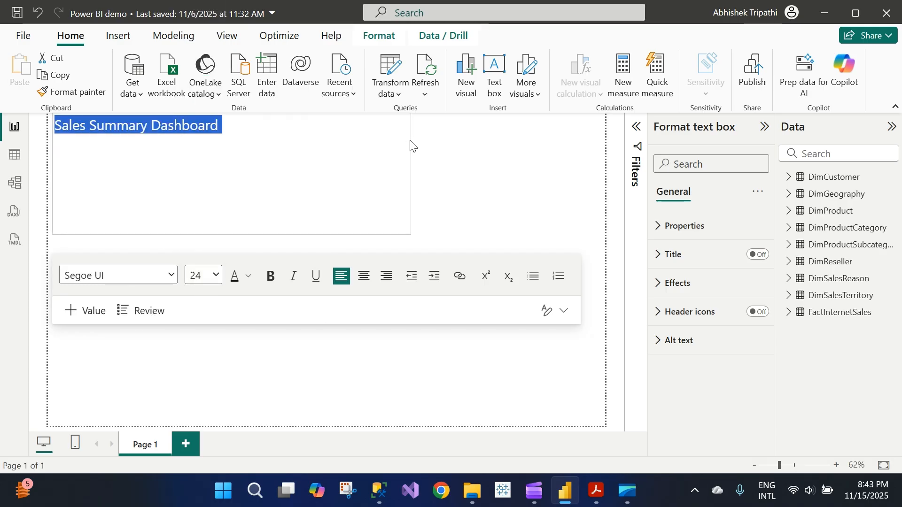
{"action": "left_click_drag", "start_coordinate": [234, 233], "coordinate": [246, 141]}
{"action": "left_click", "coordinate": [308, 235]}
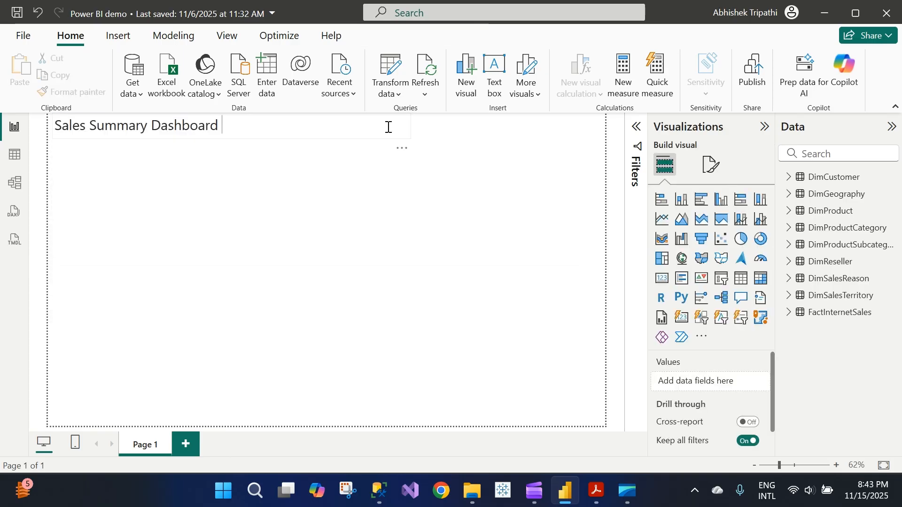
{"action": "left_click", "coordinate": [414, 124]}
{"action": "left_click_drag", "start_coordinate": [408, 125], "coordinate": [269, 129]}
{"action": "left_click", "coordinate": [308, 136]}
{"action": "left_click", "coordinate": [245, 147]}
{"action": "left_click", "coordinate": [241, 289]}
- Set the page's canvas background transparency to 0%
{"action": "left_click", "coordinate": [711, 165]}
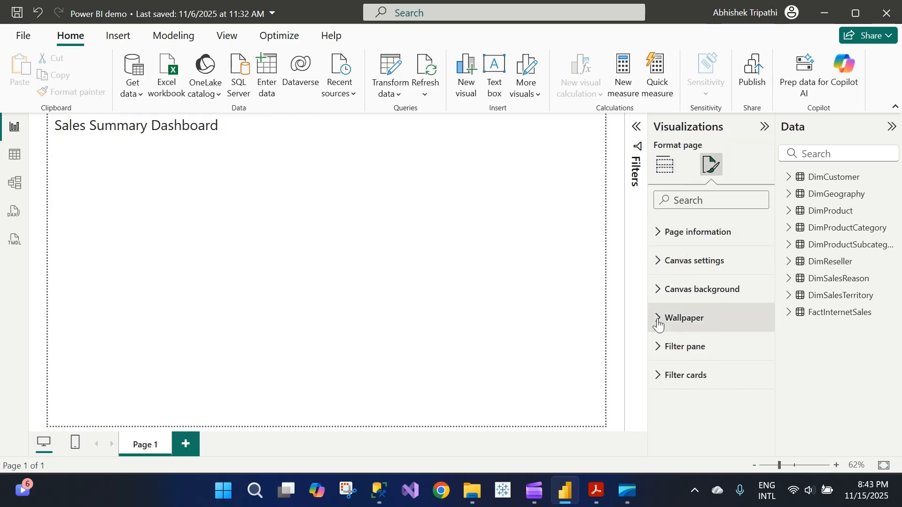
{"action": "left_click", "coordinate": [691, 294]}
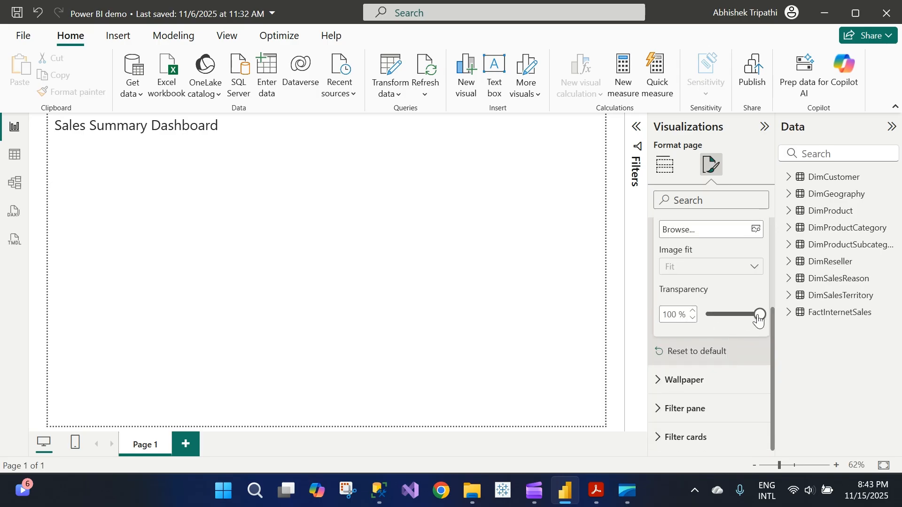
{"action": "left_click_drag", "start_coordinate": [759, 319], "coordinate": [671, 323]}
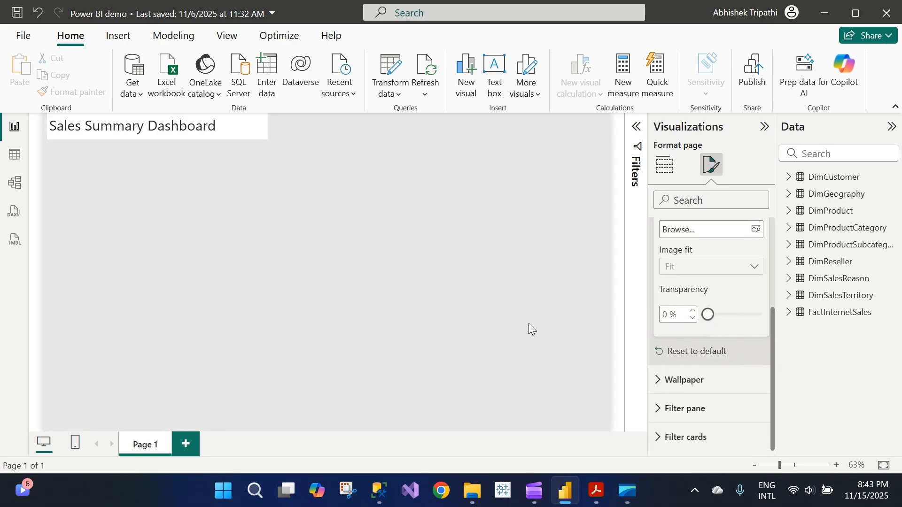
- Find the background setting of the title text box and turn its background off
{"action": "left_click", "coordinate": [249, 139]}
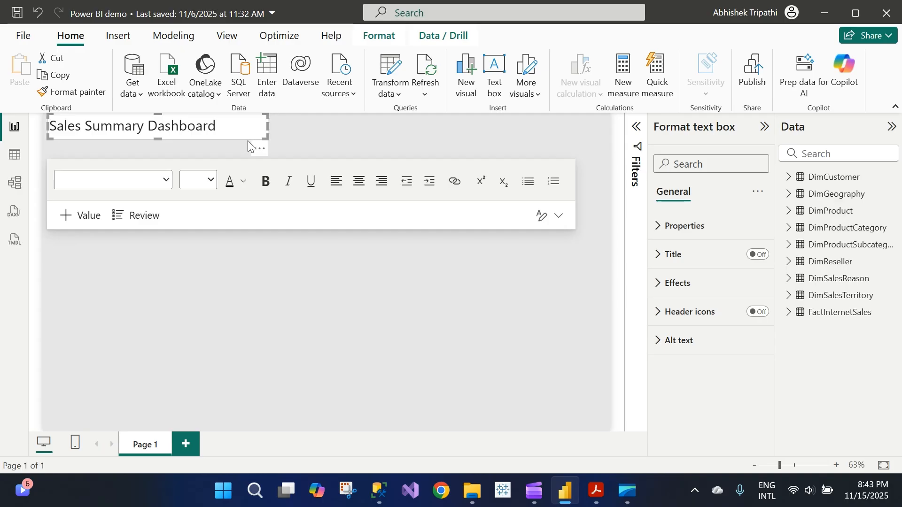
{"action": "left_click", "coordinate": [676, 226]}
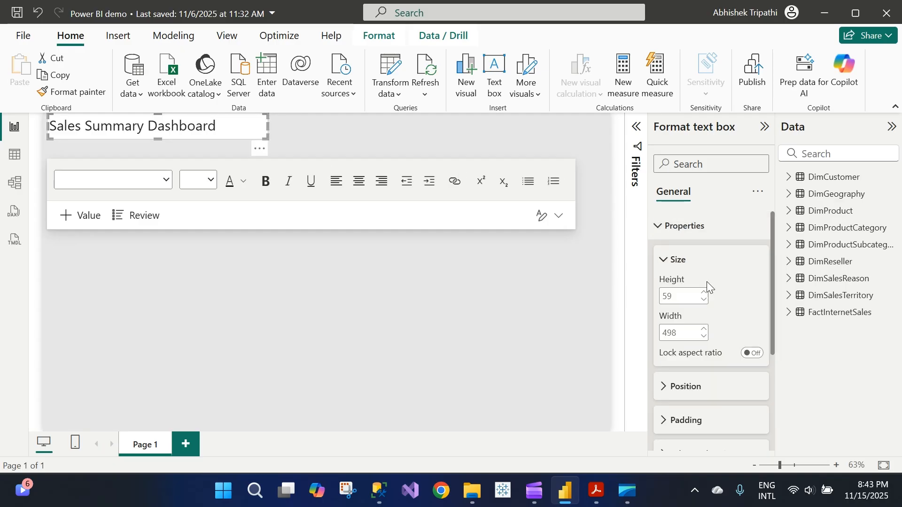
{"action": "left_click", "coordinate": [700, 168]}
{"action": "type", "text": "background"}
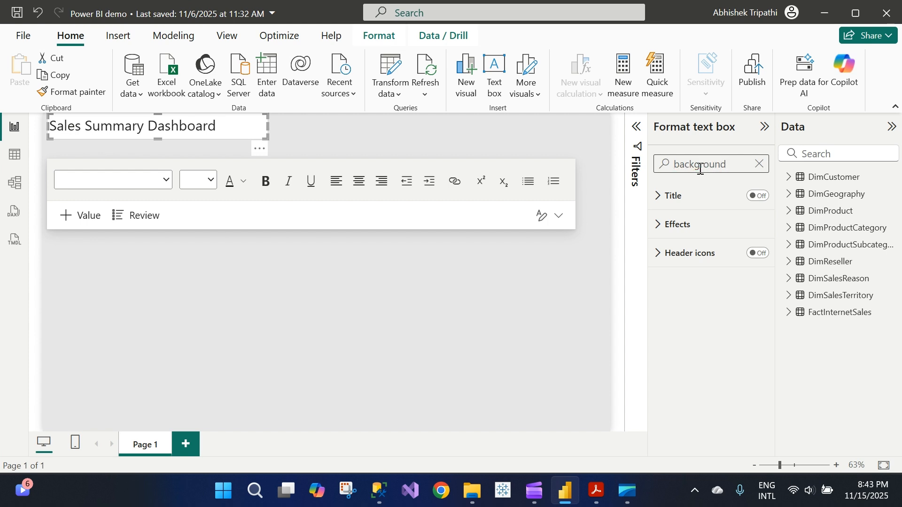
{"action": "left_click", "coordinate": [661, 227]}
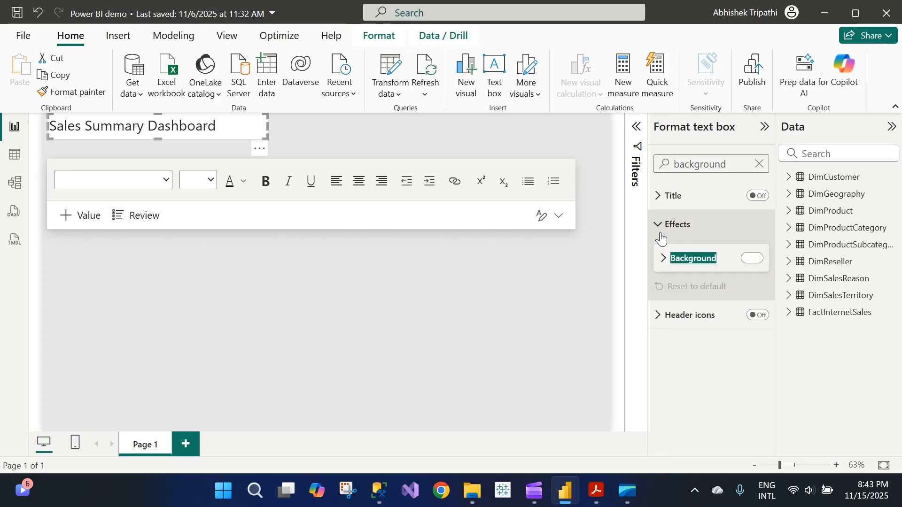
{"action": "left_click", "coordinate": [760, 259]}
{"action": "left_click", "coordinate": [757, 261]}
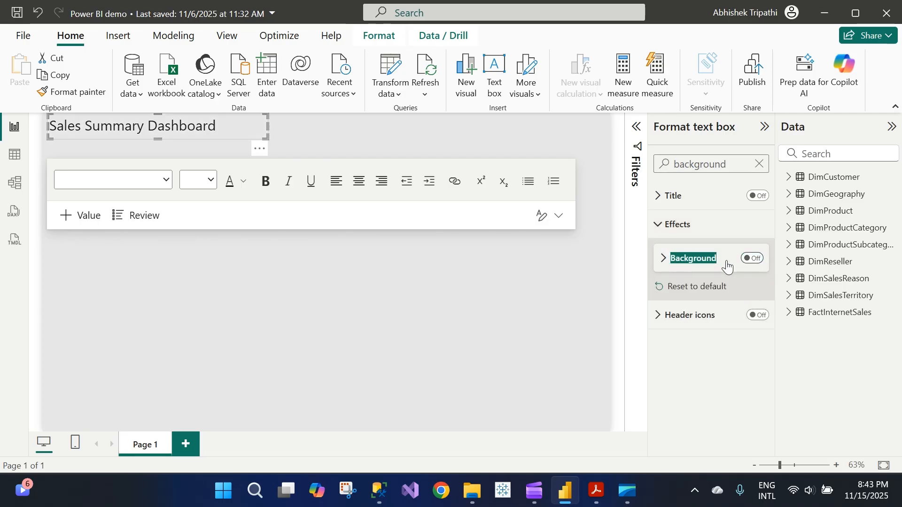
{"action": "left_click", "coordinate": [386, 262]}
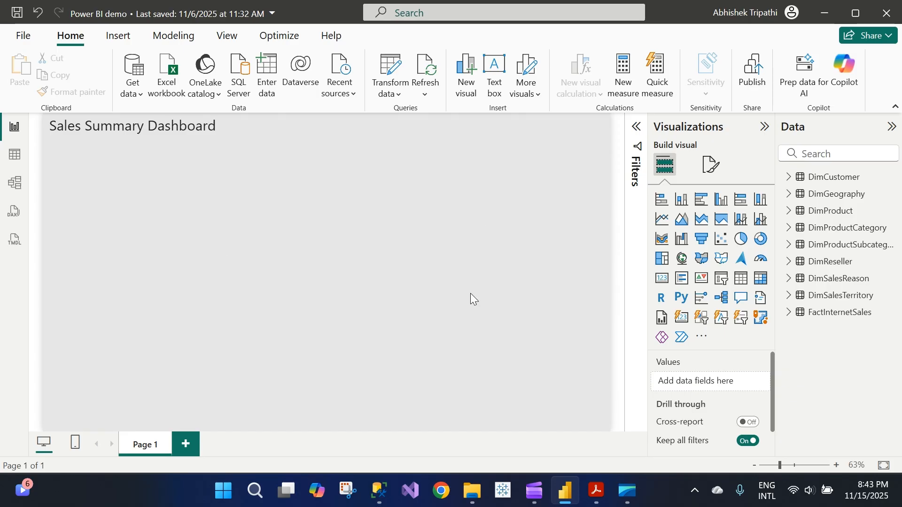
- Switch to the lab PDF in Acrobat, check the required visuals in the report steps, and return to Power BI Desktop
{"action": "key", "text": "alt+Tab"}
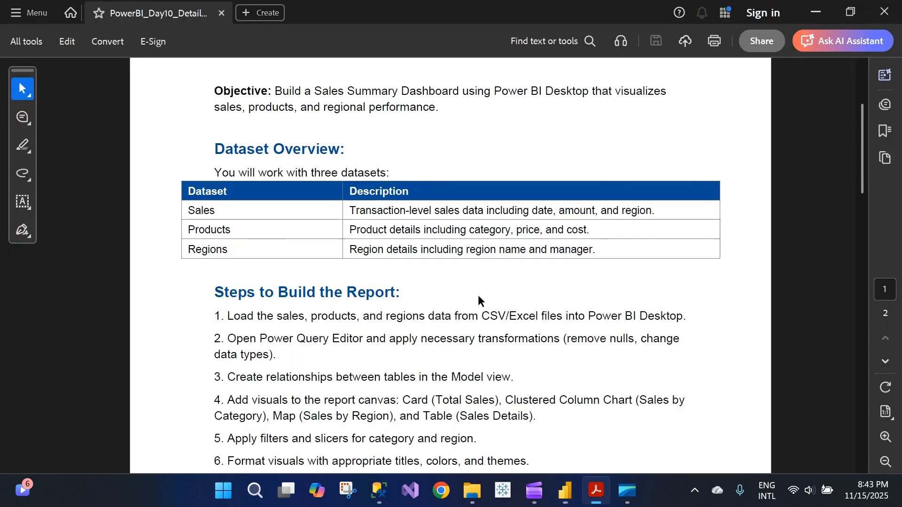
{"action": "key", "text": "alt+Tab"}
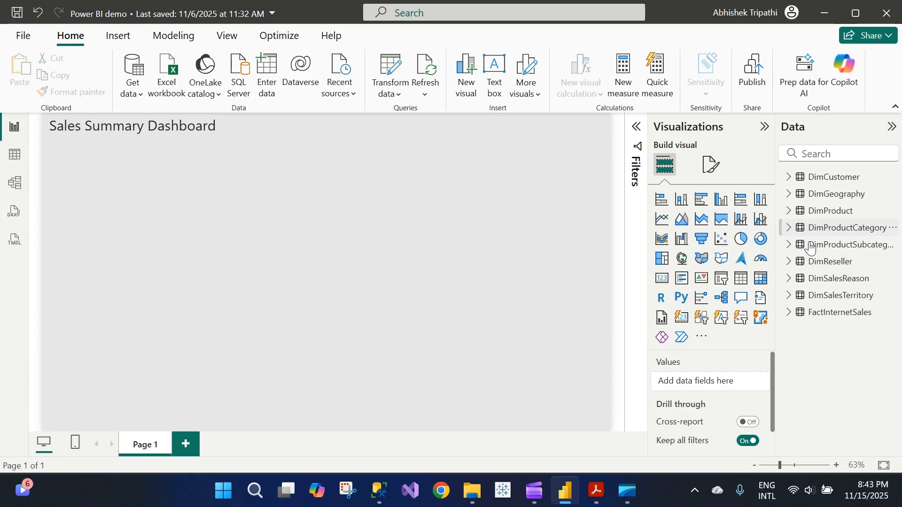
{"action": "key", "text": "alt+Tab"}
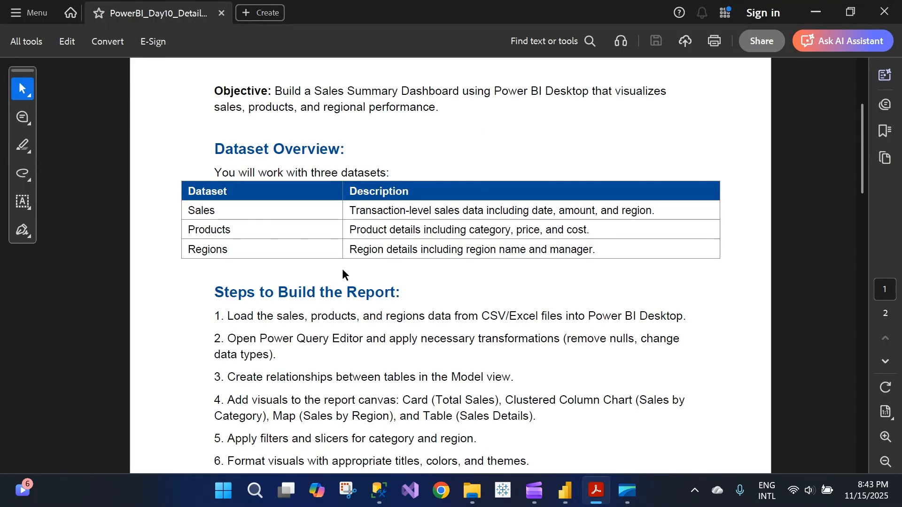
{"action": "key", "text": "alt+Tab"}
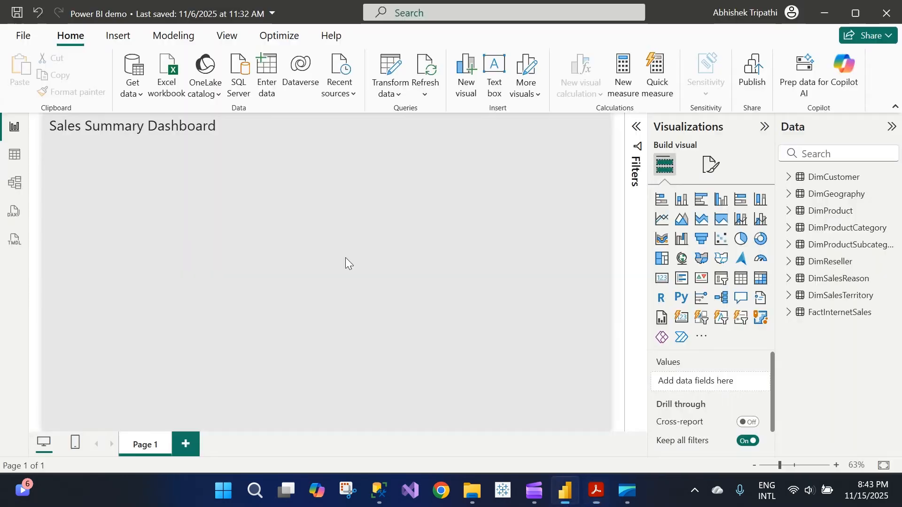
- Look through the fields of the FactInternetSales table and its rows in the table view
{"action": "left_click", "coordinate": [788, 313]}
{"action": "scroll", "coordinate": [801, 324], "scroll_direction": "down", "scroll_amount": 3}
{"action": "left_click", "coordinate": [811, 162]}
{"action": "scroll", "coordinate": [809, 238], "scroll_direction": "up", "scroll_amount": 5}
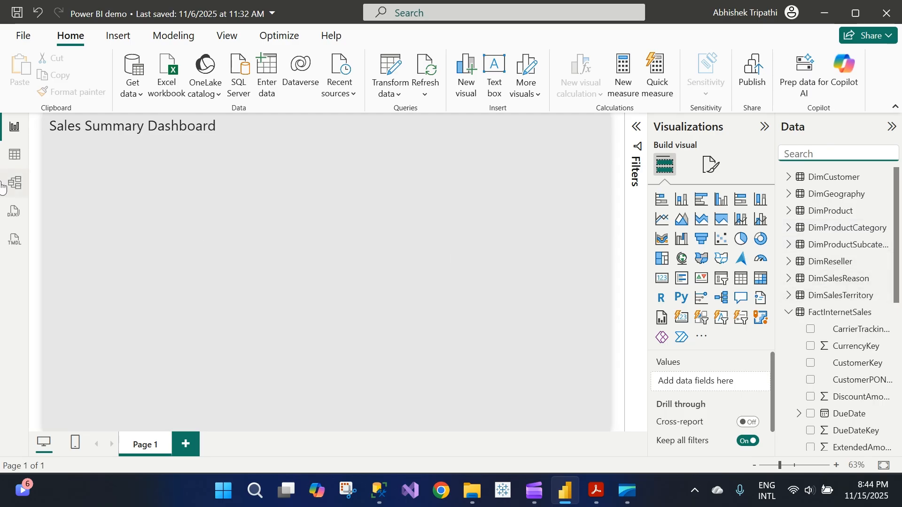
{"action": "left_click", "coordinate": [14, 156]}
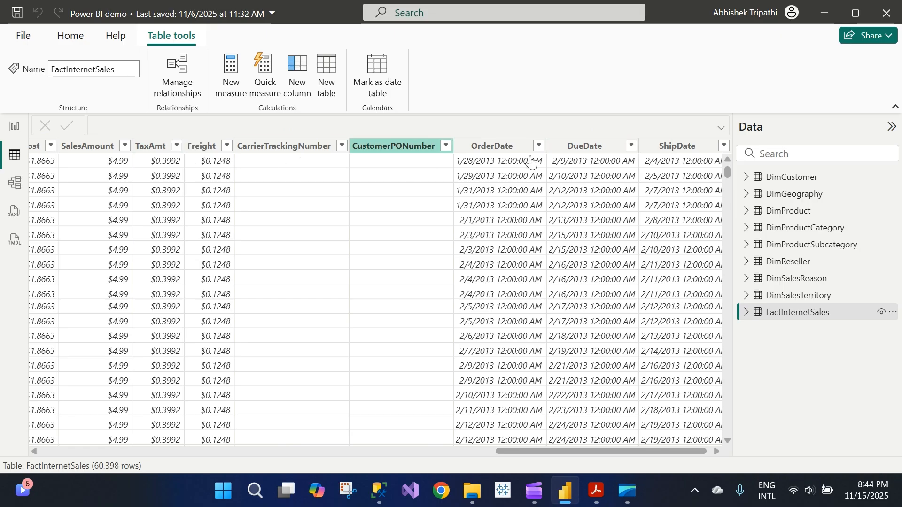
- Create a measure in the FactInternetSales table with the formula Total Sales = SUM(FactInternetSales[SalesAmount])
{"action": "left_click", "coordinate": [892, 313]}
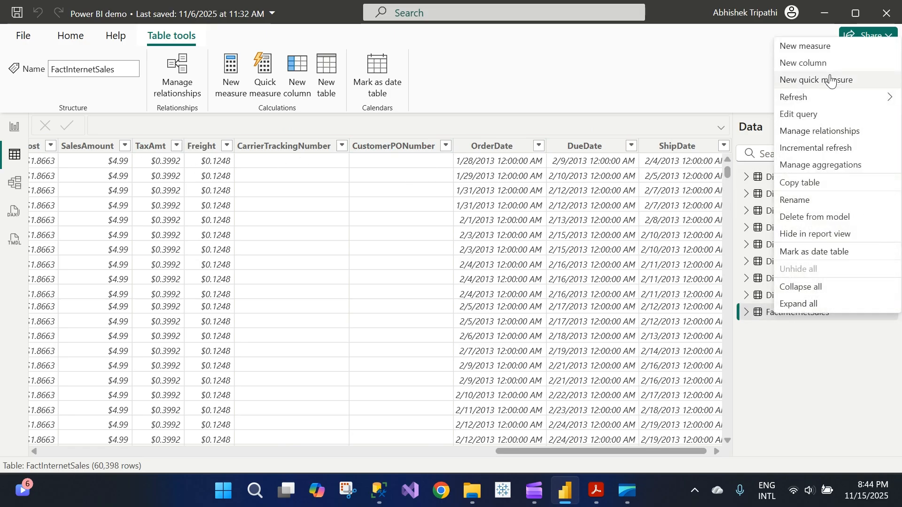
{"action": "left_click", "coordinate": [804, 46]}
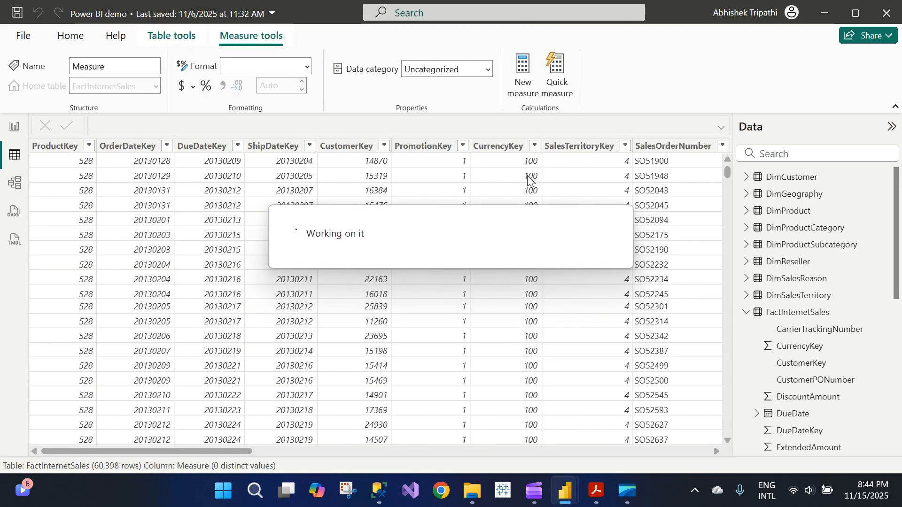
{"action": "type", "text": "Total Sales = SUM(tot"}
{"action": "key", "text": "BackSpace"}
{"action": "key", "text": "BackSpace"}
{"action": "key", "text": "BackSpace"}
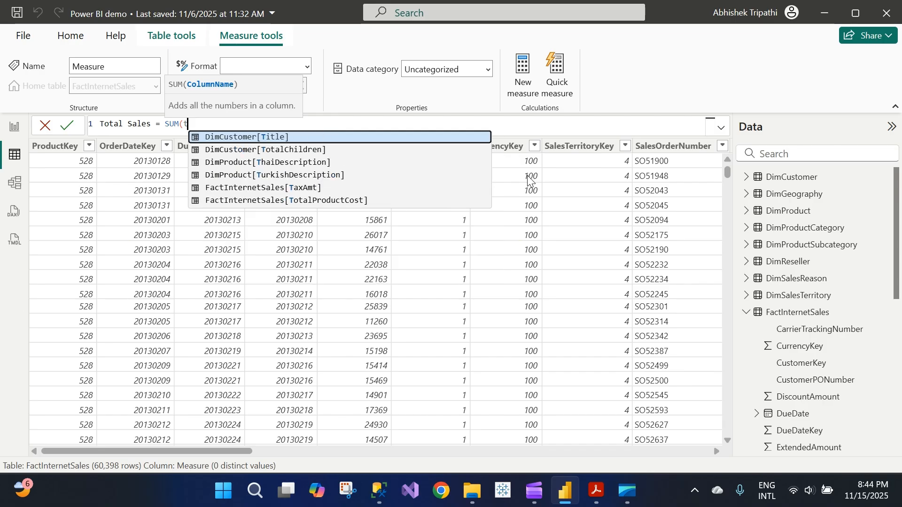
{"action": "type", "text": "sales"}
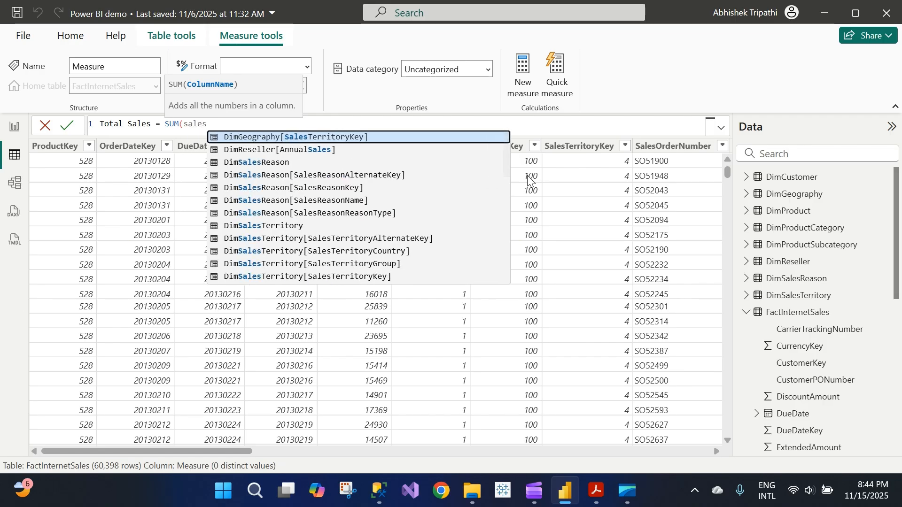
{"action": "key", "text": "Down"}
{"action": "key", "text": "Down"}
{"action": "key", "text": "Down"}
{"action": "key", "text": "Down"}
{"action": "key", "text": "Down"}
{"action": "key", "text": "Down"}
{"action": "key", "text": "Down"}
{"action": "key", "text": "Down"}
{"action": "key", "text": "Down"}
{"action": "key", "text": "Down"}
{"action": "key", "text": "Down"}
{"action": "key", "text": "Down"}
{"action": "key", "text": "Down"}
{"action": "key", "text": "Down"}
{"action": "key", "text": "Down"}
{"action": "key", "text": "Down"}
{"action": "key", "text": "Down"}
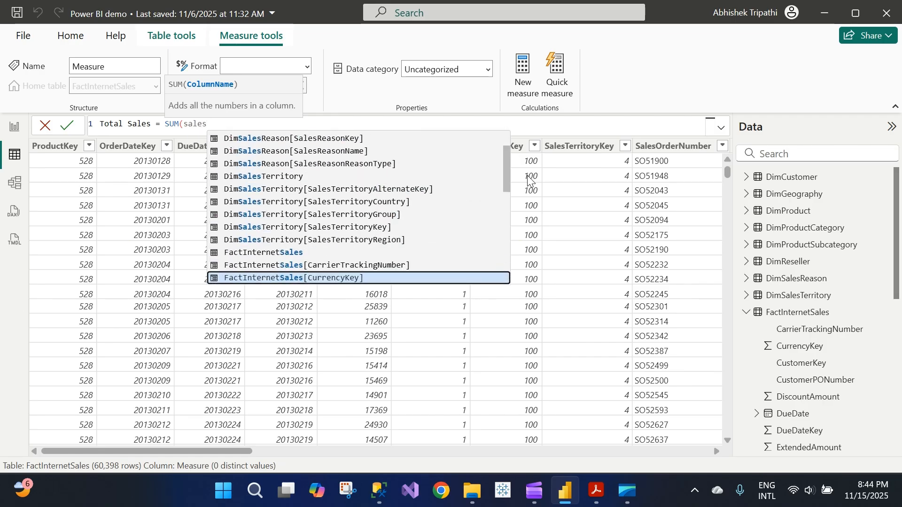
{"action": "key", "text": "Down"}
{"action": "key", "text": "Down"}
{"action": "key", "text": "Down"}
{"action": "key", "text": "Down"}
{"action": "key", "text": "Down"}
{"action": "key", "text": "Down"}
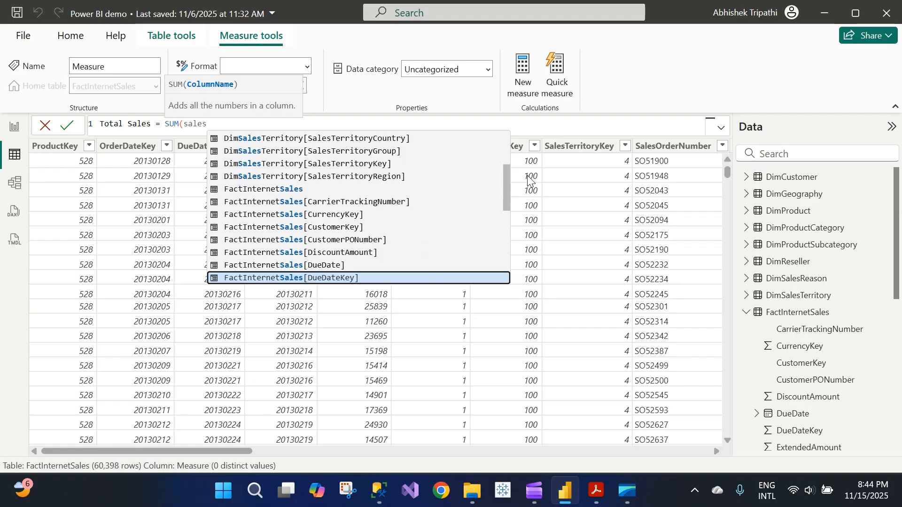
{"action": "key", "text": "Down"}
{"action": "key", "text": "Down"}
{"action": "key", "text": "Down"}
{"action": "key", "text": "Down"}
{"action": "key", "text": "Down"}
{"action": "key", "text": "Down"}
{"action": "key", "text": "Down"}
{"action": "key", "text": "Down"}
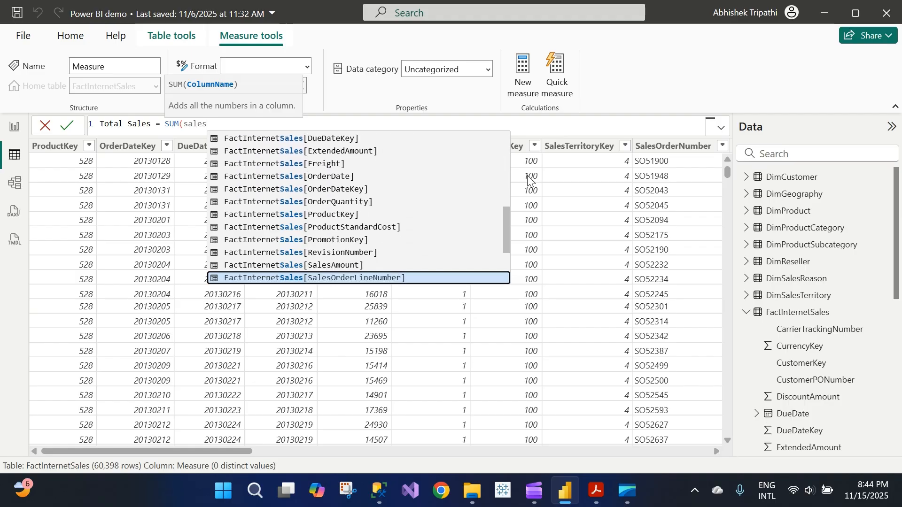
{"action": "key", "text": "Up"}
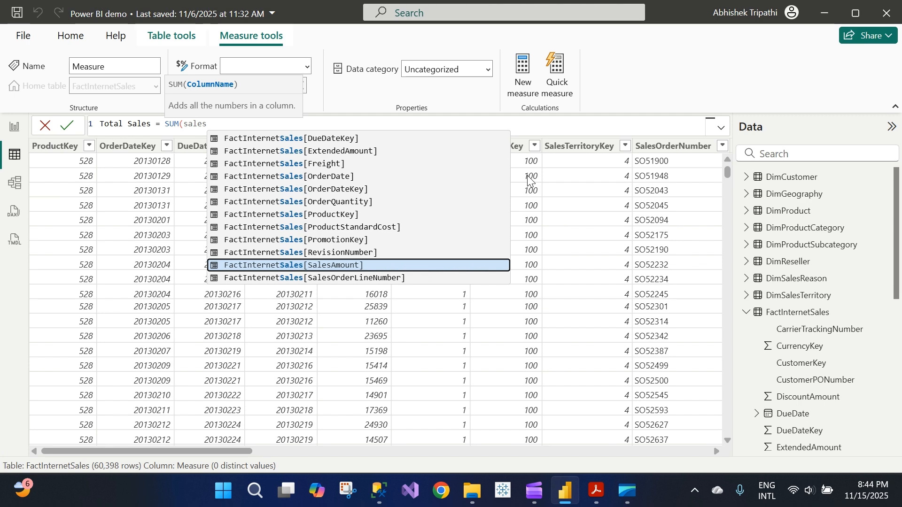
{"action": "type", "text": "amo"}
{"action": "key", "text": "Tab"}
{"action": "type", "text": ")"}
{"action": "key", "text": "Return"}
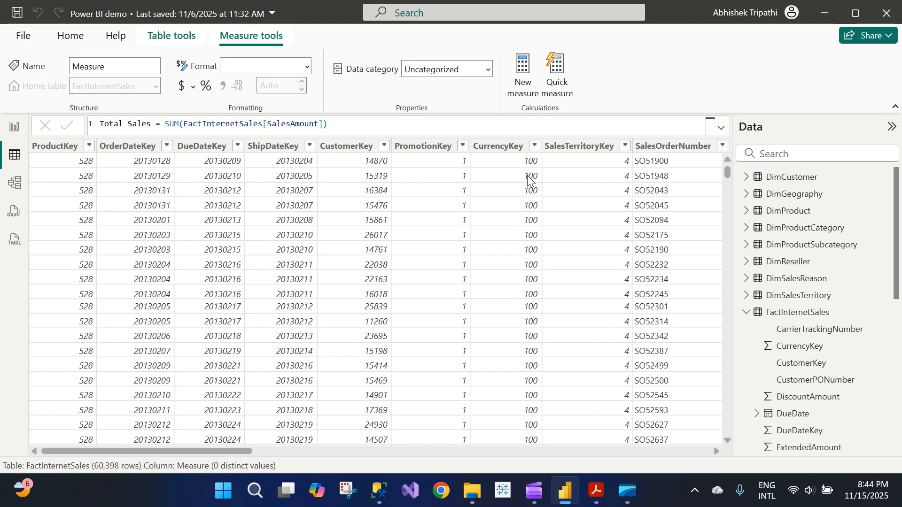
- Return to the report page, widen the field list, and add a table of DimProduct's EnglishProductName, sized to the page area below the heading
{"action": "left_click", "coordinate": [15, 126]}
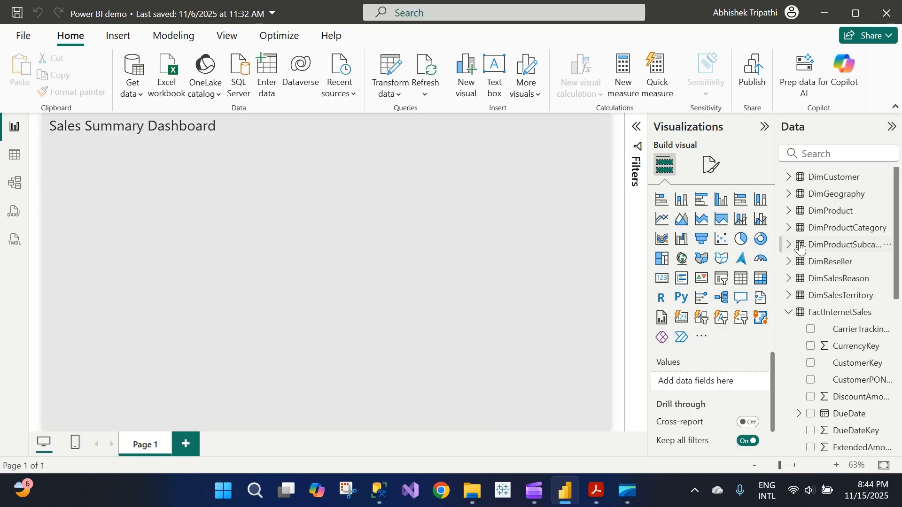
{"action": "left_click", "coordinate": [790, 213]}
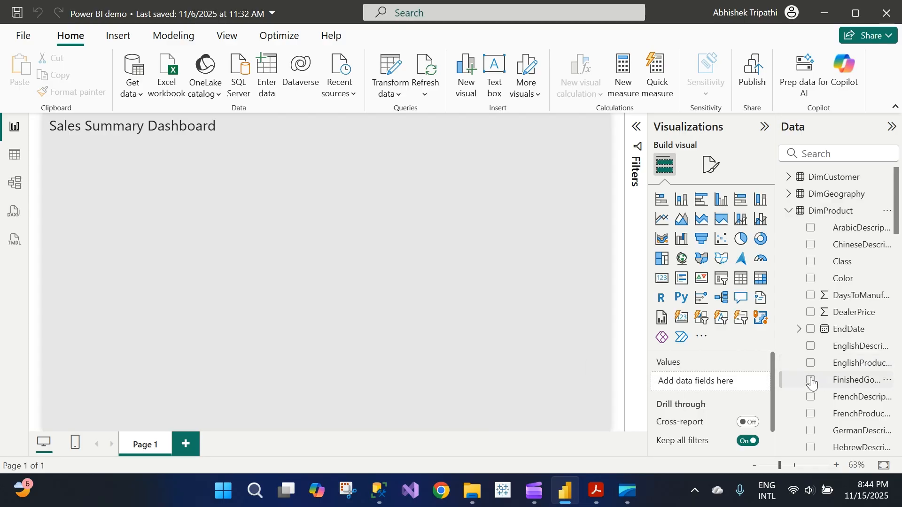
{"action": "left_click_drag", "start_coordinate": [775, 234], "coordinate": [661, 232]}
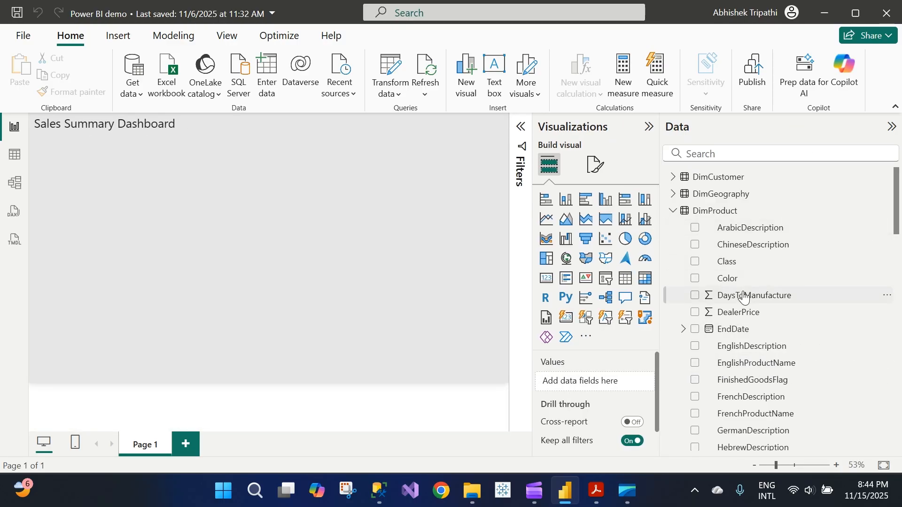
{"action": "scroll", "coordinate": [745, 303], "scroll_direction": "down", "scroll_amount": 3}
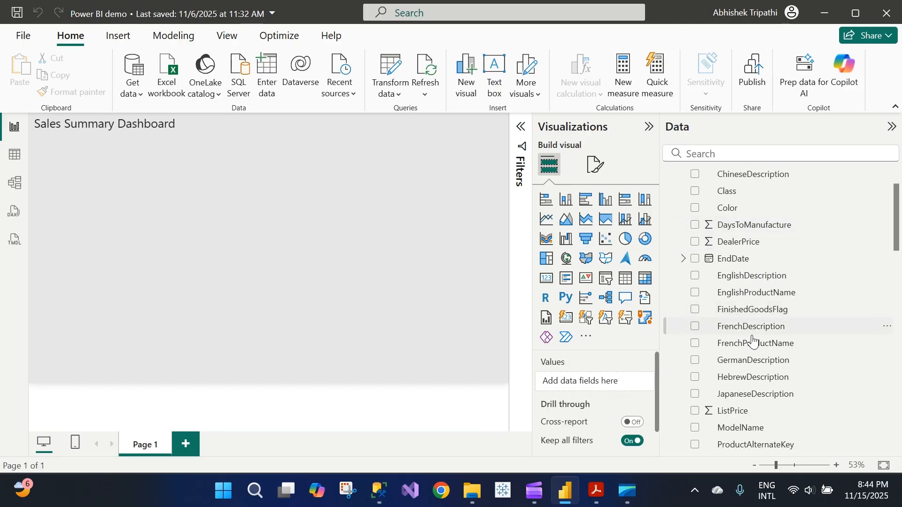
{"action": "left_click", "coordinate": [692, 367]}
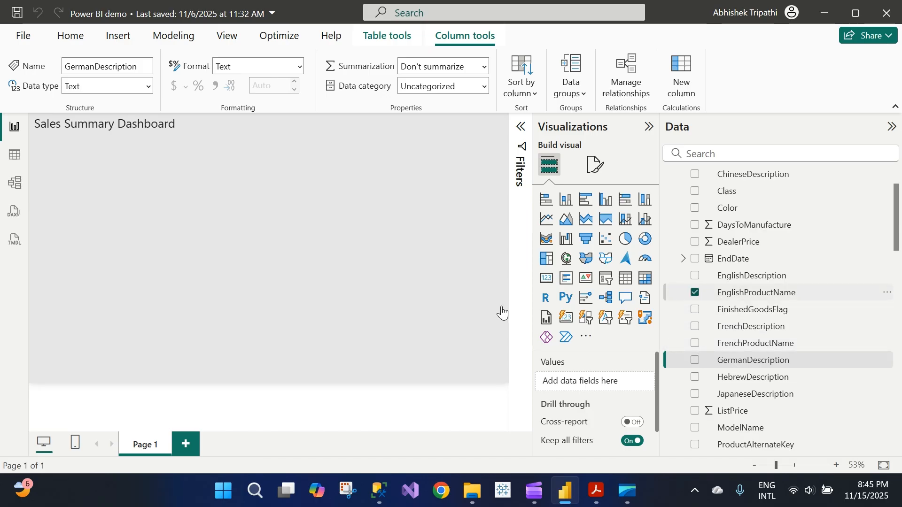
{"action": "left_click_drag", "start_coordinate": [216, 230], "coordinate": [228, 351]}
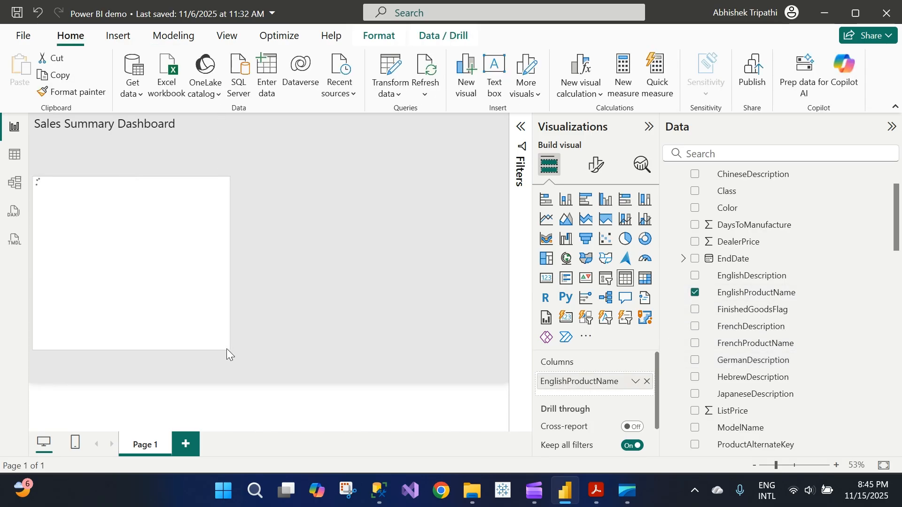
- Find the Total Sales measure, add it to the product name table, and widen the table slightly
{"action": "left_click", "coordinate": [711, 157]}
{"action": "type", "text": "sales"}
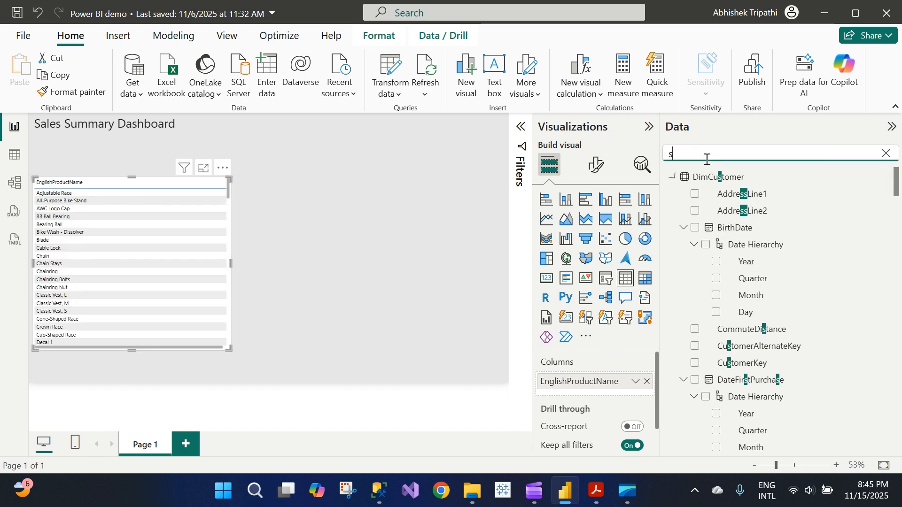
{"action": "key", "text": "BackSpace"}
{"action": "key", "text": "BackSpace"}
{"action": "key", "text": "BackSpace"}
{"action": "key", "text": "BackSpace"}
{"action": "key", "text": "BackSpace"}
{"action": "type", "text": "total"}
{"action": "left_click", "coordinate": [698, 230]}
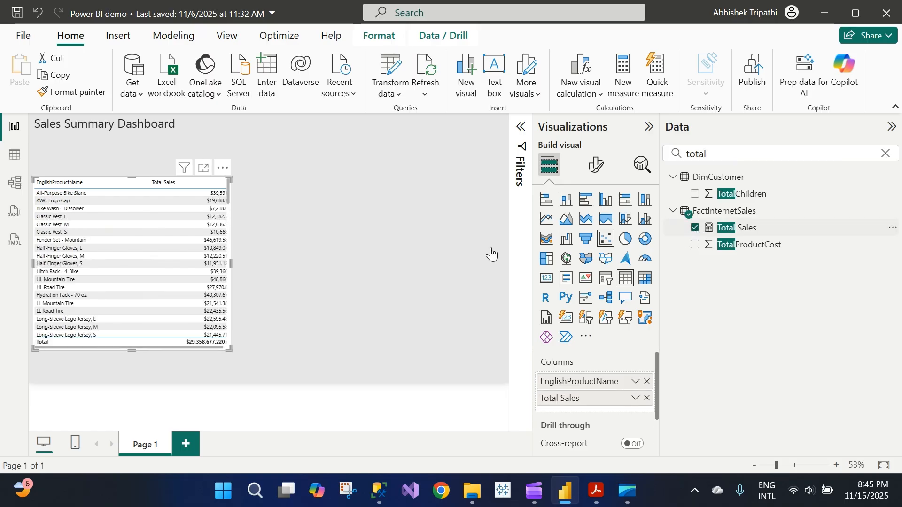
{"action": "left_click_drag", "start_coordinate": [232, 264], "coordinate": [255, 264]}
- Convert the product table to a clustered bar chart and stretch it from just below the heading to near the page's bottom edge
{"action": "key", "text": "alt+Tab"}
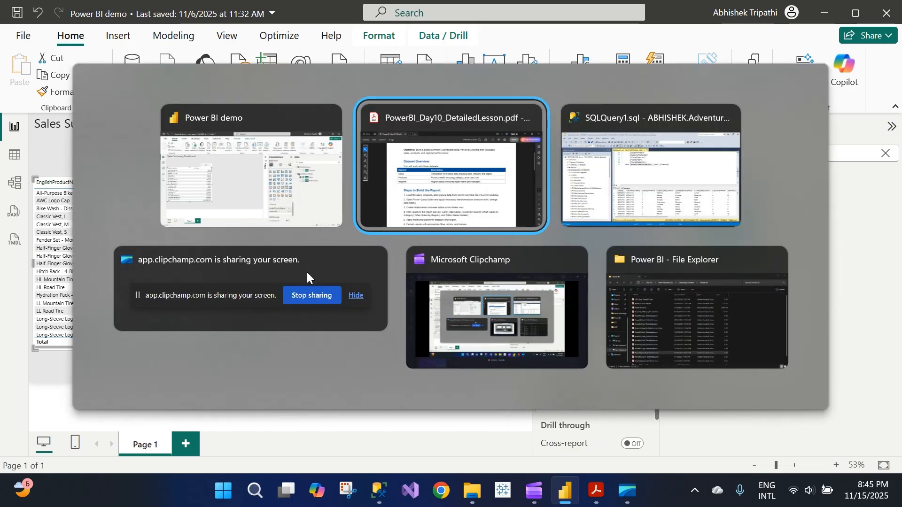
{"action": "key", "text": "alt+Tab"}
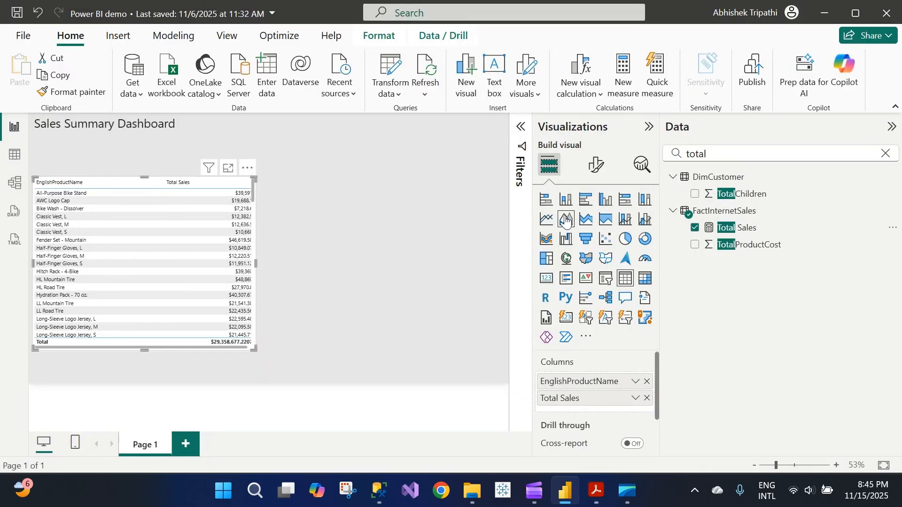
{"action": "left_click", "coordinate": [584, 201]}
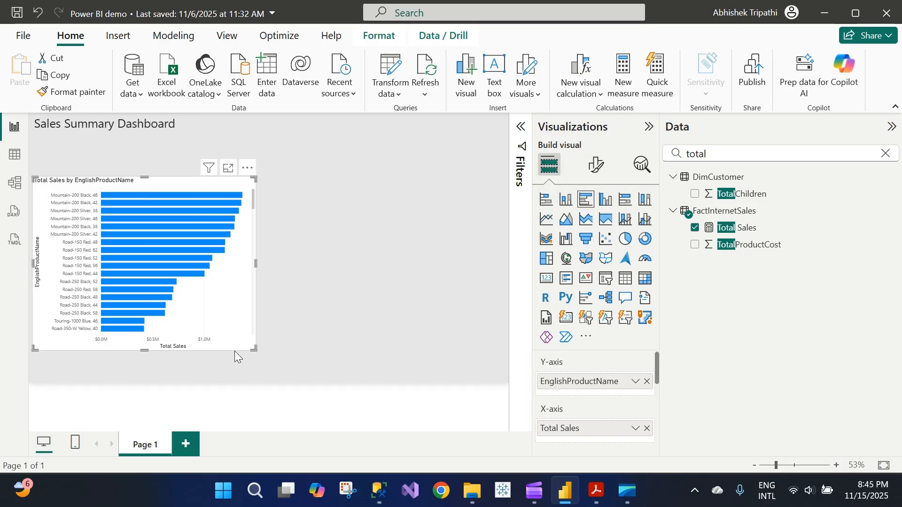
{"action": "mouse_move", "coordinate": [247, 364]}
{"action": "left_mouse_down"}
{"action": "mouse_move", "coordinate": [234, 383]}
{"action": "mouse_move", "coordinate": [233, 371]}
{"action": "left_mouse_up"}
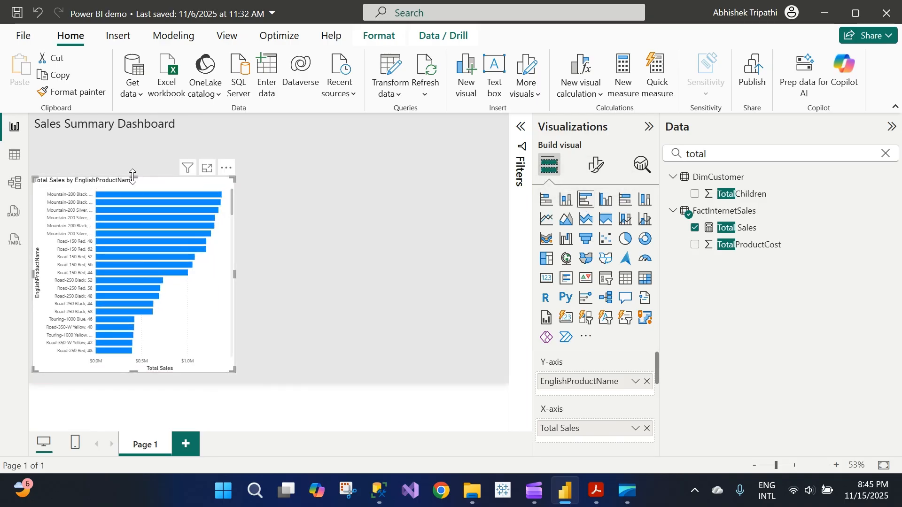
{"action": "left_click_drag", "start_coordinate": [132, 178], "coordinate": [133, 137]}
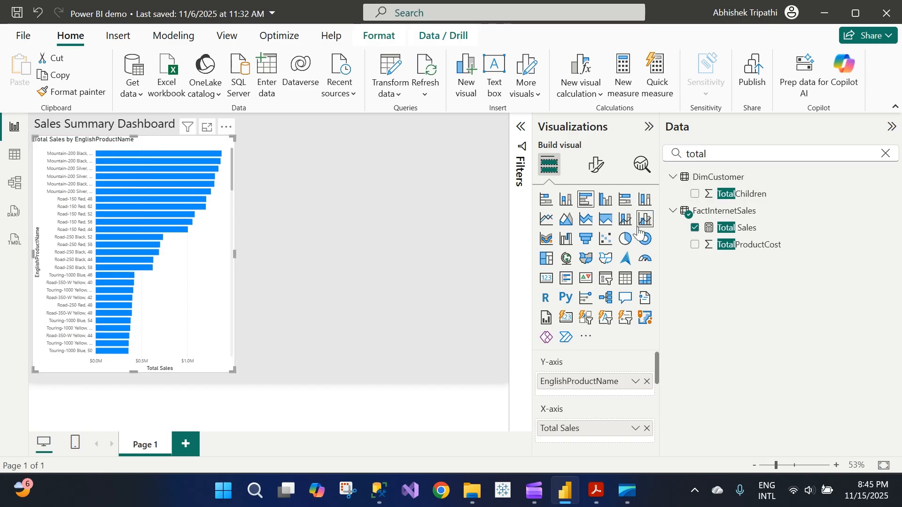
{"action": "left_click_drag", "start_coordinate": [660, 236], "coordinate": [776, 236]}
{"action": "left_click", "coordinate": [371, 294]}
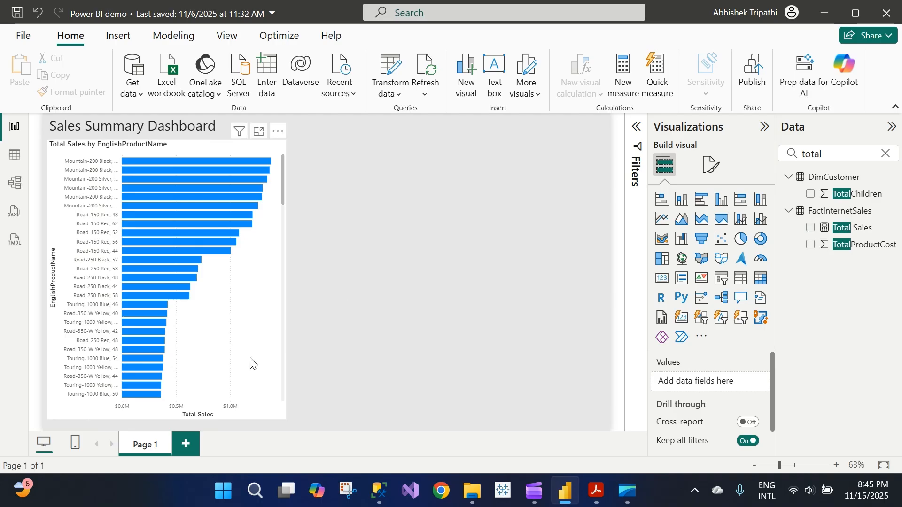
- Change the bar chart's title text to "Total Sales by Product"
{"action": "left_click", "coordinate": [261, 355]}
{"action": "left_click", "coordinate": [712, 165]}
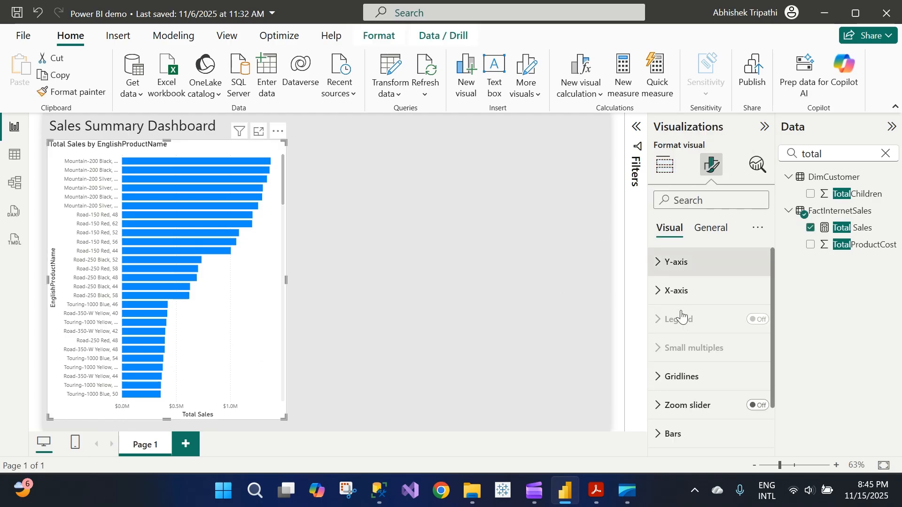
{"action": "left_click", "coordinate": [712, 231]}
{"action": "left_click", "coordinate": [672, 302]}
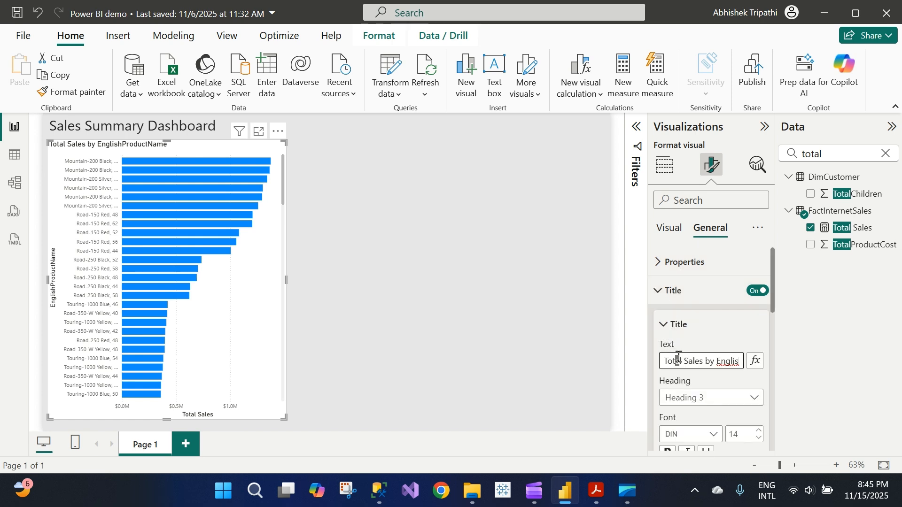
{"action": "triple_click", "coordinate": [678, 359]}
{"action": "type", "text": "Tota"}
{"action": "scroll", "coordinate": [678, 360], "scroll_direction": "down", "scroll_amount": 2}
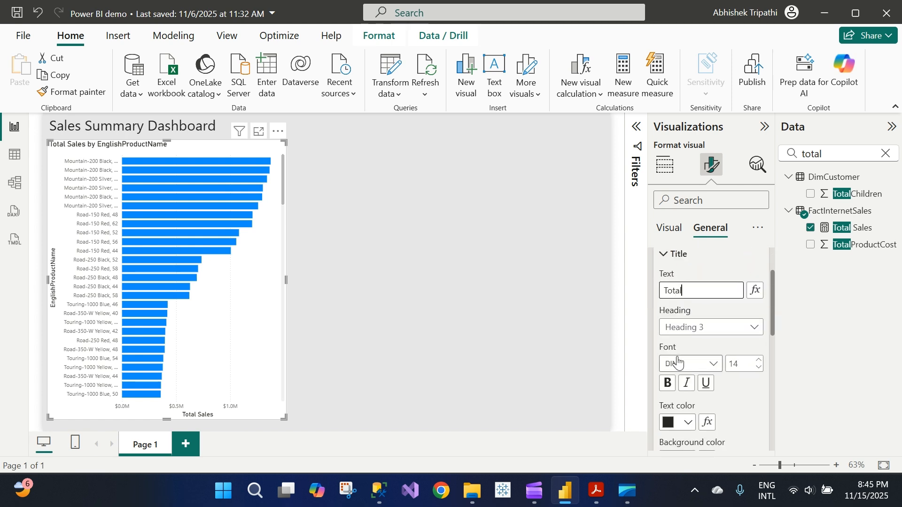
{"action": "type", "text": "l Sales by"}
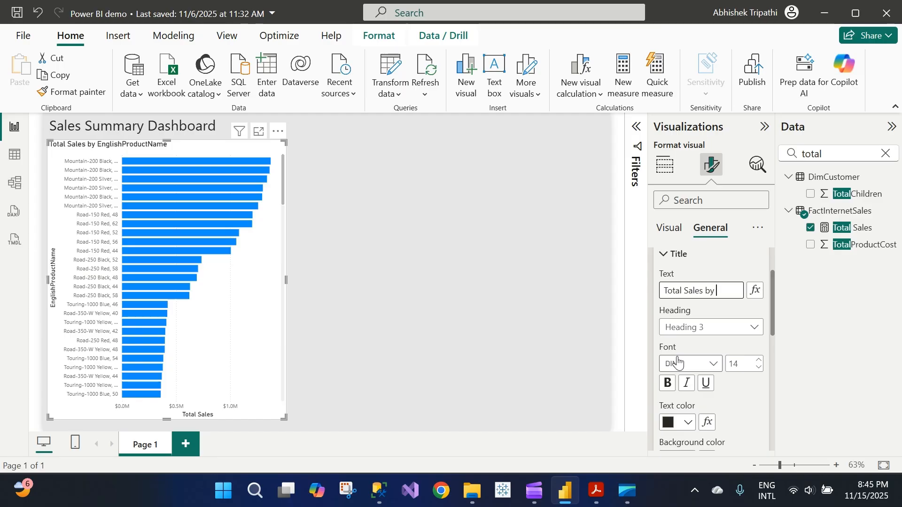
{"action": "type", "text": " Product Name"}
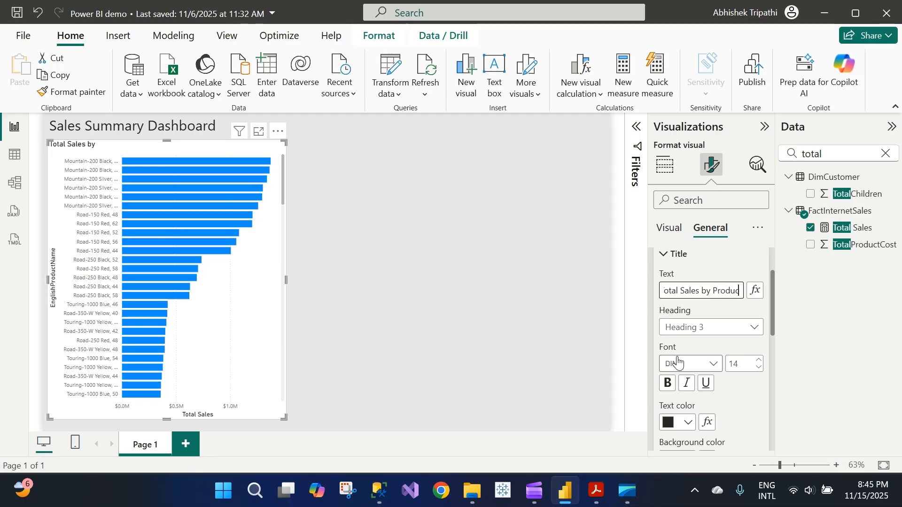
{"action": "key", "text": "BackSpace"}
{"action": "key", "text": "BackSpace"}
{"action": "key", "text": "BackSpace"}
{"action": "key", "text": "BackSpace"}
{"action": "key", "text": "BackSpace"}
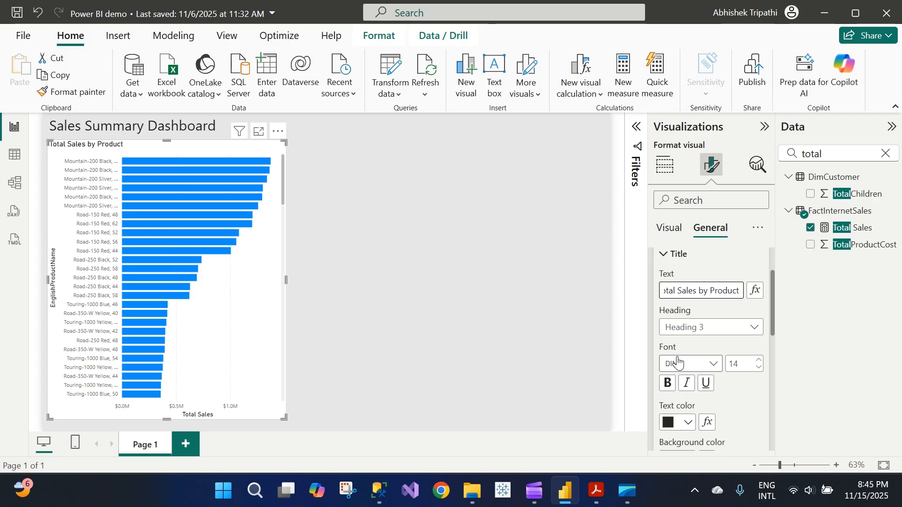
{"action": "left_click", "coordinate": [417, 374]}
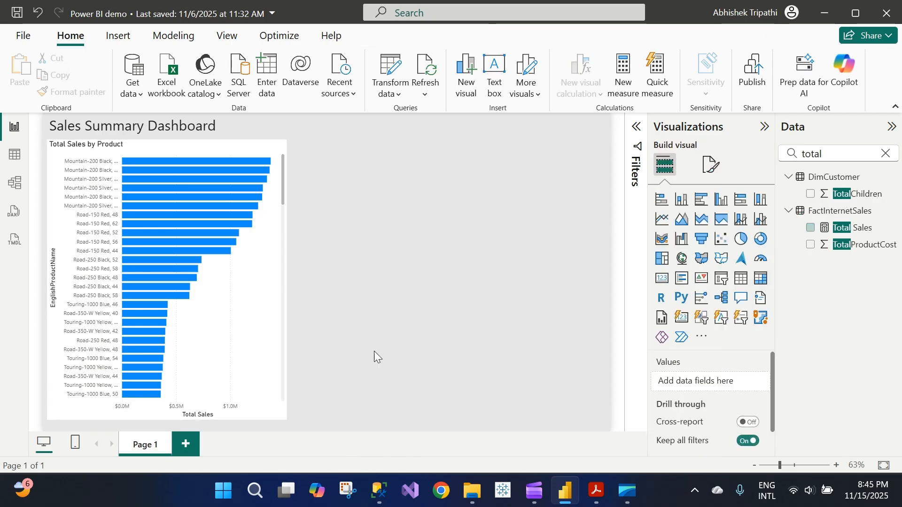
- Find the background setting of the Total Sales by Product chart and turn its background off
{"action": "left_click", "coordinate": [711, 164]}
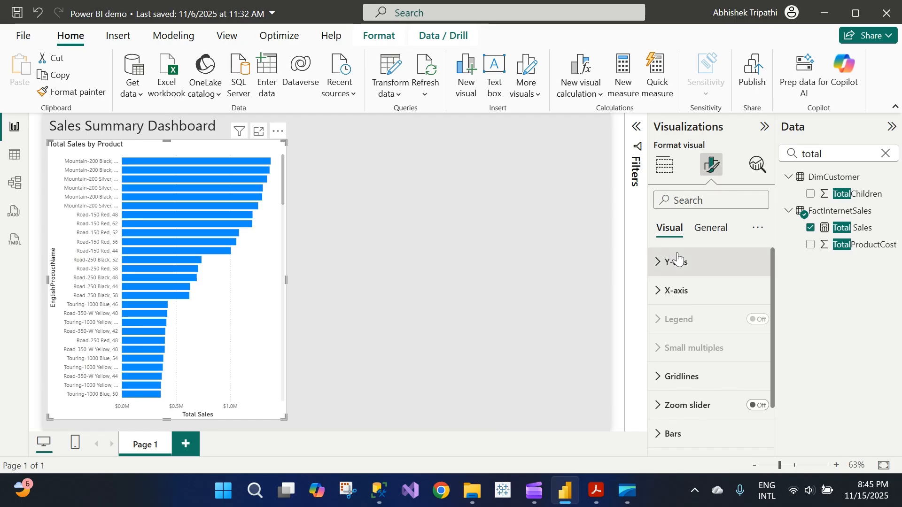
{"action": "left_click", "coordinate": [687, 204]}
{"action": "type", "text": "backg"}
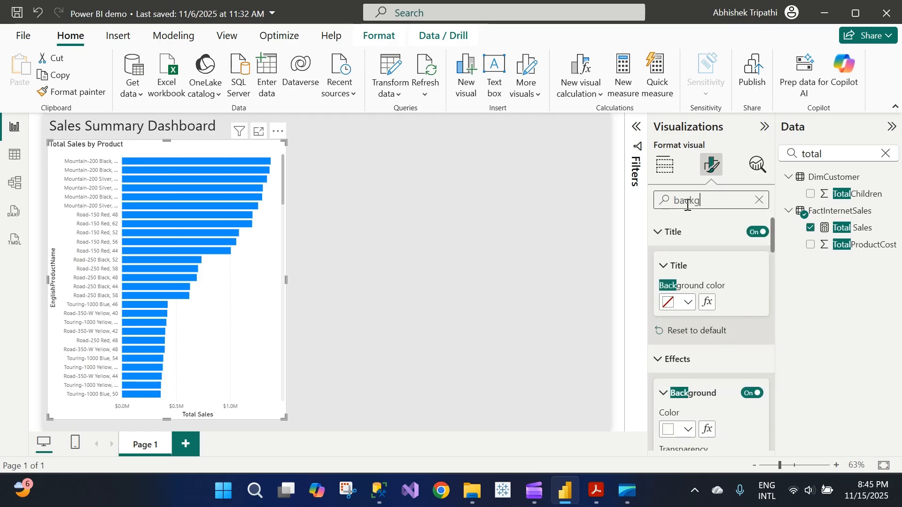
{"action": "left_click", "coordinate": [754, 394]}
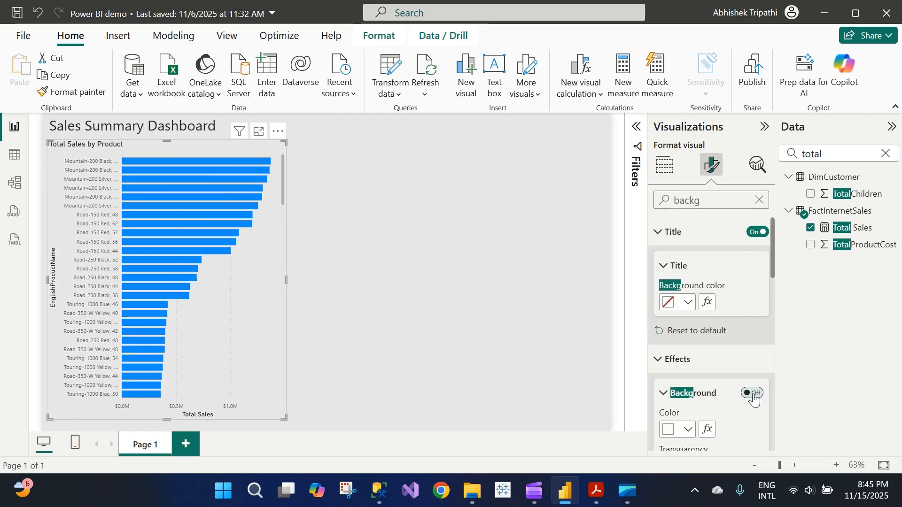
- Turn on data labels for the Total Sales by Product bar chart and set their position to Inside end
{"action": "left_click", "coordinate": [335, 374]}
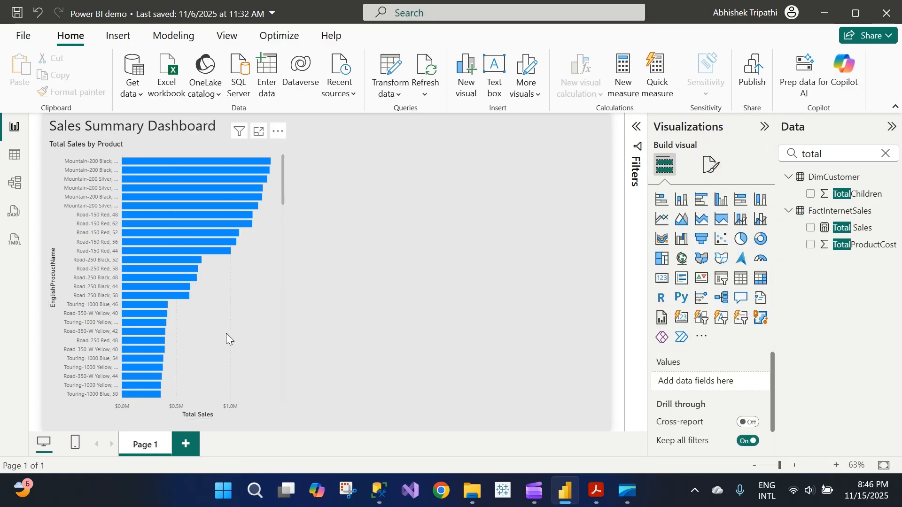
{"action": "scroll", "coordinate": [216, 341], "scroll_direction": "down", "scroll_amount": 5}
{"action": "scroll", "coordinate": [217, 343], "scroll_direction": "up", "scroll_amount": 5}
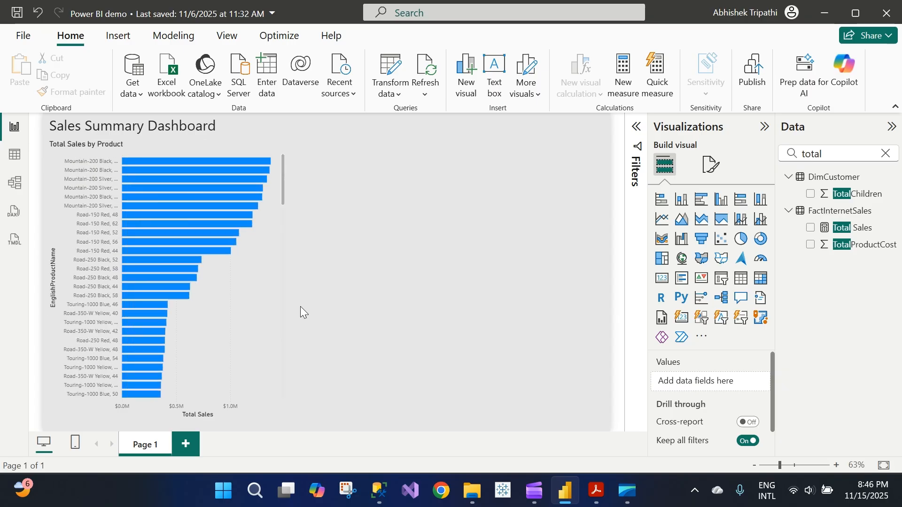
{"action": "left_click", "coordinate": [240, 339]}
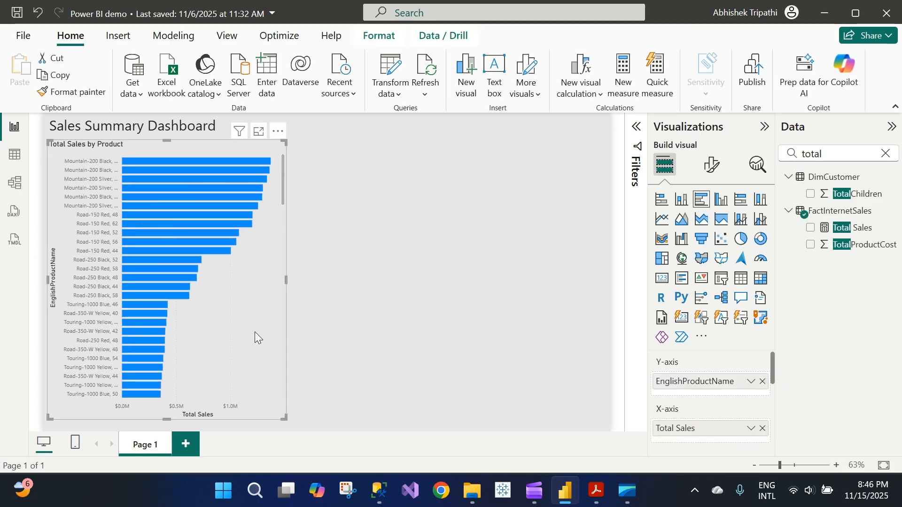
{"action": "left_click", "coordinate": [712, 165]}
{"action": "scroll", "coordinate": [686, 358], "scroll_direction": "down", "scroll_amount": 2}
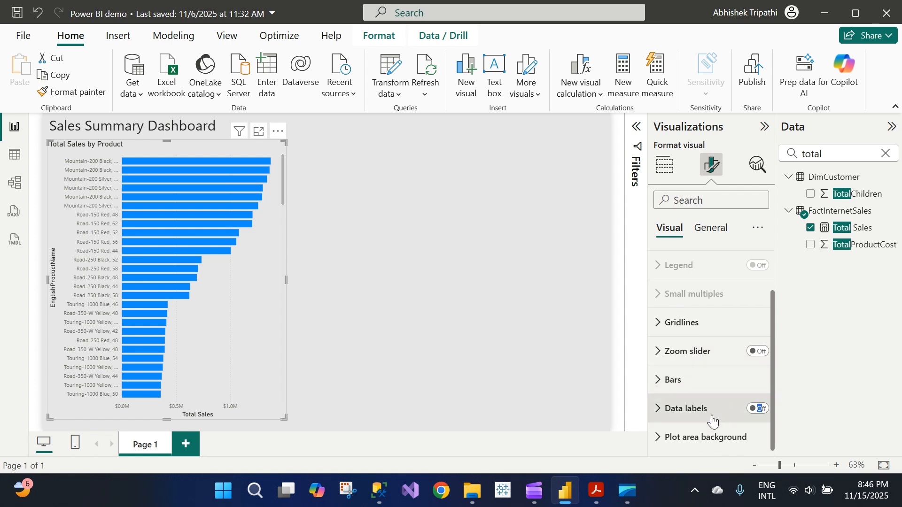
{"action": "left_click", "coordinate": [759, 408]}
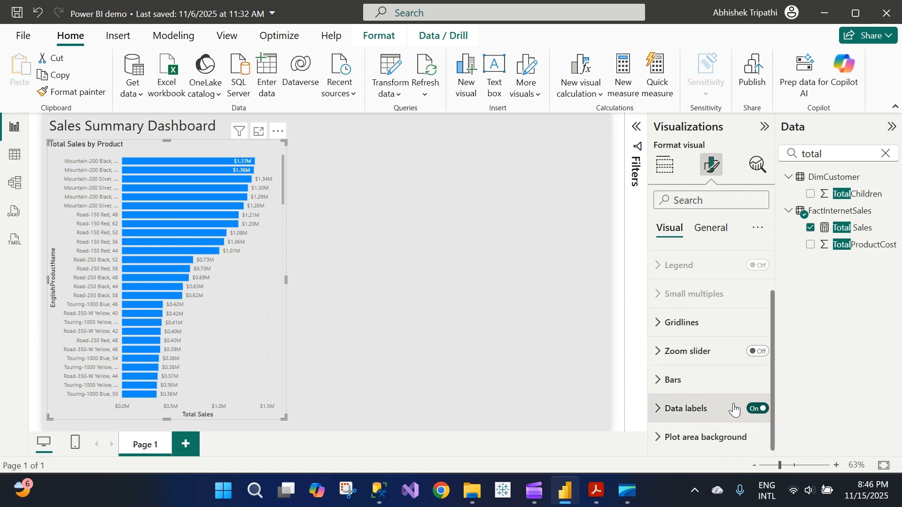
{"action": "left_click", "coordinate": [699, 411]}
{"action": "scroll", "coordinate": [707, 381], "scroll_direction": "down", "scroll_amount": 5}
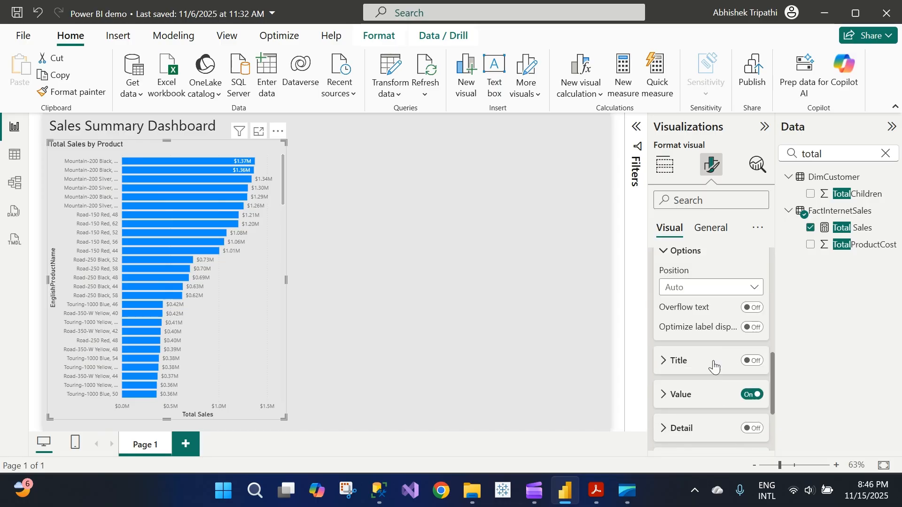
{"action": "left_click", "coordinate": [714, 287]}
{"action": "left_click", "coordinate": [698, 320]}
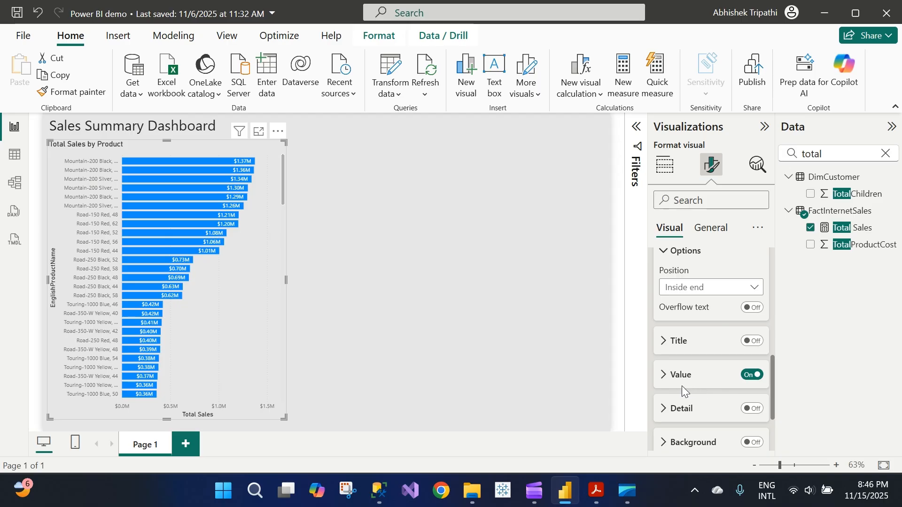
- Set the bar chart's Y-axis values to black and turn off the Y-axis title
{"action": "scroll", "coordinate": [679, 375], "scroll_direction": "up", "scroll_amount": 10}
{"action": "left_click", "coordinate": [677, 271]}
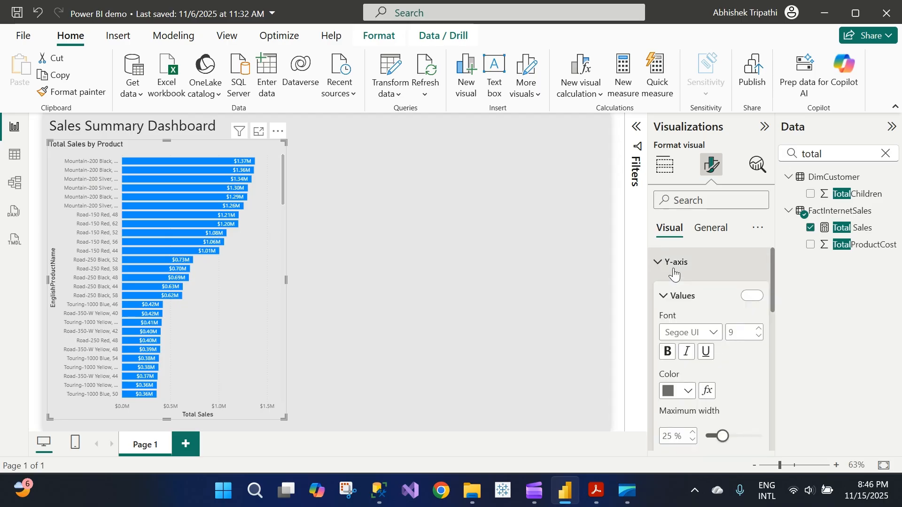
{"action": "left_click", "coordinate": [686, 390]}
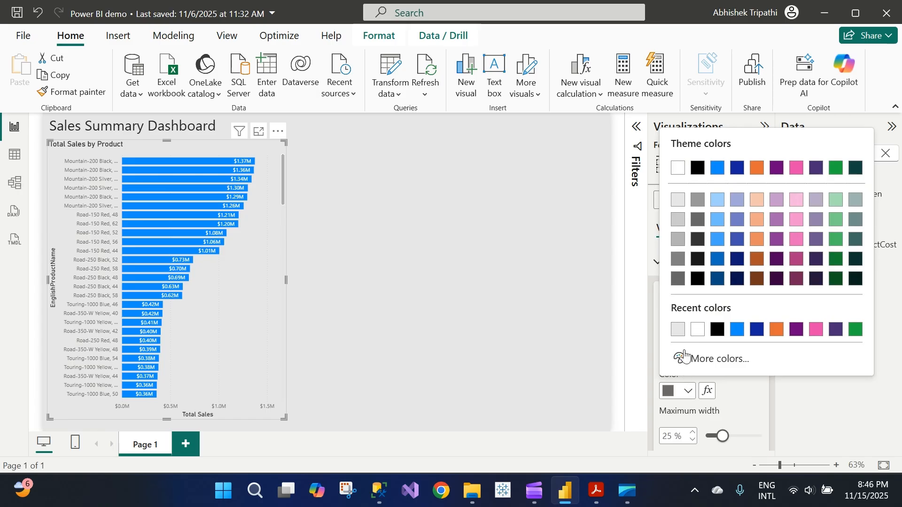
{"action": "left_click", "coordinate": [717, 329]}
{"action": "scroll", "coordinate": [725, 404], "scroll_direction": "down", "scroll_amount": 2}
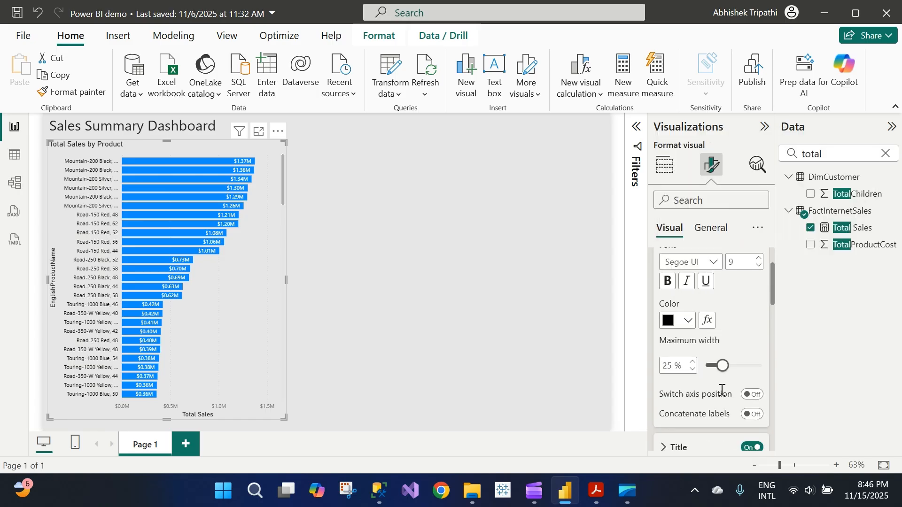
{"action": "scroll", "coordinate": [723, 385], "scroll_direction": "down", "scroll_amount": 4}
{"action": "left_click", "coordinate": [747, 309]}
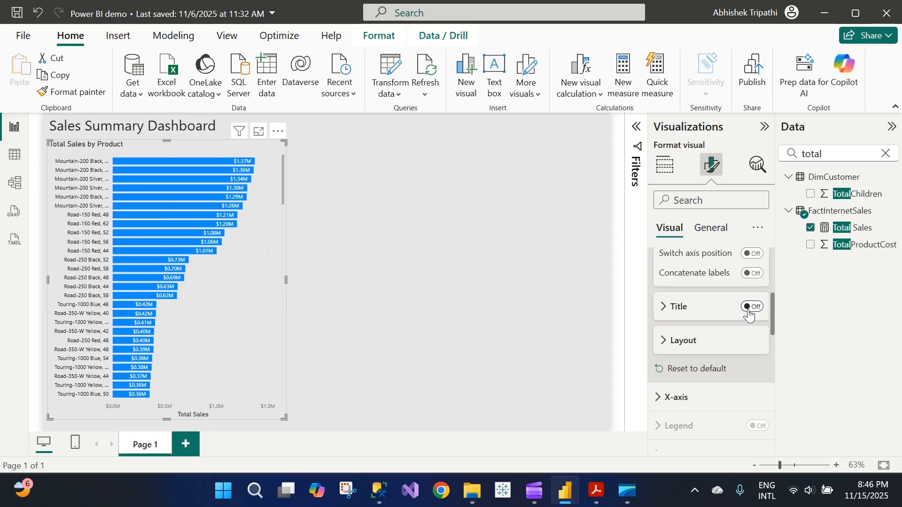
{"action": "scroll", "coordinate": [679, 369], "scroll_direction": "up", "scroll_amount": 6}
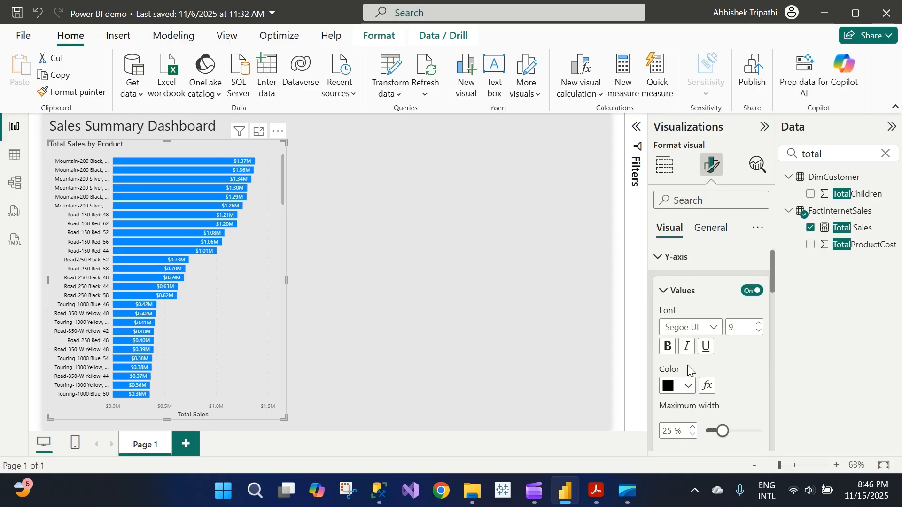
- Turn off the bar chart's X-axis title and set the X-axis values to black
{"action": "scroll", "coordinate": [700, 390], "scroll_direction": "down", "scroll_amount": 9}
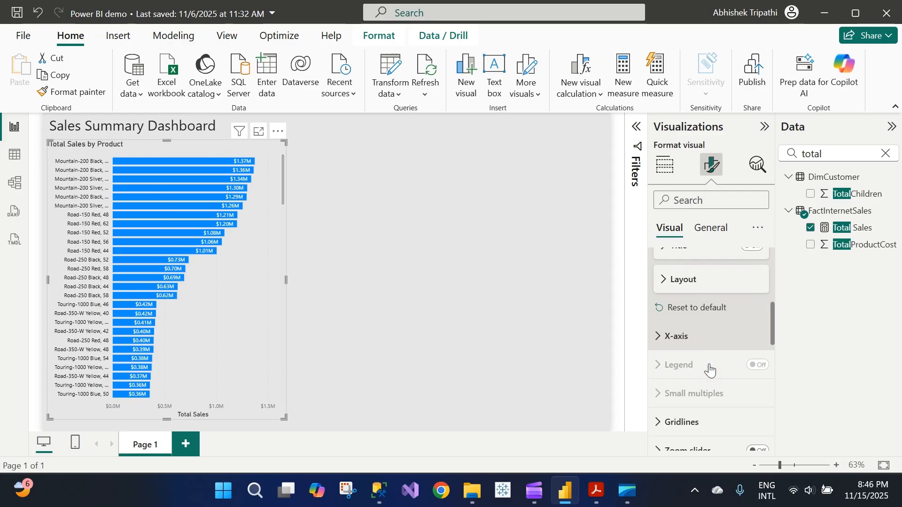
{"action": "left_click", "coordinate": [677, 257]}
{"action": "scroll", "coordinate": [731, 384], "scroll_direction": "down", "scroll_amount": 3}
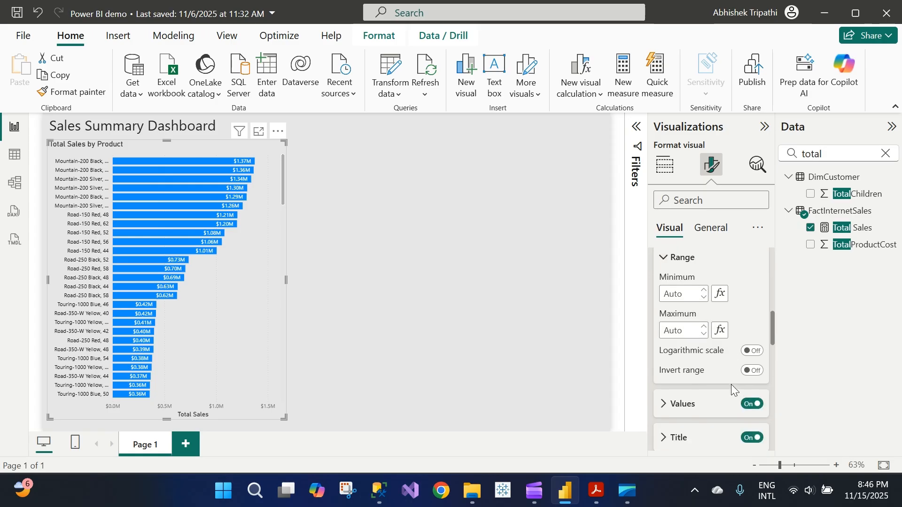
{"action": "left_click", "coordinate": [751, 331]}
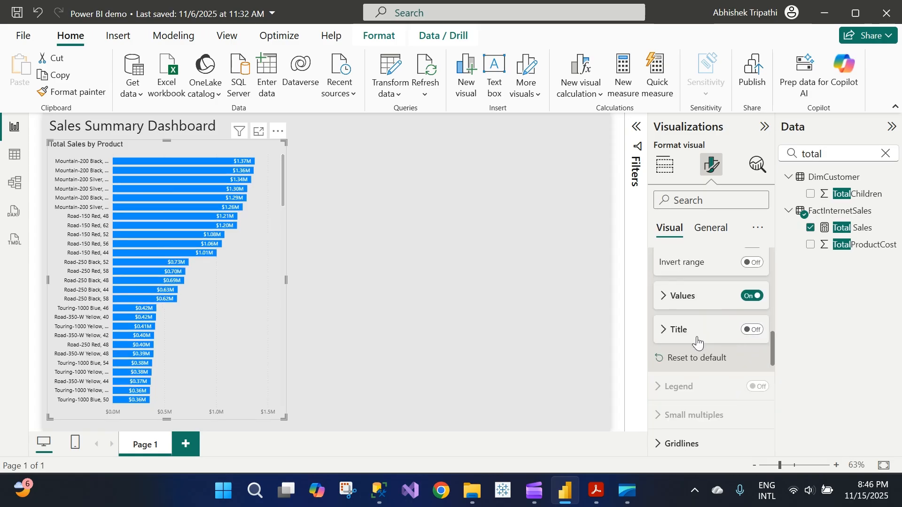
{"action": "left_click", "coordinate": [680, 305]}
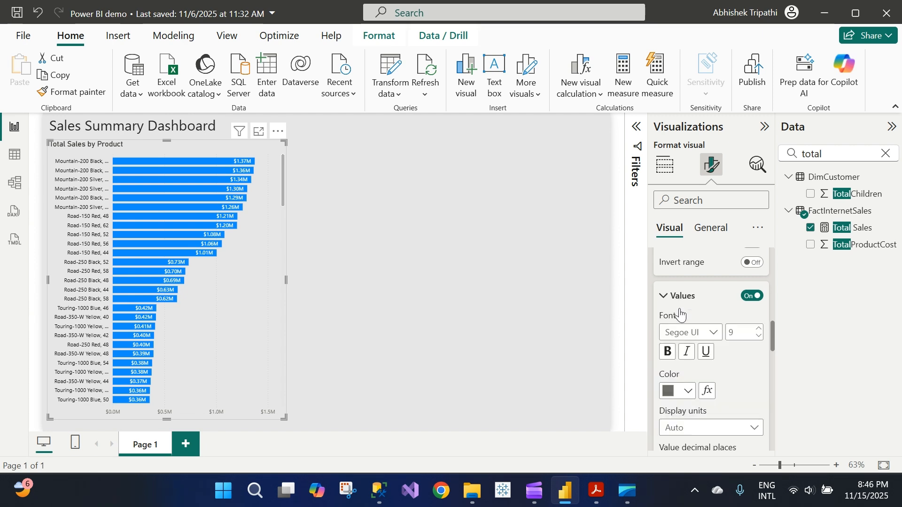
{"action": "left_click", "coordinate": [688, 391]}
{"action": "left_click", "coordinate": [699, 284]}
{"action": "left_click", "coordinate": [462, 372]}
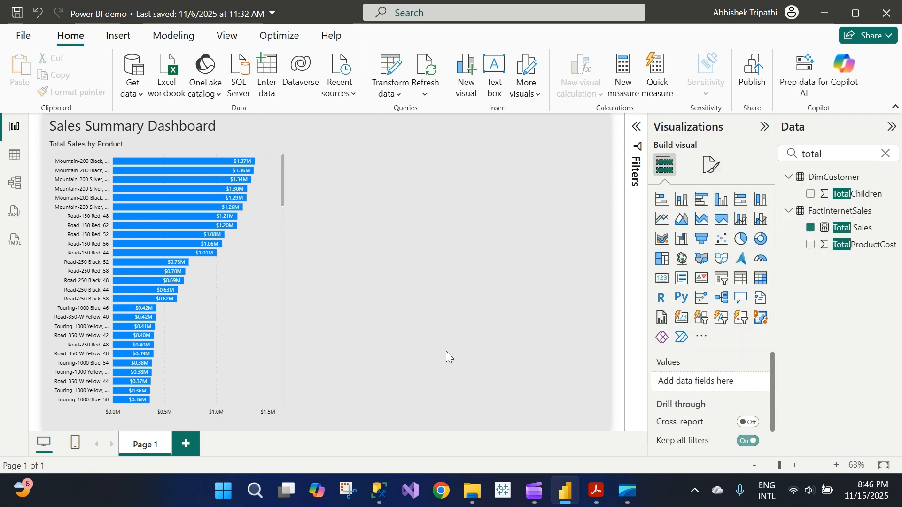
- Rename the bar chart's Y-axis field as Product and check the bars' tooltips
{"action": "scroll", "coordinate": [244, 330], "scroll_direction": "down", "scroll_amount": 6}
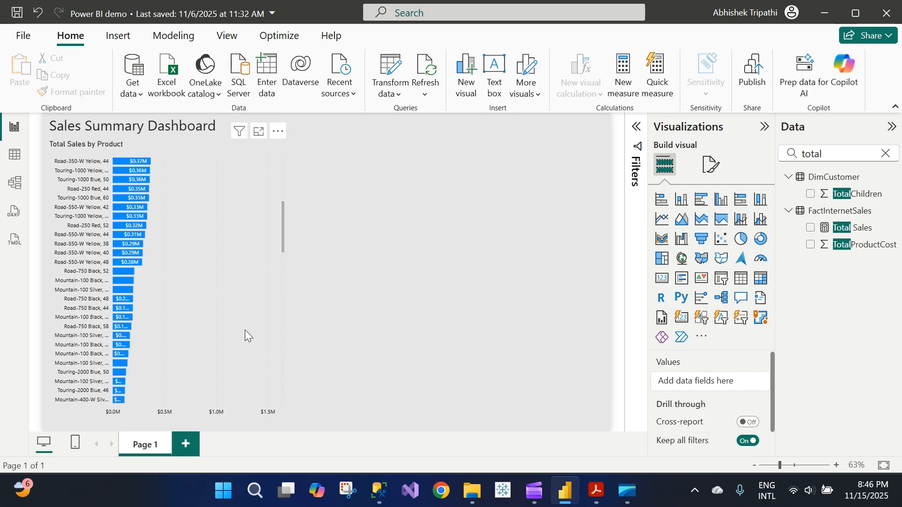
{"action": "scroll", "coordinate": [237, 357], "scroll_direction": "up", "scroll_amount": 8}
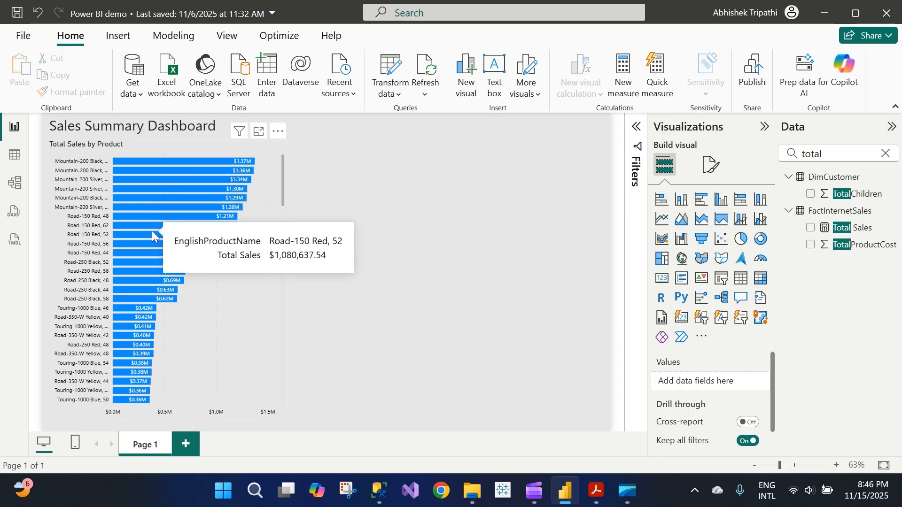
{"action": "left_click", "coordinate": [229, 355]}
{"action": "double_click", "coordinate": [712, 384]}
{"action": "type", "text": "Product"}
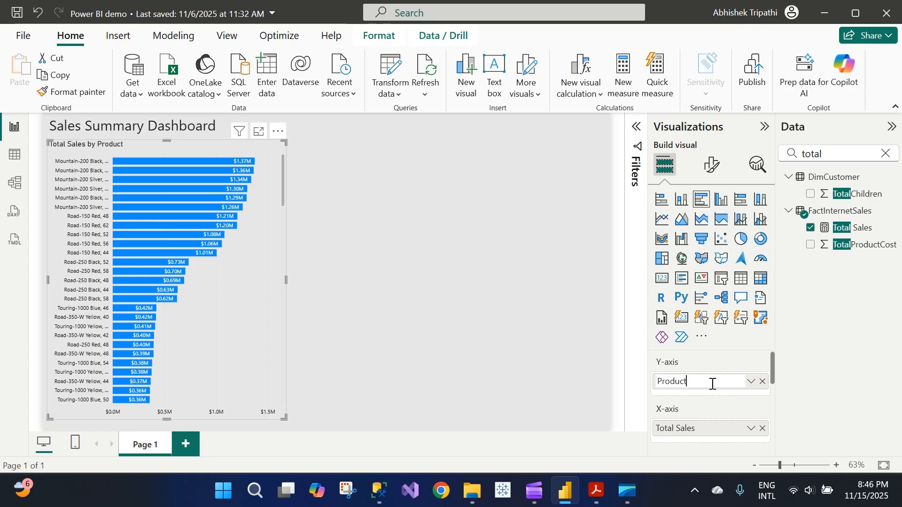
{"action": "key", "text": "Return"}
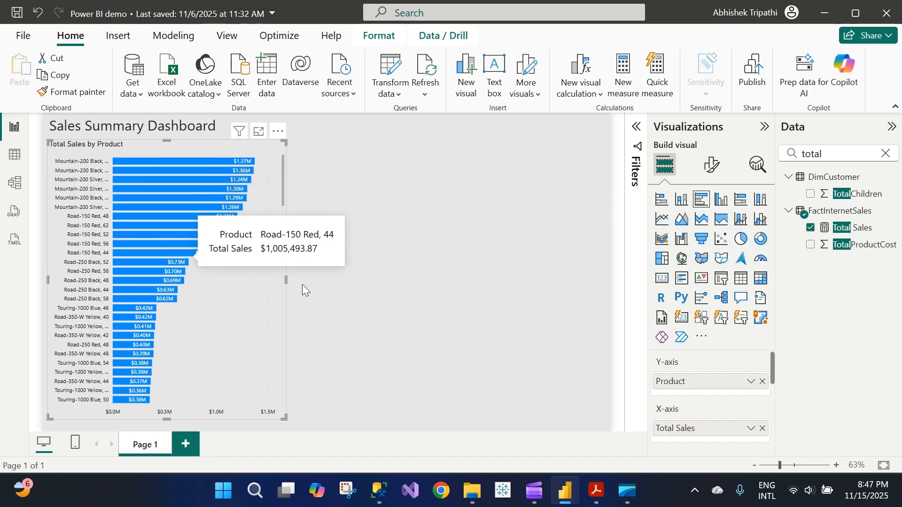
{"action": "left_click", "coordinate": [374, 305]}
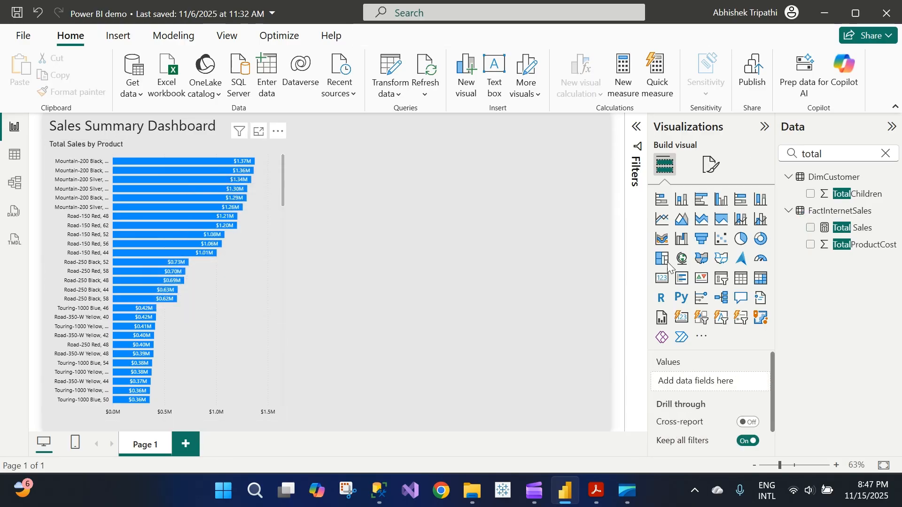
- Examine the DimGeography fields, the model's relationships and the DimSalesTerritory table data for a suitable region field
{"action": "left_click", "coordinate": [886, 153]}
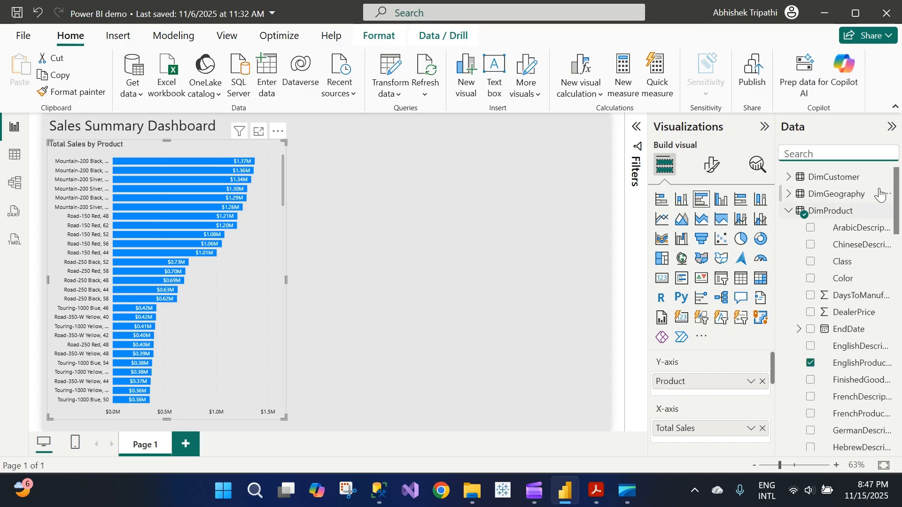
{"action": "left_click", "coordinate": [796, 198]}
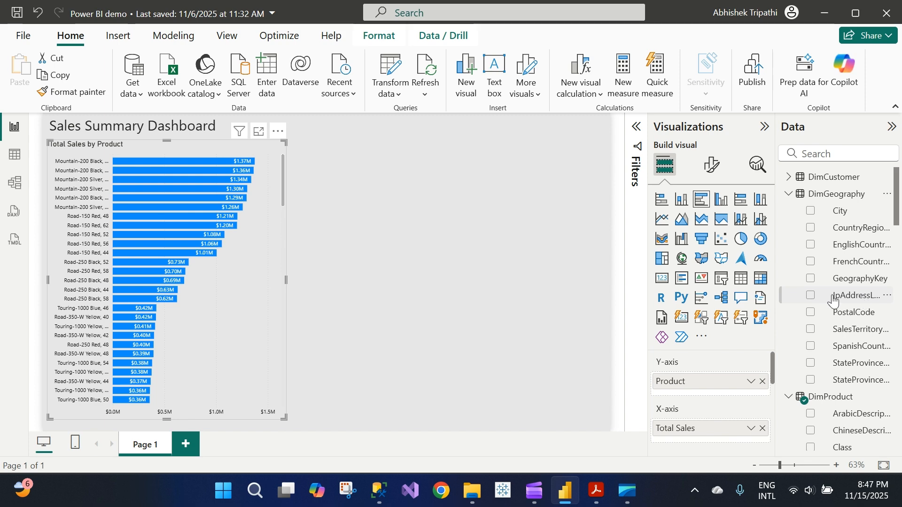
{"action": "left_click", "coordinate": [10, 185]}
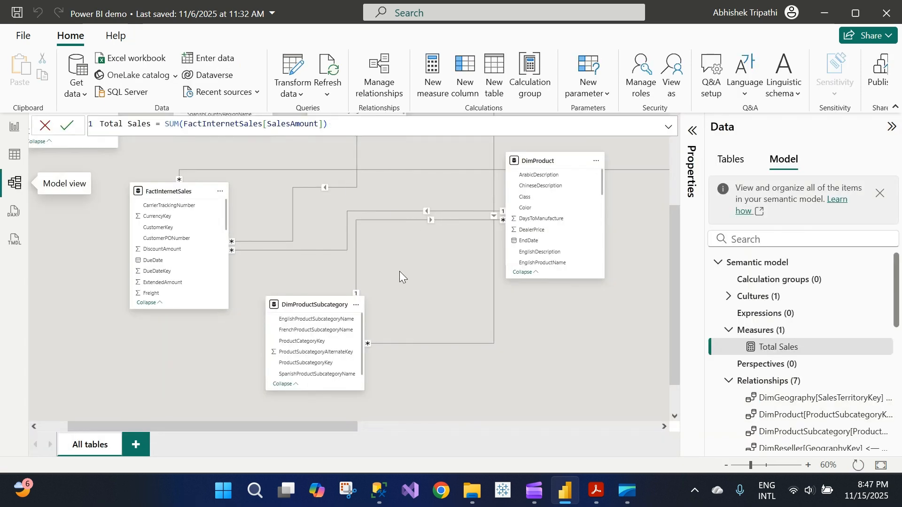
{"action": "left_click", "coordinate": [374, 80]}
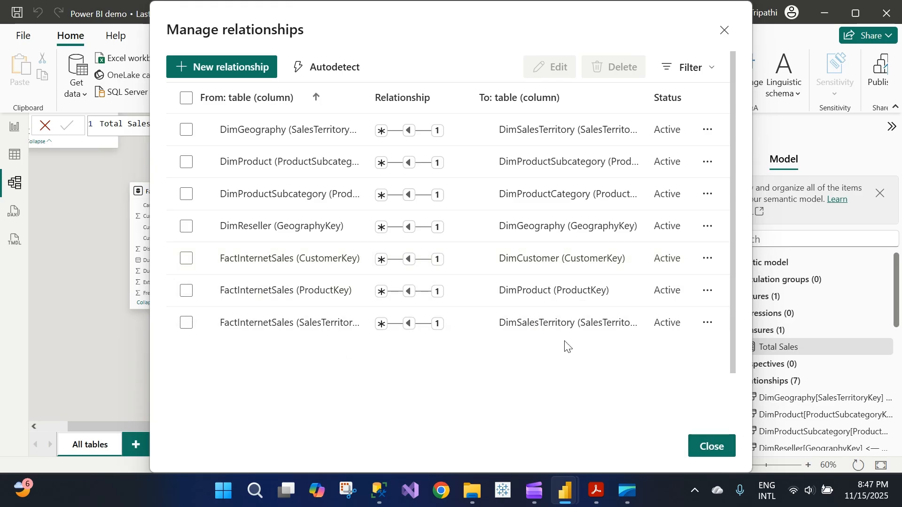
{"action": "left_click", "coordinate": [710, 445]}
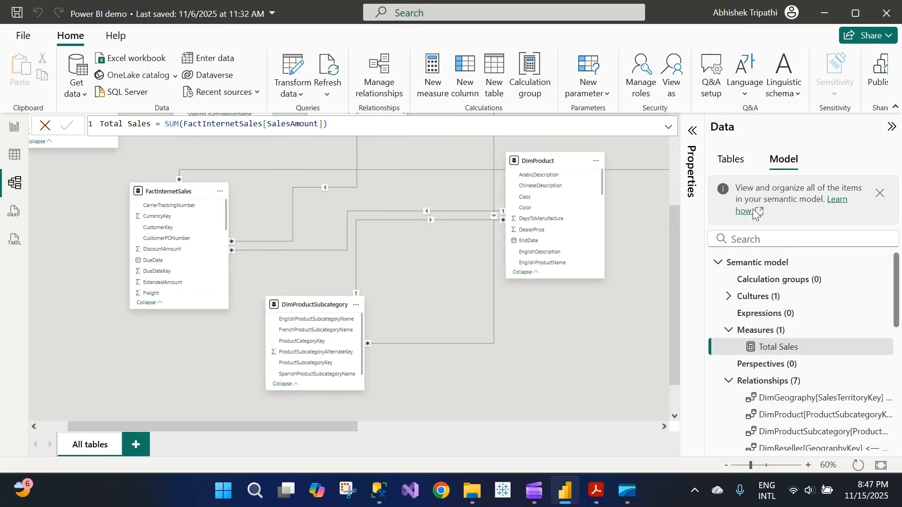
{"action": "left_click", "coordinate": [18, 155]}
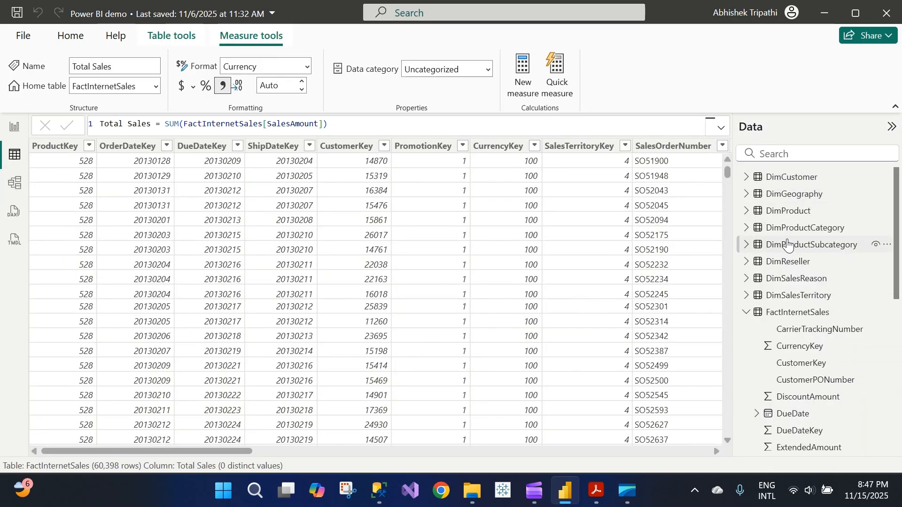
{"action": "left_click", "coordinate": [778, 293]}
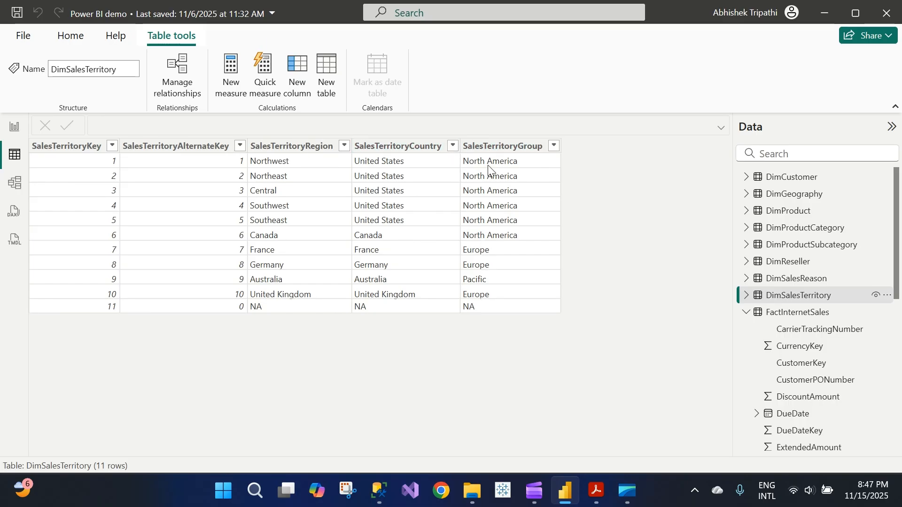
- Search the report fields for "region" and add SalesTerritoryRegion from DimSalesTerritory as a slicer in the empty area beside the bar chart
{"action": "left_click", "coordinate": [15, 130]}
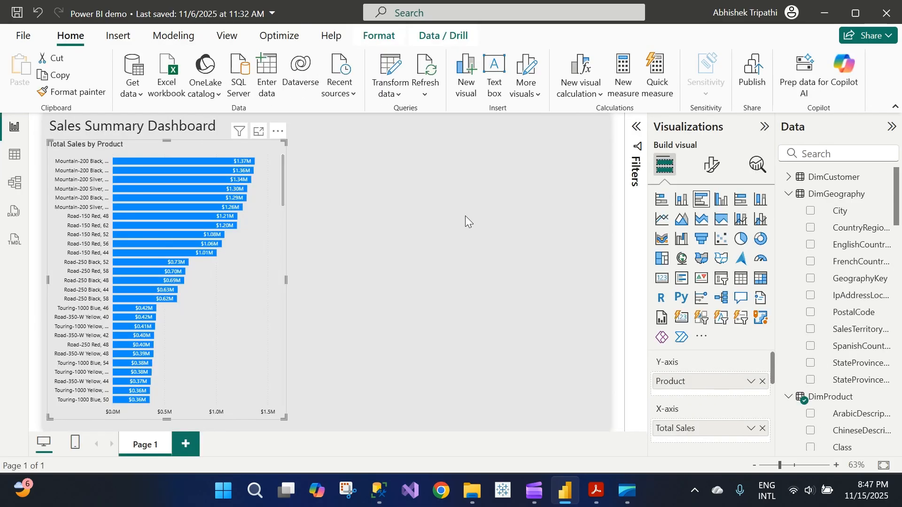
{"action": "left_click", "coordinate": [820, 151]}
{"action": "type", "text": "region"}
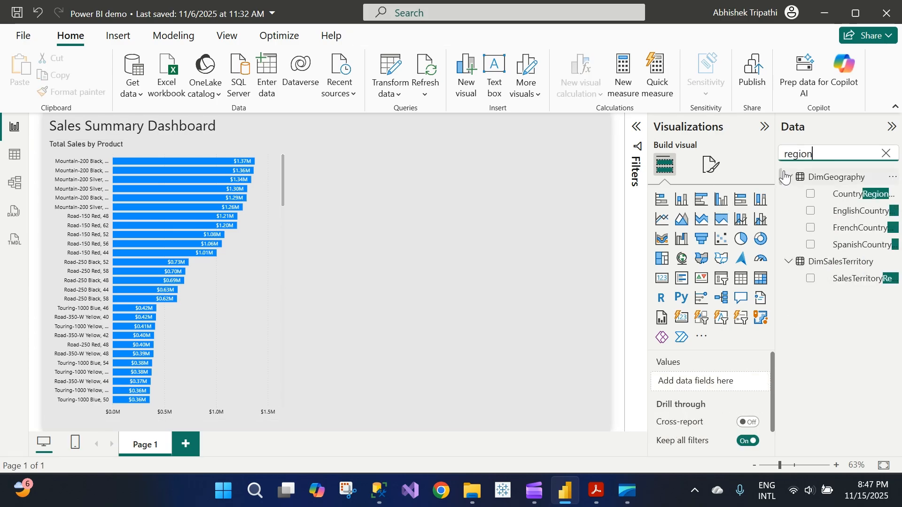
{"action": "left_click_drag", "start_coordinate": [775, 166], "coordinate": [716, 166]}
{"action": "left_click_drag", "start_coordinate": [804, 280], "coordinate": [519, 201]}
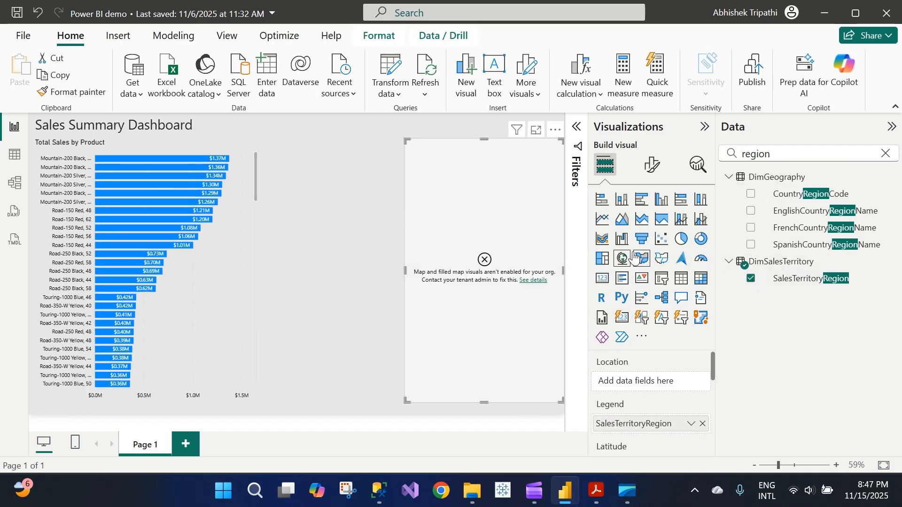
{"action": "left_click", "coordinate": [661, 279]}
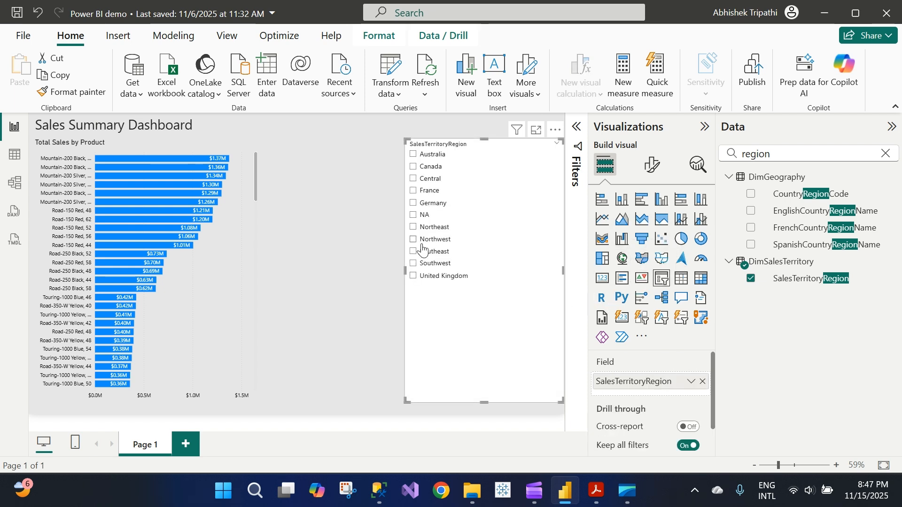
- Test the region slicer by filtering the bar chart by individual regions such as Canada and NA, then clear the selection
{"action": "left_click", "coordinate": [424, 203]}
{"action": "left_click", "coordinate": [425, 193]}
{"action": "left_click", "coordinate": [425, 178]}
{"action": "left_click", "coordinate": [425, 155]}
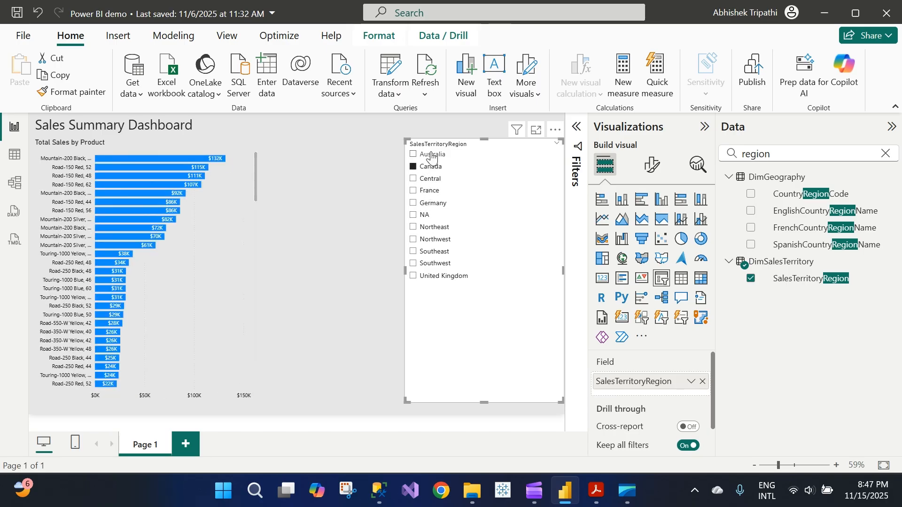
{"action": "left_click", "coordinate": [425, 268]}
{"action": "left_click", "coordinate": [428, 227]}
{"action": "left_click", "coordinate": [425, 215]}
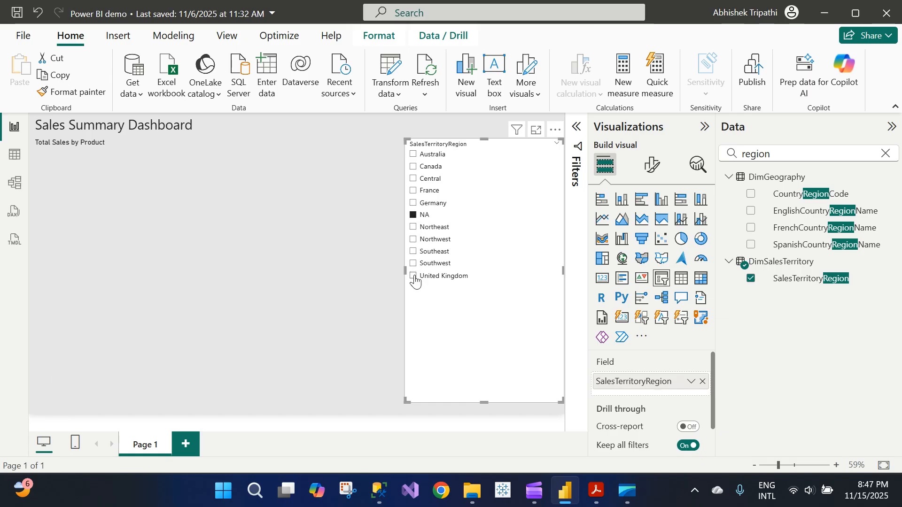
{"action": "left_click", "coordinate": [422, 216]}
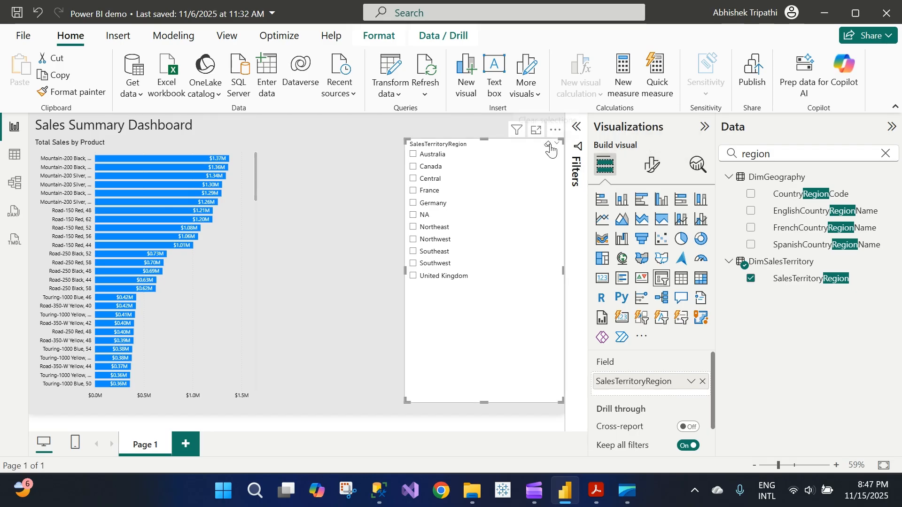
- Set the region slicer's style to Dropdown in its slicer settings
{"action": "left_click", "coordinate": [651, 166]}
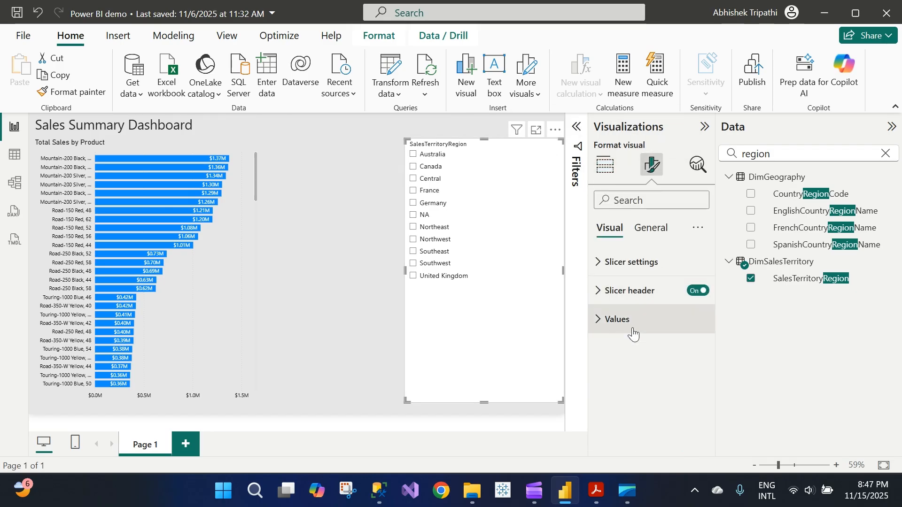
{"action": "left_click", "coordinate": [638, 266]}
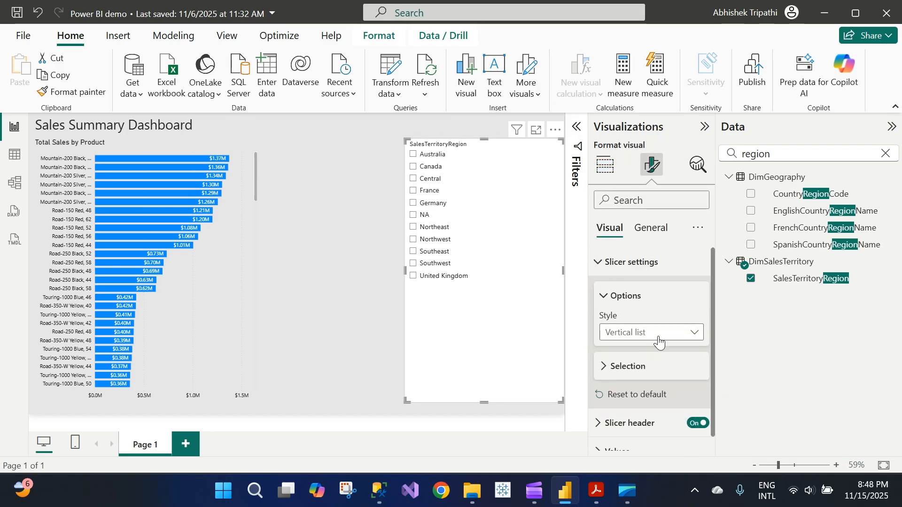
{"action": "left_click", "coordinate": [649, 334]}
{"action": "left_click", "coordinate": [638, 382]}
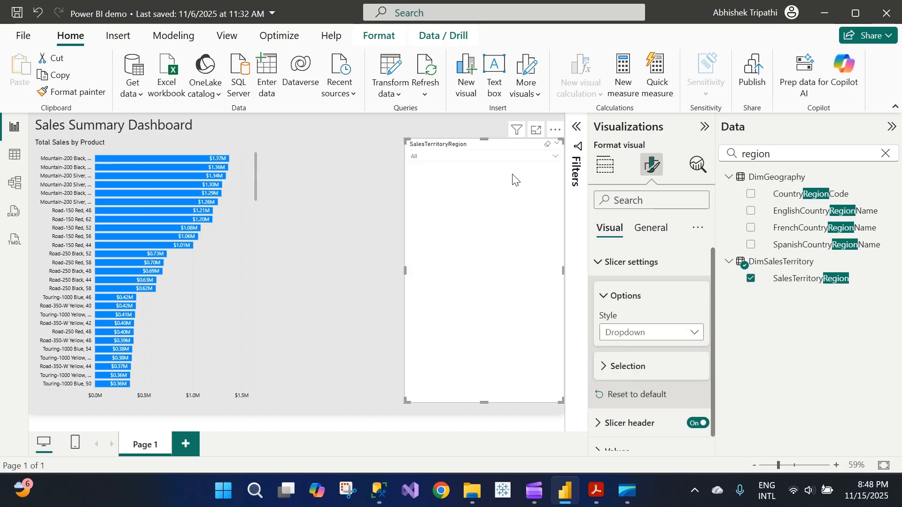
- Select Australia in the region slicer, then shrink the slicer to a compact strip and place it level with the dashboard title
{"action": "left_click", "coordinate": [427, 185]}
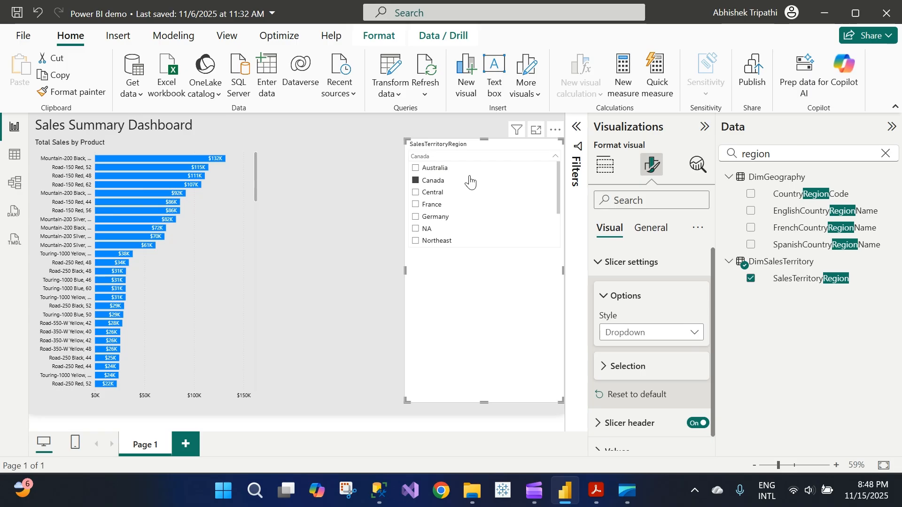
{"action": "left_click", "coordinate": [436, 169]}
{"action": "left_click_drag", "start_coordinate": [480, 404], "coordinate": [485, 126]}
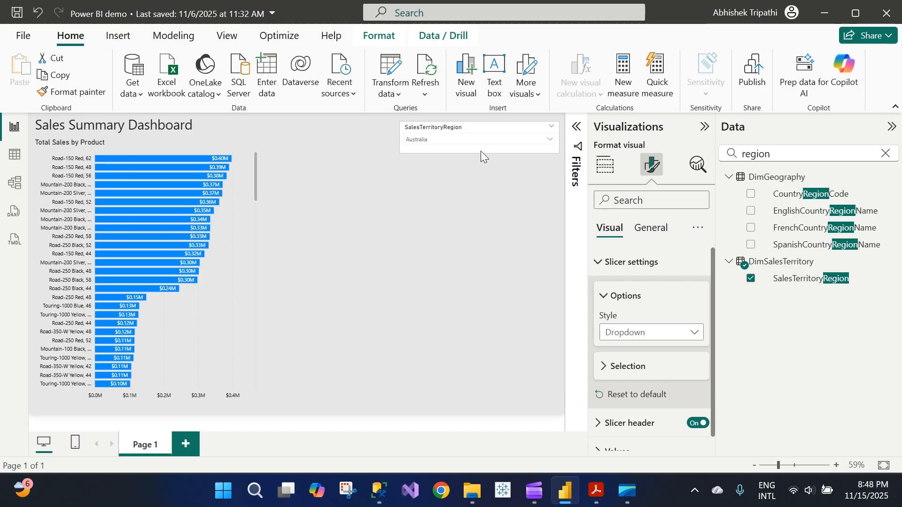
{"action": "left_click", "coordinate": [458, 266]}
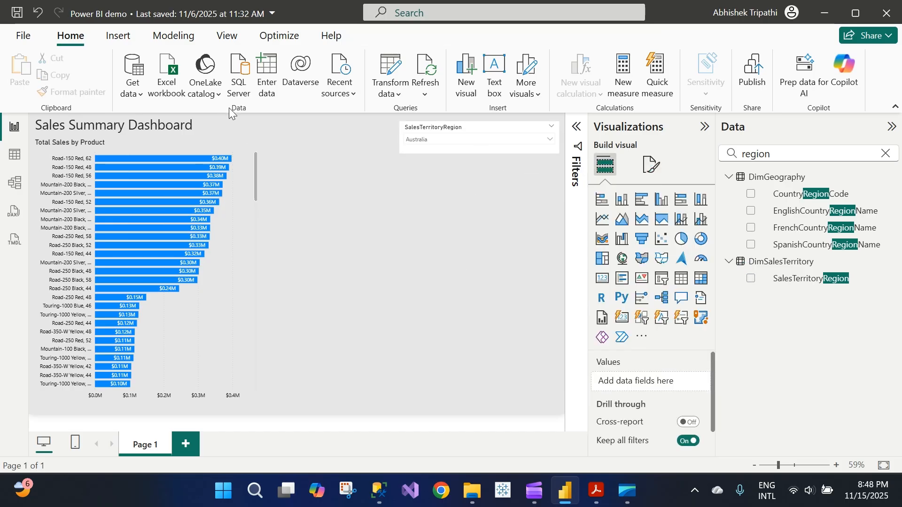
- Try the Tidal theme and several accessible themes on the report, ending with Accessible Orchid
{"action": "left_click", "coordinate": [226, 35]}
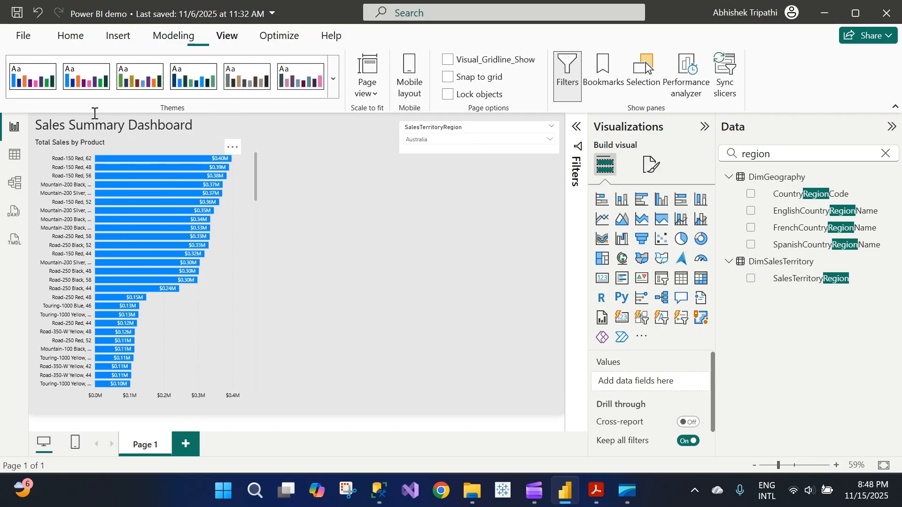
{"action": "left_click", "coordinate": [333, 78]}
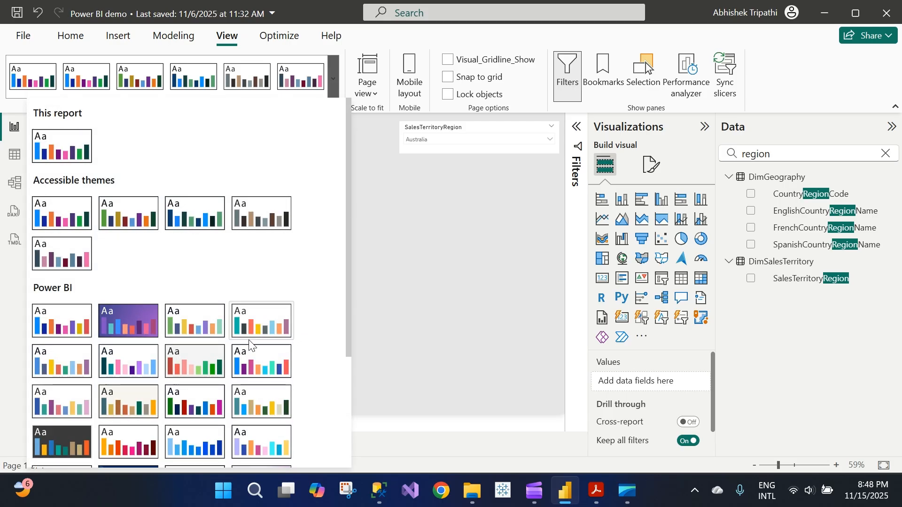
{"action": "scroll", "coordinate": [142, 373], "scroll_direction": "down", "scroll_amount": 3}
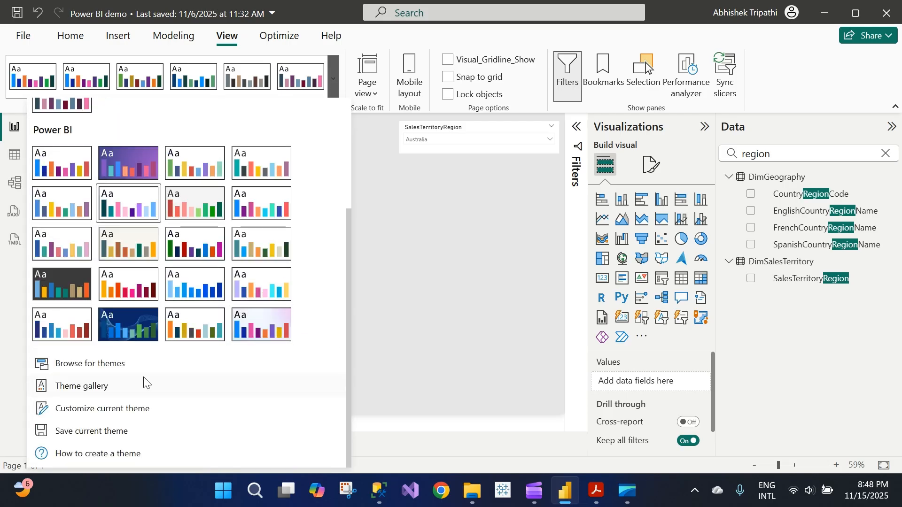
{"action": "left_click", "coordinate": [136, 325]}
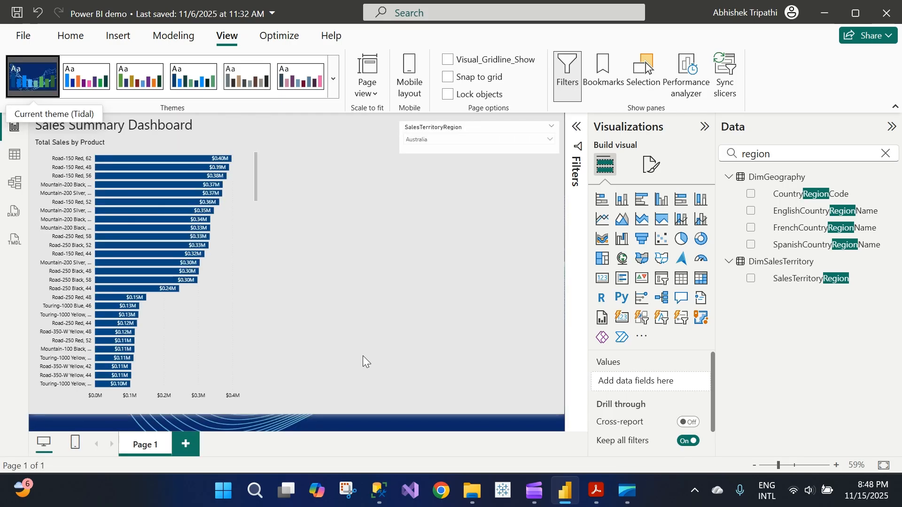
{"action": "left_click", "coordinate": [105, 85]}
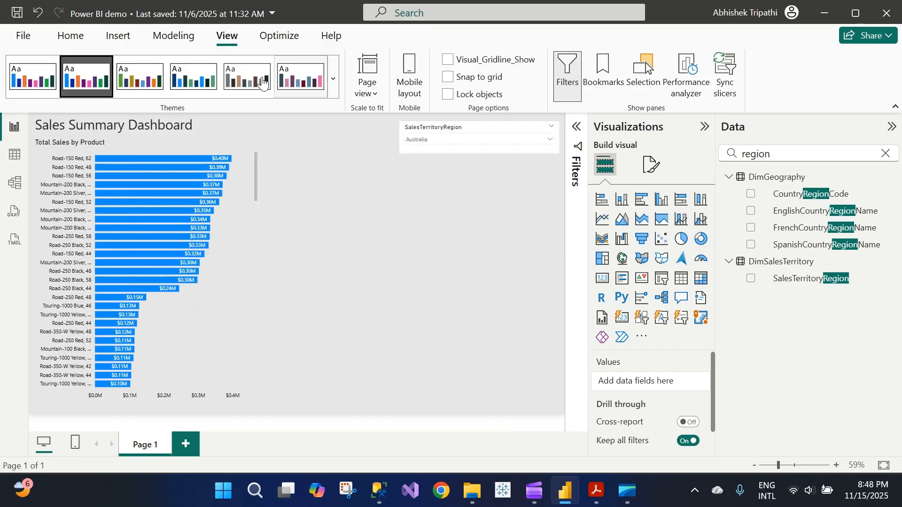
{"action": "left_click", "coordinate": [139, 78]}
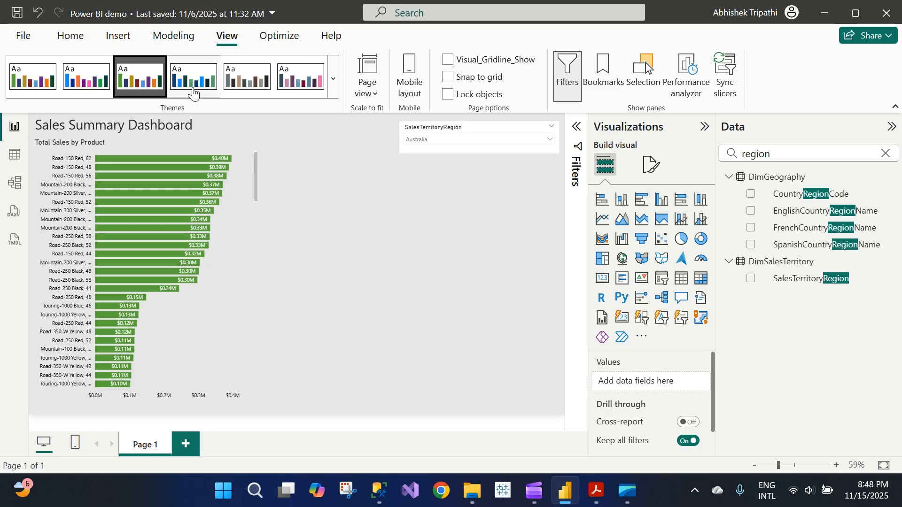
{"action": "left_click", "coordinate": [267, 85]}
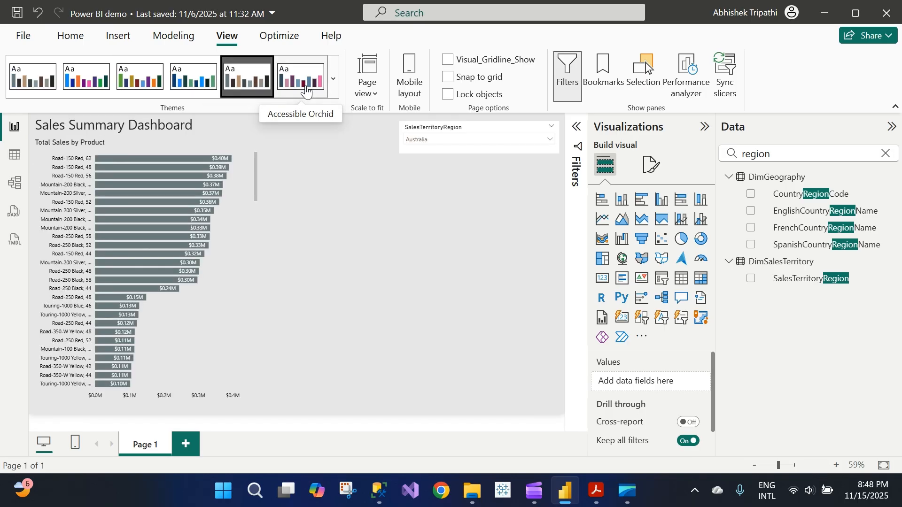
{"action": "left_click", "coordinate": [289, 81]}
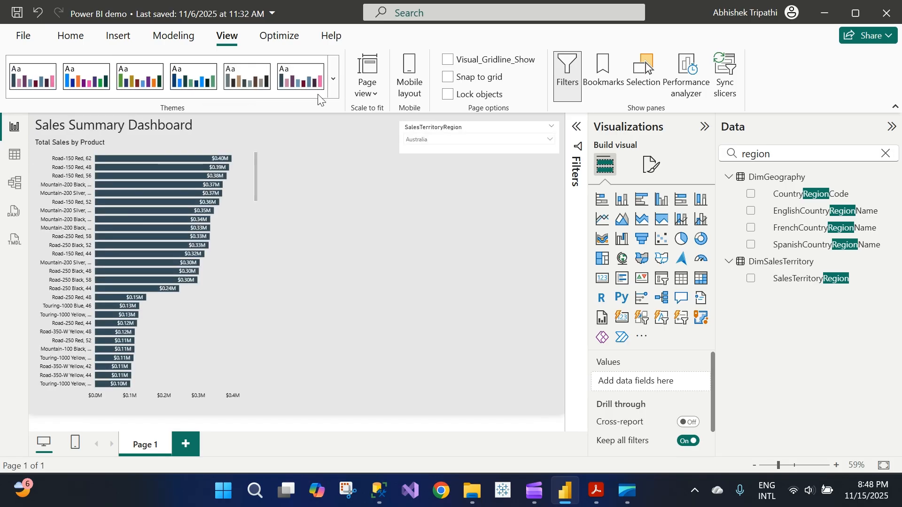
- Try the Bloom theme, an all-blue theme, a dark theme and the Classroom theme on the report
{"action": "left_click", "coordinate": [332, 86]}
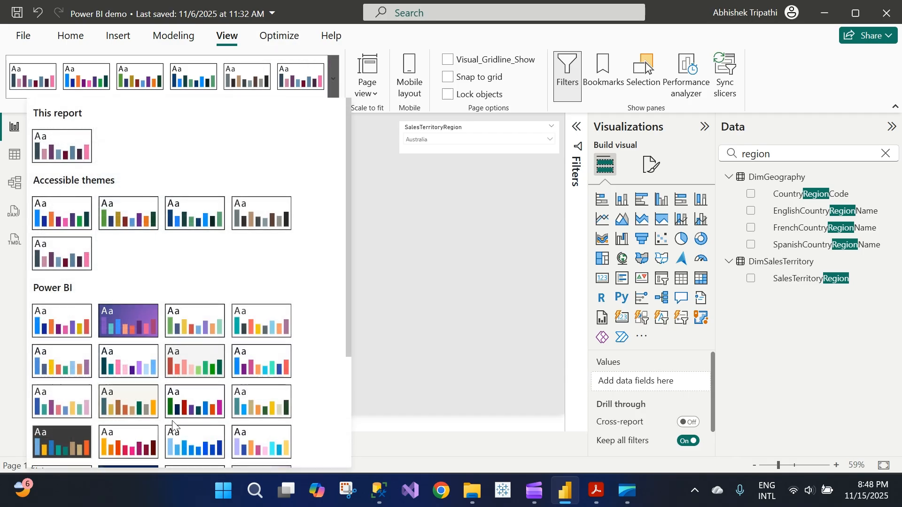
{"action": "key", "text": "Escape"}
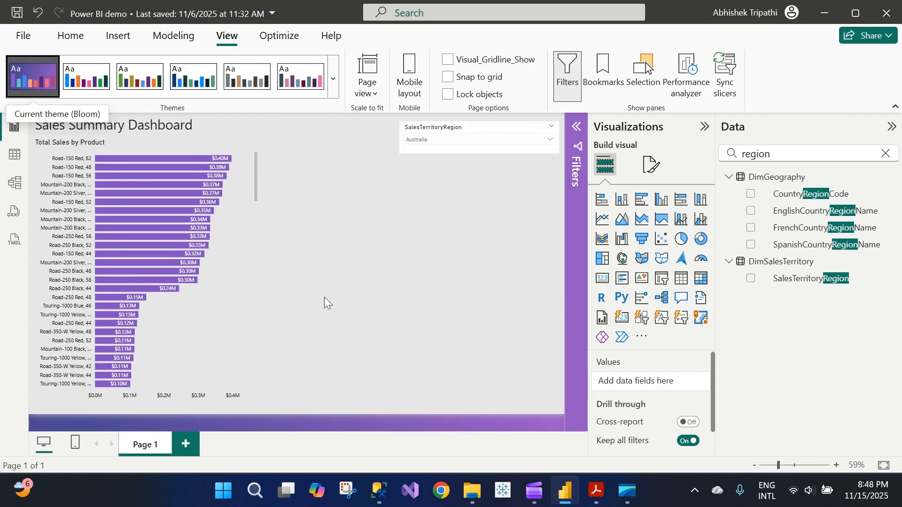
{"action": "left_click", "coordinate": [333, 78]}
{"action": "scroll", "coordinate": [257, 398], "scroll_direction": "down", "scroll_amount": 5}
{"action": "left_click", "coordinate": [192, 283]}
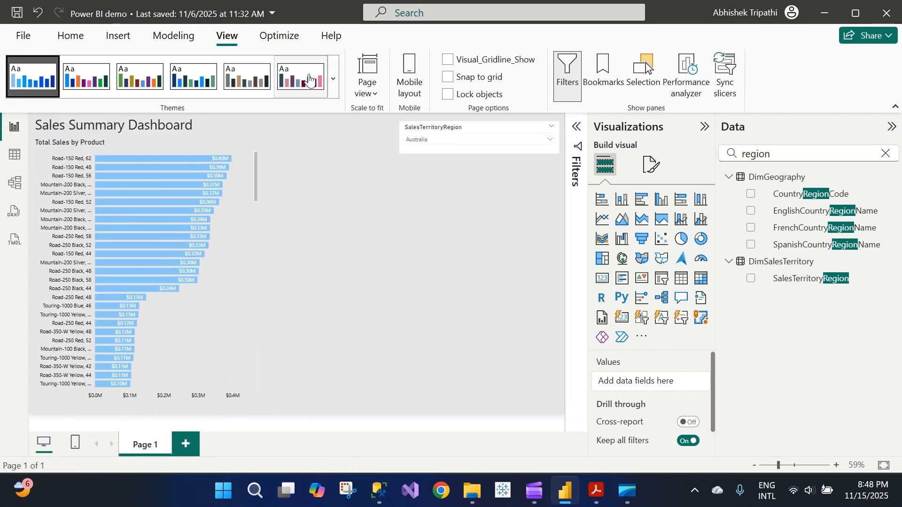
{"action": "left_click", "coordinate": [333, 78]}
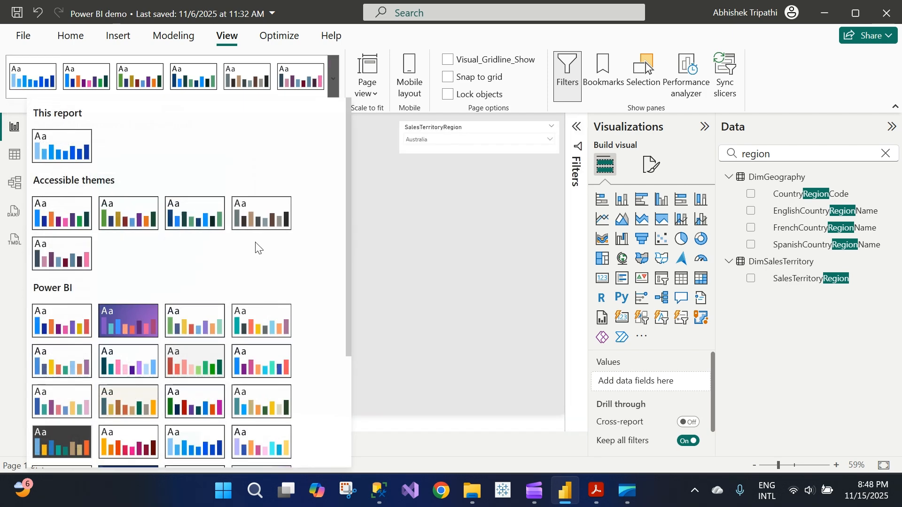
{"action": "left_click", "coordinate": [60, 450]}
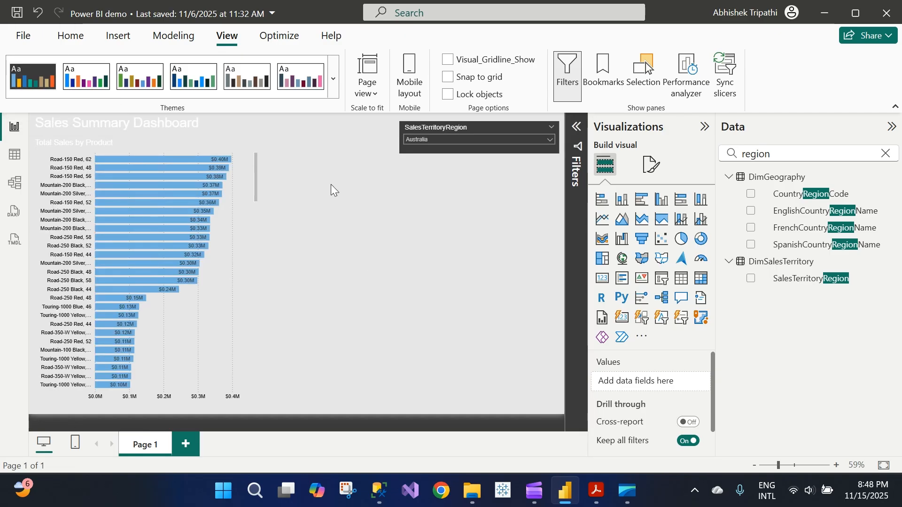
{"action": "left_click", "coordinate": [333, 78]}
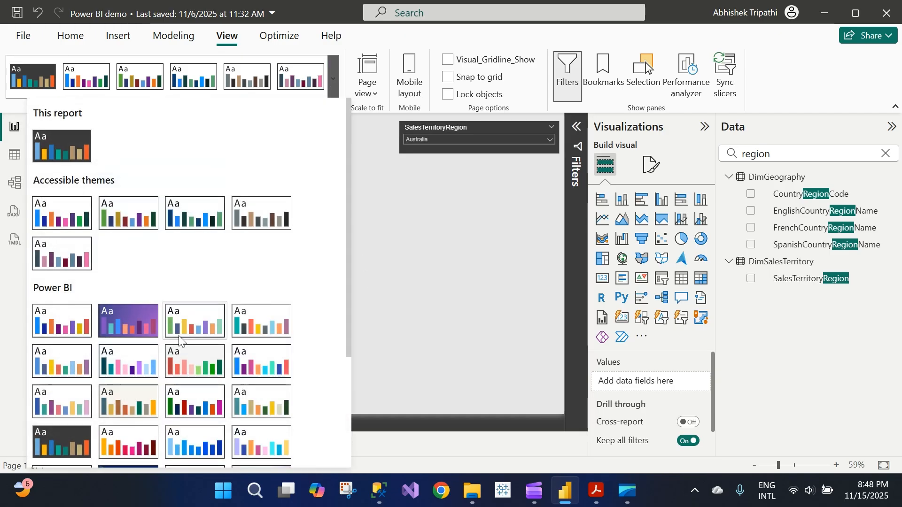
{"action": "left_click", "coordinate": [58, 374]}
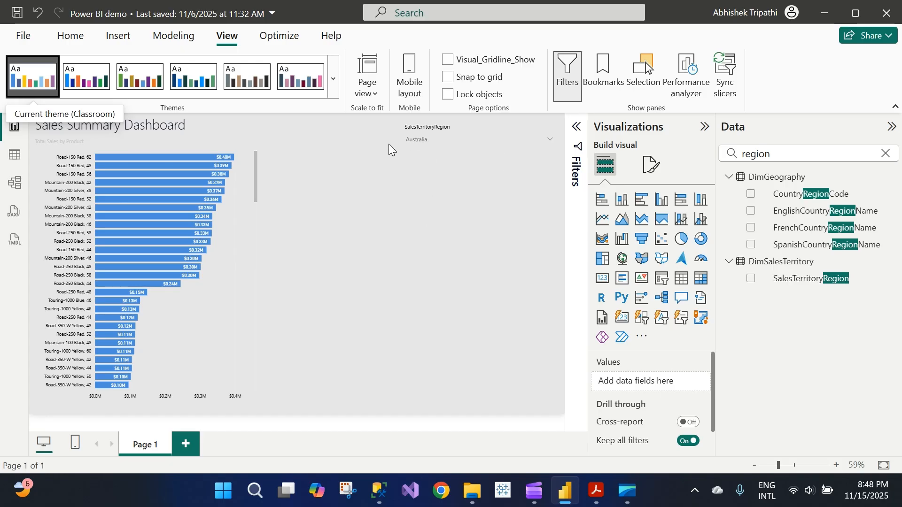
- Apply the Accessible Default theme to the report
{"action": "left_click", "coordinate": [333, 78]}
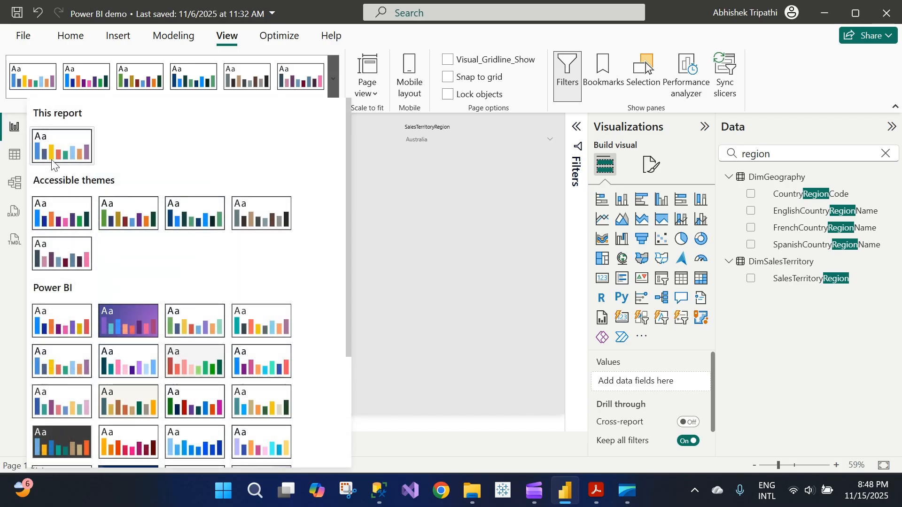
{"action": "left_click", "coordinate": [42, 221]}
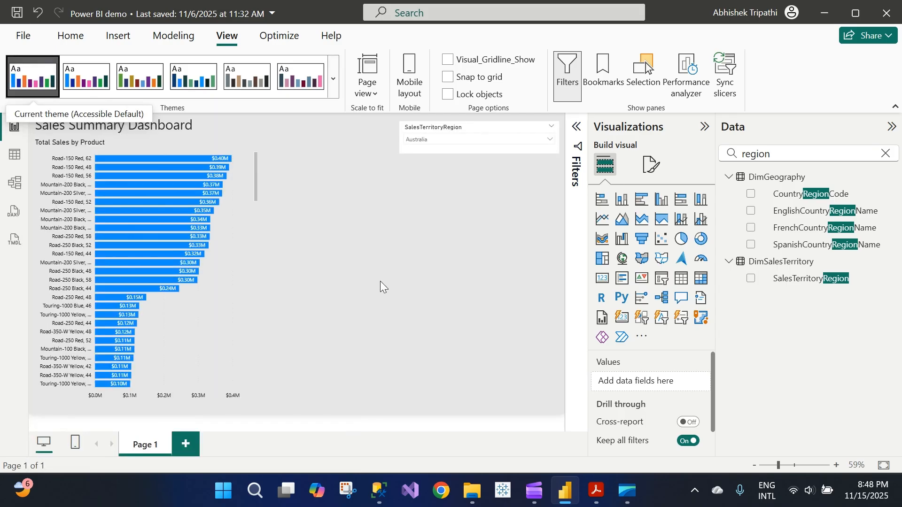
- Rename the slicer's SalesTerritoryRegion field as Region for this visual
{"action": "left_click", "coordinate": [482, 130]}
{"action": "double_click", "coordinate": [620, 381]}
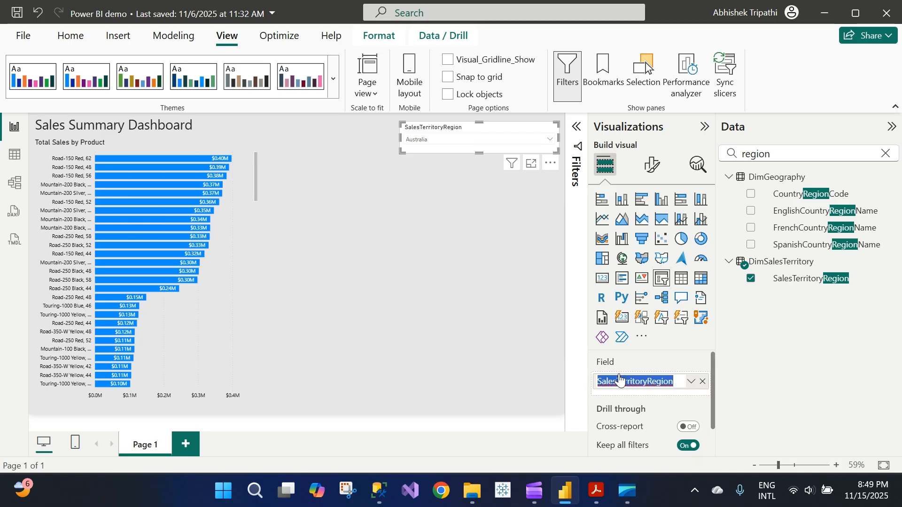
{"action": "type", "text": "Sal"}
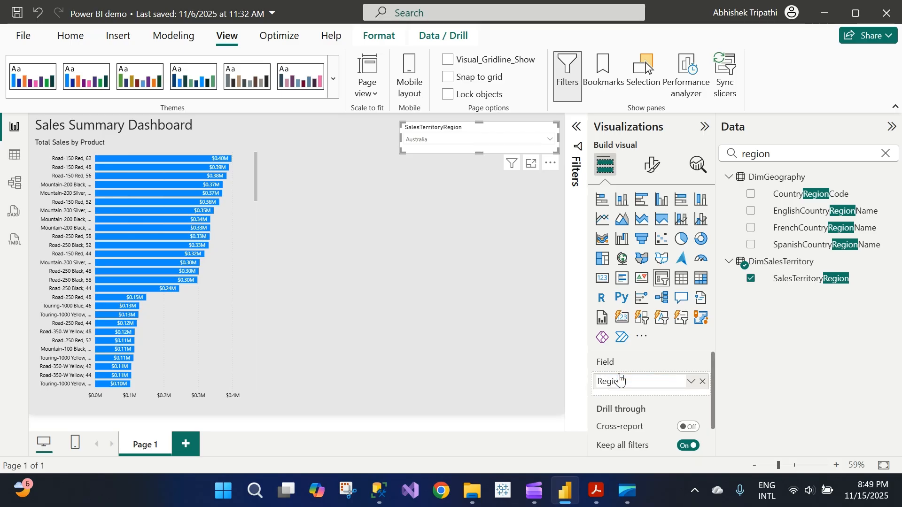
{"action": "type", "text": "on"}
{"action": "key", "text": "Return"}
{"action": "left_click", "coordinate": [406, 248]}
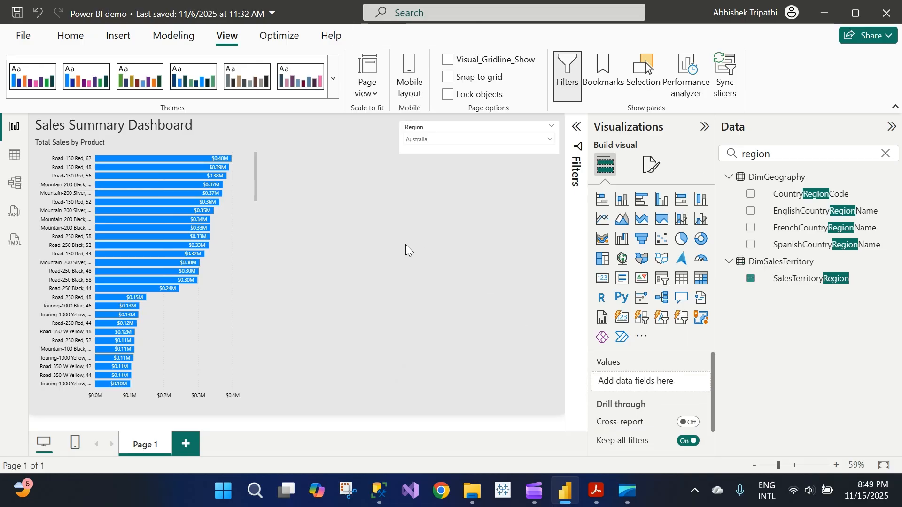
- Duplicate the Total Sales by Product bar chart and place the copy in the empty area beside the original
{"action": "left_click", "coordinate": [242, 223]}
{"action": "left_click", "coordinate": [454, 134]}
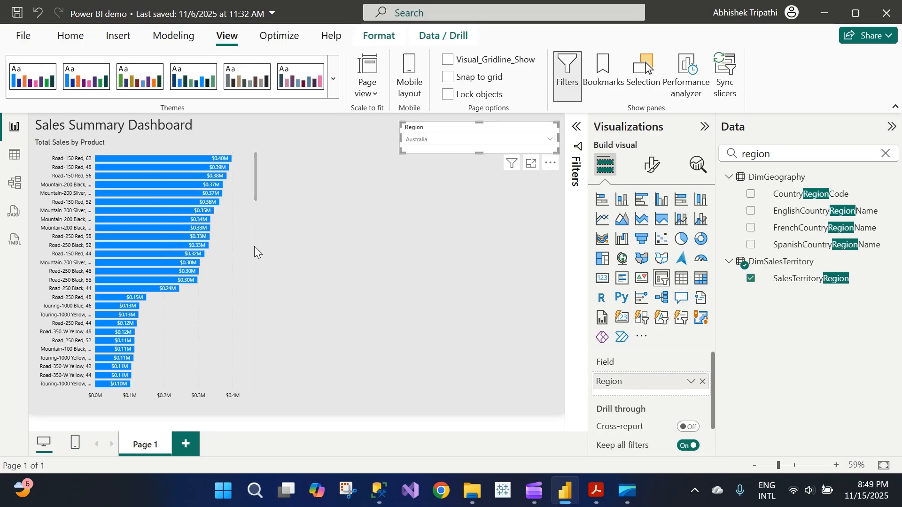
{"action": "left_click", "coordinate": [243, 274]}
{"action": "key", "text": "ctrl+c"}
{"action": "key", "text": "ctrl+v"}
{"action": "left_click_drag", "start_coordinate": [244, 272], "coordinate": [466, 261]}
- Switch to the Day 10 lesson PDF, check which visuals the dashboard needs, and return to the Power BI report
{"action": "key", "text": "alt+Tab"}
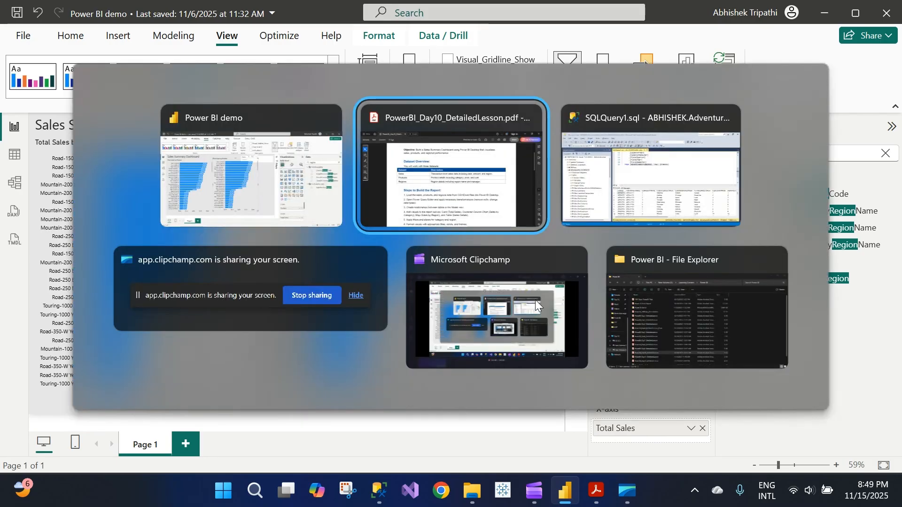
{"action": "scroll", "coordinate": [248, 261], "scroll_direction": "down", "scroll_amount": 8}
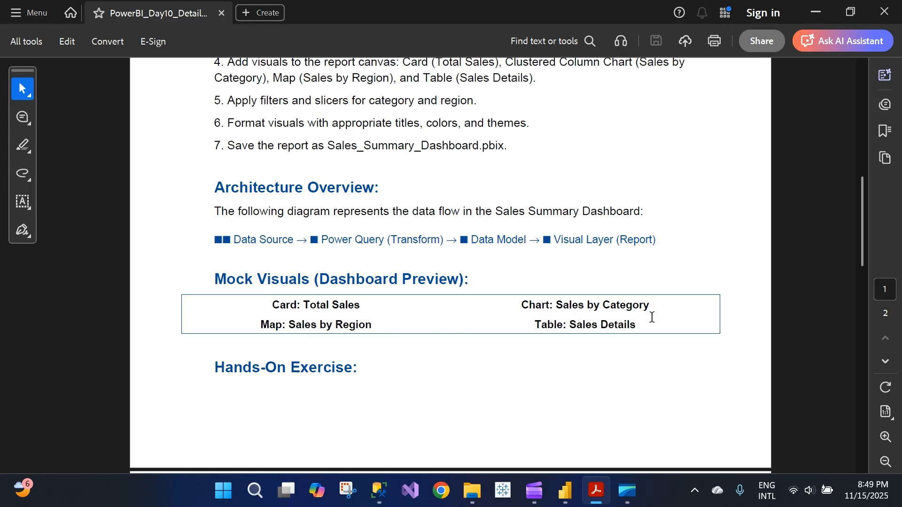
{"action": "key", "text": "alt+Tab"}
- Nudge the duplicated chart slightly down and add EnglishProductSubcategoryName to it, searching the data fields for "categ"
{"action": "left_click_drag", "start_coordinate": [772, 149], "coordinate": [716, 151]}
{"action": "type", "text": "categ"}
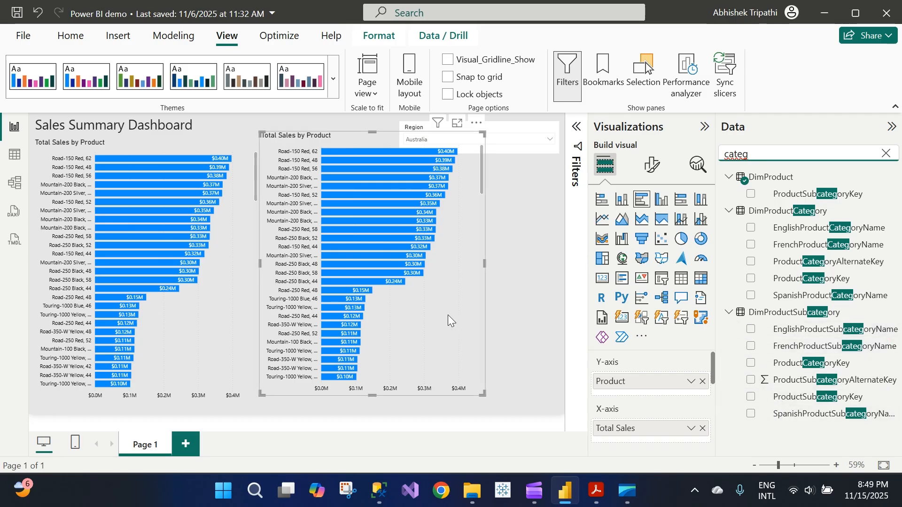
{"action": "left_click_drag", "start_coordinate": [448, 314], "coordinate": [445, 322]}
{"action": "left_click", "coordinate": [750, 329]}
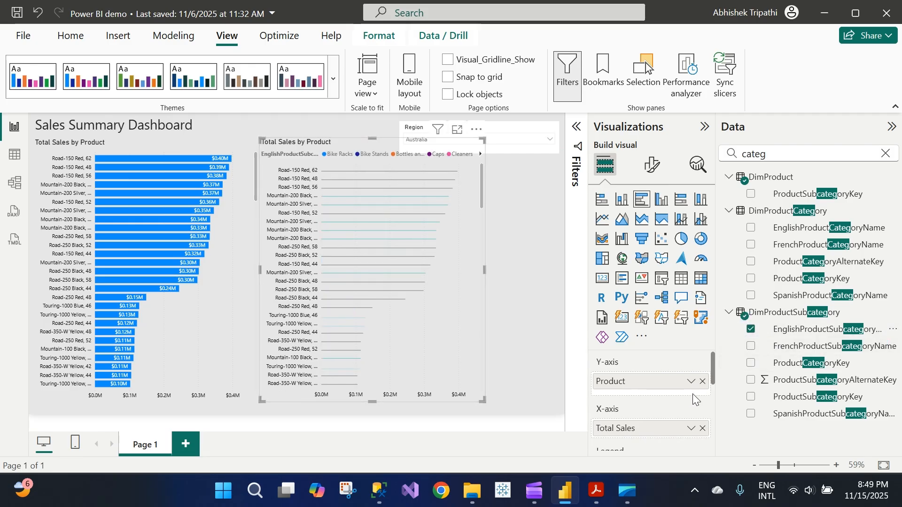
- Remove Product from the duplicated chart's Y-axis and move EnglishProductSubcategoryName from the Legend to the Y-axis
{"action": "left_click_drag", "start_coordinate": [676, 382], "coordinate": [587, 390]}
{"action": "scroll", "coordinate": [687, 392], "scroll_direction": "down", "scroll_amount": 2}
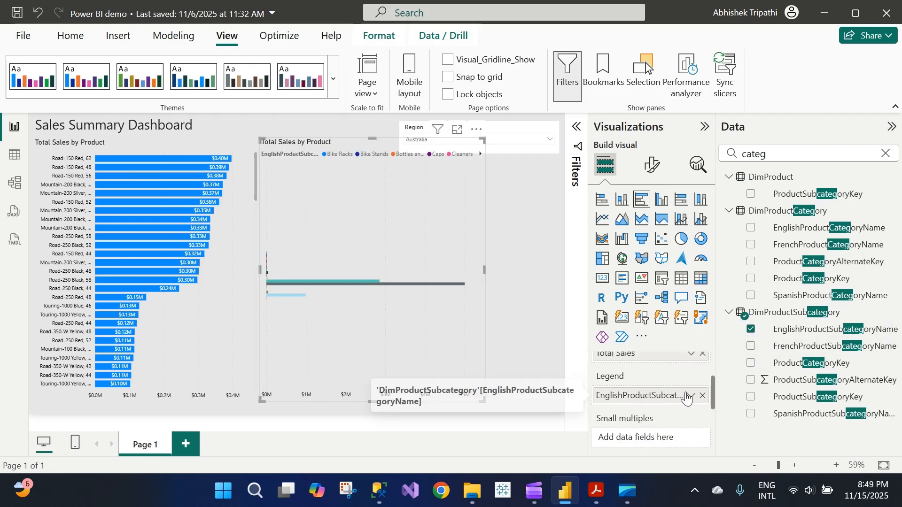
{"action": "scroll", "coordinate": [710, 395], "scroll_direction": "down", "scroll_amount": 1}
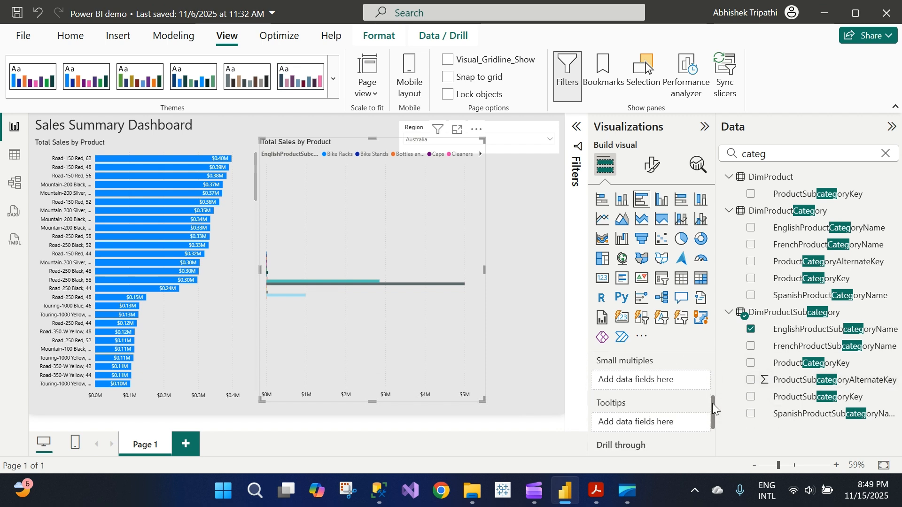
{"action": "scroll", "coordinate": [658, 411], "scroll_direction": "down", "scroll_amount": 3}
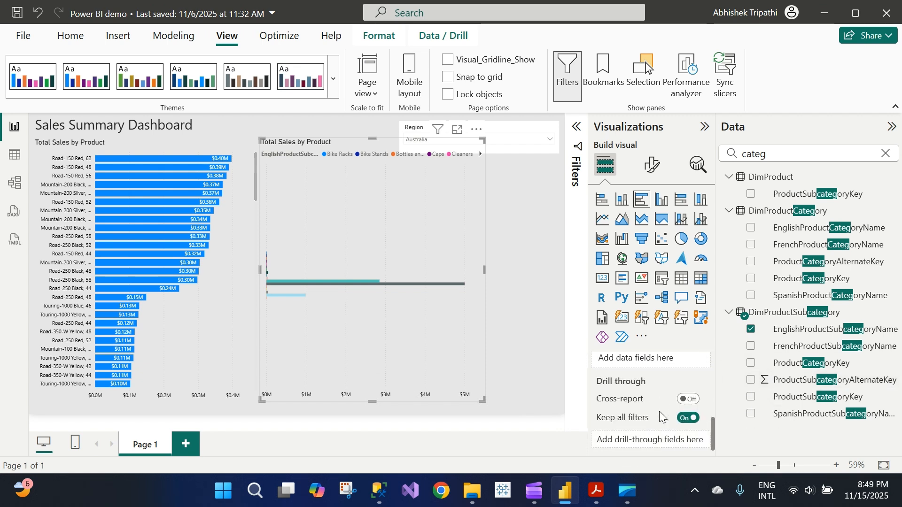
{"action": "scroll", "coordinate": [658, 410], "scroll_direction": "up", "scroll_amount": 5}
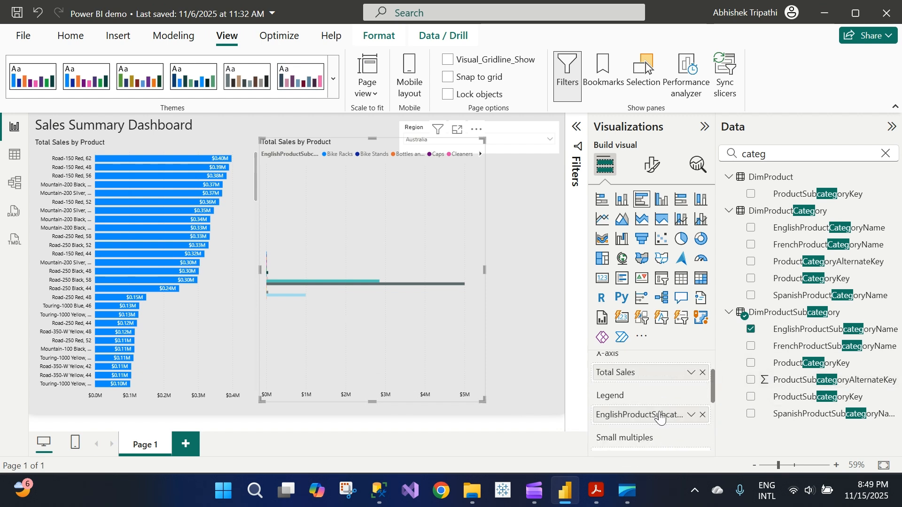
{"action": "left_click", "coordinate": [691, 416]}
{"action": "mouse_move", "coordinate": [735, 363]}
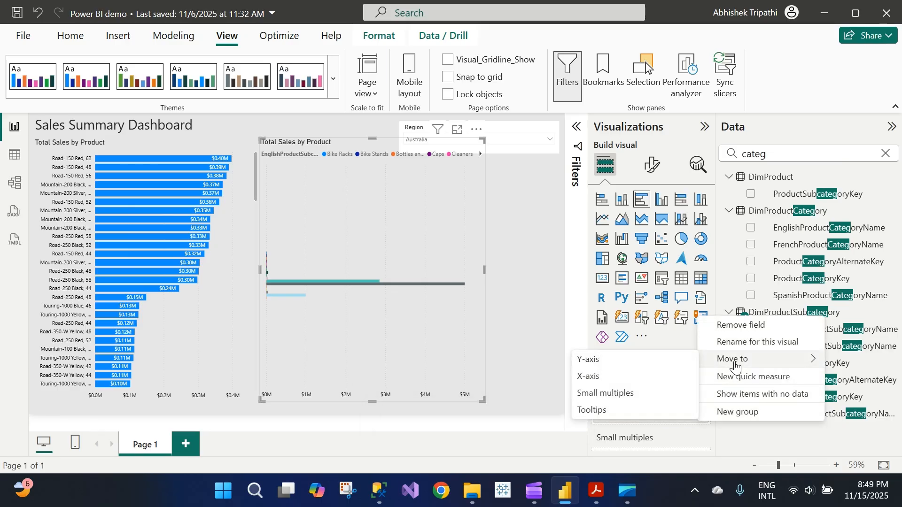
{"action": "left_click", "coordinate": [677, 359]}
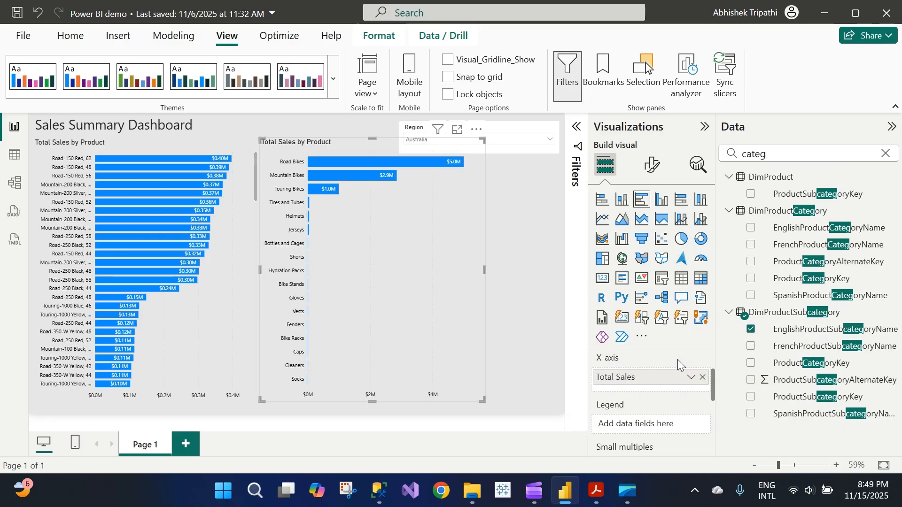
{"action": "left_click", "coordinate": [517, 334]}
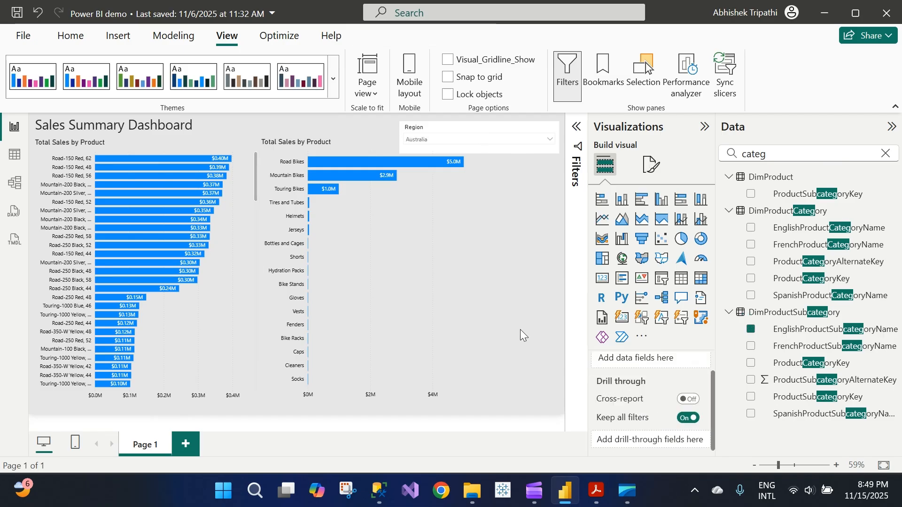
- Shorten both sales bar charts by lowering their upper edges, leaving empty space beneath the dashboard title
{"action": "left_click", "coordinate": [408, 332]}
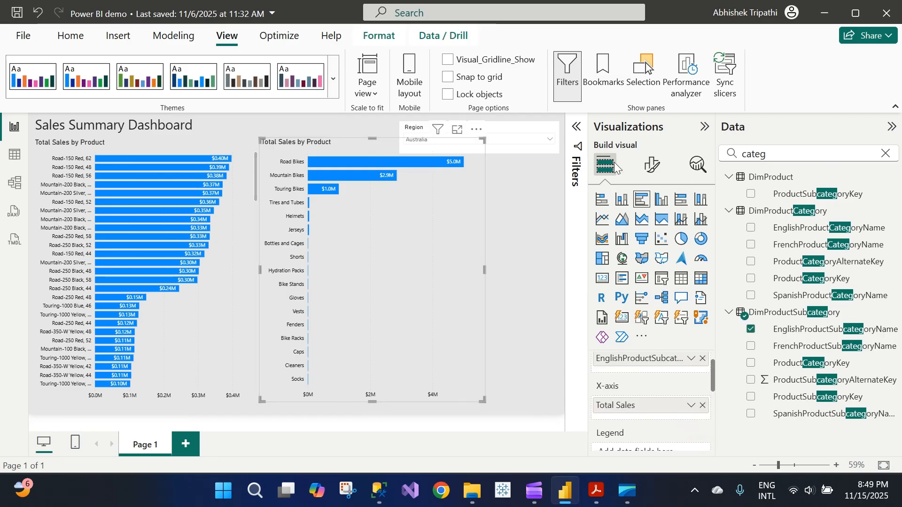
{"action": "left_click", "coordinate": [223, 219]}
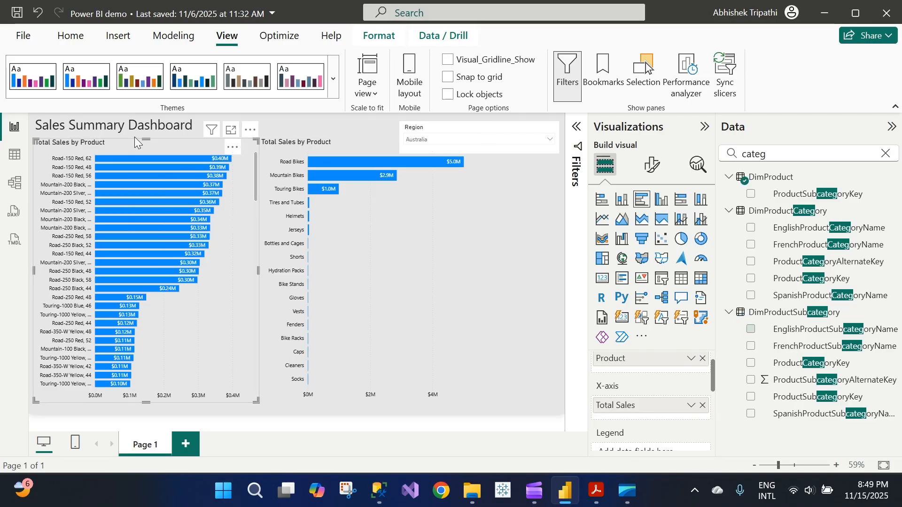
{"action": "left_click_drag", "start_coordinate": [145, 139], "coordinate": [147, 221]}
{"action": "left_click", "coordinate": [425, 236]}
{"action": "left_click_drag", "start_coordinate": [380, 138], "coordinate": [374, 223]}
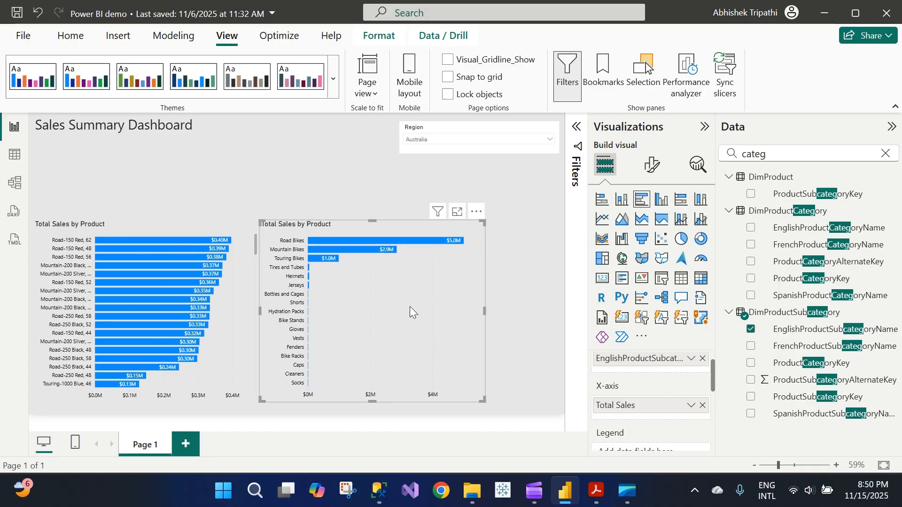
- Change the title of the bar chart with the bike subcategories to "Total Sales by Product Category"
{"action": "left_click", "coordinate": [651, 167]}
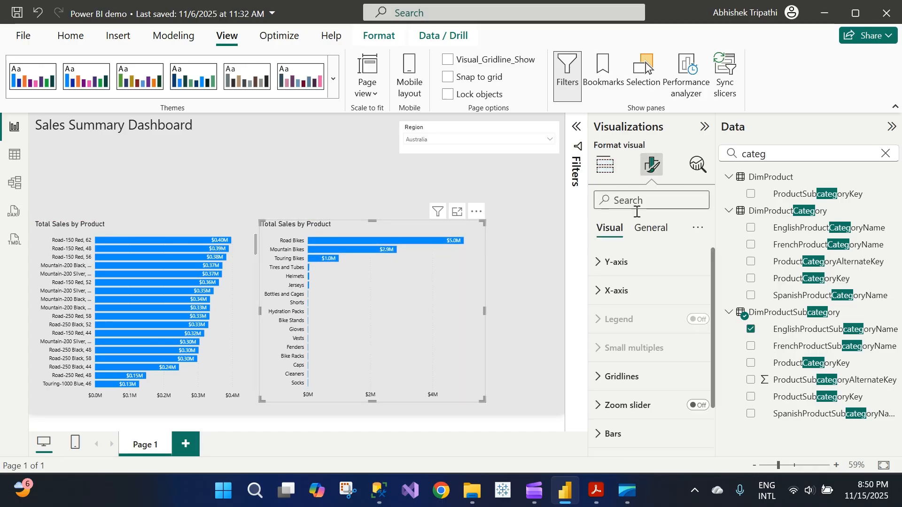
{"action": "left_click", "coordinate": [650, 228]}
{"action": "left_click", "coordinate": [624, 261]}
{"action": "left_click", "coordinate": [625, 262]}
{"action": "left_click", "coordinate": [612, 293]}
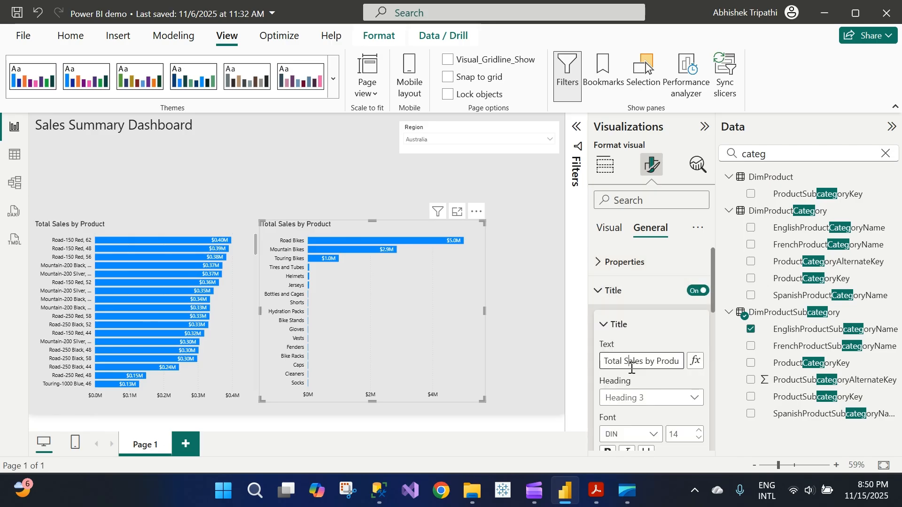
{"action": "key", "text": "End"}
{"action": "type", "text": "Categroy"}
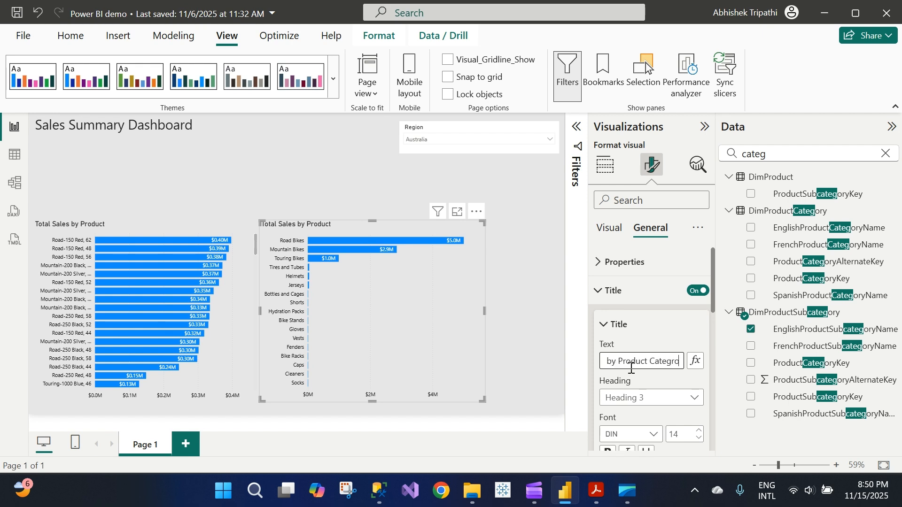
{"action": "key", "text": "BackSpace"}
{"action": "key", "text": "BackSpace"}
{"action": "key", "text": "BackSpace"}
{"action": "type", "text": "ory"}
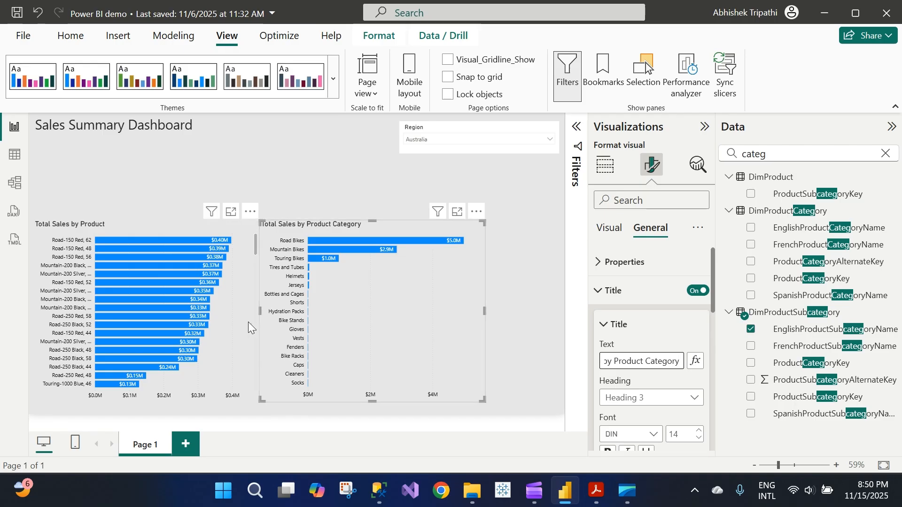
{"action": "left_click", "coordinate": [483, 338]}
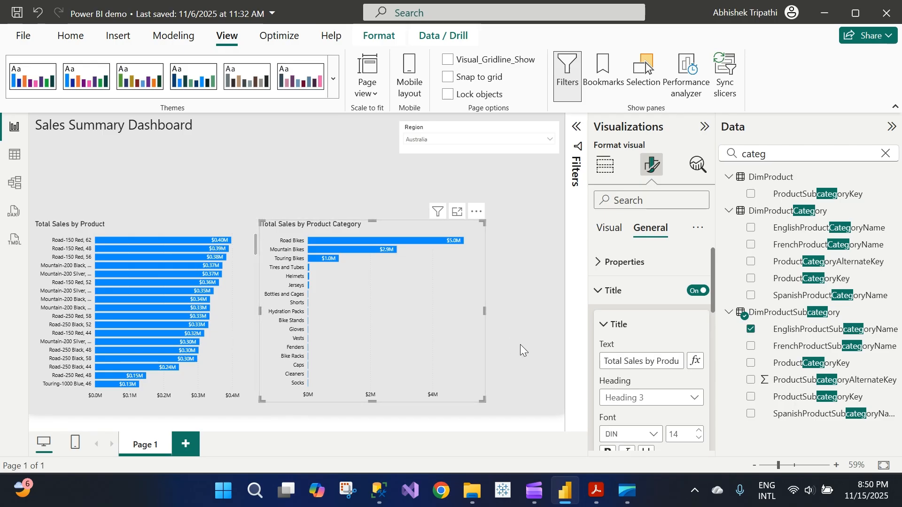
- Narrow both bar charts and move the Product Category chart next to the Product chart, freeing space beside them
{"action": "left_click", "coordinate": [256, 336]}
{"action": "left_click_drag", "start_coordinate": [256, 401], "coordinate": [211, 399]}
{"action": "left_click_drag", "start_coordinate": [380, 337], "coordinate": [340, 338]}
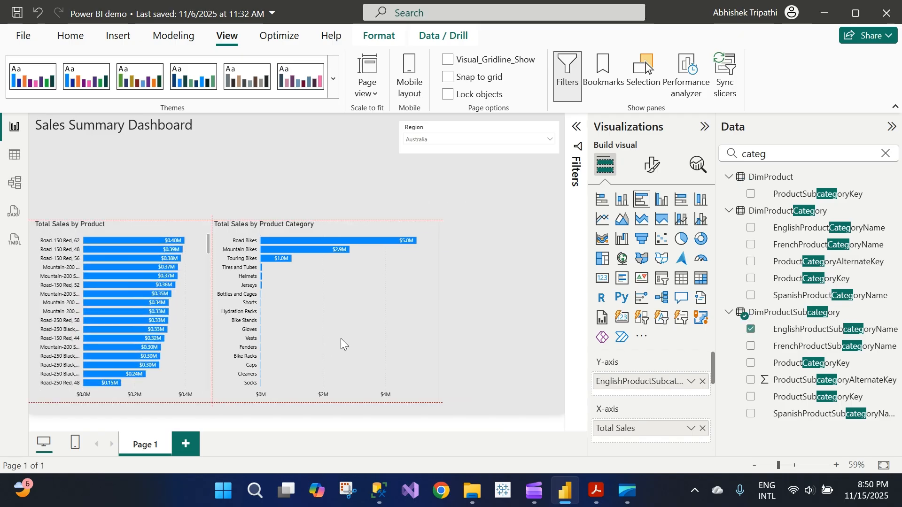
{"action": "left_click_drag", "start_coordinate": [442, 400], "coordinate": [399, 405]}
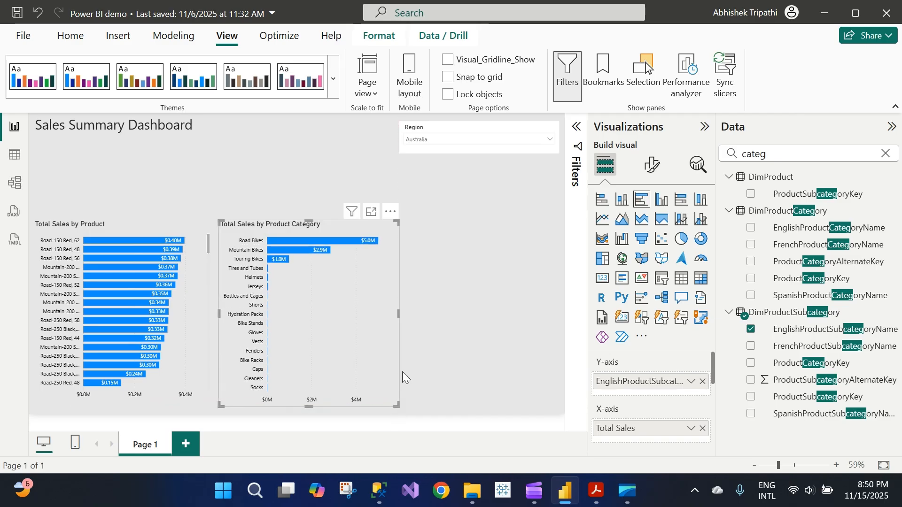
{"action": "left_click", "coordinate": [437, 352]}
- Try Canada in the Region slicer and clear the region selection back to All
{"action": "left_click", "coordinate": [488, 145]}
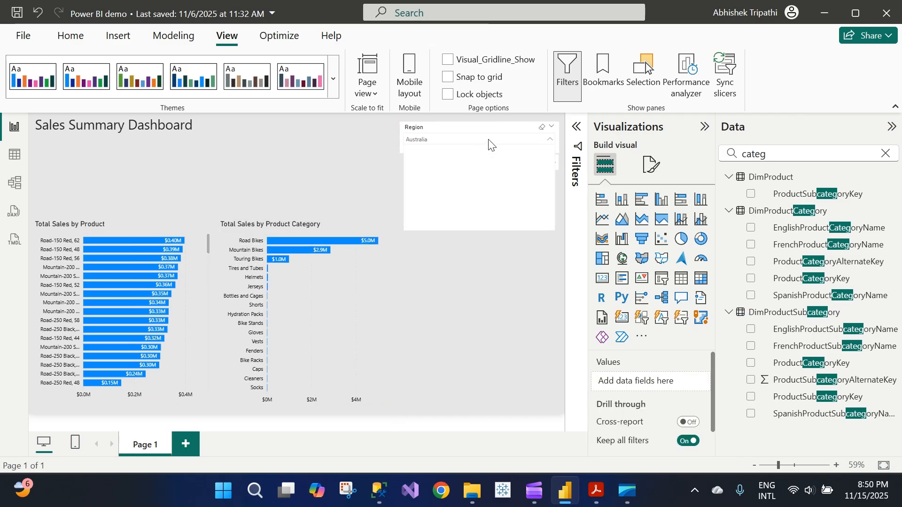
{"action": "left_click", "coordinate": [433, 166]}
{"action": "left_click", "coordinate": [428, 163]}
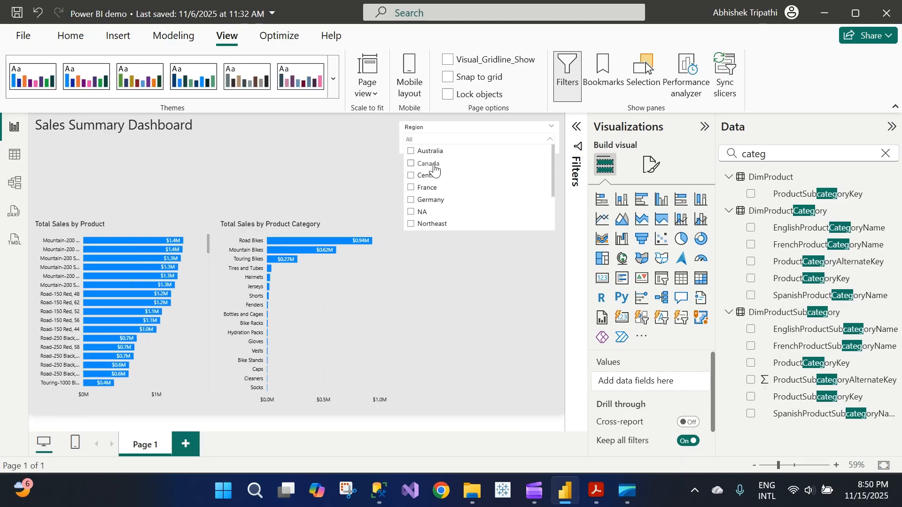
{"action": "left_click", "coordinate": [457, 252]}
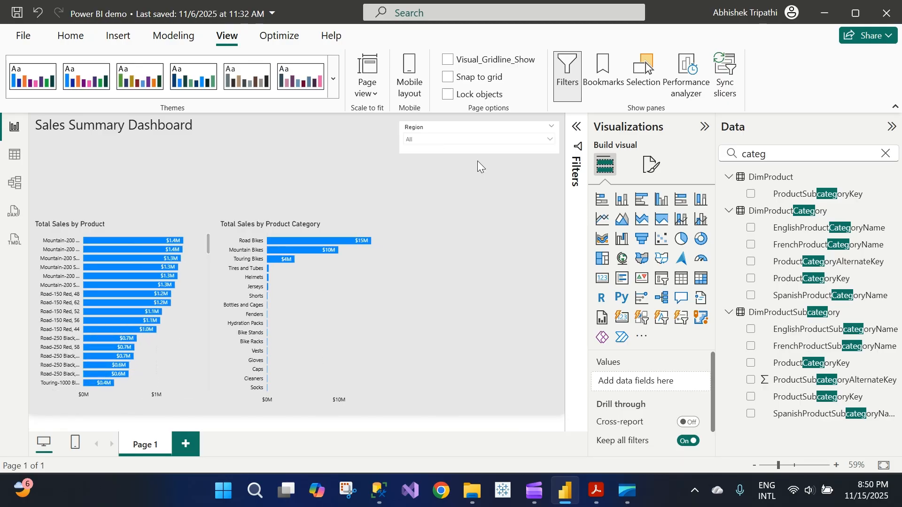
- Search the data fields for "country" and replace the slicer's Region field with EnglishCountryRegionName from DimGeography
{"action": "left_click", "coordinate": [476, 129]}
{"action": "left_click", "coordinate": [757, 155]}
{"action": "double_click", "coordinate": [757, 155]}
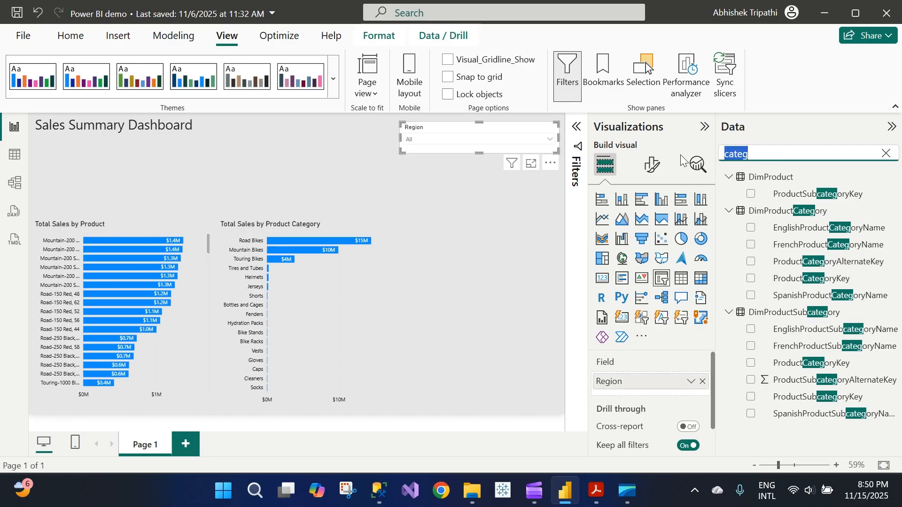
{"action": "type", "text": "country"}
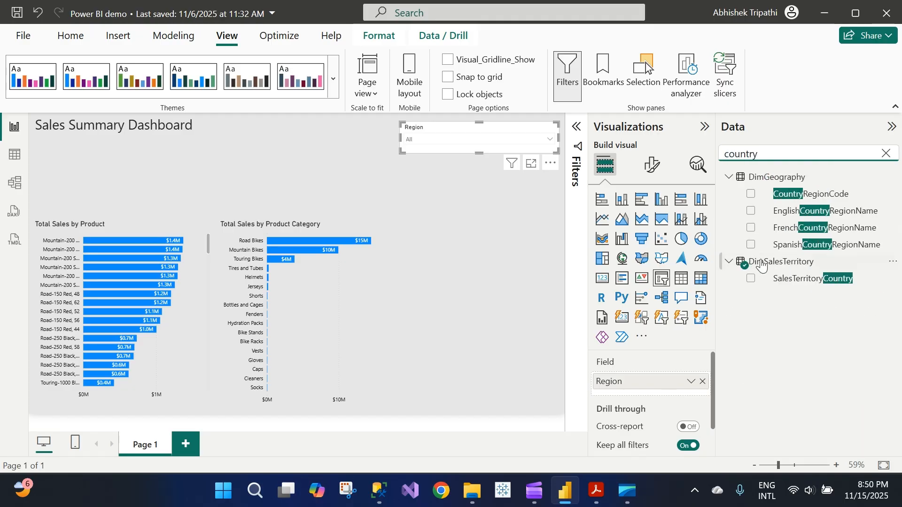
{"action": "left_click_drag", "start_coordinate": [797, 210], "coordinate": [646, 382]}
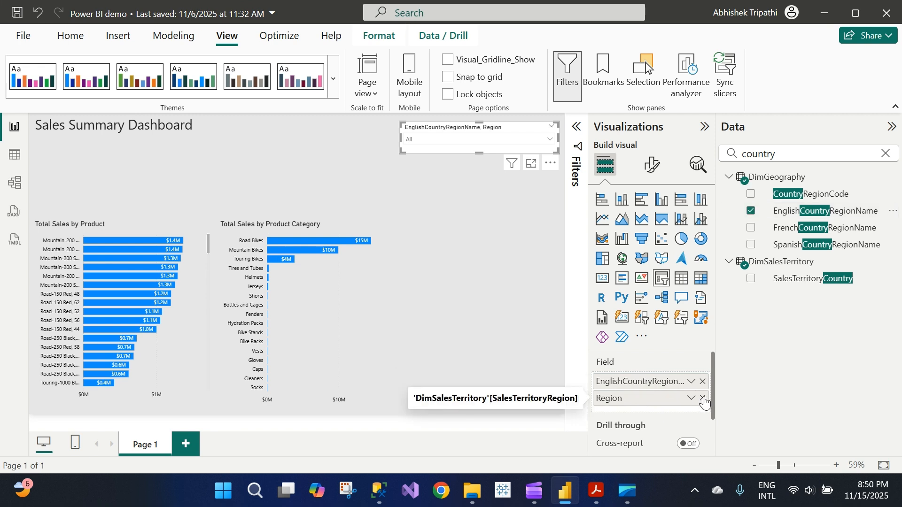
{"action": "left_click", "coordinate": [703, 398]}
{"action": "scroll", "coordinate": [657, 385], "scroll_direction": "down", "scroll_amount": 1}
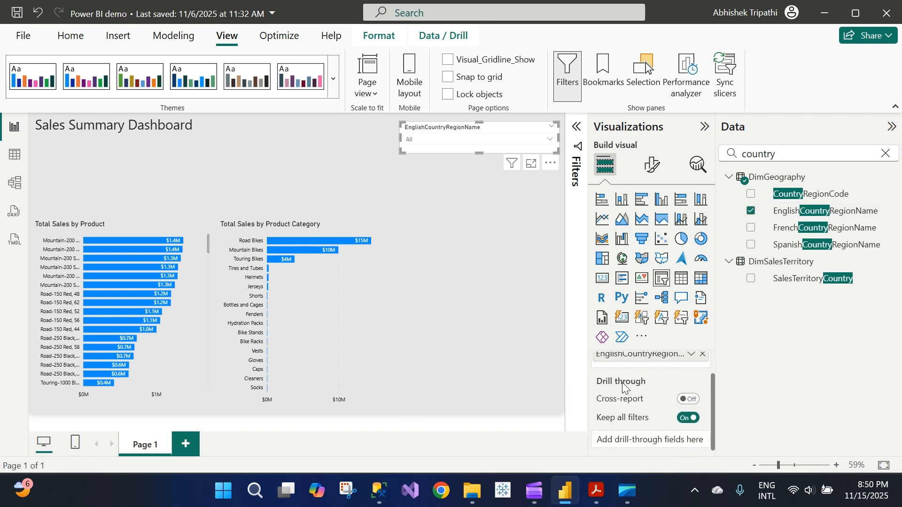
- Rename the slicer's EnglishCountryRegionName field as Country for this visual
{"action": "double_click", "coordinate": [630, 360]}
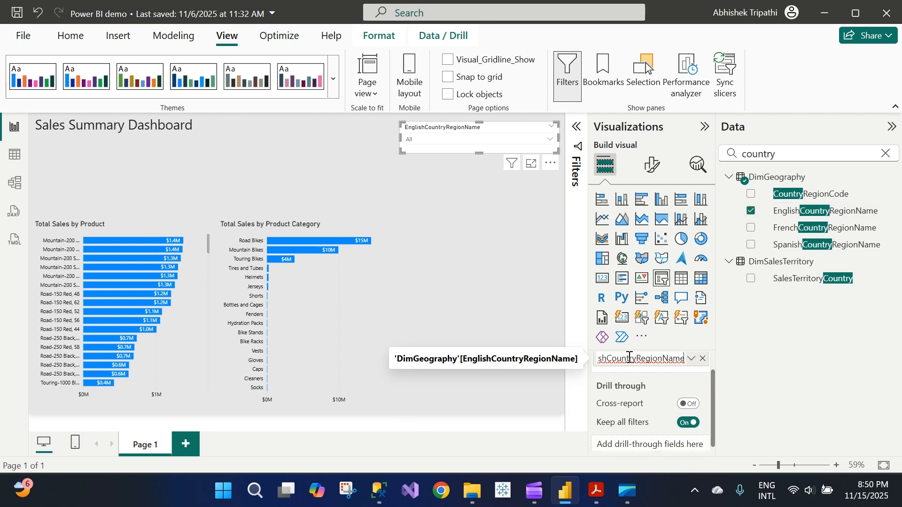
{"action": "key", "text": "ctrl+a"}
{"action": "type", "text": "C"}
{"action": "key", "text": "Return"}
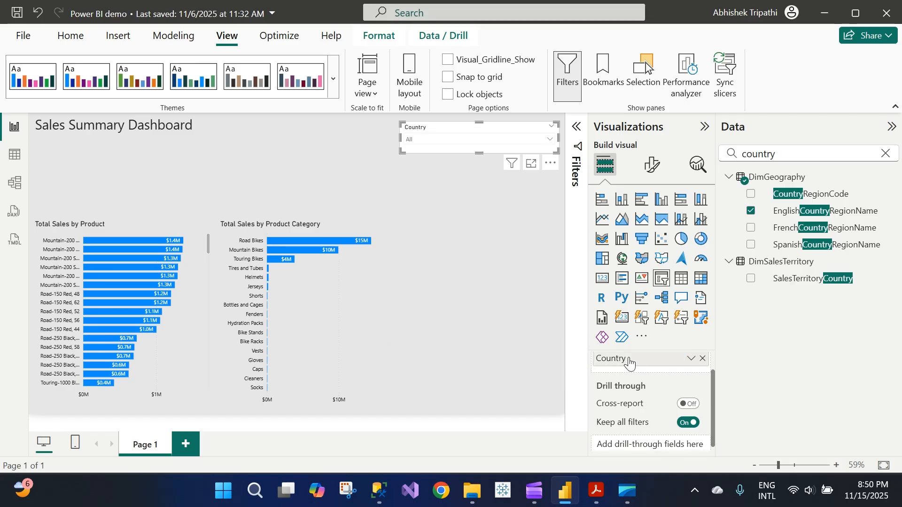
- Test the Country slicer's effect on both charts by selecting United States and Australia
{"action": "left_click", "coordinate": [463, 141]}
{"action": "left_click", "coordinate": [432, 201]}
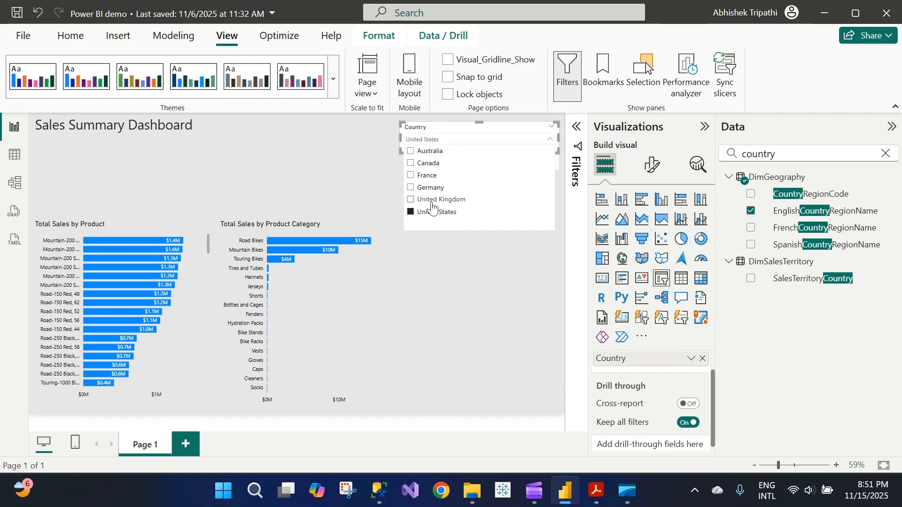
{"action": "left_click", "coordinate": [417, 151]}
{"action": "left_click", "coordinate": [475, 304]}
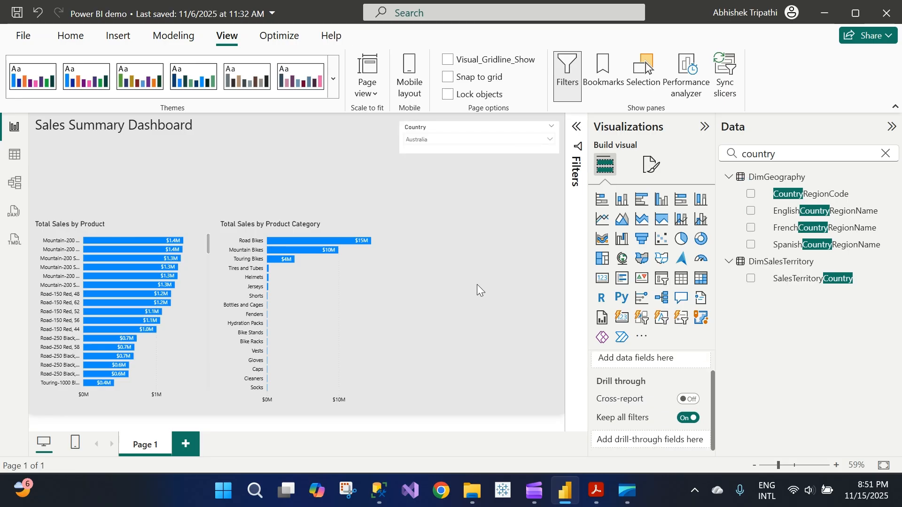
- Replace the Country slicer's field with SalesTerritoryCountry from DimSalesTerritory
{"action": "left_click", "coordinate": [505, 144]}
{"action": "left_click", "coordinate": [503, 125]}
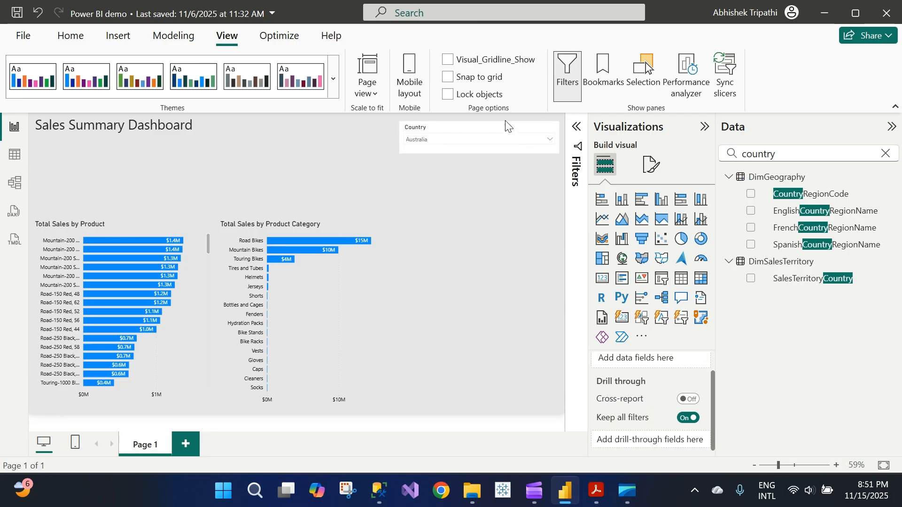
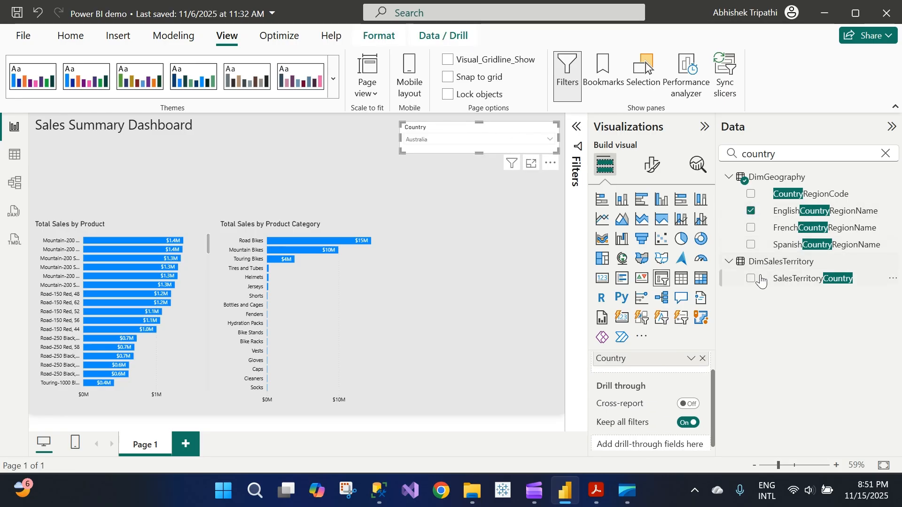
{"action": "left_click", "coordinate": [702, 359]}
{"action": "left_click_drag", "start_coordinate": [824, 278], "coordinate": [649, 383]}
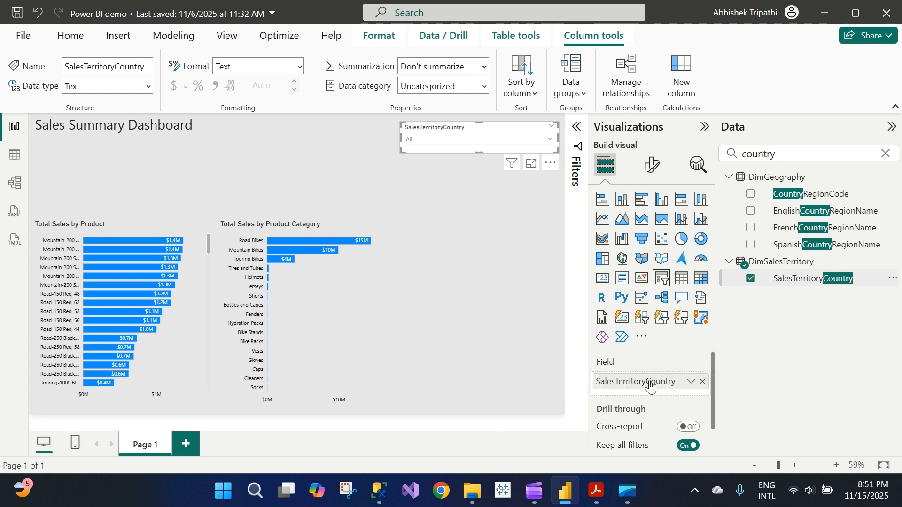
- Try several countries in the SalesTerritoryCountry slicer, including United States, and set it to Australia
{"action": "left_click", "coordinate": [501, 144]}
{"action": "left_click", "coordinate": [423, 187]}
{"action": "left_click", "coordinate": [428, 212]}
{"action": "left_click", "coordinate": [429, 225]}
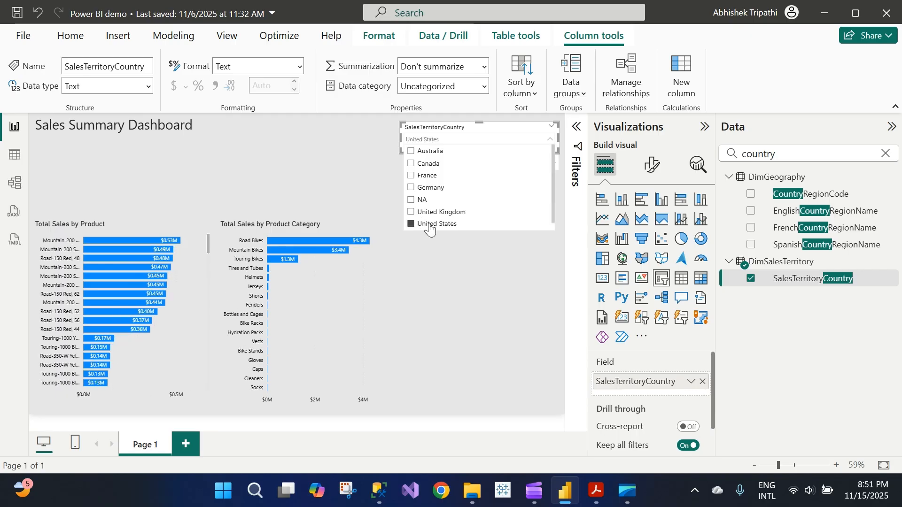
{"action": "left_click", "coordinate": [430, 152]}
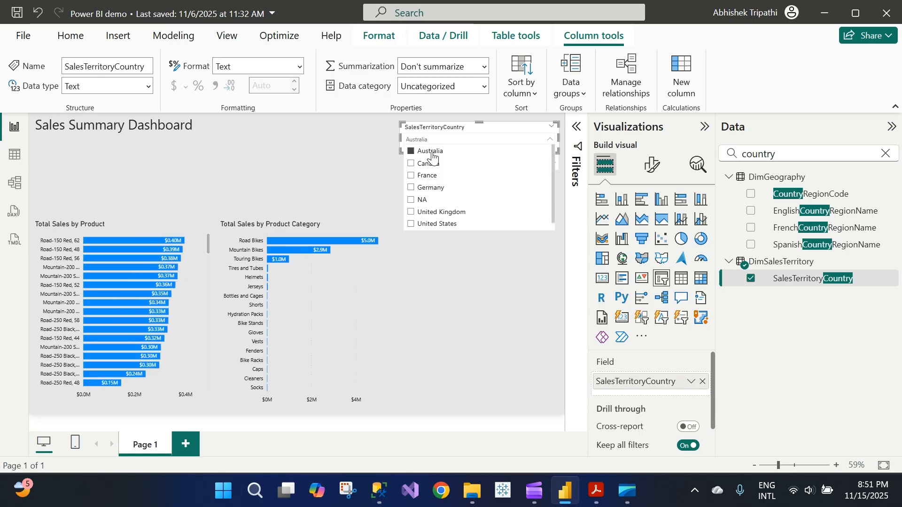
{"action": "left_click", "coordinate": [465, 288]}
- Set the slicer header's title text to "Country"
{"action": "left_click", "coordinate": [464, 135]}
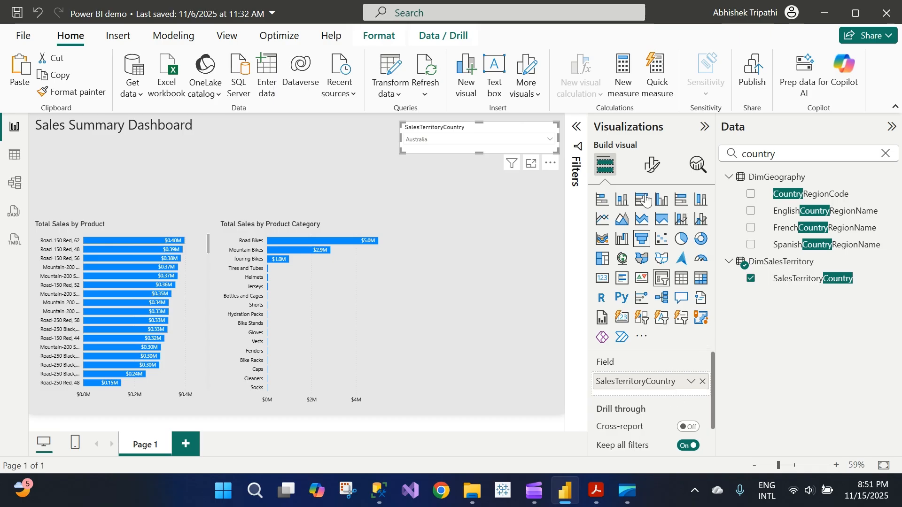
{"action": "left_click", "coordinate": [651, 164]}
{"action": "left_click", "coordinate": [629, 291]}
{"action": "left_click", "coordinate": [638, 359]}
{"action": "type", "text": "Country"}
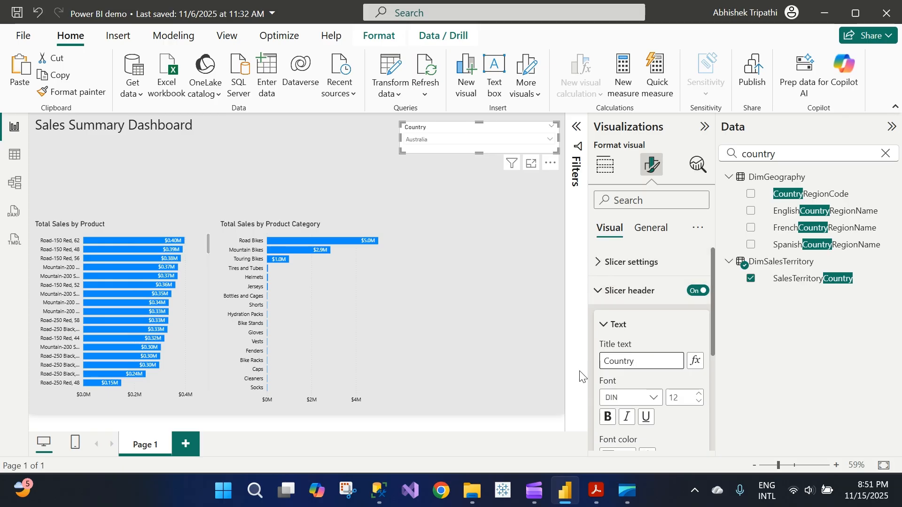
{"action": "left_click", "coordinate": [469, 330]}
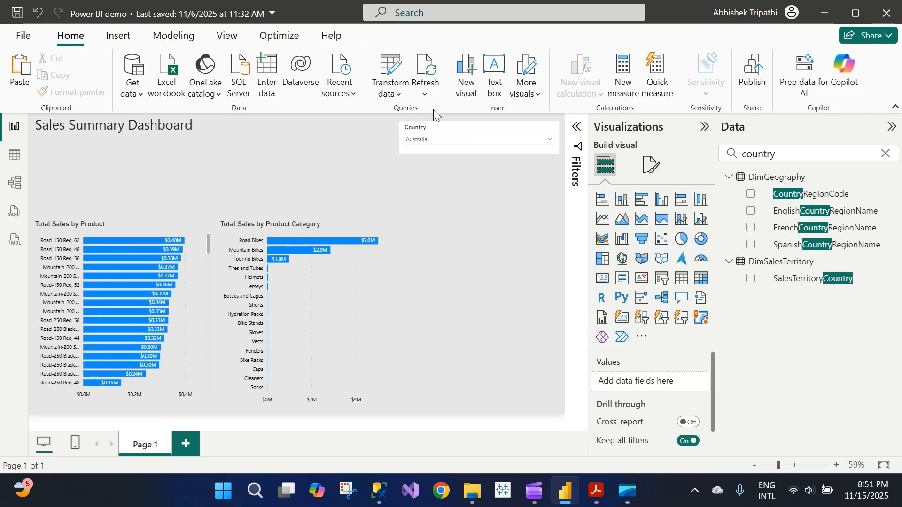
- Turn off the Country slicer's background in its effects settings
{"action": "left_click", "coordinate": [445, 136]}
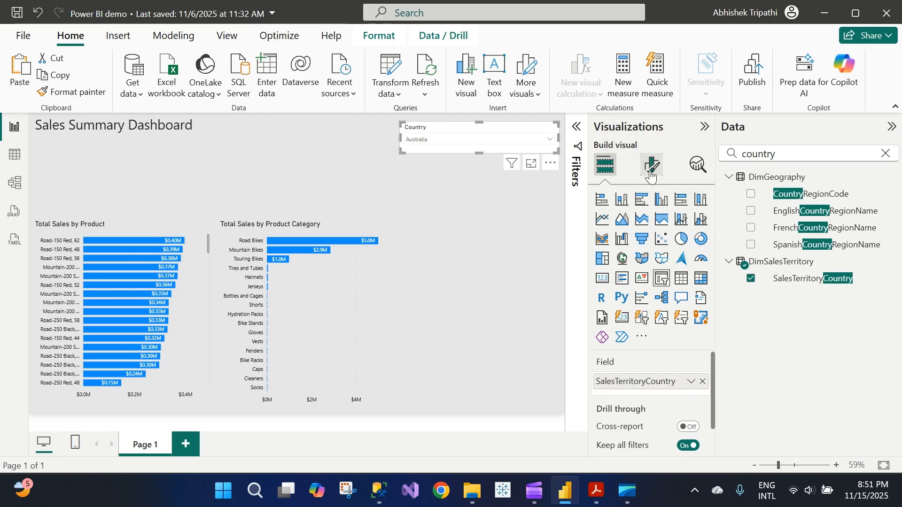
{"action": "left_click", "coordinate": [652, 166]}
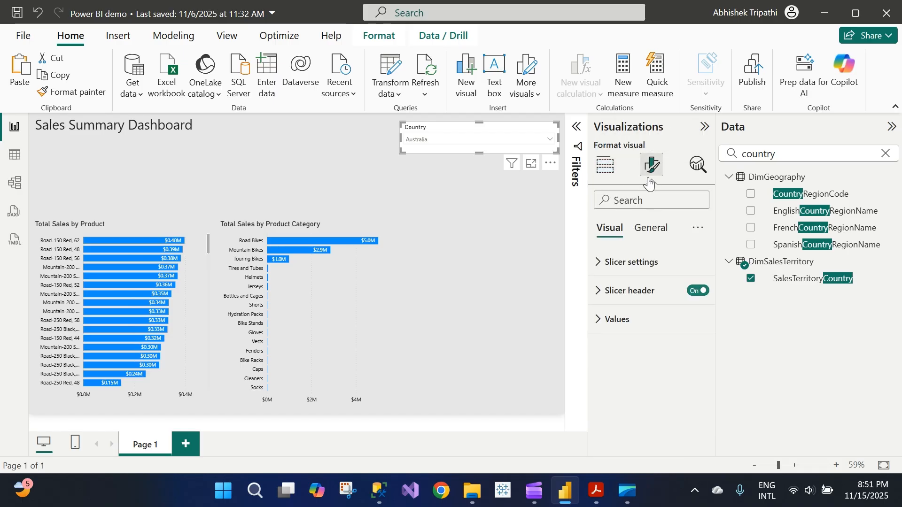
{"action": "left_click", "coordinate": [651, 229]}
{"action": "left_click", "coordinate": [629, 320]}
{"action": "left_click", "coordinate": [692, 282]}
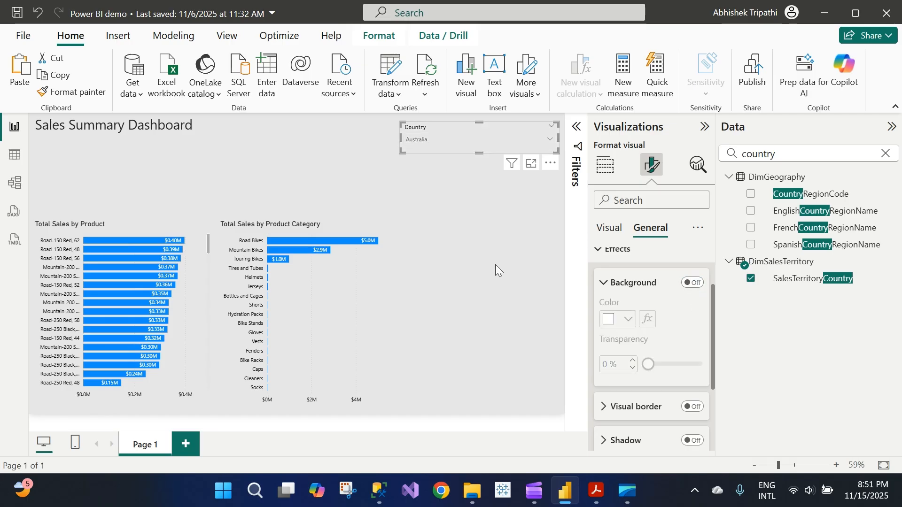
{"action": "scroll", "coordinate": [683, 329], "scroll_direction": "down", "scroll_amount": 2}
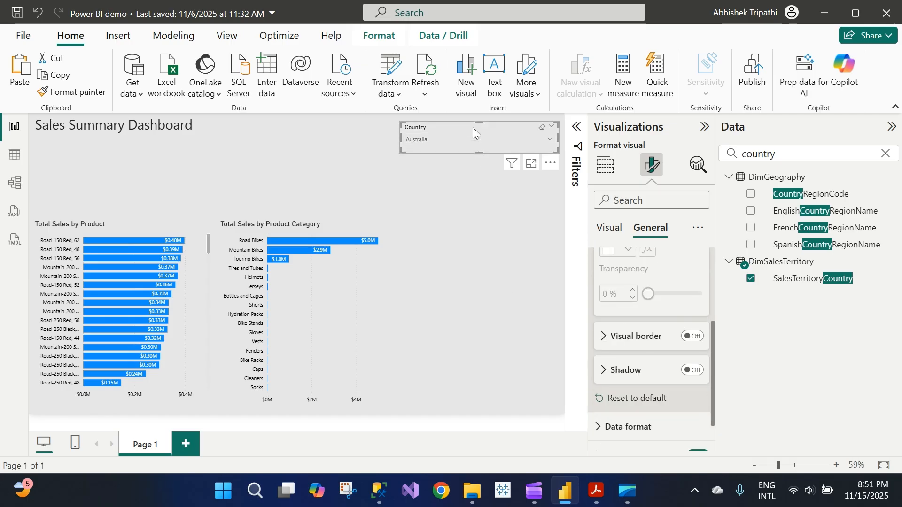
- Set the font color of the Country slicer's header to black
{"action": "left_click", "coordinate": [604, 165]}
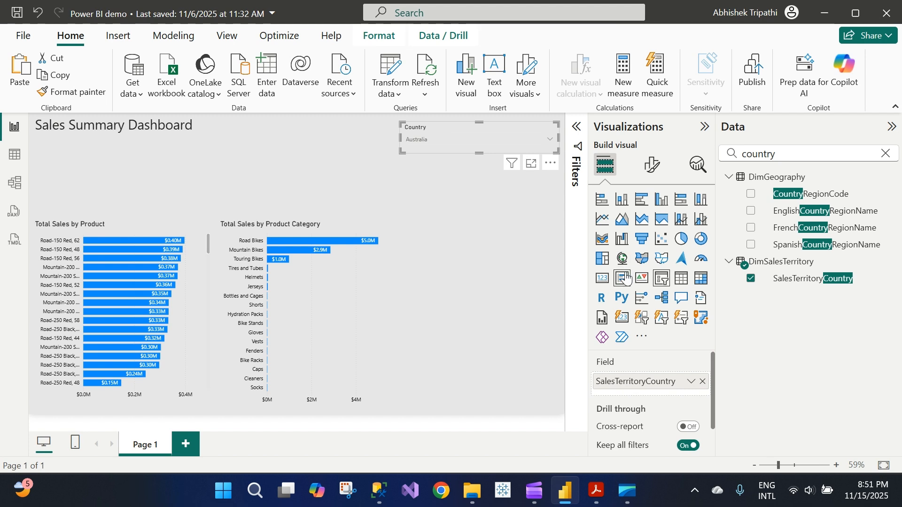
{"action": "left_click", "coordinate": [649, 178]}
{"action": "left_click", "coordinate": [624, 294]}
{"action": "scroll", "coordinate": [632, 405], "scroll_direction": "down", "scroll_amount": 1}
{"action": "scroll", "coordinate": [632, 405], "scroll_direction": "down", "scroll_amount": 1}
{"action": "left_click", "coordinate": [627, 386]}
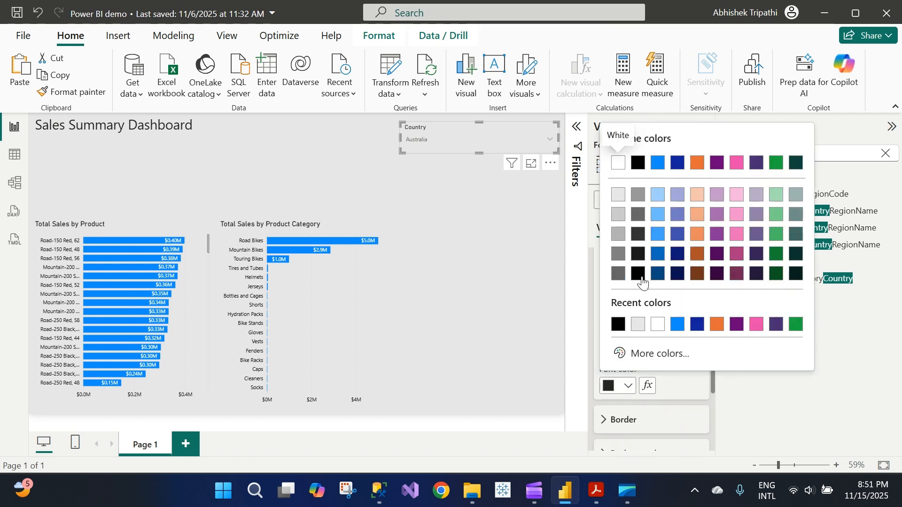
{"action": "left_click", "coordinate": [636, 159]}
{"action": "scroll", "coordinate": [643, 295], "scroll_direction": "down", "scroll_amount": 2}
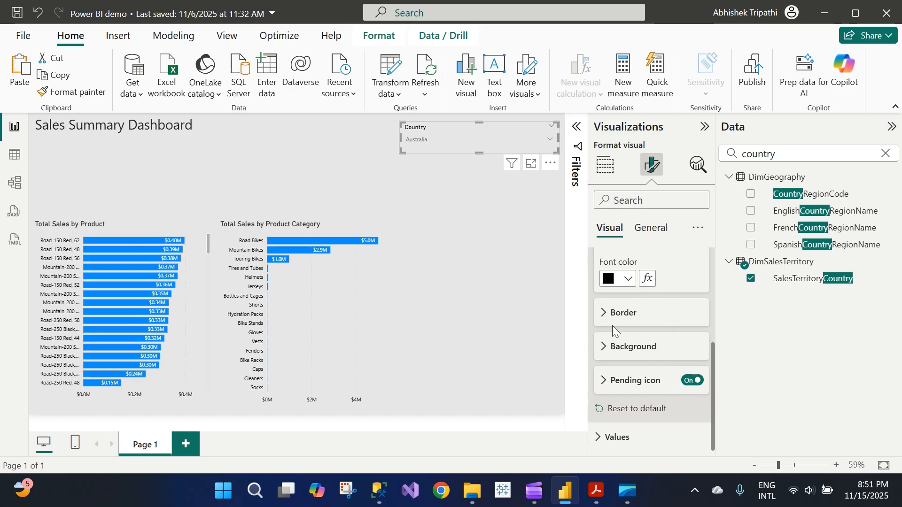
- Examine the slicer header's background color choices and pending icon setting, plus the slicer's style options
{"action": "left_click", "coordinate": [639, 346]}
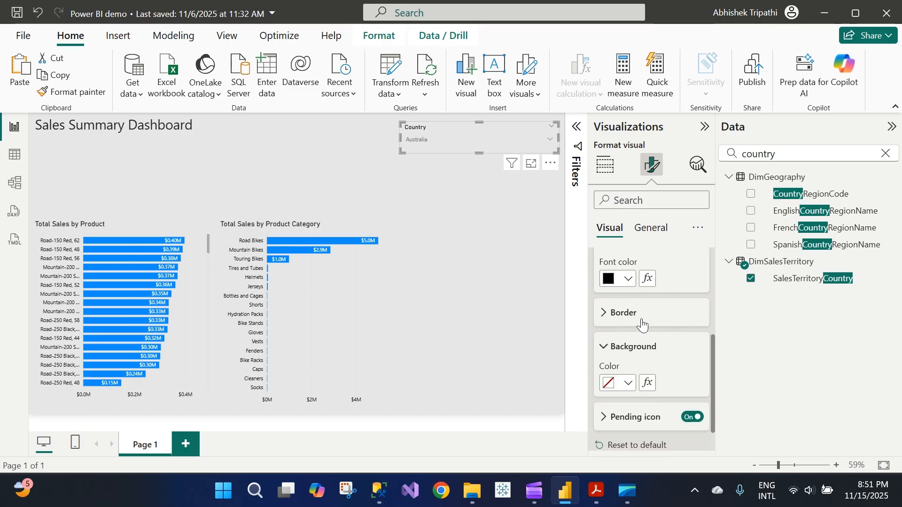
{"action": "left_click", "coordinate": [628, 383]}
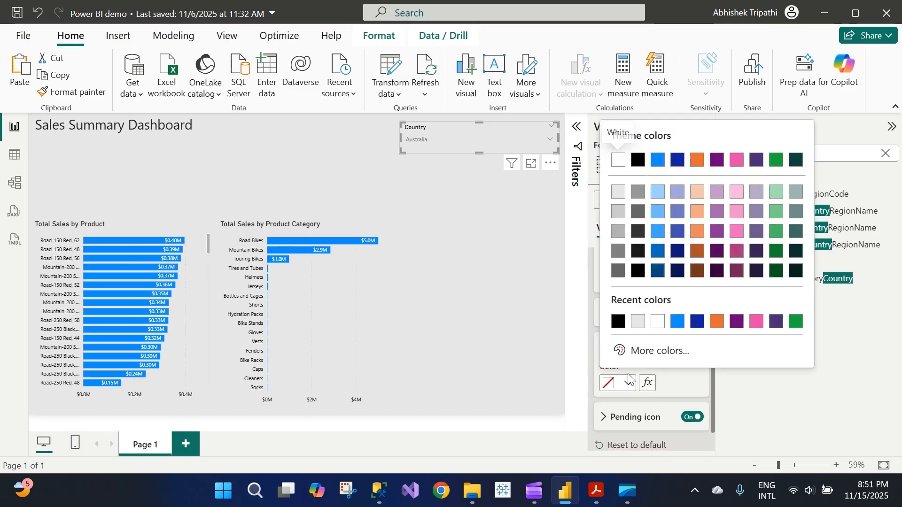
{"action": "left_click", "coordinate": [522, 334]}
{"action": "scroll", "coordinate": [685, 319], "scroll_direction": "down", "scroll_amount": 1}
{"action": "scroll", "coordinate": [666, 353], "scroll_direction": "up", "scroll_amount": 5}
{"action": "scroll", "coordinate": [666, 345], "scroll_direction": "down", "scroll_amount": 5}
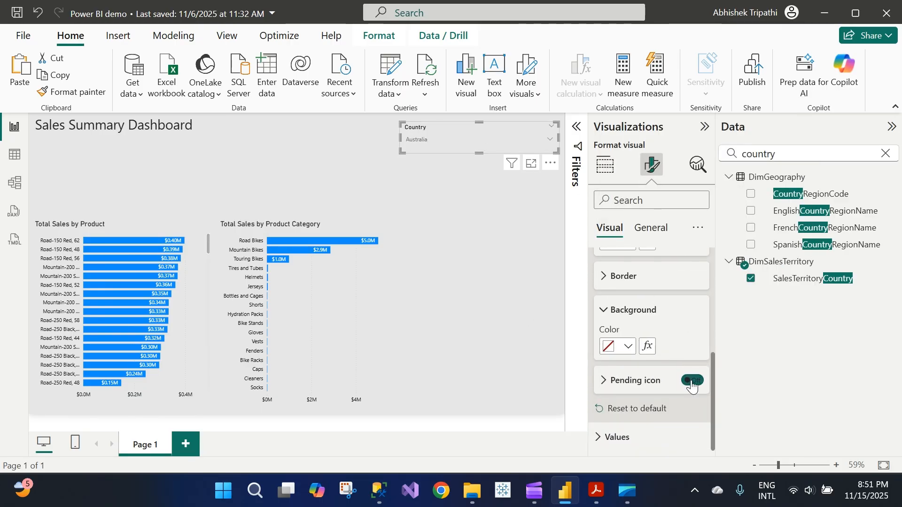
{"action": "scroll", "coordinate": [691, 345], "scroll_direction": "up", "scroll_amount": 5}
{"action": "left_click", "coordinate": [624, 262]}
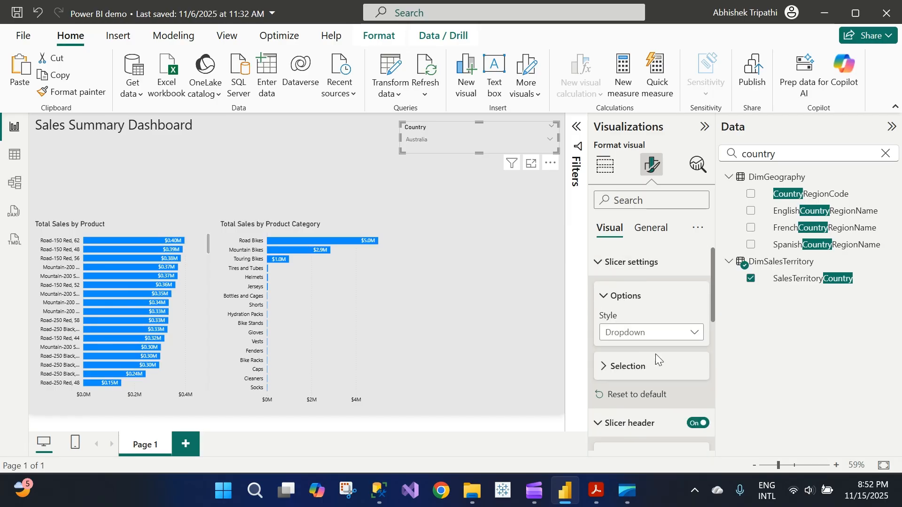
- Set the border color of the Country slicer's header to black
{"action": "scroll", "coordinate": [669, 358], "scroll_direction": "down", "scroll_amount": 4}
{"action": "scroll", "coordinate": [668, 355], "scroll_direction": "down", "scroll_amount": 3}
{"action": "left_click", "coordinate": [609, 277]}
{"action": "left_click", "coordinate": [628, 392]}
{"action": "left_click", "coordinate": [639, 282]}
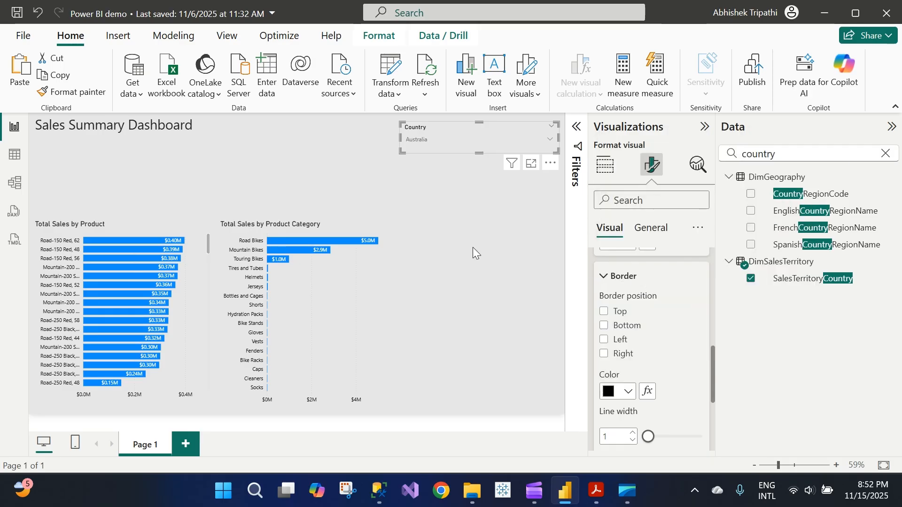
{"action": "left_click", "coordinate": [473, 248]}
- Filter the charts by Canada and Germany in the Country slicer, and finish with United Kingdom selected
{"action": "left_click", "coordinate": [497, 135]}
{"action": "left_click", "coordinate": [492, 139]}
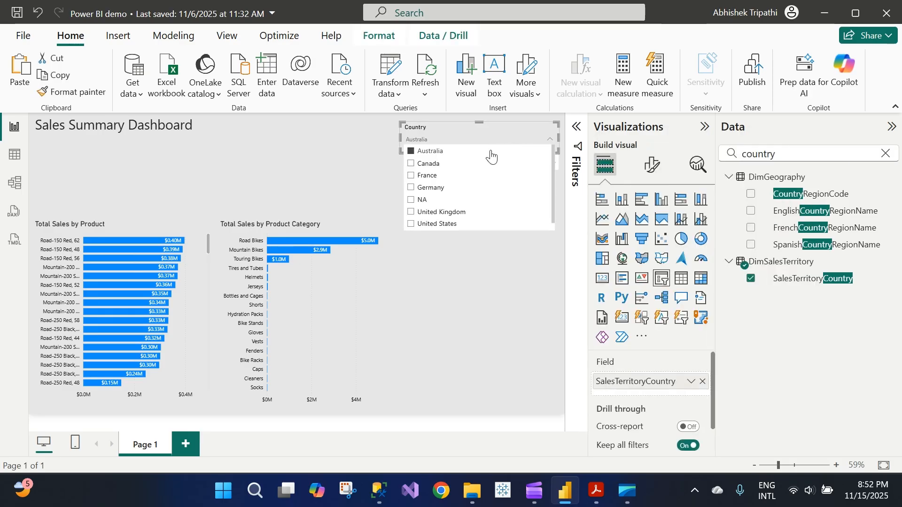
{"action": "left_click", "coordinate": [420, 163]}
{"action": "left_click", "coordinate": [422, 187]}
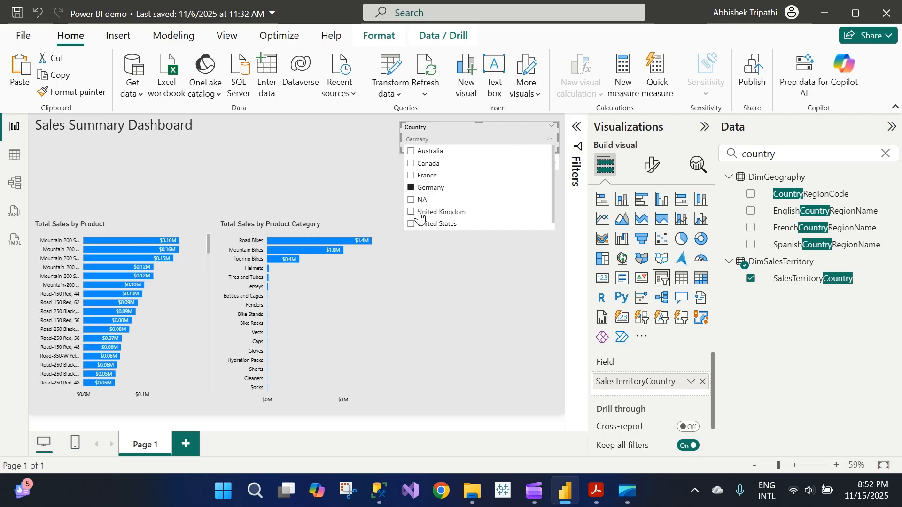
{"action": "left_click", "coordinate": [425, 212]}
{"action": "left_click", "coordinate": [463, 266]}
- Narrow the Country slicer from its left edge so it occupies only the page's upper-right corner
{"action": "left_click", "coordinate": [480, 128]}
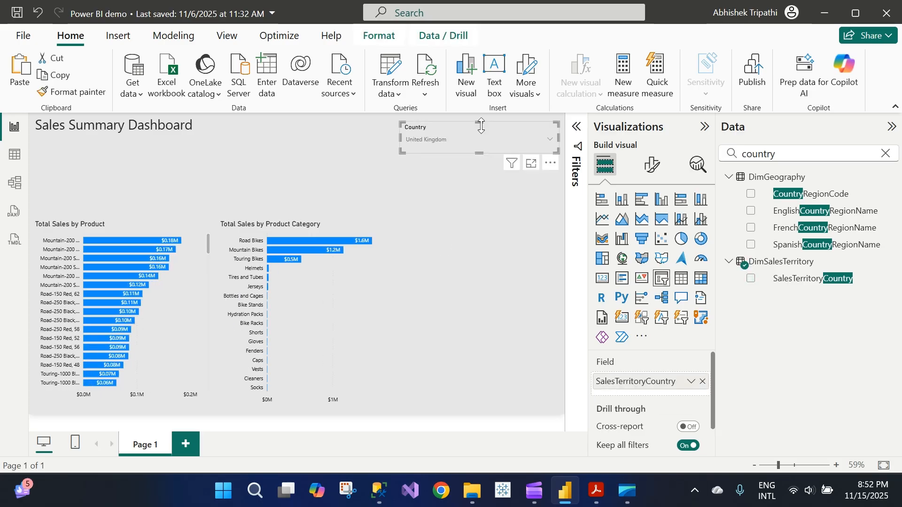
{"action": "left_click_drag", "start_coordinate": [399, 140], "coordinate": [459, 146]}
{"action": "left_click", "coordinate": [452, 202]}
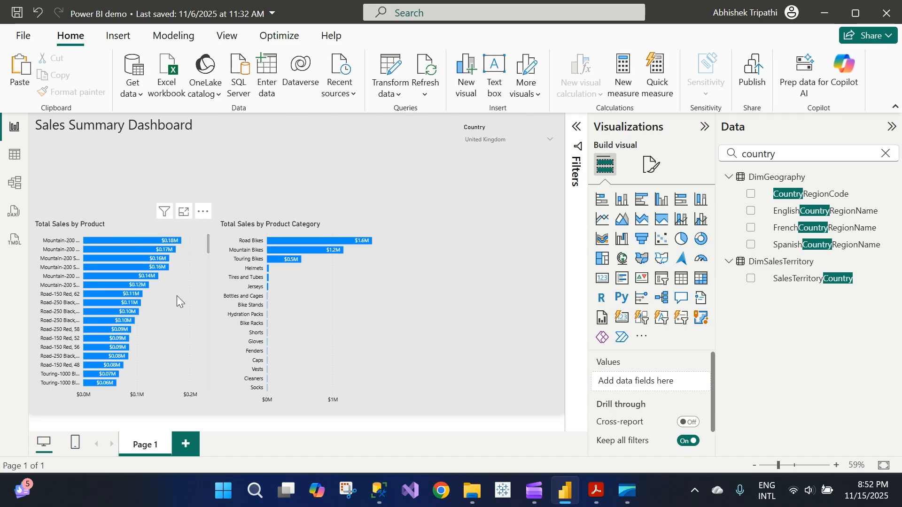
- Move both bar charts up beneath the dashboard title and shorten them to the same lower edge
{"action": "left_click_drag", "start_coordinate": [185, 247], "coordinate": [185, 176]}
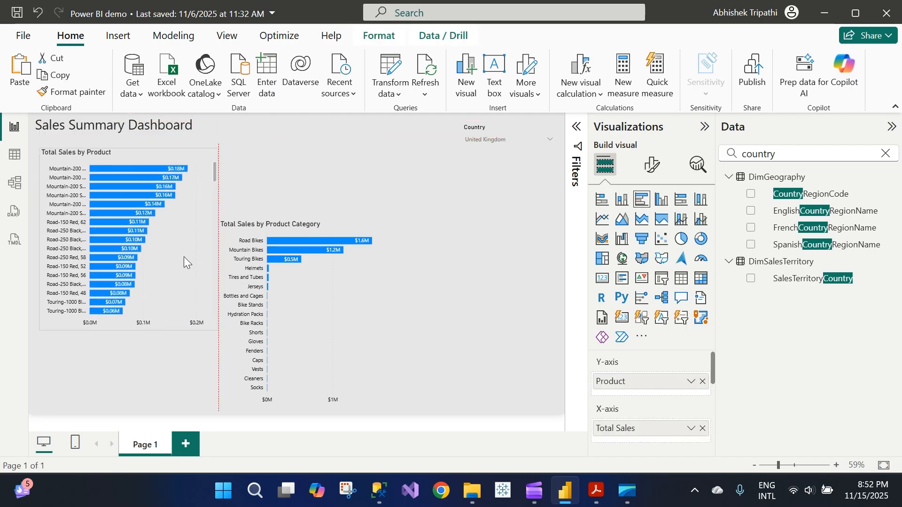
{"action": "left_click_drag", "start_coordinate": [371, 340], "coordinate": [391, 258]}
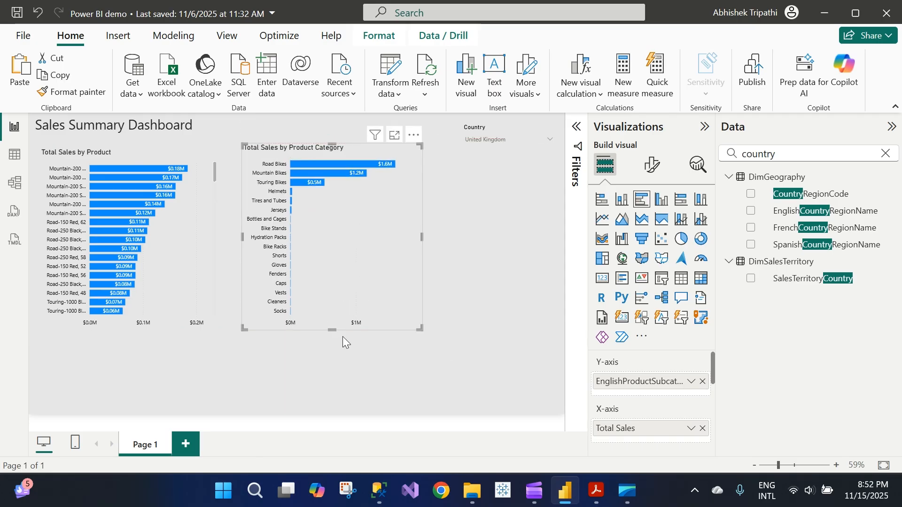
{"action": "left_click_drag", "start_coordinate": [332, 330], "coordinate": [339, 263]}
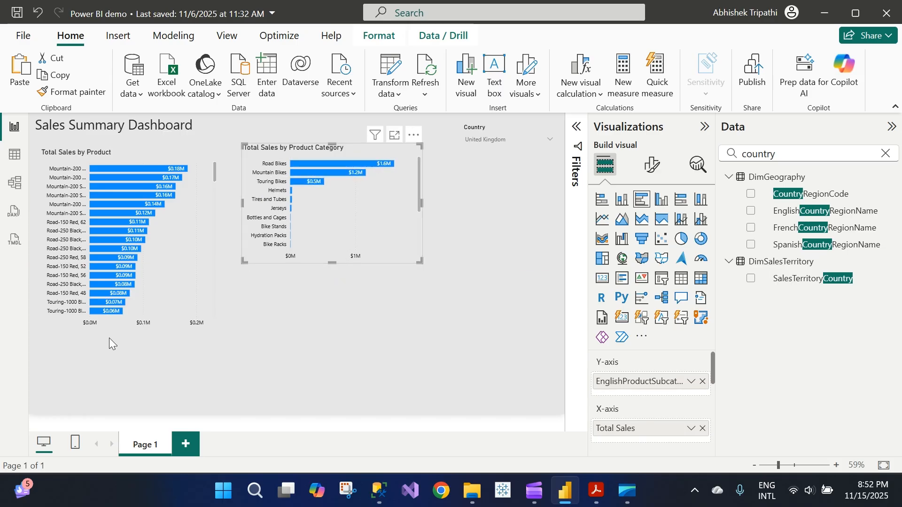
{"action": "left_click", "coordinate": [125, 315]}
{"action": "left_click_drag", "start_coordinate": [130, 328], "coordinate": [150, 260]}
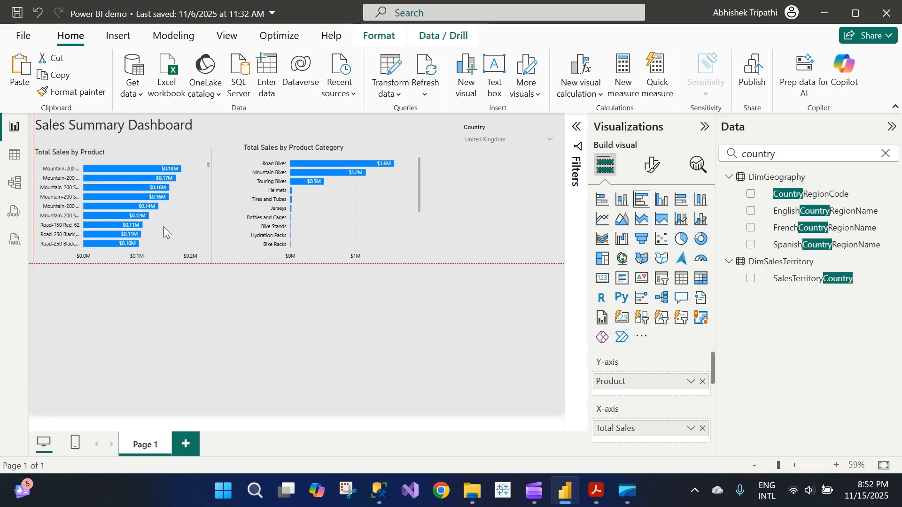
- Narrow both bar charts and place the category chart directly beside the product chart
{"action": "left_click_drag", "start_coordinate": [350, 235], "coordinate": [325, 241]}
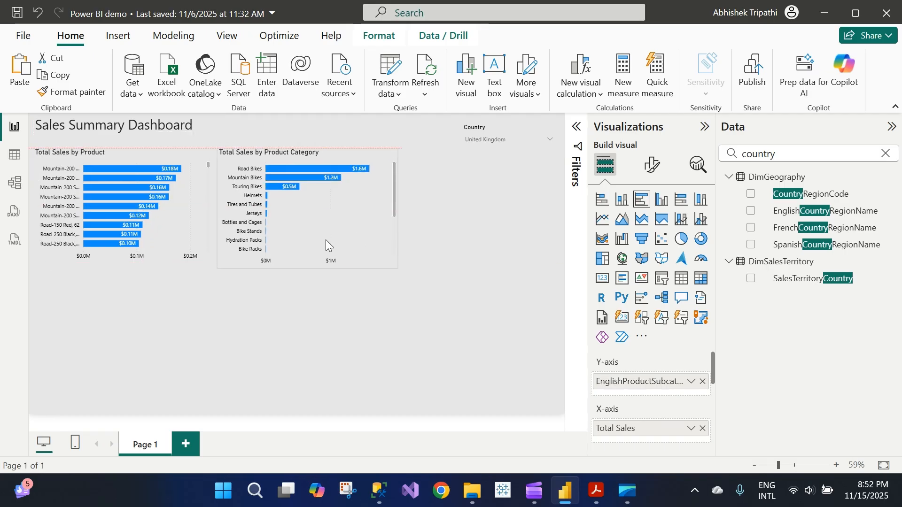
{"action": "left_click", "coordinate": [187, 219]}
{"action": "left_click_drag", "start_coordinate": [210, 206], "coordinate": [189, 204]}
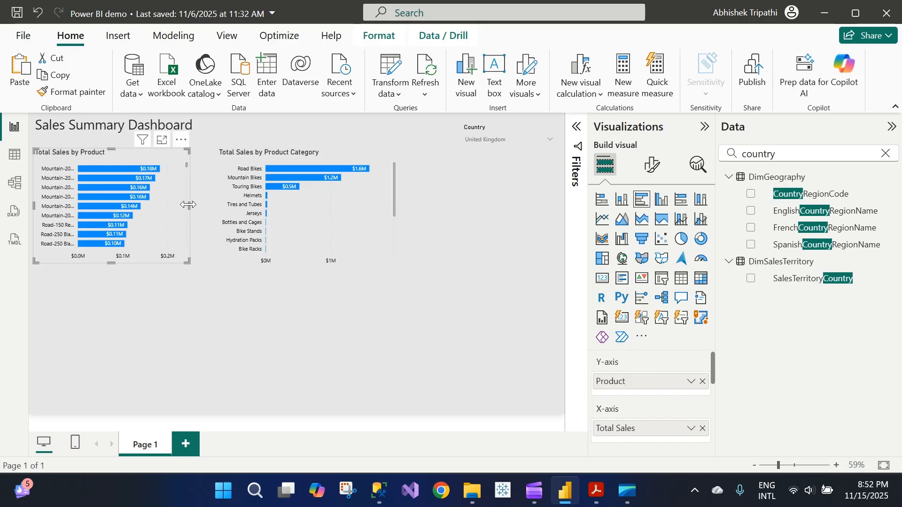
{"action": "left_click_drag", "start_coordinate": [328, 207], "coordinate": [304, 208]}
{"action": "left_click_drag", "start_coordinate": [369, 212], "coordinate": [351, 209]}
- Duplicate the Total Sales by Product Category chart and place the copy to the right of the original
{"action": "left_click_drag", "start_coordinate": [272, 266], "coordinate": [460, 229]}
{"action": "key", "text": "ctrl+c"}
{"action": "key", "text": "ctrl+v"}
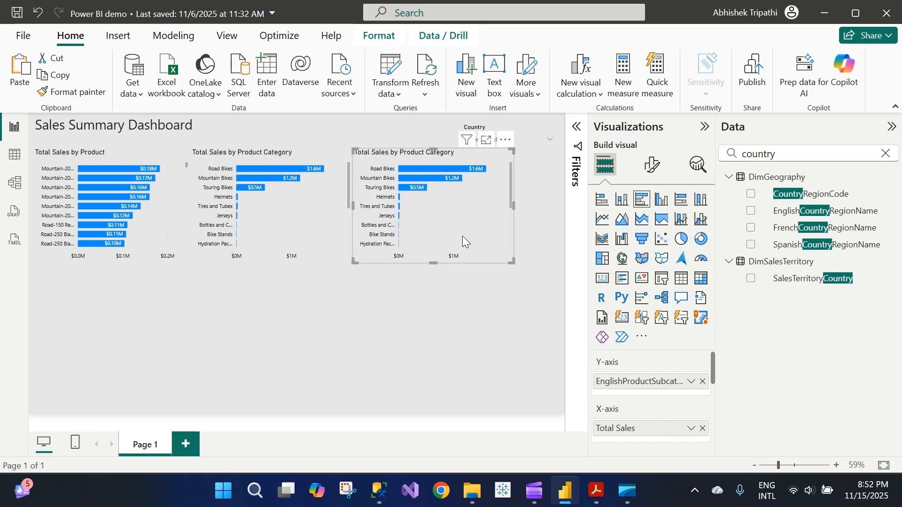
{"action": "left_click", "coordinate": [466, 349]}
{"action": "left_click", "coordinate": [492, 217]}
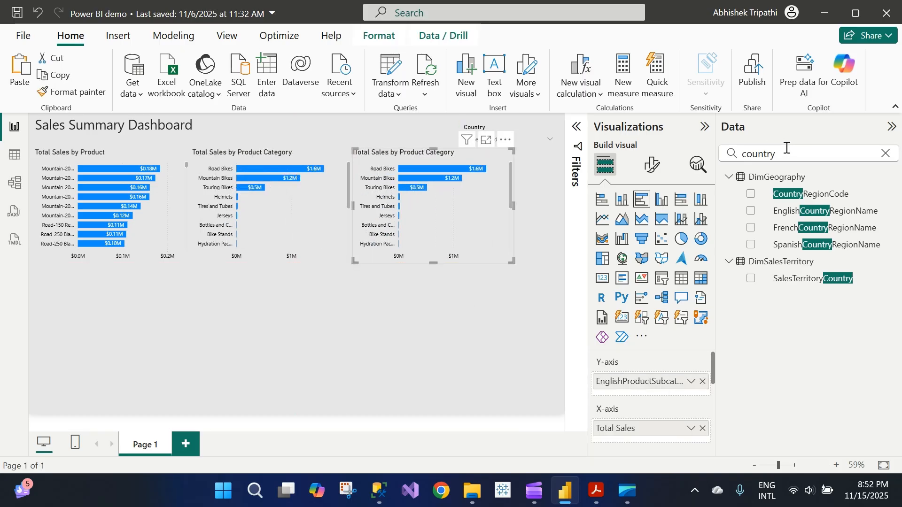
- Replace the copied chart's Y-axis field with SalesTerritoryRegion from DimSalesTerritory
{"action": "left_click_drag", "start_coordinate": [774, 153], "coordinate": [715, 153]}
{"action": "type", "text": "region"}
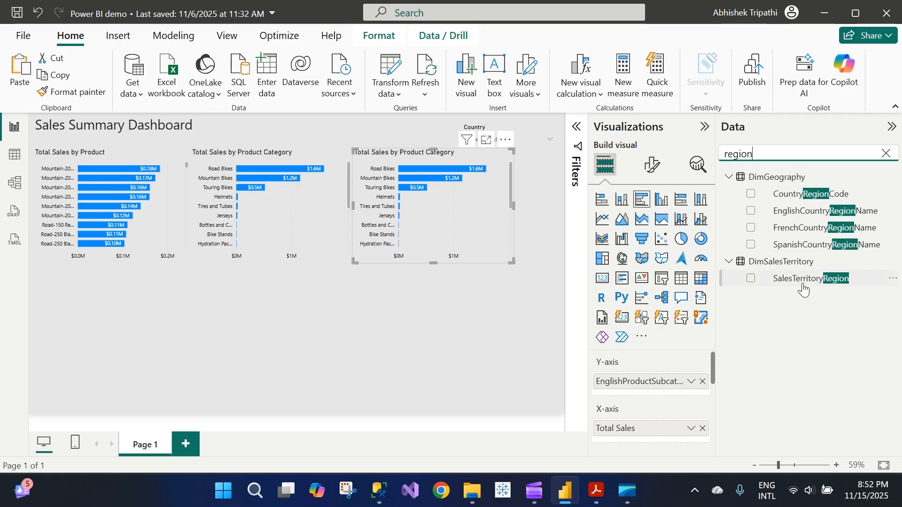
{"action": "left_click_drag", "start_coordinate": [803, 290], "coordinate": [687, 397]}
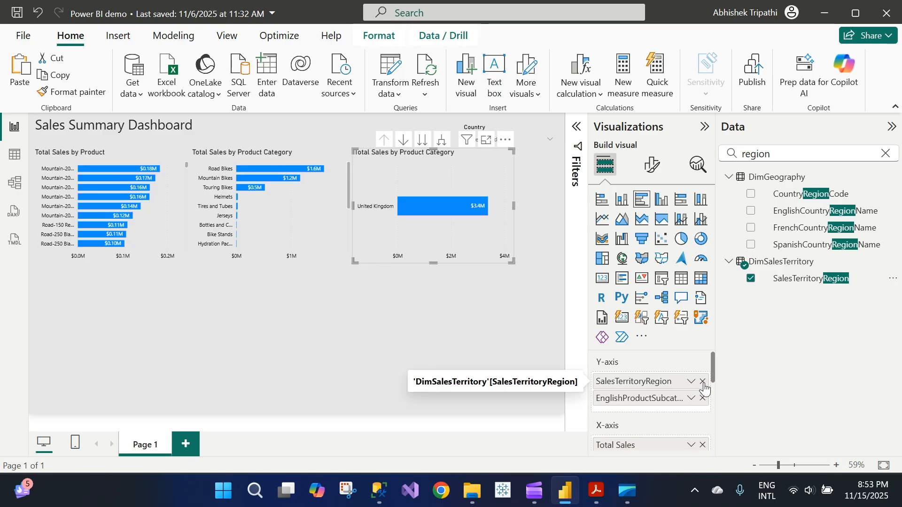
{"action": "left_click", "coordinate": [703, 398]}
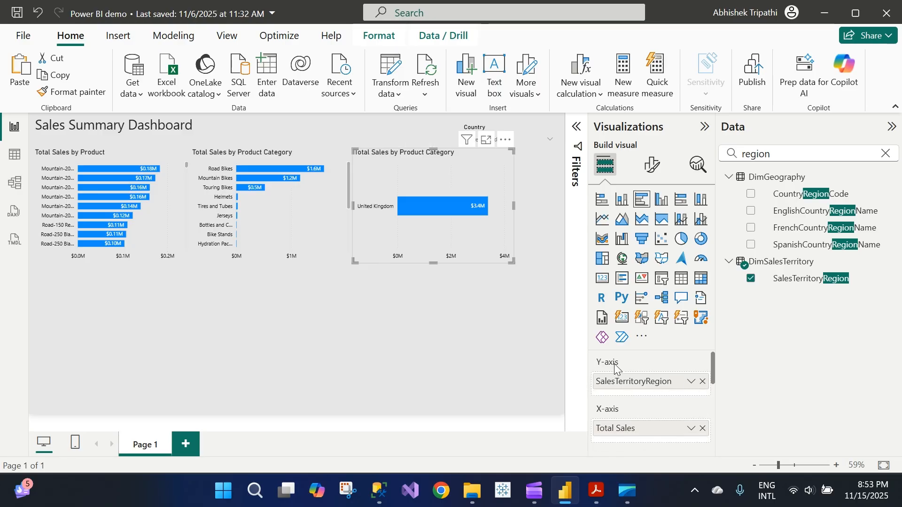
{"action": "left_click", "coordinate": [452, 336]}
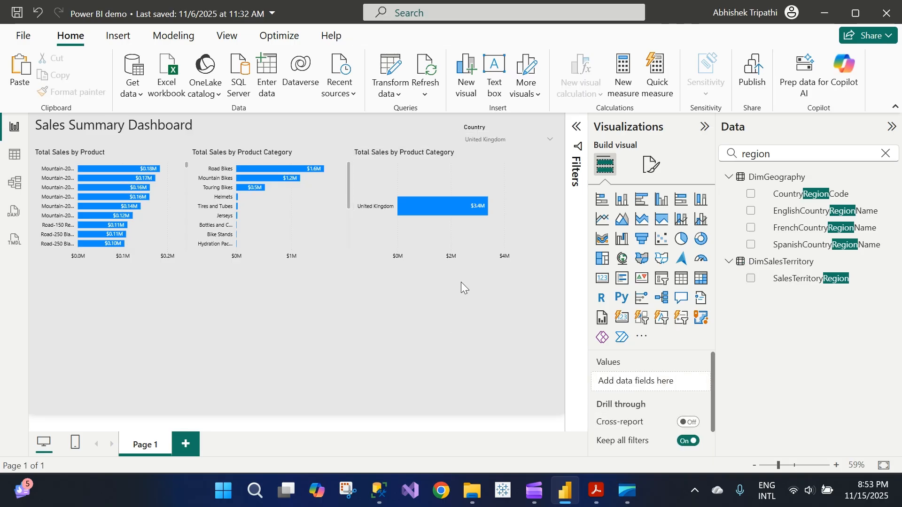
{"action": "left_click", "coordinate": [458, 226]}
{"action": "left_click", "coordinate": [501, 315]}
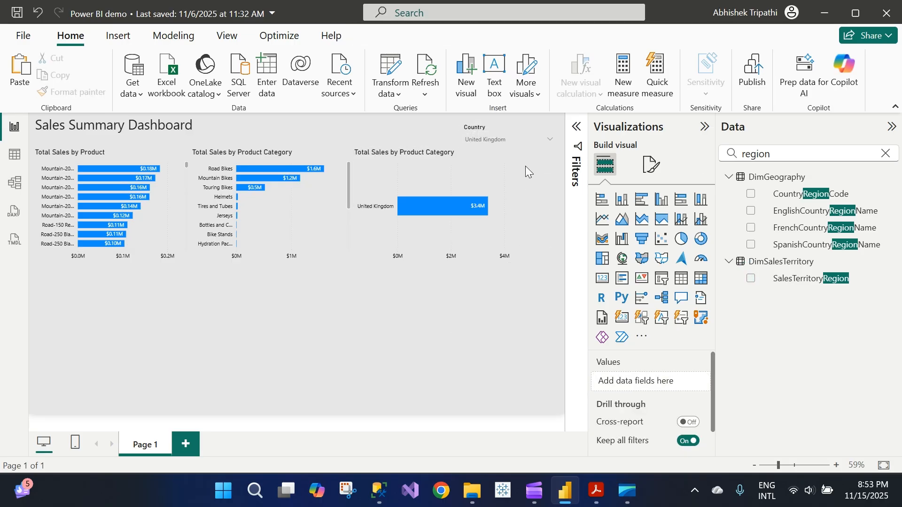
- Clear the Country slicer, try several countries including Canada, France and Germany, and set it to United States
{"action": "left_click", "coordinate": [542, 129]}
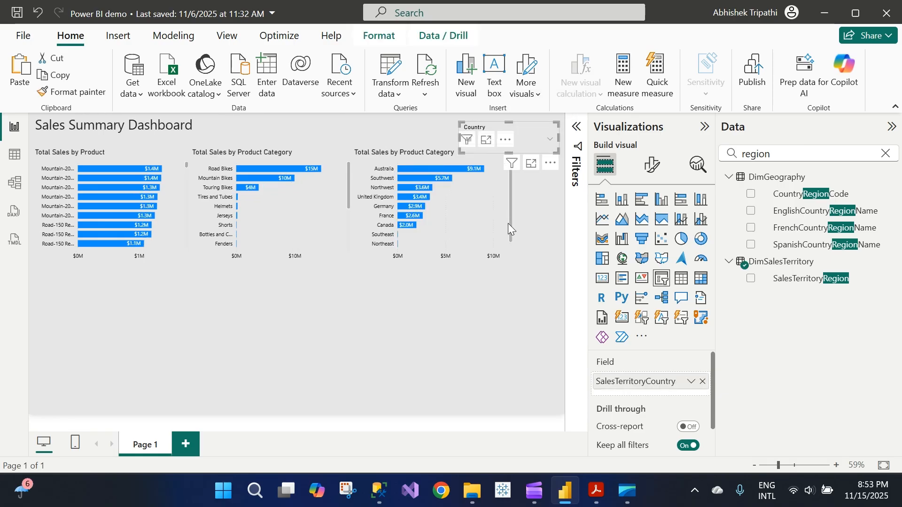
{"action": "left_click", "coordinate": [540, 137]}
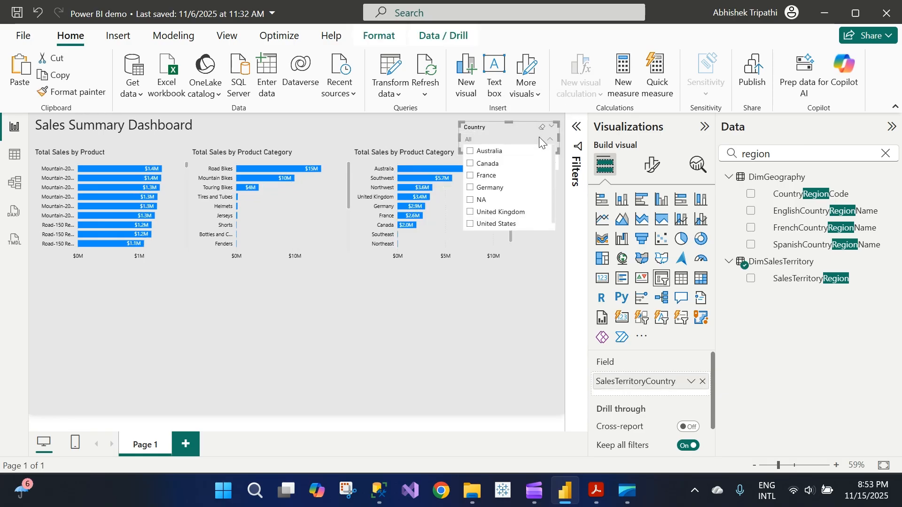
{"action": "left_click", "coordinate": [491, 169]}
{"action": "left_click", "coordinate": [486, 176]}
{"action": "left_click", "coordinate": [484, 188]}
{"action": "left_click", "coordinate": [482, 212]}
{"action": "left_click", "coordinate": [482, 226]}
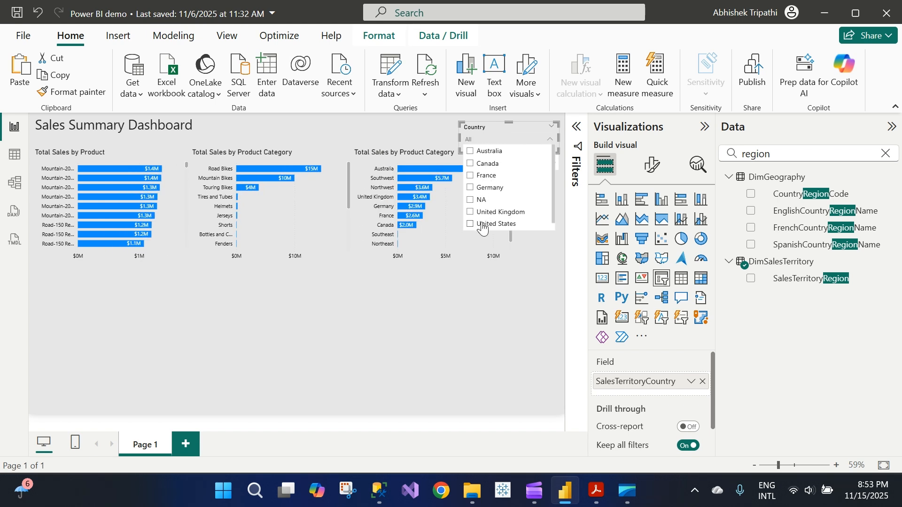
{"action": "left_click", "coordinate": [452, 309]}
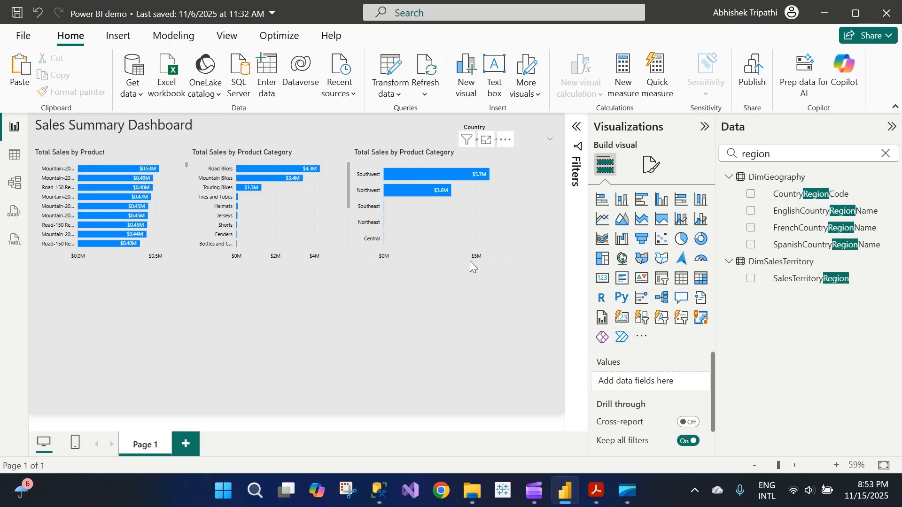
- Move the sales region chart to the page's right margin and widen it leftwards
{"action": "left_click", "coordinate": [459, 153]}
{"action": "left_click_drag", "start_coordinate": [458, 153], "coordinate": [502, 154]}
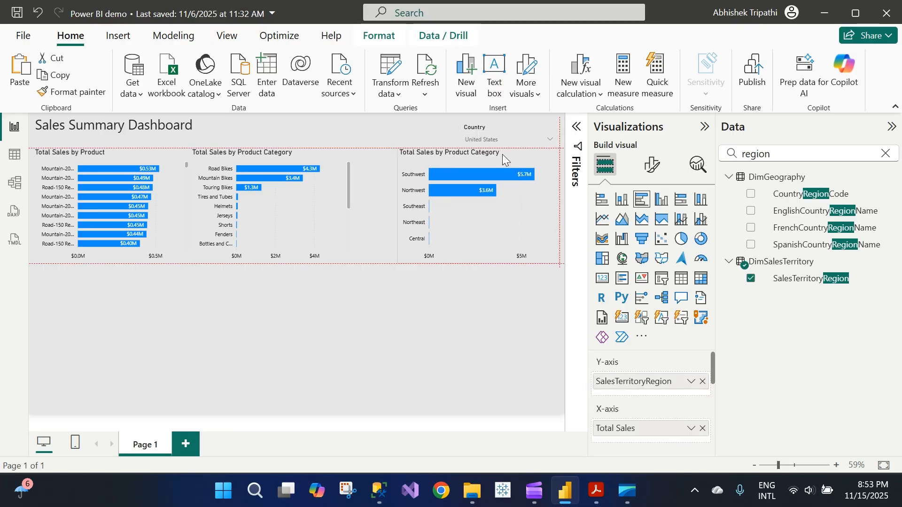
{"action": "left_click_drag", "start_coordinate": [397, 207], "coordinate": [378, 207]}
{"action": "left_click", "coordinate": [372, 277]}
- Move the product category chart towards the region chart and extend its left edge to the product chart
{"action": "left_click", "coordinate": [324, 152]}
{"action": "left_click_drag", "start_coordinate": [323, 151], "coordinate": [339, 151]}
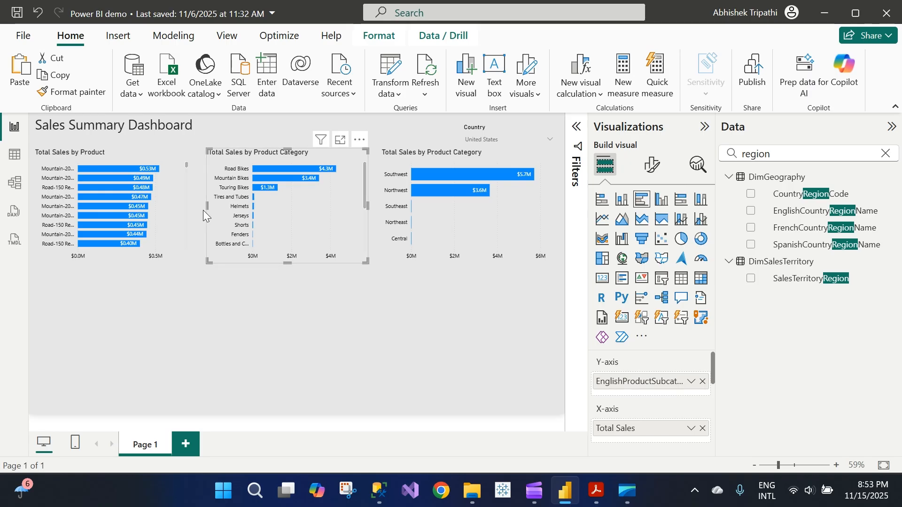
{"action": "left_click_drag", "start_coordinate": [207, 208], "coordinate": [192, 207]}
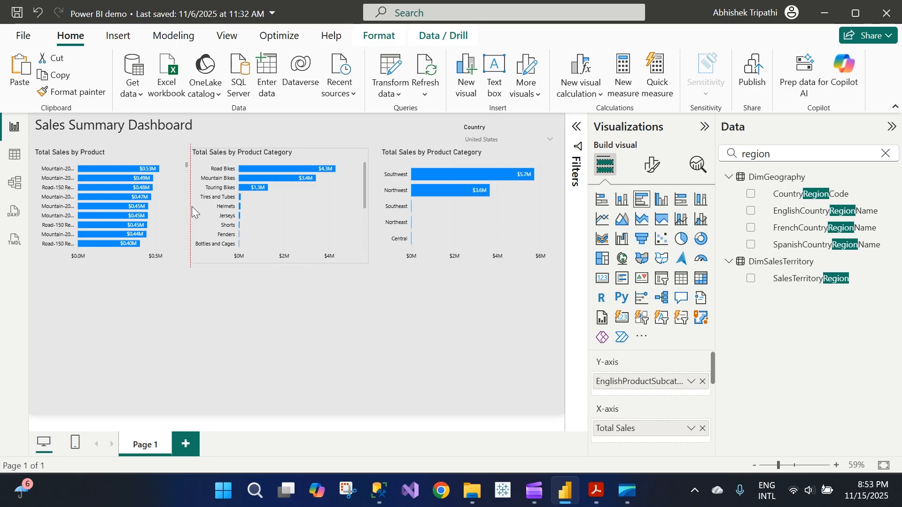
{"action": "left_click", "coordinate": [157, 210]}
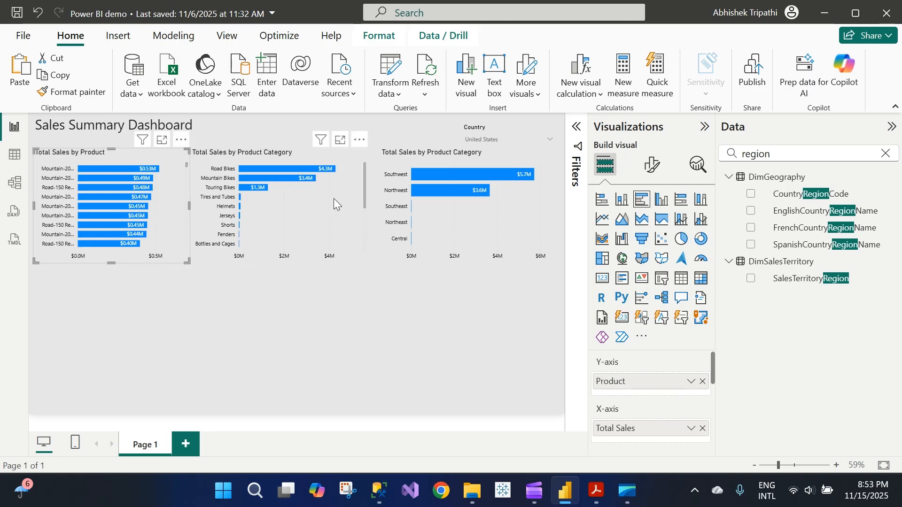
- Narrow the region chart from its left edge and widen the product category chart into the freed space
{"action": "left_click", "coordinate": [400, 159]}
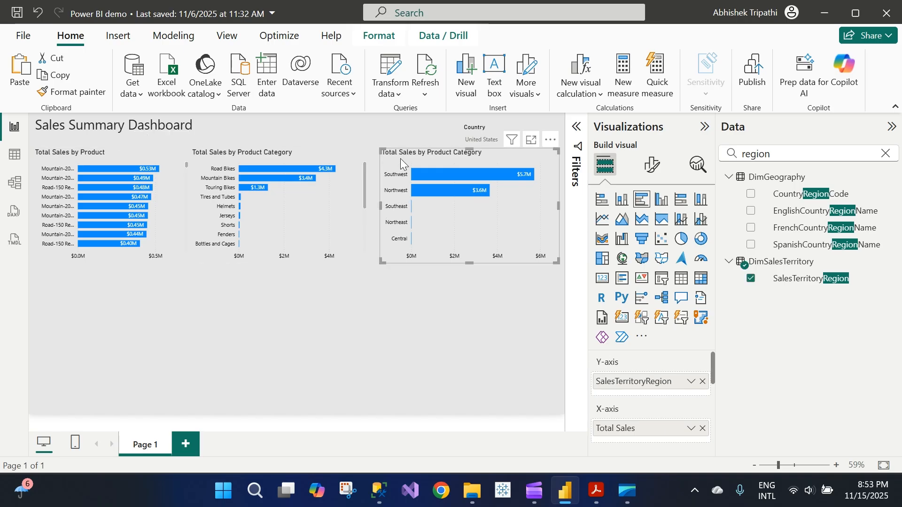
{"action": "mouse_move", "coordinate": [380, 206]}
{"action": "left_mouse_down"}
{"action": "mouse_move", "coordinate": [395, 206]}
{"action": "mouse_move", "coordinate": [388, 202]}
{"action": "left_mouse_up"}
{"action": "left_click", "coordinate": [343, 158]}
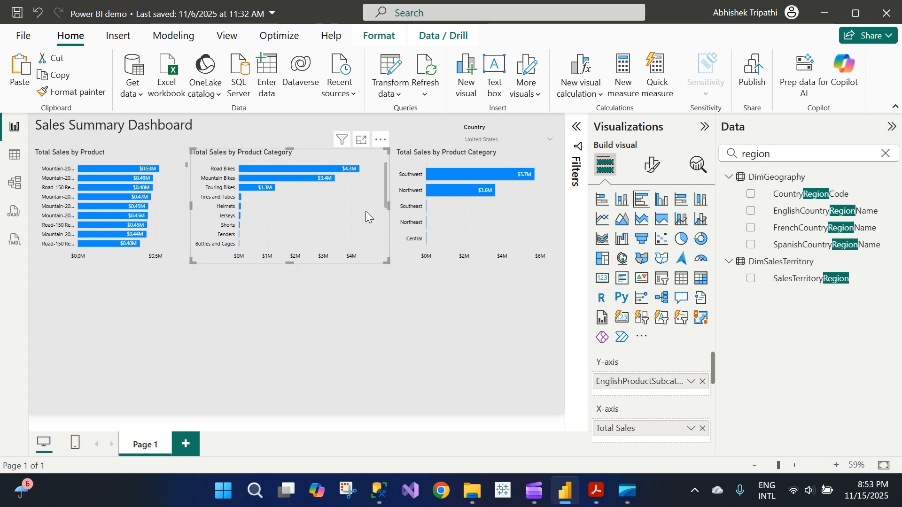
- Narrow the product category chart from its left edge and widen the product chart partway into the freed space
{"action": "left_click_drag", "start_coordinate": [189, 206], "coordinate": [207, 207]}
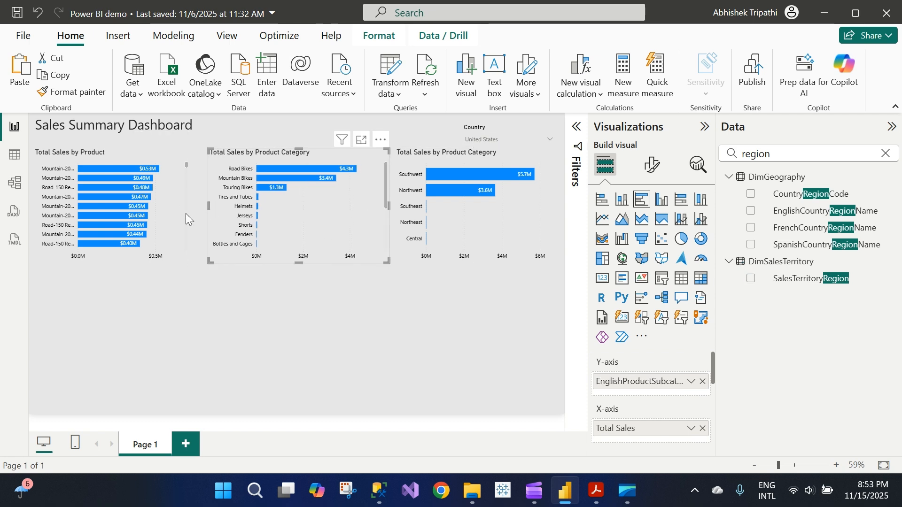
{"action": "left_click", "coordinate": [178, 212]}
{"action": "left_click", "coordinate": [191, 207]}
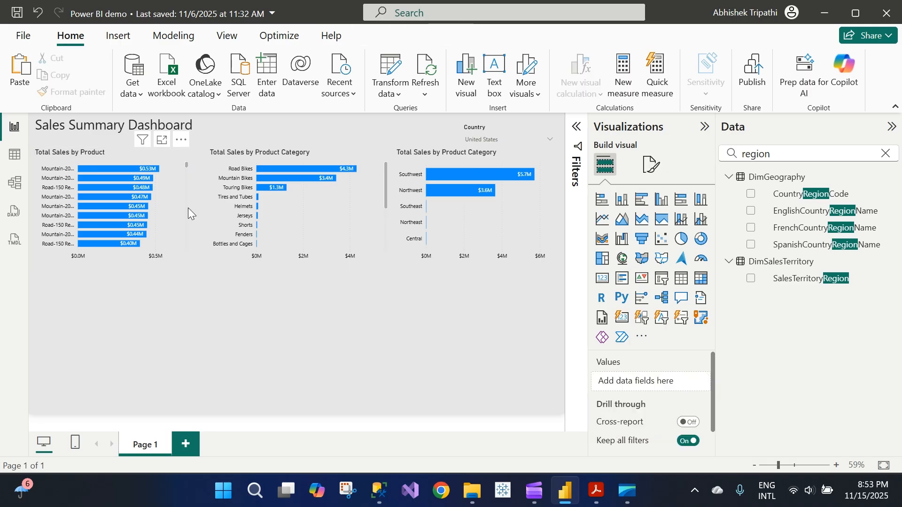
{"action": "scroll", "coordinate": [188, 207], "scroll_direction": "down", "scroll_amount": 3}
{"action": "left_click", "coordinate": [173, 212]}
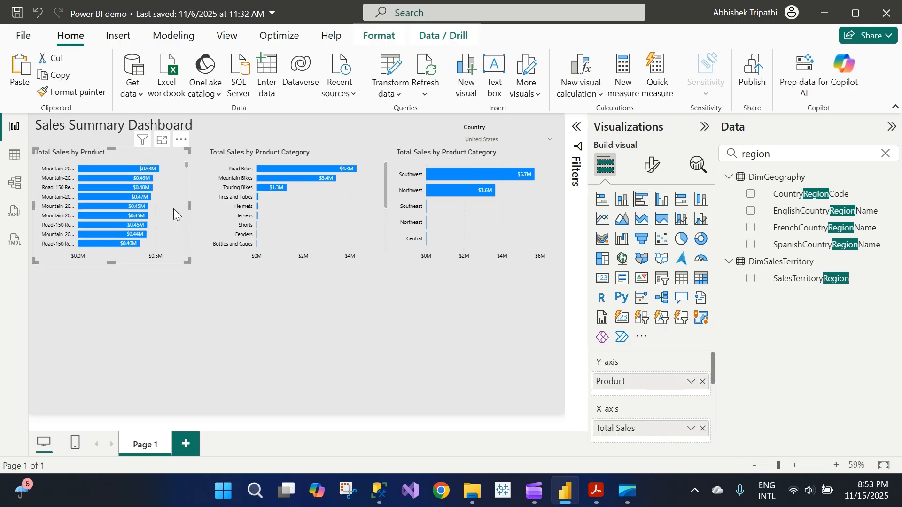
{"action": "left_click_drag", "start_coordinate": [189, 205], "coordinate": [197, 204]}
{"action": "left_click", "coordinate": [241, 294]}
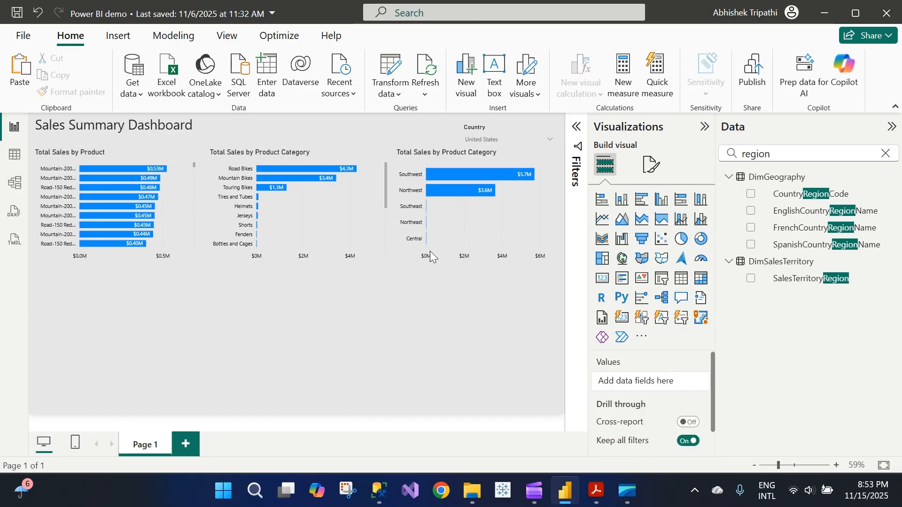
- Rename the sales region chart's Y-axis field SalesTerritoryRegion to Region for this visual
{"action": "left_click", "coordinate": [499, 233]}
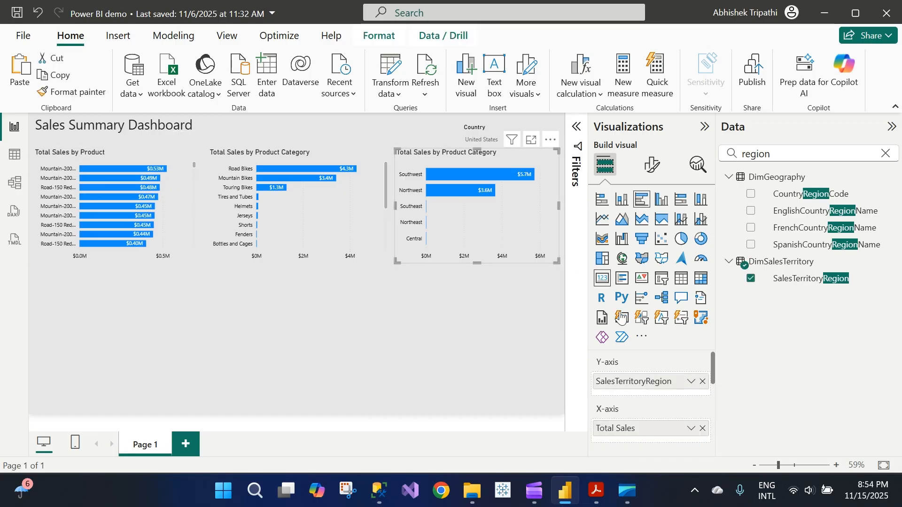
{"action": "double_click", "coordinate": [642, 381]}
{"action": "key", "text": "ctrl+a"}
{"action": "type", "text": "R"}
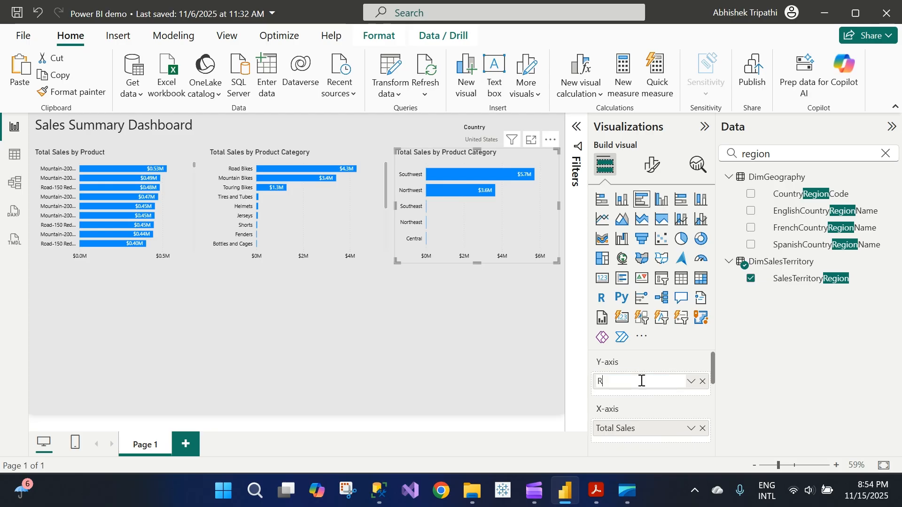
{"action": "type", "text": "egion"}
{"action": "key", "text": "Return"}
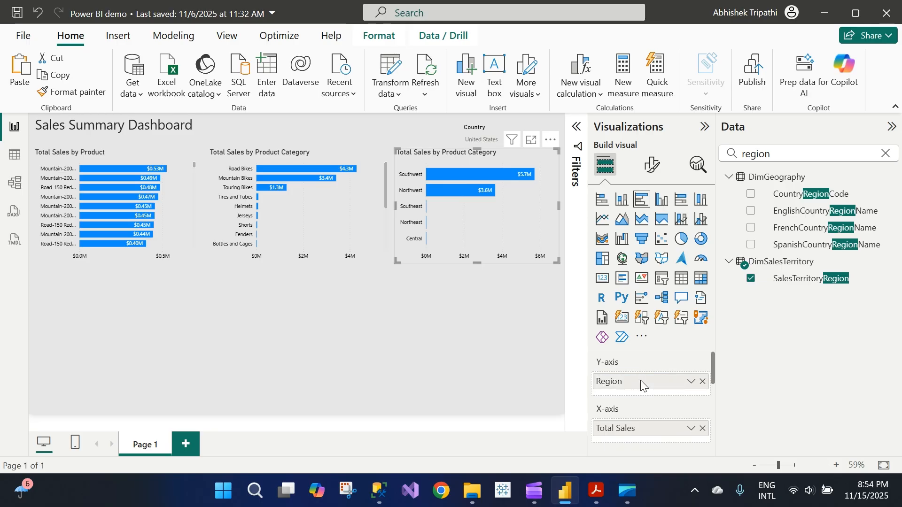
- Change the sales region chart's title to "Total Sales by Region"
{"action": "left_click", "coordinate": [653, 167]}
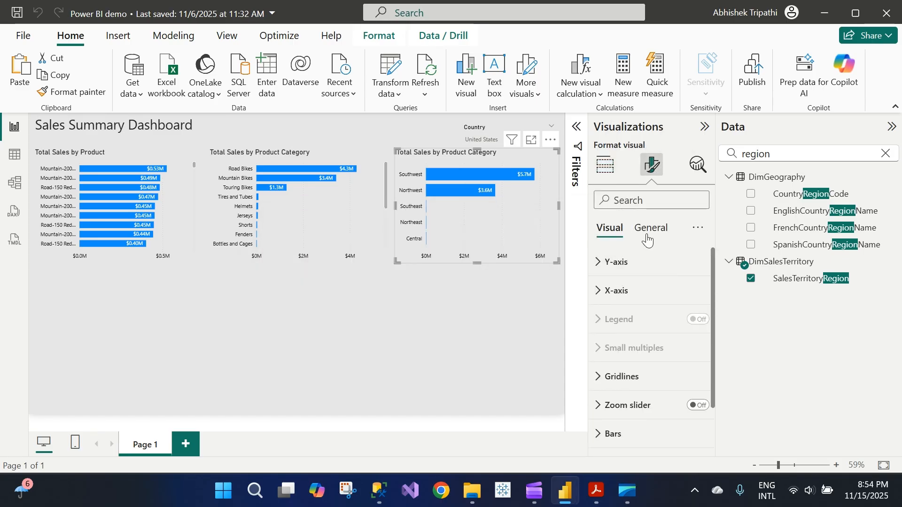
{"action": "left_click", "coordinate": [649, 229]}
{"action": "left_click", "coordinate": [614, 290]}
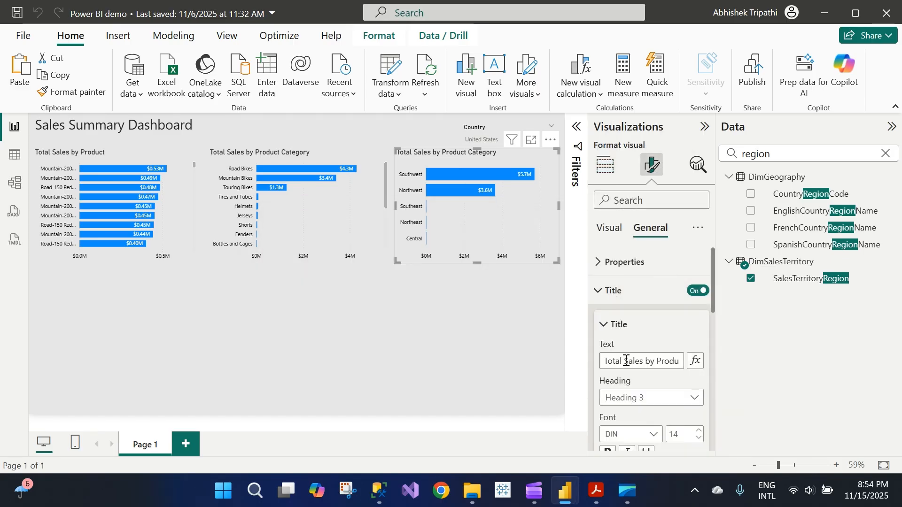
{"action": "left_click", "coordinate": [622, 361]}
{"action": "key", "text": "BackSpace"}
{"action": "key", "text": "BackSpace"}
{"action": "key", "text": "BackSpace"}
{"action": "key", "text": "BackSpace"}
{"action": "key", "text": "BackSpace"}
{"action": "key", "text": "BackSpace"}
{"action": "key", "text": "BackSpace"}
{"action": "key", "text": "BackSpace"}
{"action": "key", "text": "BackSpace"}
{"action": "key", "text": "BackSpace"}
{"action": "key", "text": "BackSpace"}
{"action": "key", "text": "BackSpace"}
{"action": "key", "text": "BackSpace"}
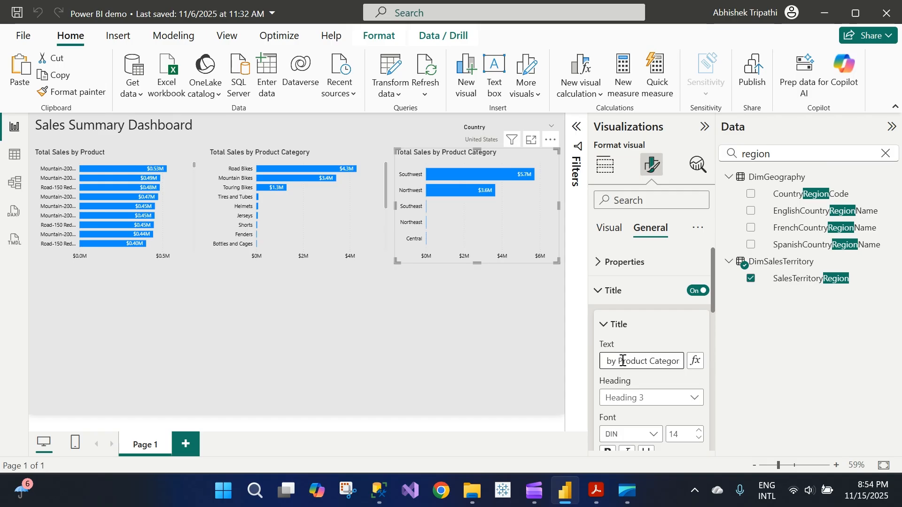
{"action": "type", "text": "Region"}
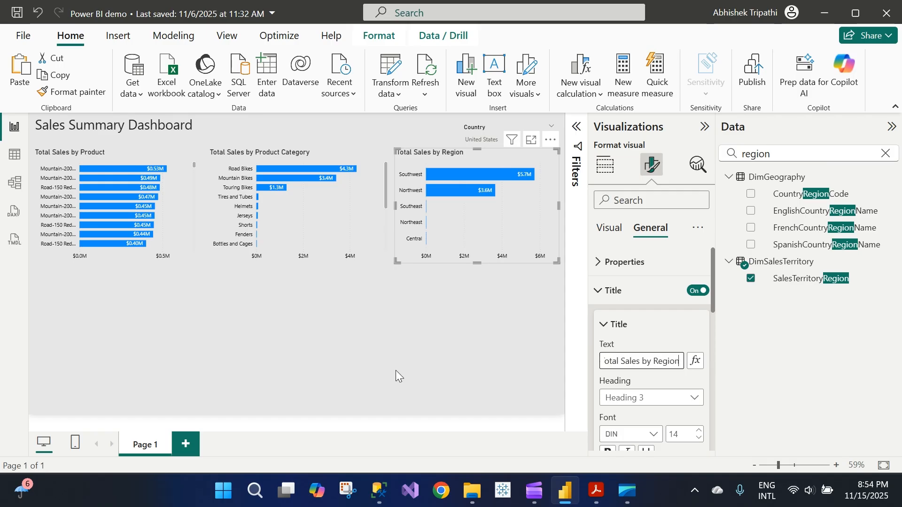
{"action": "left_click", "coordinate": [395, 370]}
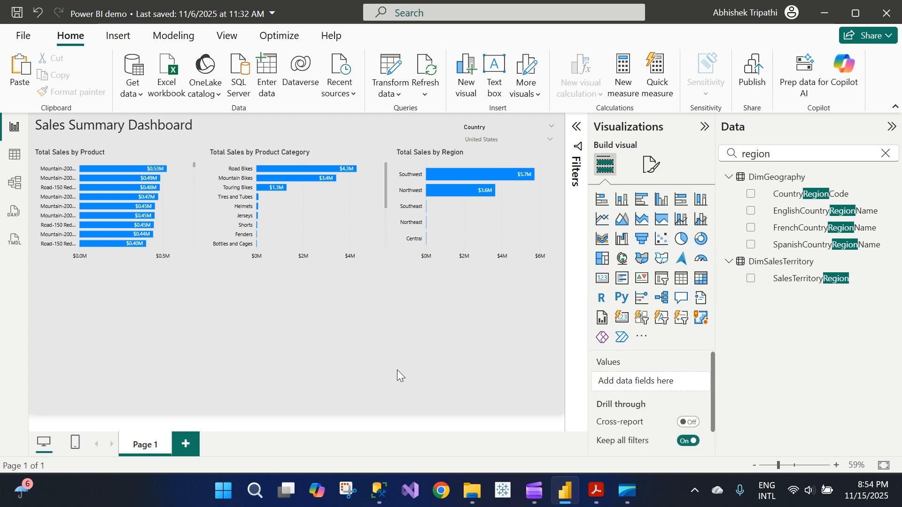
- Check the lab PDF's list of mock visuals, and place a copy of the product category chart below the product chart
{"action": "key", "text": "alt+Tab"}
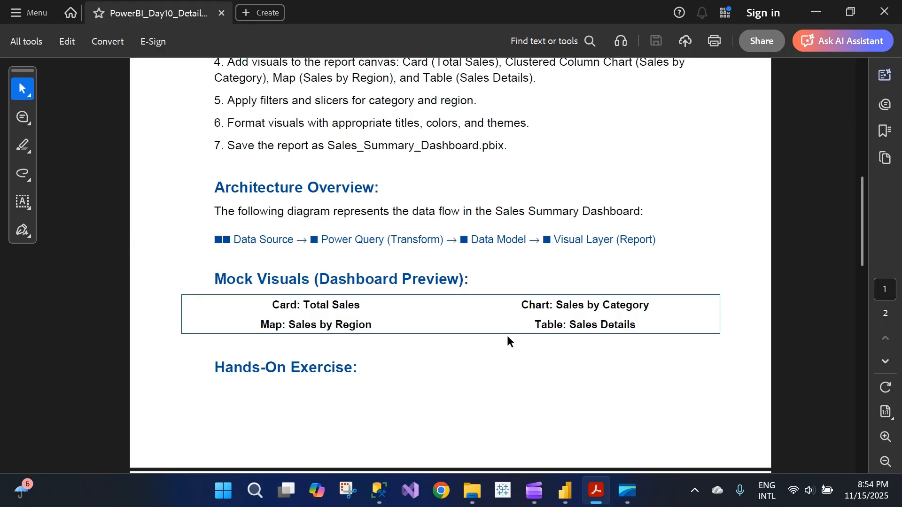
{"action": "key", "text": "alt+Tab"}
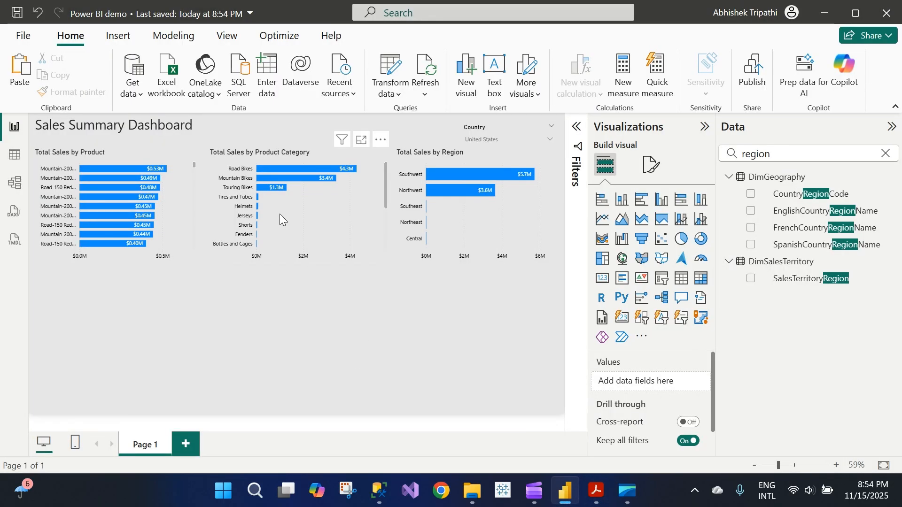
{"action": "left_click", "coordinate": [298, 216]}
{"action": "key", "text": "ctrl+c"}
{"action": "key", "text": "ctrl+v"}
{"action": "left_click_drag", "start_coordinate": [297, 237], "coordinate": [118, 338]}
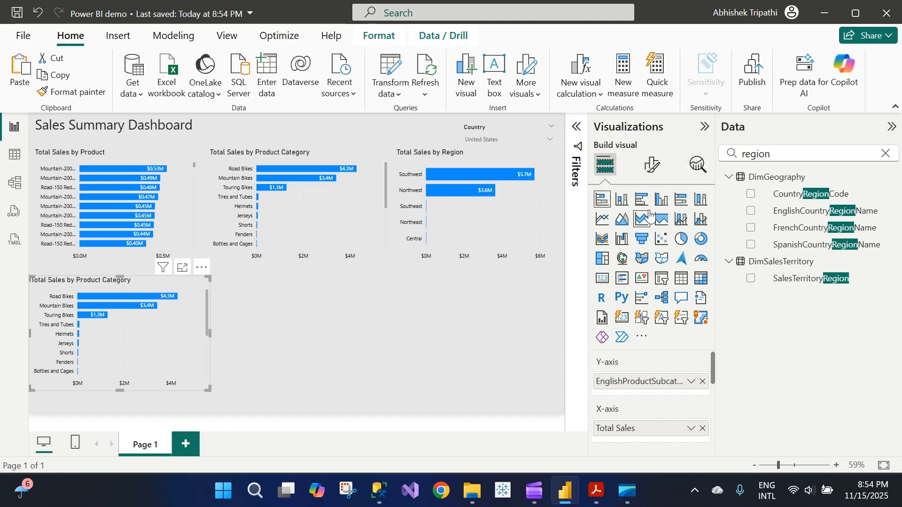
- Convert the copied product category chart to a clustered column chart and narrow it from its right edge
{"action": "left_click", "coordinate": [662, 201]}
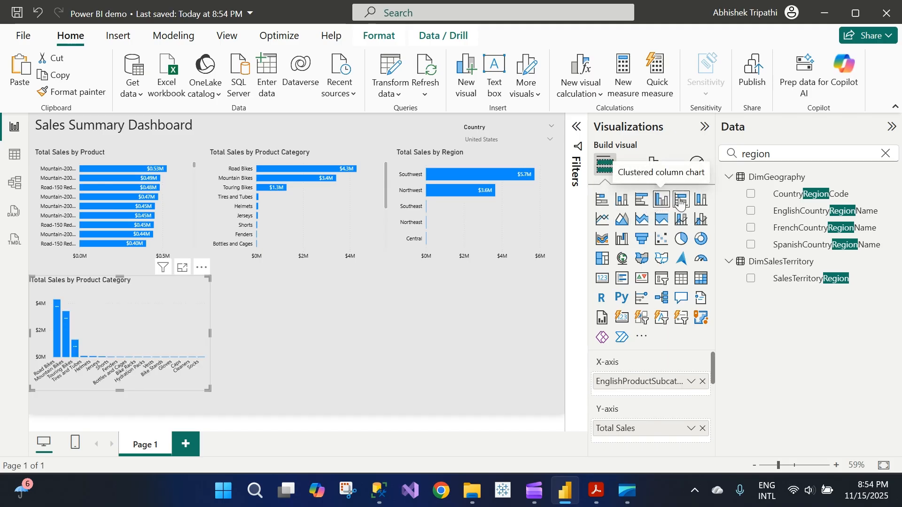
{"action": "left_click", "coordinate": [681, 201]}
{"action": "left_click", "coordinate": [661, 201]}
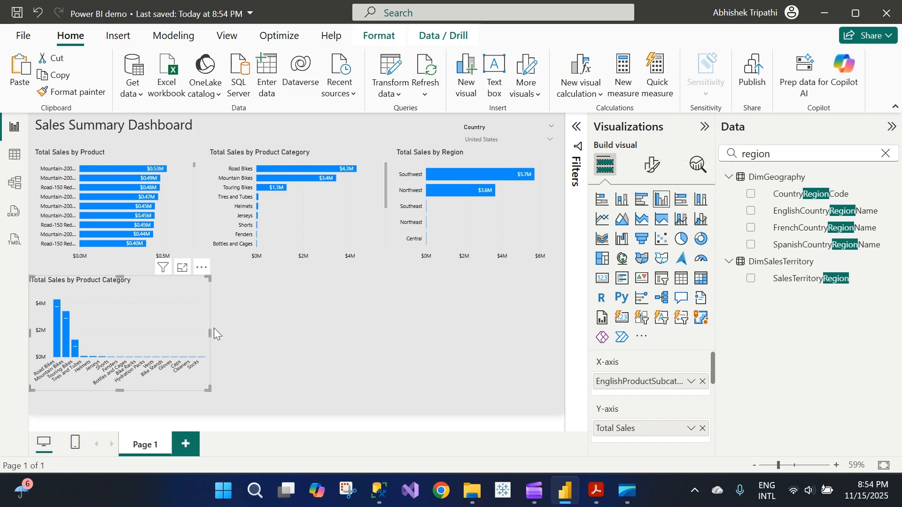
{"action": "mouse_move", "coordinate": [210, 333]}
{"action": "left_mouse_down"}
{"action": "mouse_move", "coordinate": [377, 331]}
{"action": "mouse_move", "coordinate": [133, 339]}
{"action": "mouse_move", "coordinate": [409, 327]}
{"action": "mouse_move", "coordinate": [164, 338]}
{"action": "mouse_move", "coordinate": [199, 335]}
{"action": "left_mouse_up"}
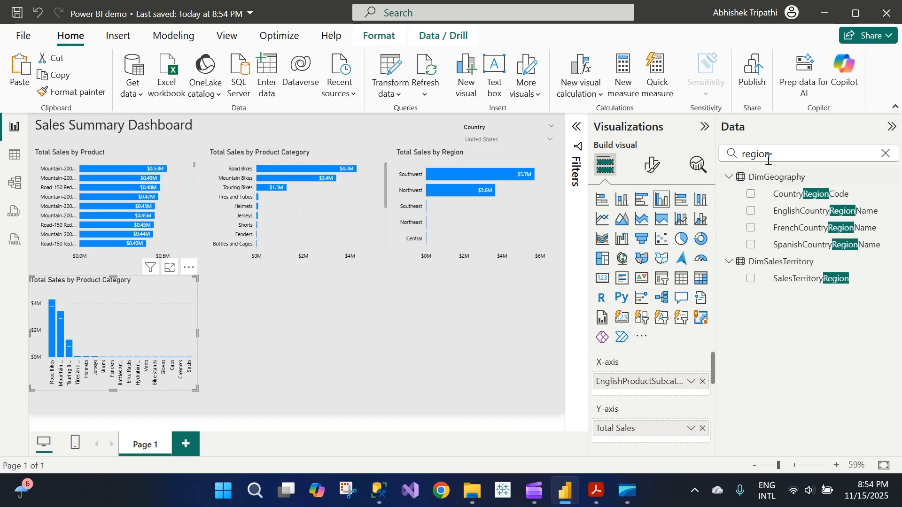
- Replace the subcategory field on the upper product category bar chart's Y-axis with EnglishProductCategoryName from DimProductCategory
{"action": "left_click_drag", "start_coordinate": [773, 155], "coordinate": [711, 165]}
{"action": "type", "text": "subc"}
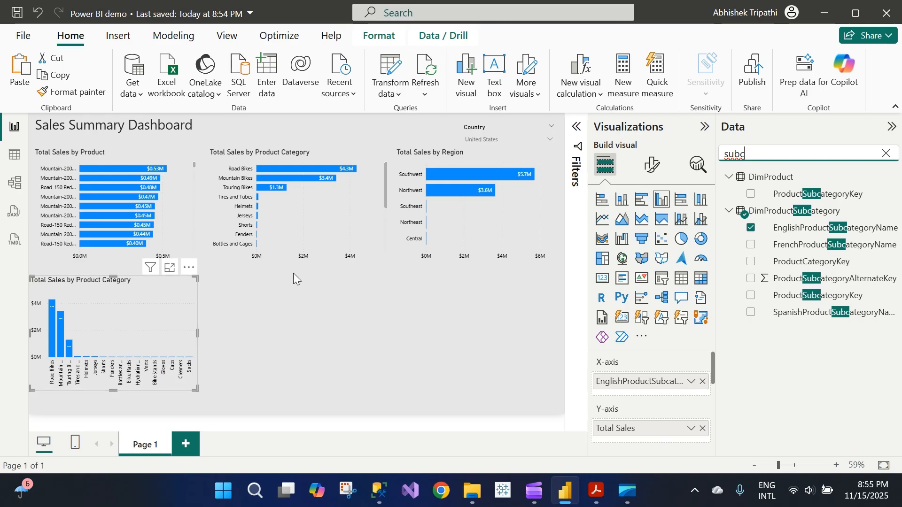
{"action": "left_click", "coordinate": [313, 192]}
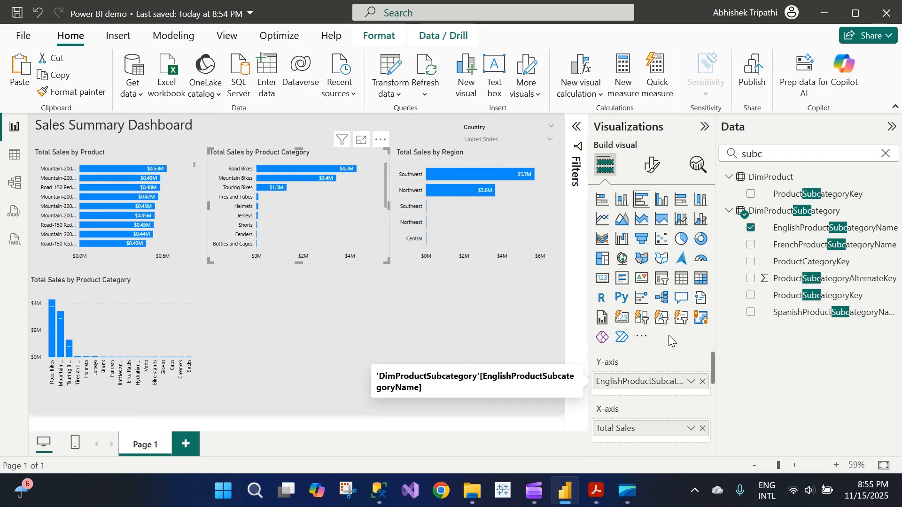
{"action": "left_click_drag", "start_coordinate": [757, 161], "coordinate": [729, 157]}
{"action": "type", "text": "category"}
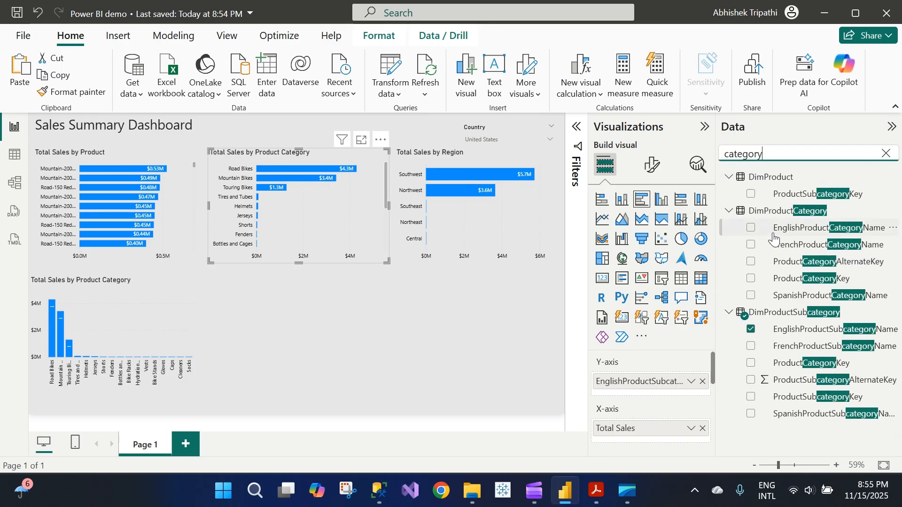
{"action": "left_click", "coordinate": [702, 381]}
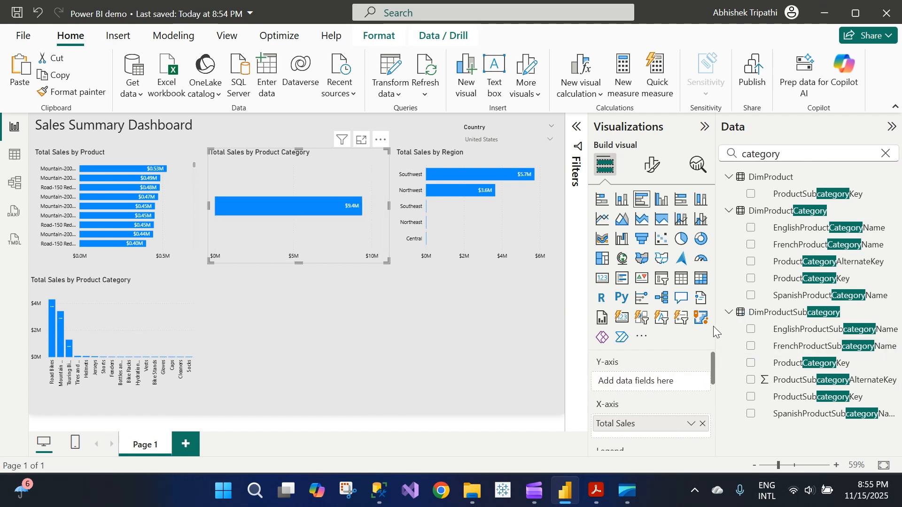
{"action": "left_click_drag", "start_coordinate": [831, 230], "coordinate": [662, 381]}
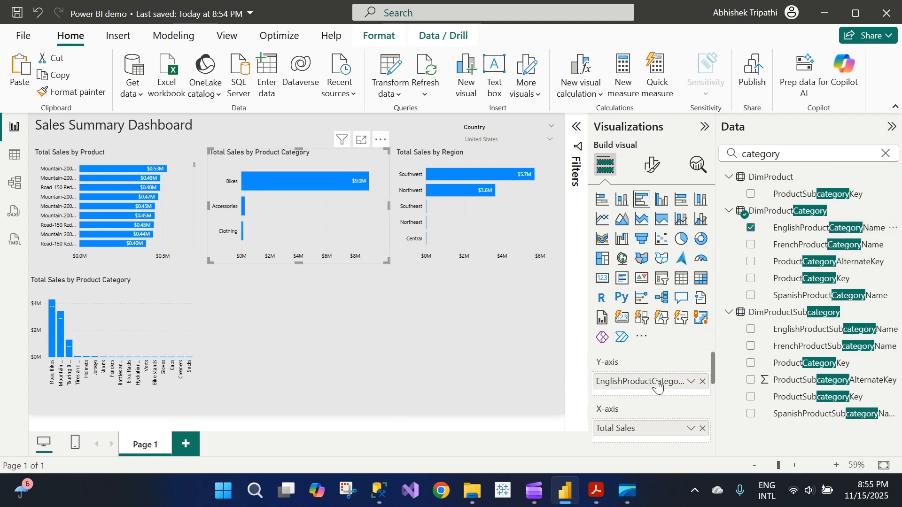
- Rename the product category bar chart's Y-axis field to Product Category for this visual
{"action": "double_click", "coordinate": [658, 383]}
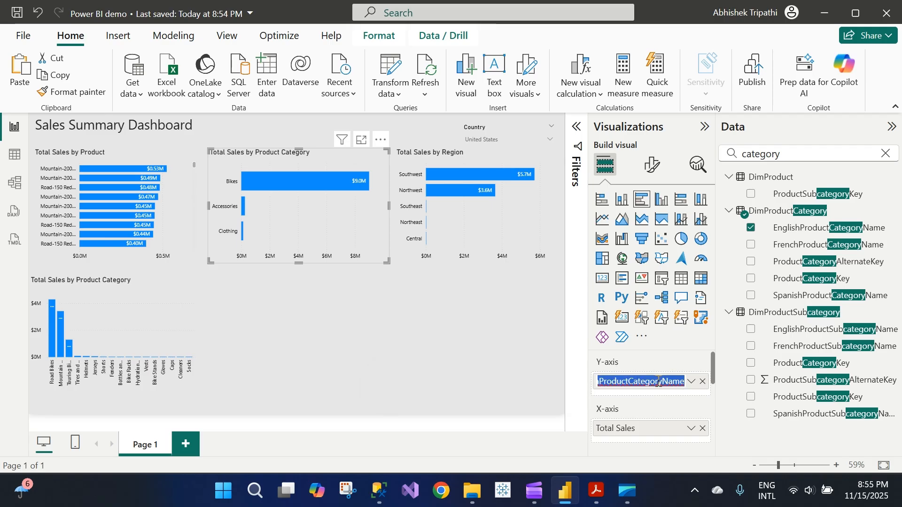
{"action": "type", "text": "Prod"}
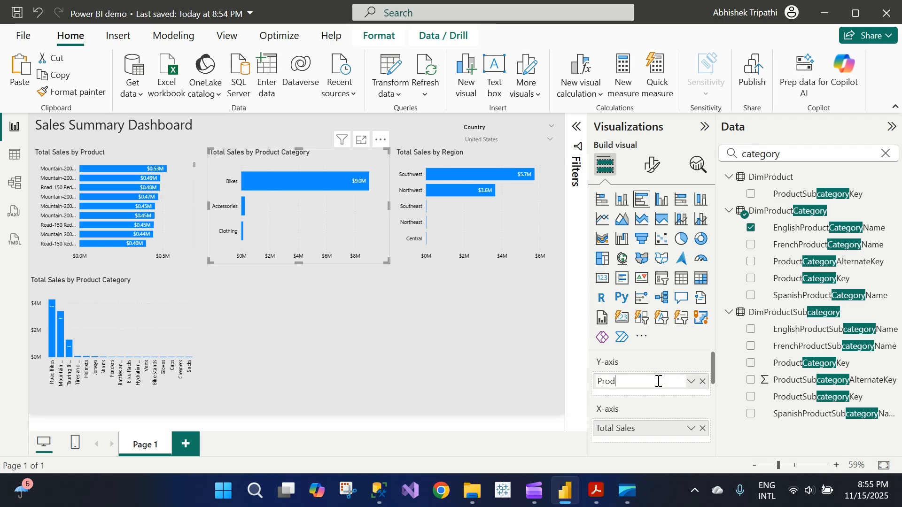
{"action": "type", "text": "uct Categ"}
{"action": "key", "text": "Return"}
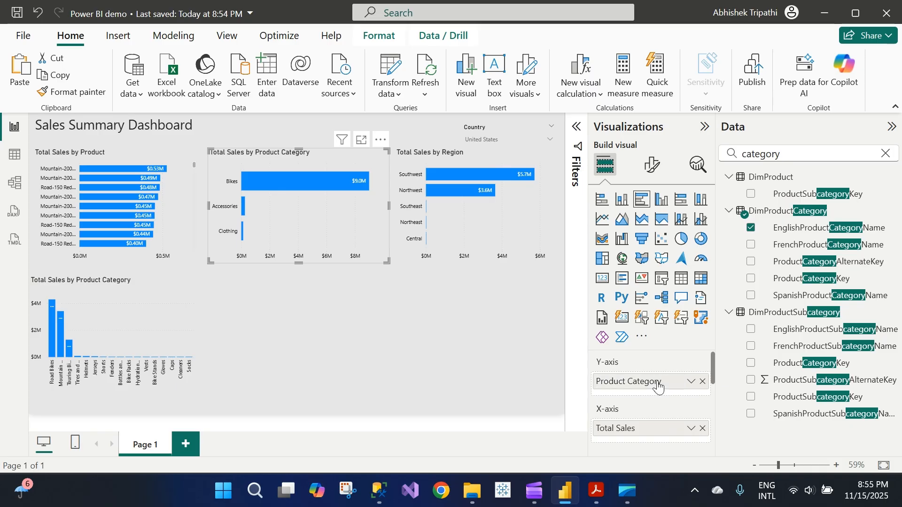
- Change the clustered column chart's title to "Total Sales by Product Subcategory"
{"action": "left_click", "coordinate": [166, 303]}
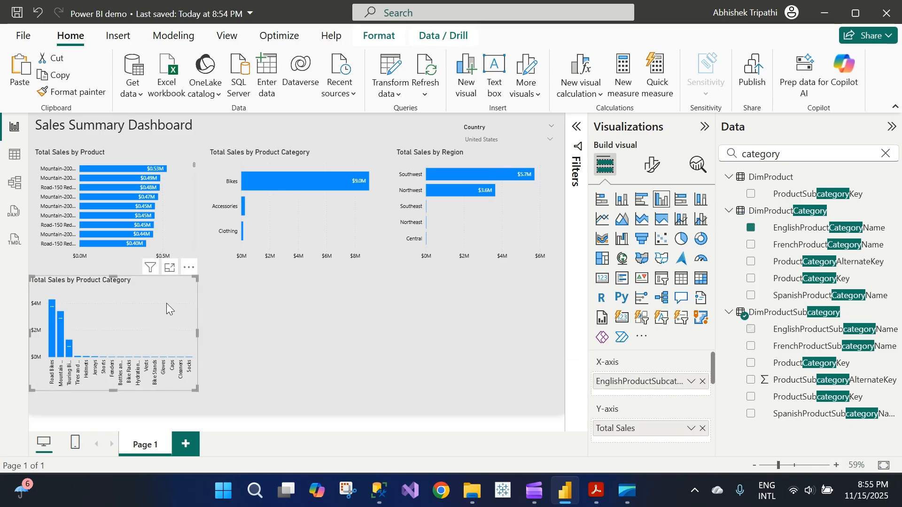
{"action": "left_click", "coordinate": [652, 165]}
{"action": "left_click", "coordinate": [651, 228]}
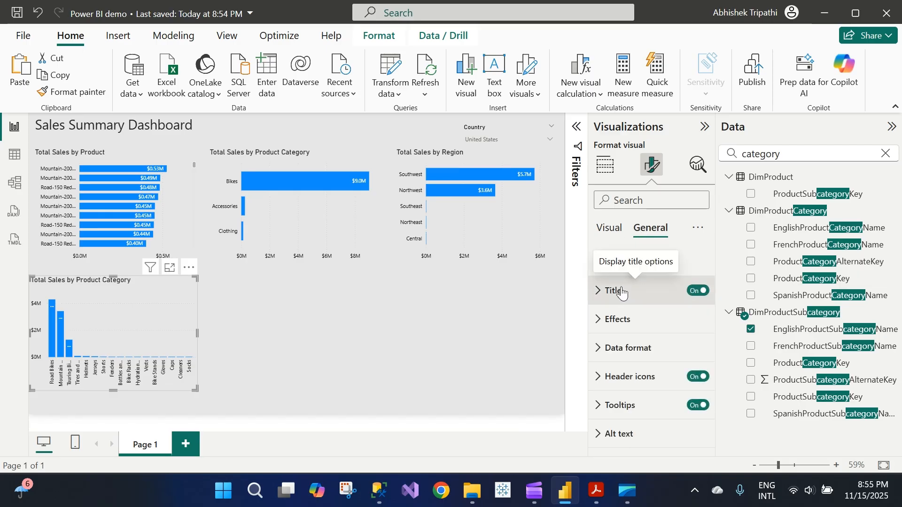
{"action": "left_click", "coordinate": [627, 292]}
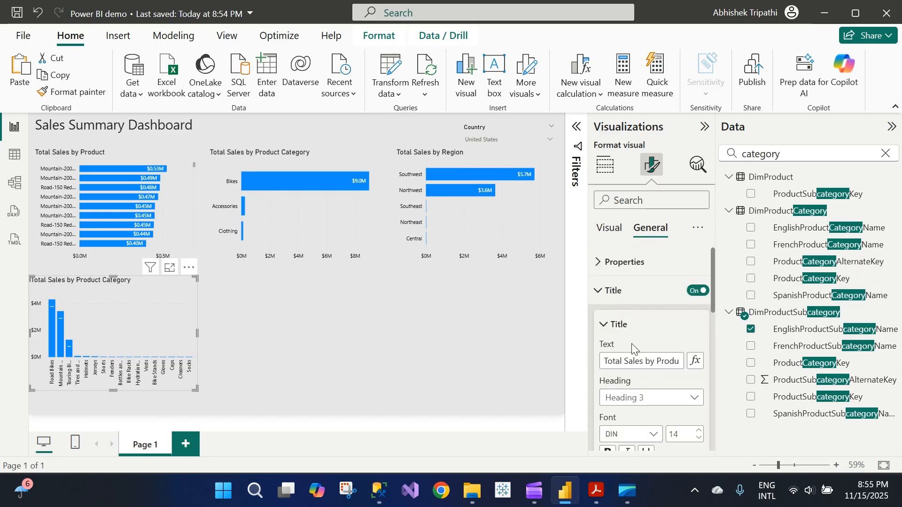
{"action": "left_click", "coordinate": [656, 361]}
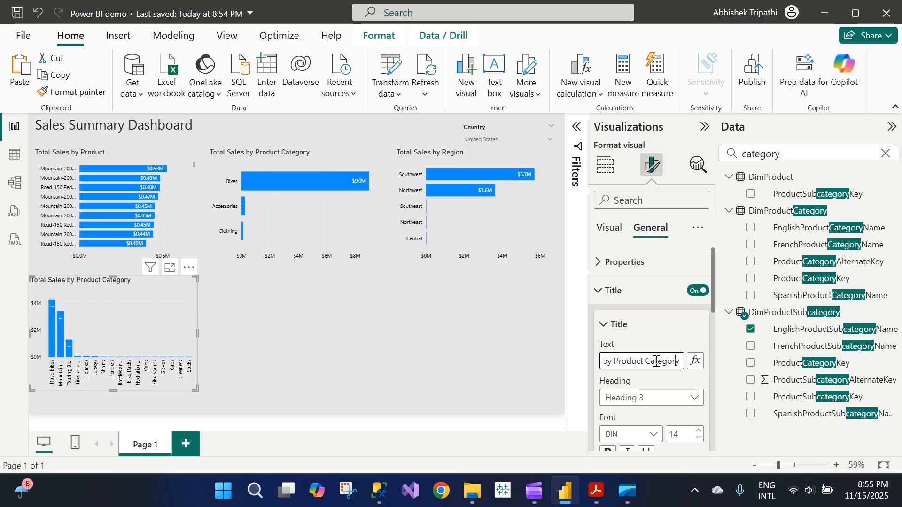
{"action": "key", "text": "BackSpace"}
{"action": "type", "text": "Subc"}
{"action": "left_click", "coordinate": [331, 310]}
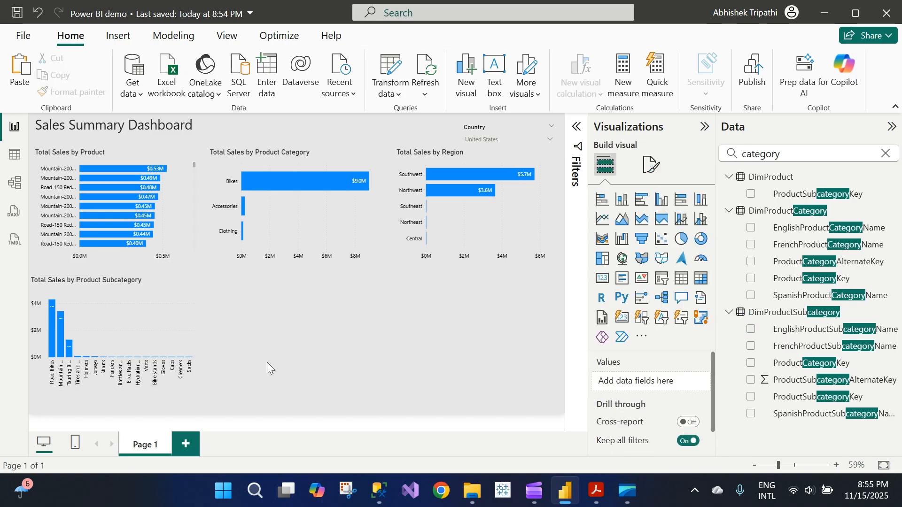
- Switch to the lab PDF and read its hands-on exercise, quick quiz and bonus challenge on the KPI card and region slicer
{"action": "key", "text": "alt+Tab"}
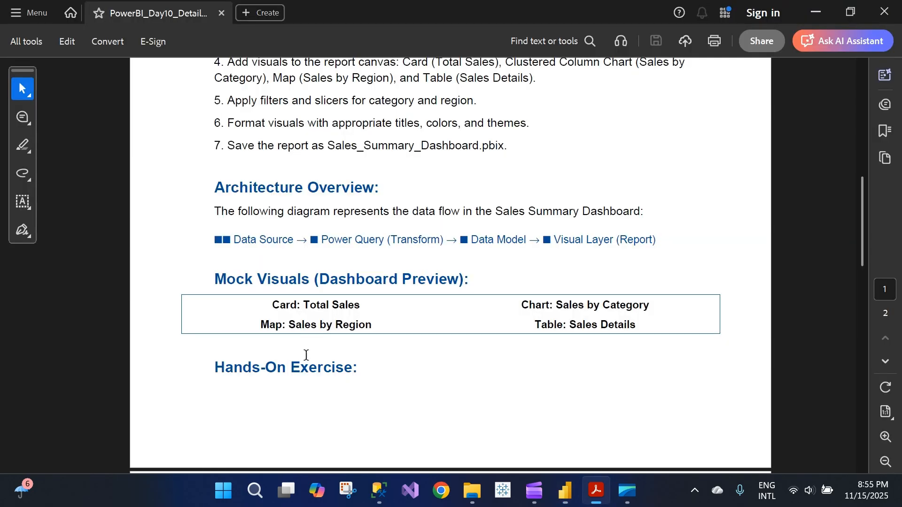
{"action": "scroll", "coordinate": [430, 325], "scroll_direction": "down", "scroll_amount": 8}
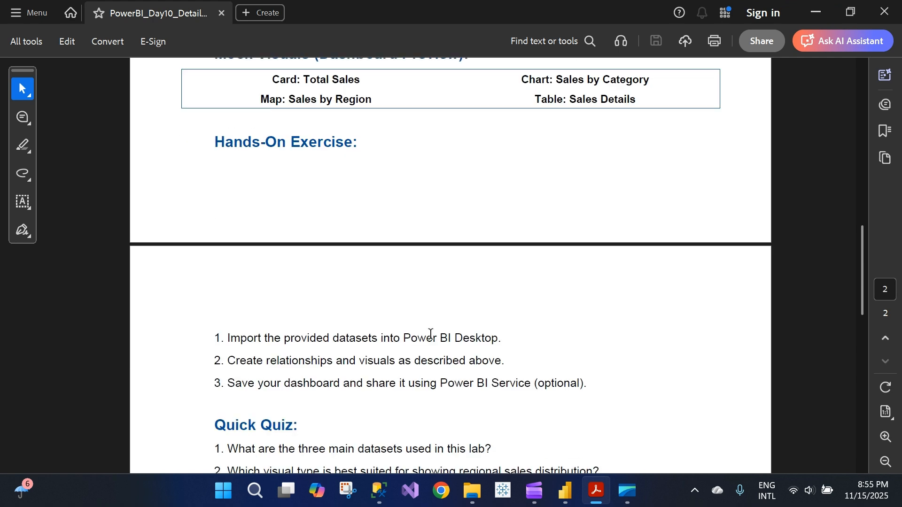
{"action": "scroll", "coordinate": [431, 336], "scroll_direction": "down", "scroll_amount": 2}
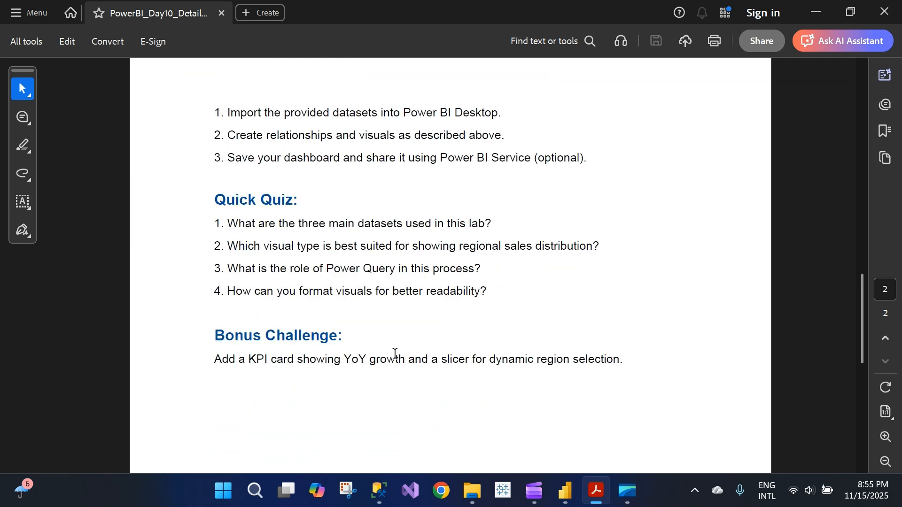
{"action": "left_click_drag", "start_coordinate": [217, 365], "coordinate": [622, 362]}
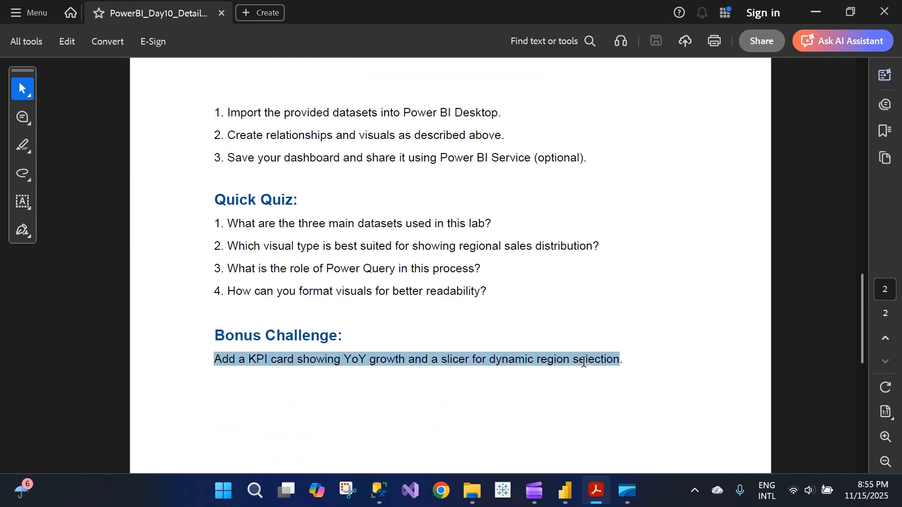
- Switch back to the Power BI report and nudge the Country slicer slightly up and to the right
{"action": "left_click", "coordinate": [296, 381]}
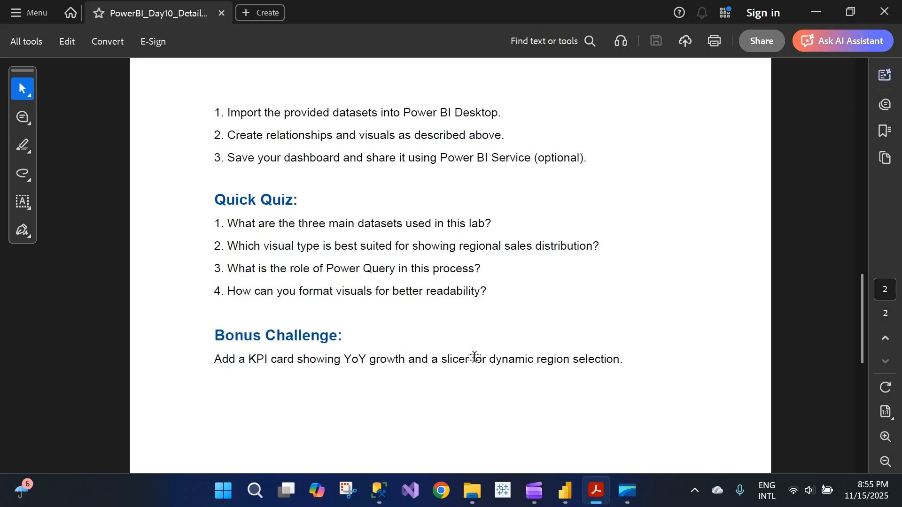
{"action": "key", "text": "alt+Tab"}
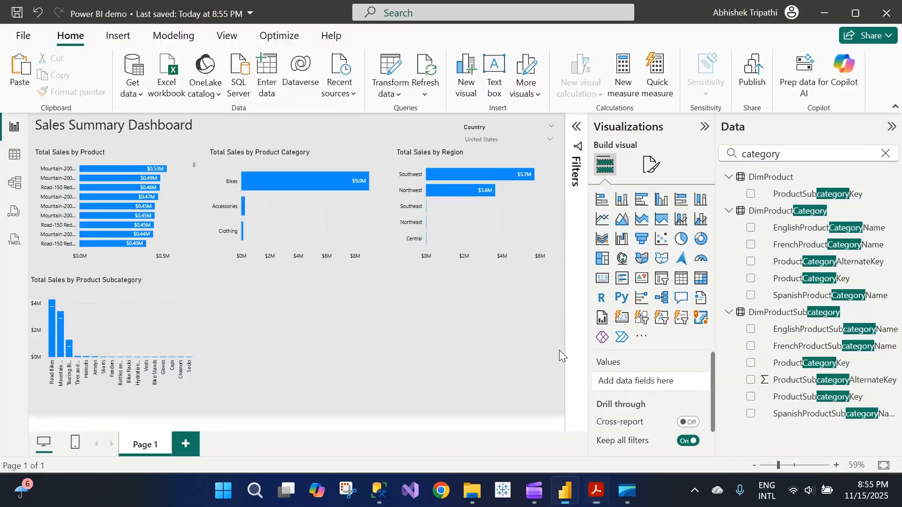
{"action": "left_click", "coordinate": [494, 128]}
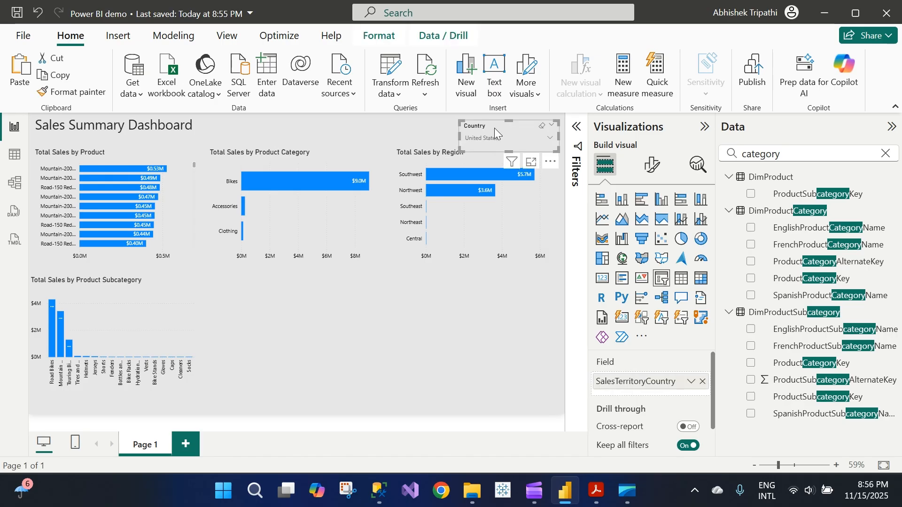
{"action": "key", "text": "Up"}
{"action": "key", "text": "Up"}
{"action": "key", "text": "Up"}
{"action": "key", "text": "Up"}
{"action": "key", "text": "Up"}
{"action": "key", "text": "Up"}
{"action": "key", "text": "Right"}
{"action": "key", "text": "Right"}
{"action": "key", "text": "Right"}
{"action": "key", "text": "Right"}
{"action": "key", "text": "Right"}
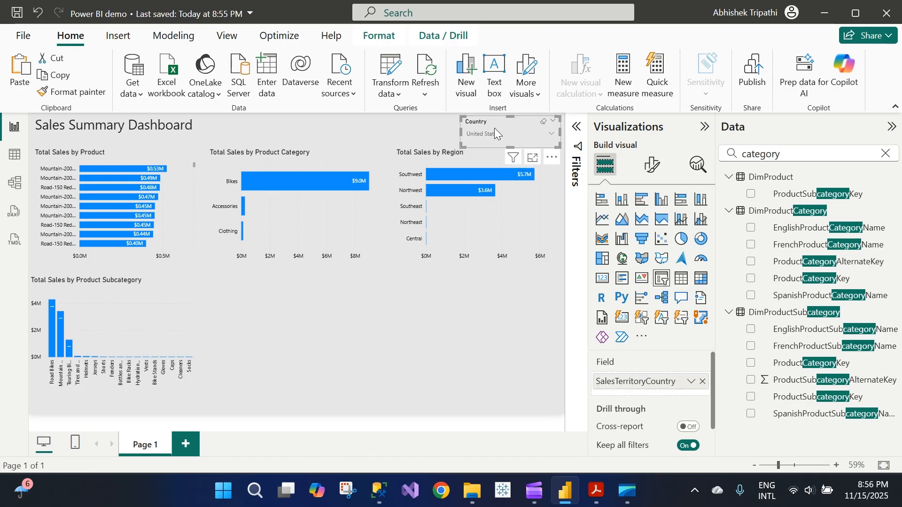
{"action": "left_click", "coordinate": [288, 359]}
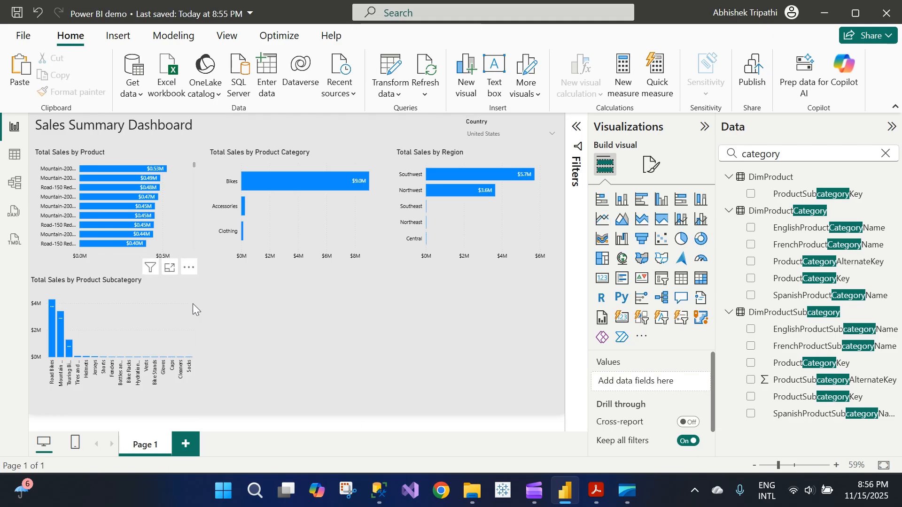
- Duplicate the product subcategory column chart beside the original and change the copy to a 100% stacked bar chart
{"action": "key", "text": "alt+Tab"}
{"action": "scroll", "coordinate": [401, 303], "scroll_direction": "up", "scroll_amount": 10}
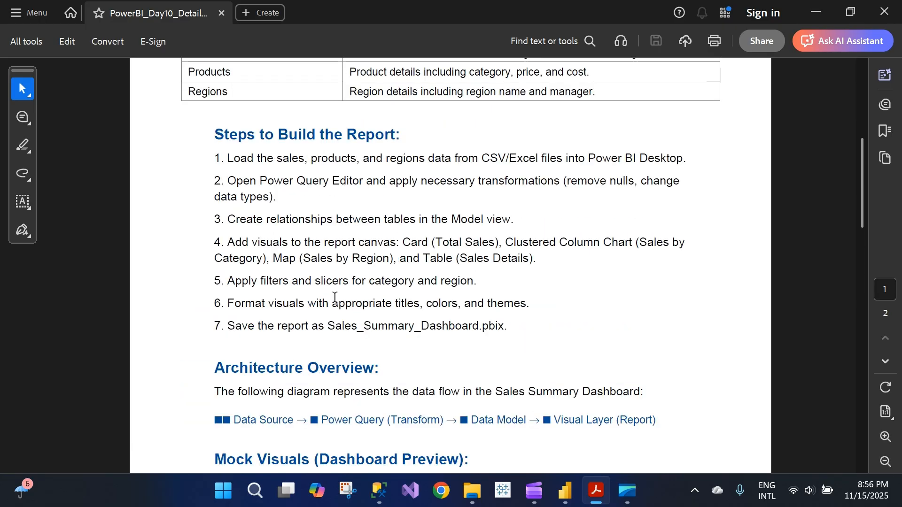
{"action": "key", "text": "alt+Tab"}
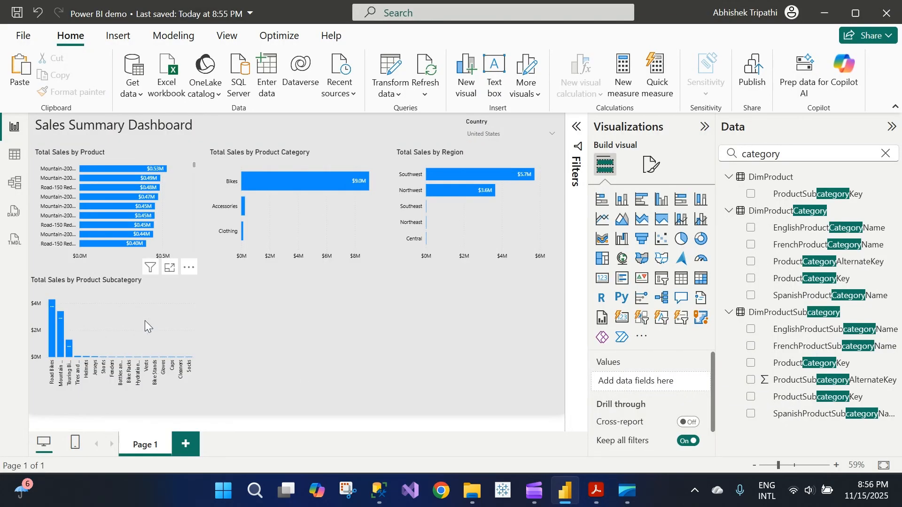
{"action": "left_click", "coordinate": [155, 307]}
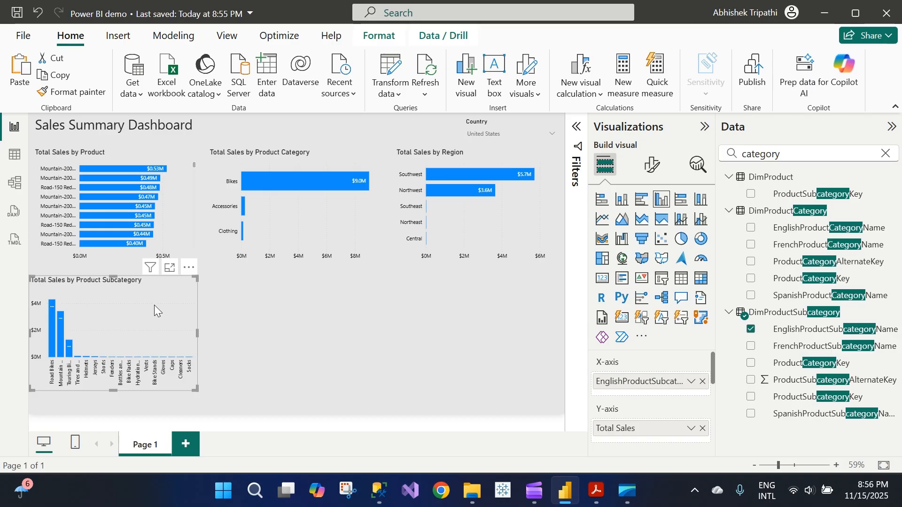
{"action": "left_click_drag", "start_coordinate": [154, 305], "coordinate": [342, 288]}
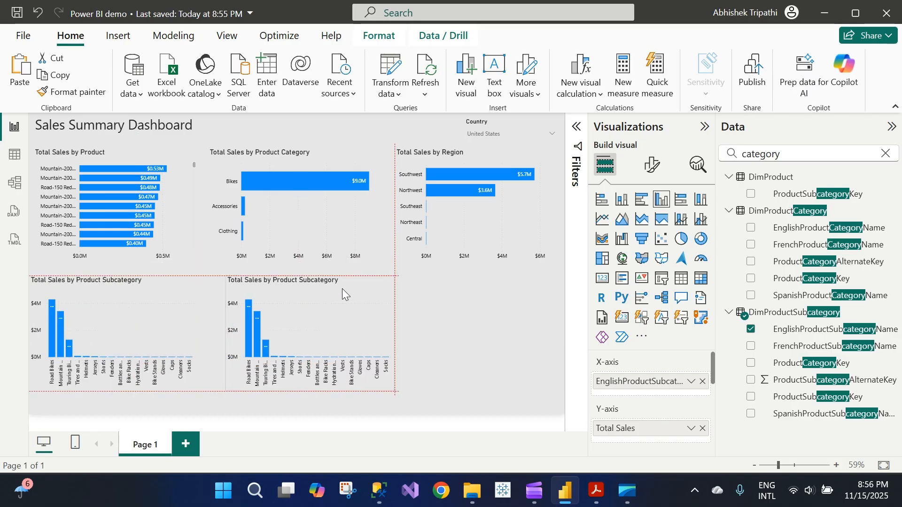
{"action": "left_click", "coordinate": [681, 203]}
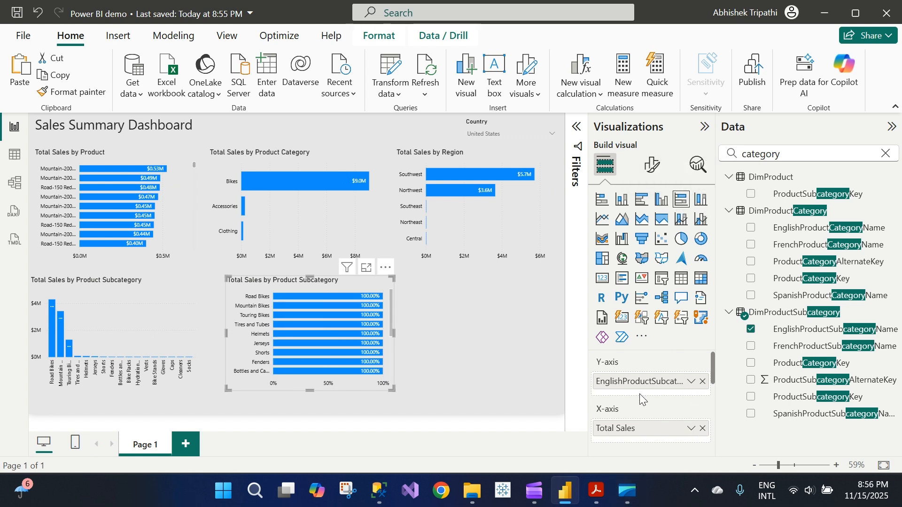
- Search the data fields for a profit field and clear the search
{"action": "double_click", "coordinate": [802, 152]}
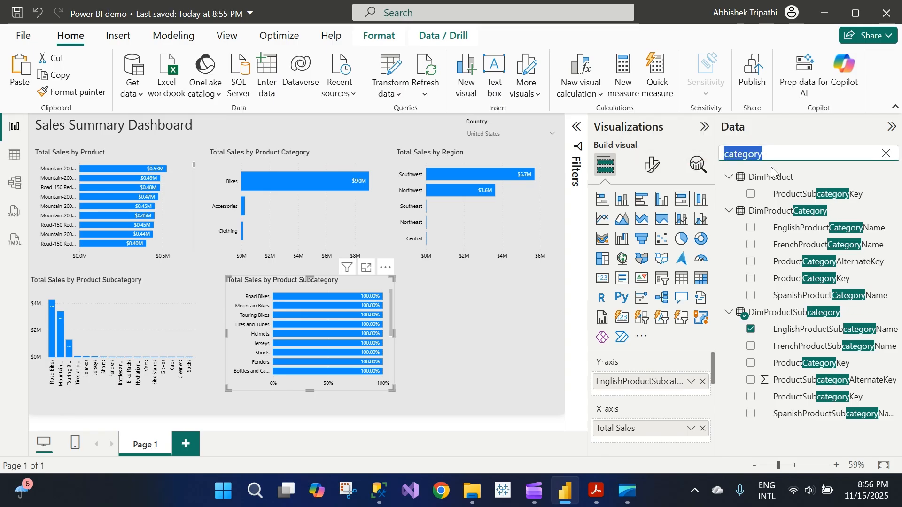
{"action": "type", "text": "prodi"}
{"action": "key", "text": "BackSpace"}
{"action": "key", "text": "BackSpace"}
{"action": "key", "text": "BackSpace"}
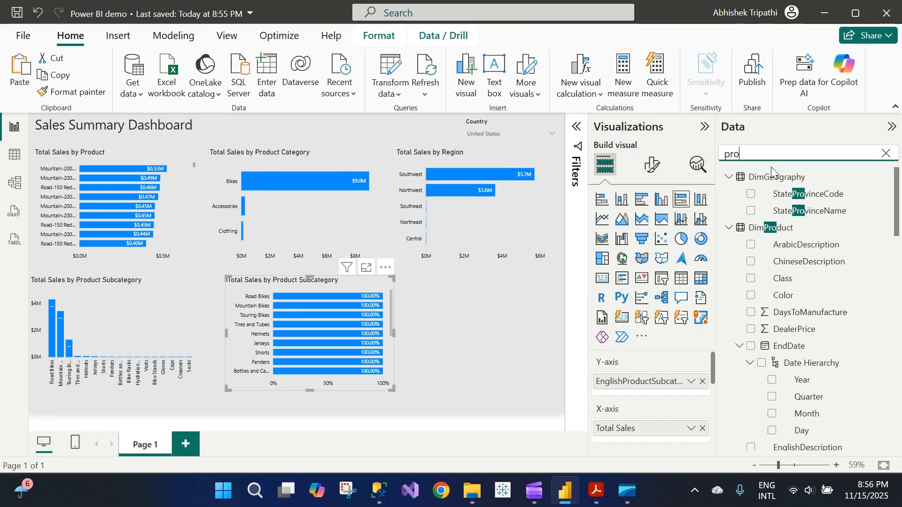
{"action": "type", "text": "fi"}
{"action": "key", "text": "BackSpace"}
{"action": "key", "text": "BackSpace"}
{"action": "type", "text": "ofi"}
{"action": "key", "text": "BackSpace"}
{"action": "key", "text": "BackSpace"}
{"action": "key", "text": "BackSpace"}
{"action": "key", "text": "BackSpace"}
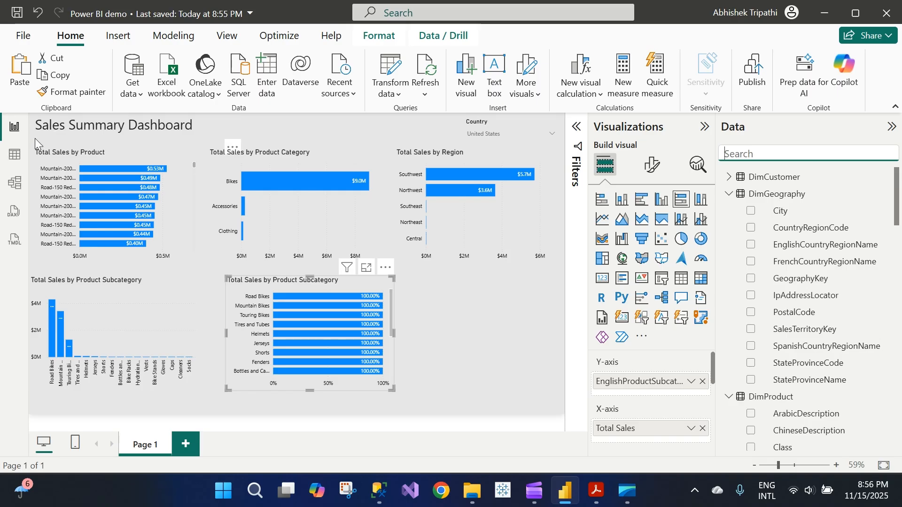
- Examine the FactInternetSales table data, checking the order quantity, unit price, product cost and sales amount columns
{"action": "left_click", "coordinate": [15, 155]}
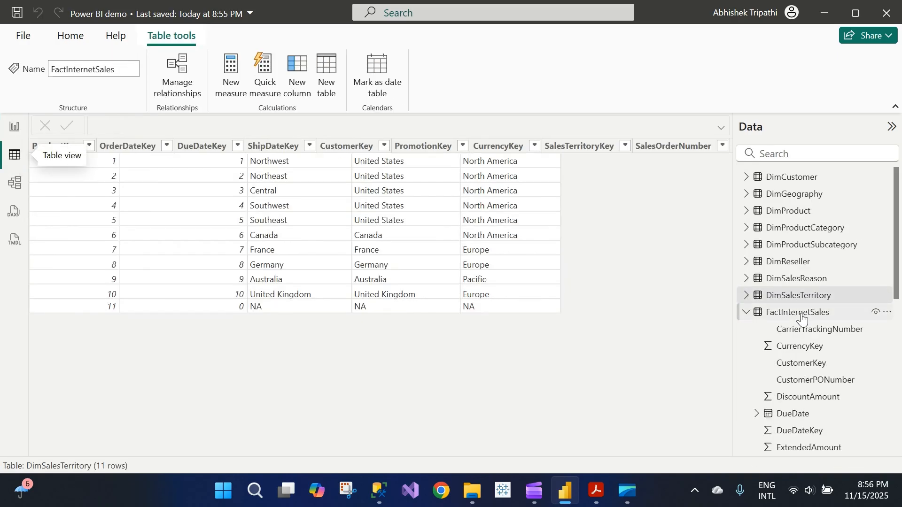
{"action": "left_click", "coordinate": [802, 312]}
{"action": "left_click_drag", "start_coordinate": [244, 450], "coordinate": [723, 439]}
{"action": "left_click", "coordinate": [4, 131]}
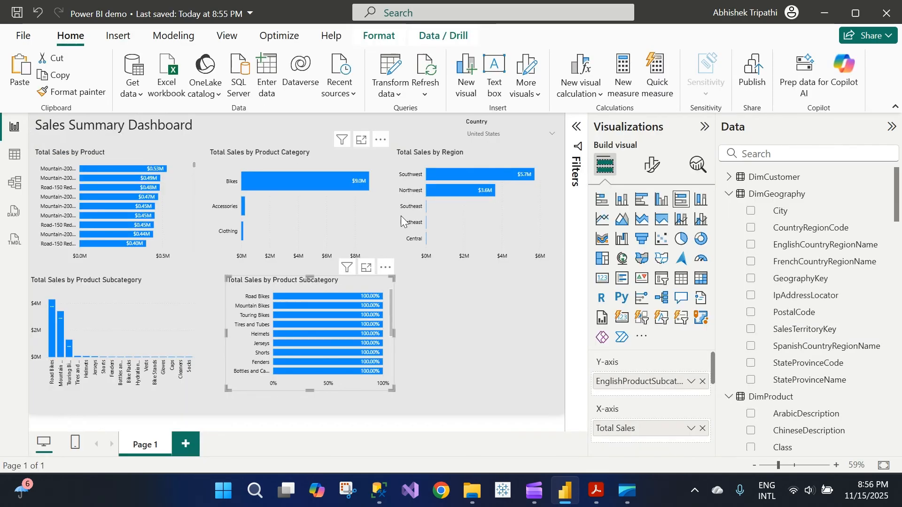
{"action": "left_click", "coordinate": [456, 359]}
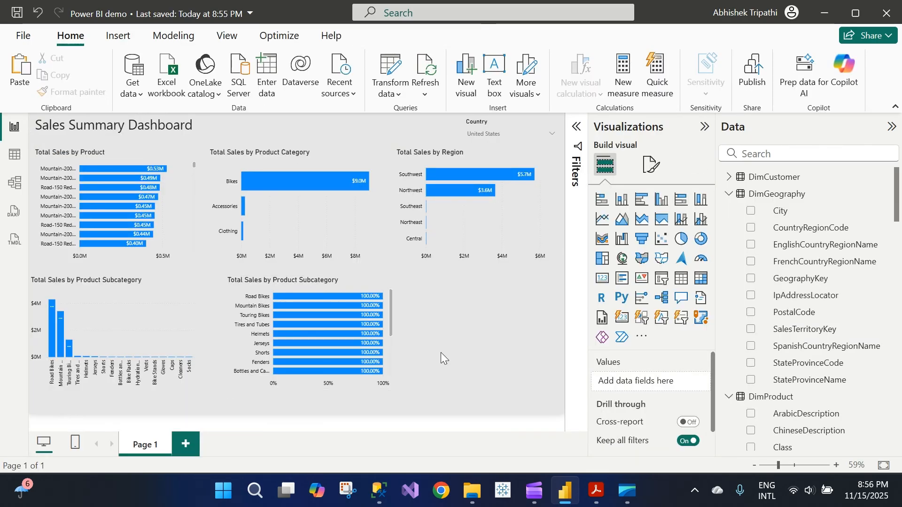
{"action": "left_click", "coordinate": [352, 295]}
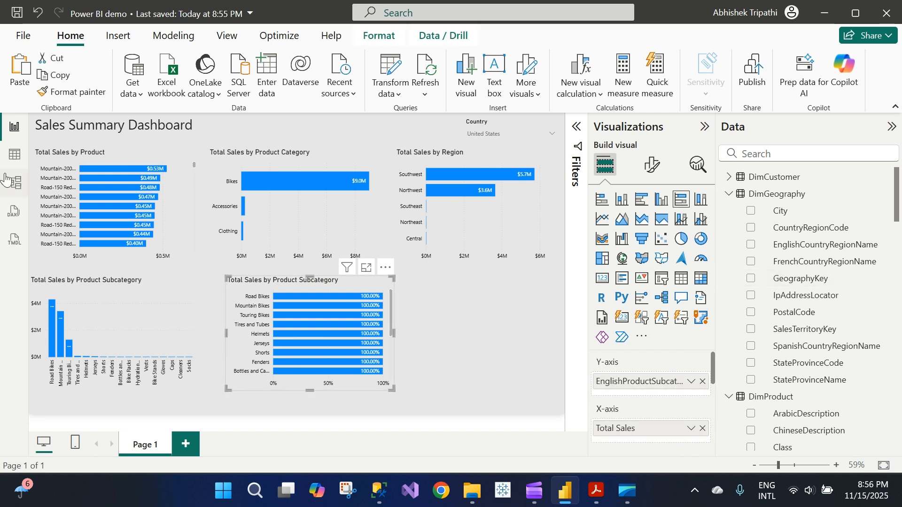
{"action": "left_click", "coordinate": [14, 155]}
{"action": "left_click_drag", "start_coordinate": [537, 452], "coordinate": [317, 452]}
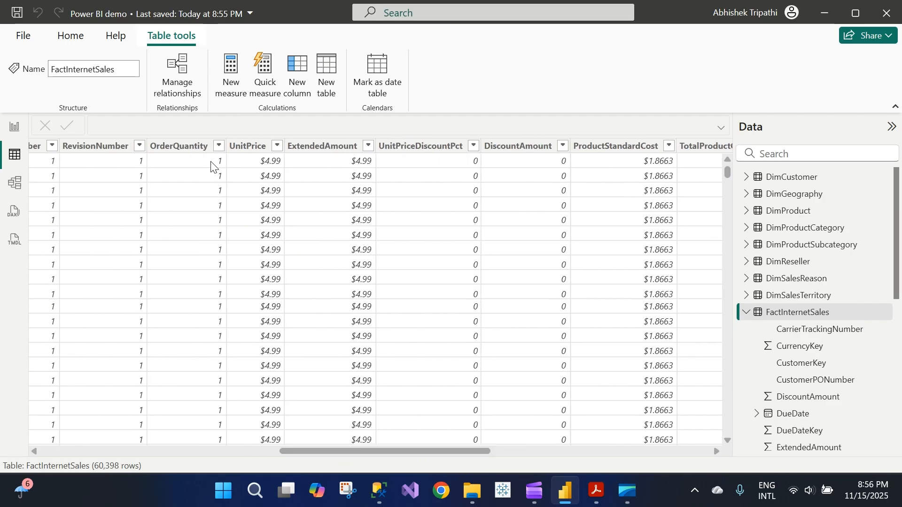
{"action": "left_click", "coordinate": [202, 146]}
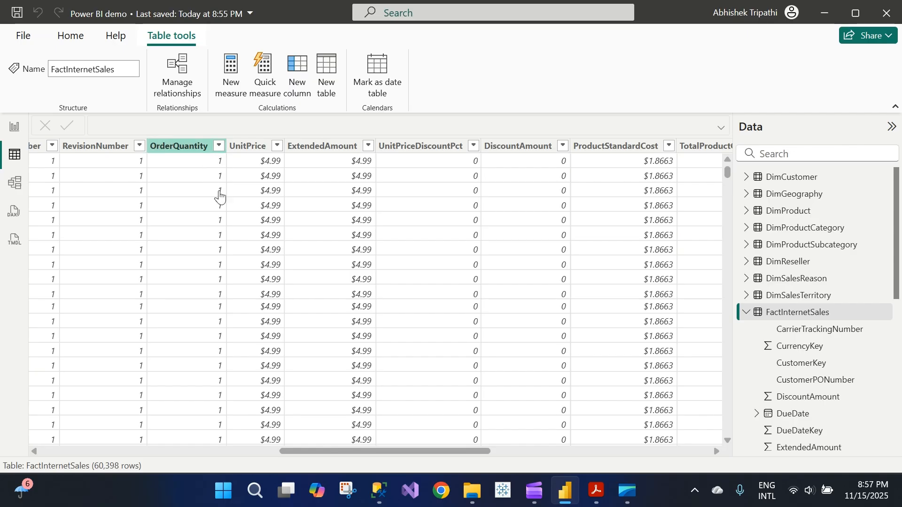
{"action": "left_click", "coordinate": [403, 316]}
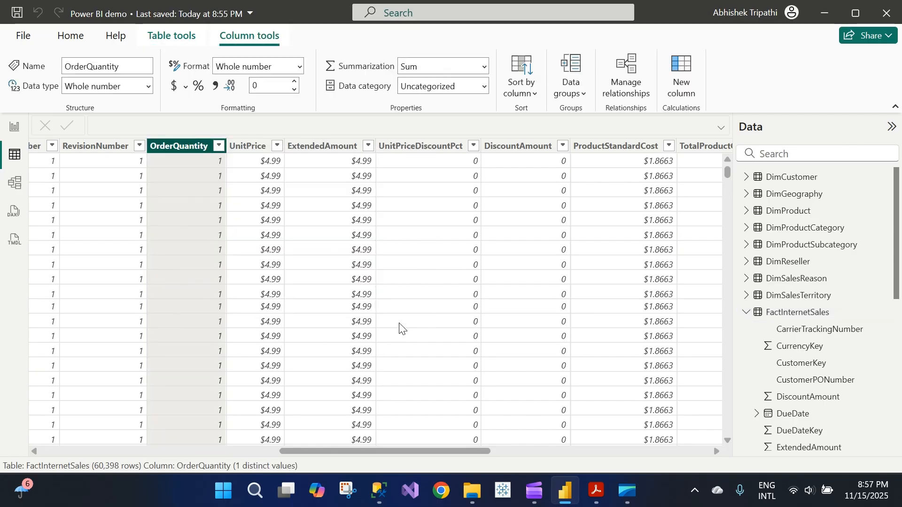
{"action": "left_click_drag", "start_coordinate": [405, 446], "coordinate": [656, 451]}
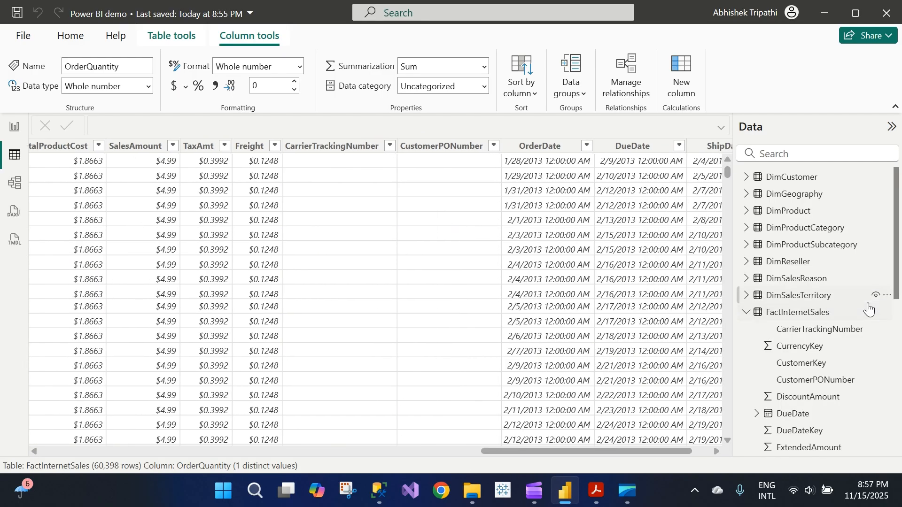
- Try to define a Profit measure on the FactInternetSales table, starting from the [Total Sales] measure
{"action": "left_click", "coordinate": [887, 313]}
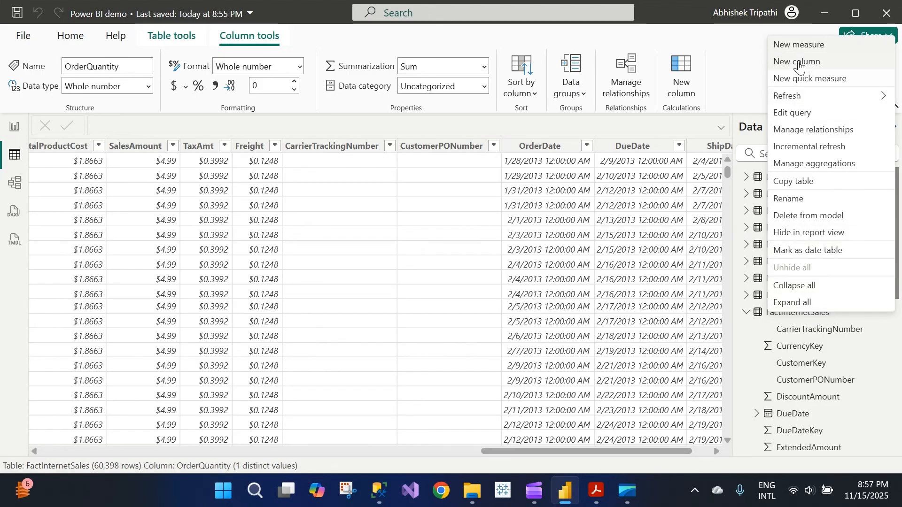
{"action": "left_click", "coordinate": [800, 46]}
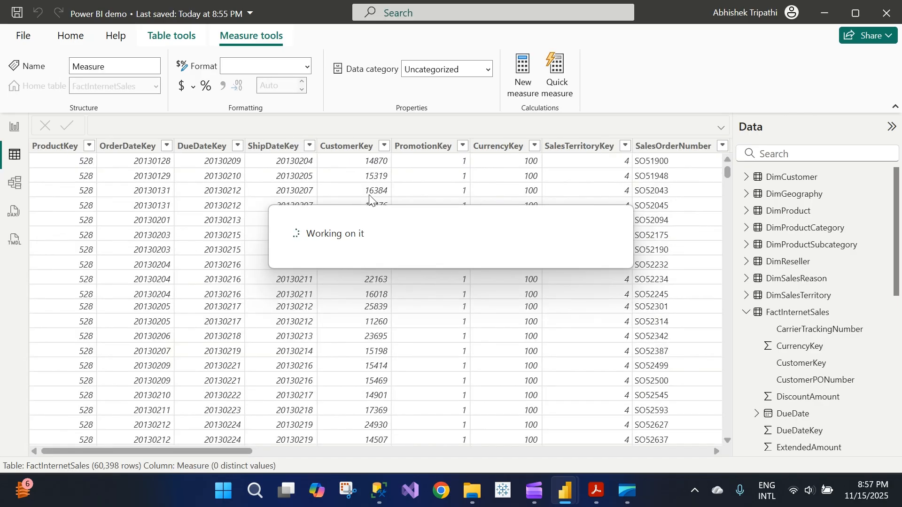
{"action": "type", "text": "Prof"}
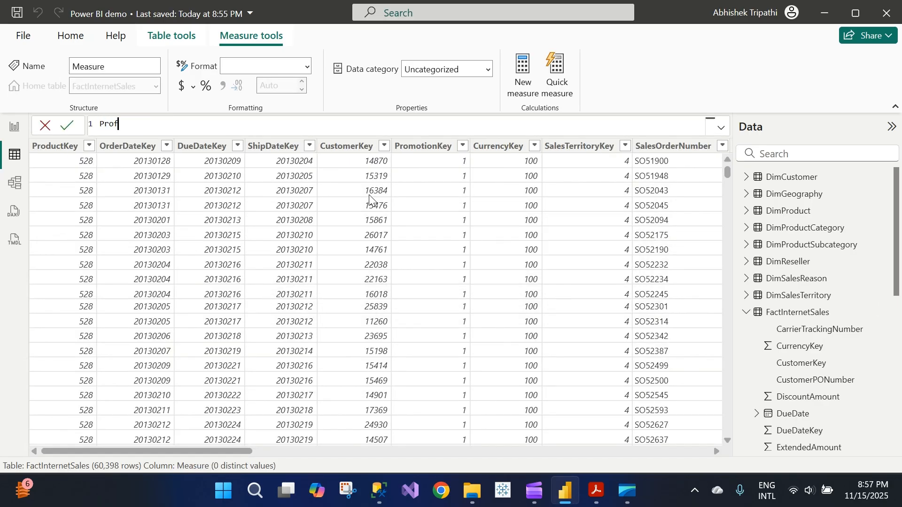
{"action": "type", "text": "it = "}
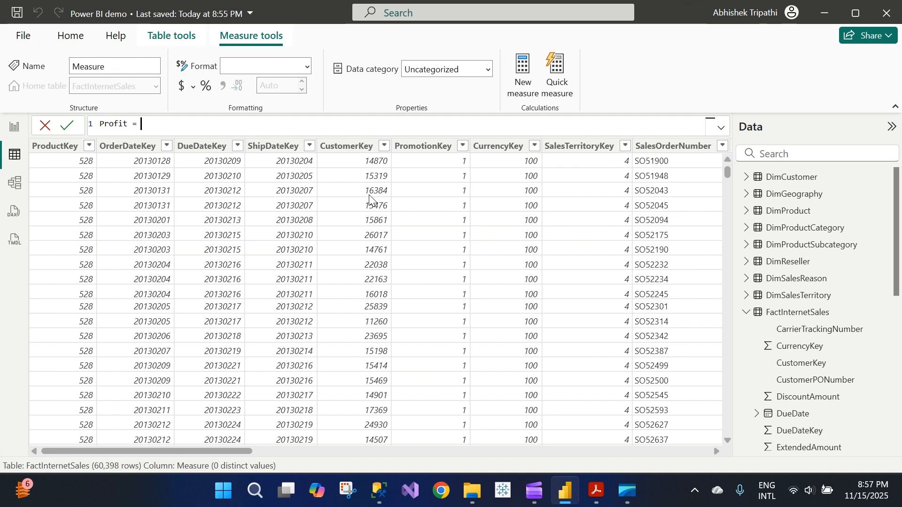
{"action": "type", "text": "salesamo"}
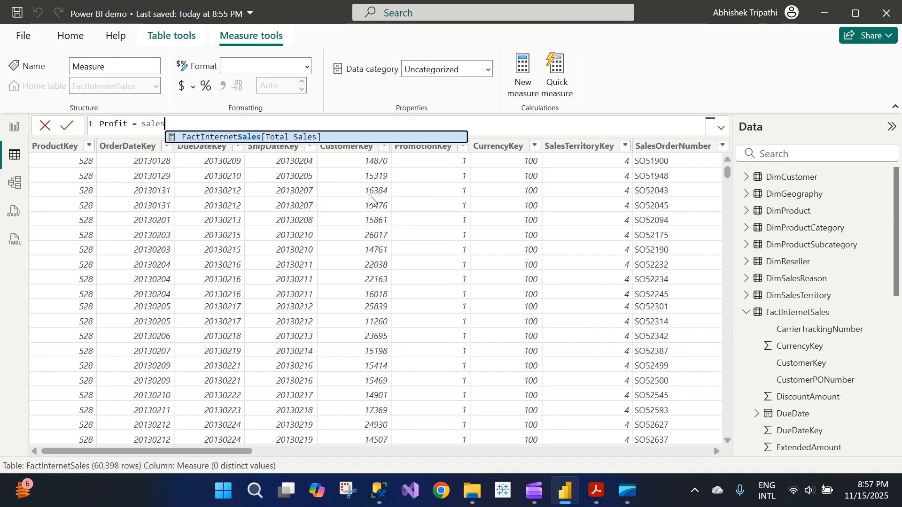
{"action": "key", "text": "BackSpace"}
{"action": "key", "text": "BackSpace"}
{"action": "key", "text": "BackSpace"}
{"action": "key", "text": "BackSpace"}
{"action": "key", "text": "BackSpace"}
{"action": "key", "text": "BackSpace"}
{"action": "key", "text": "BackSpace"}
{"action": "key", "text": "BackSpace"}
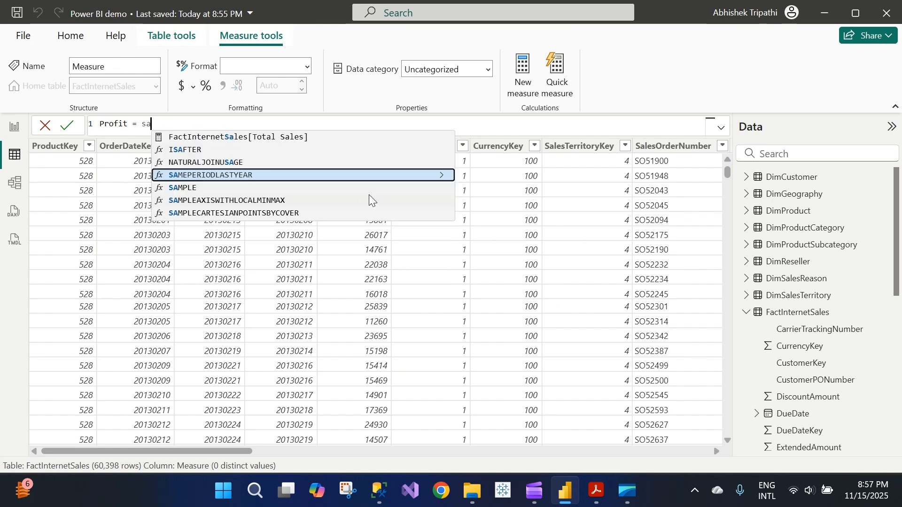
{"action": "type", "text": "Su"}
{"action": "key", "text": "BackSpace"}
{"action": "key", "text": "BackSpace"}
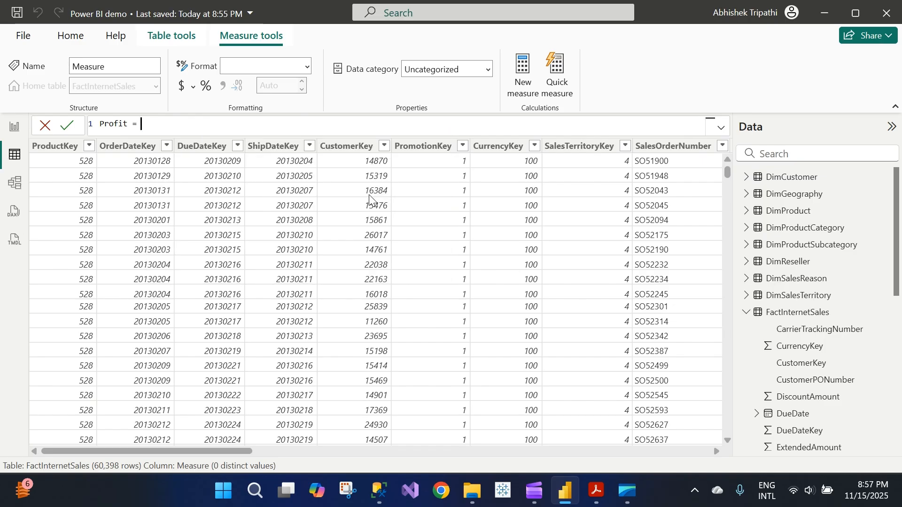
{"action": "type", "text": "Total"}
{"action": "key", "text": "Tab"}
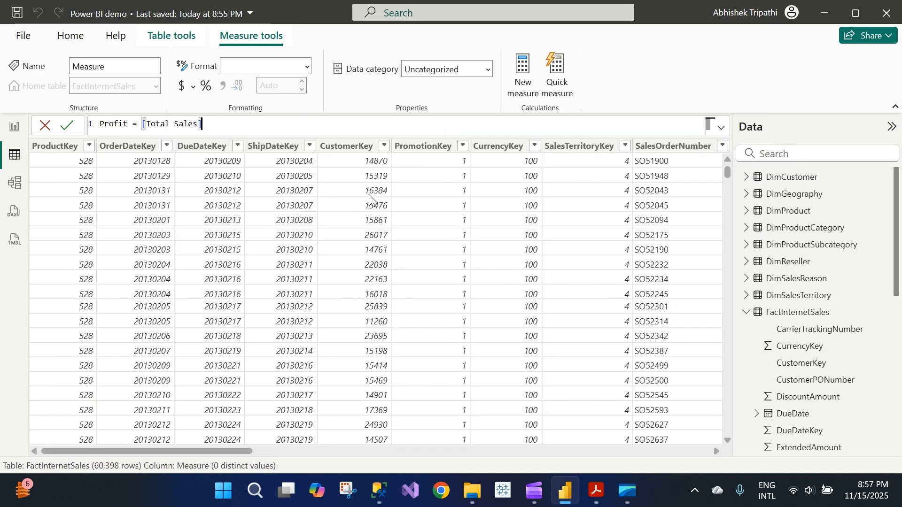
{"action": "key", "text": "Return"}
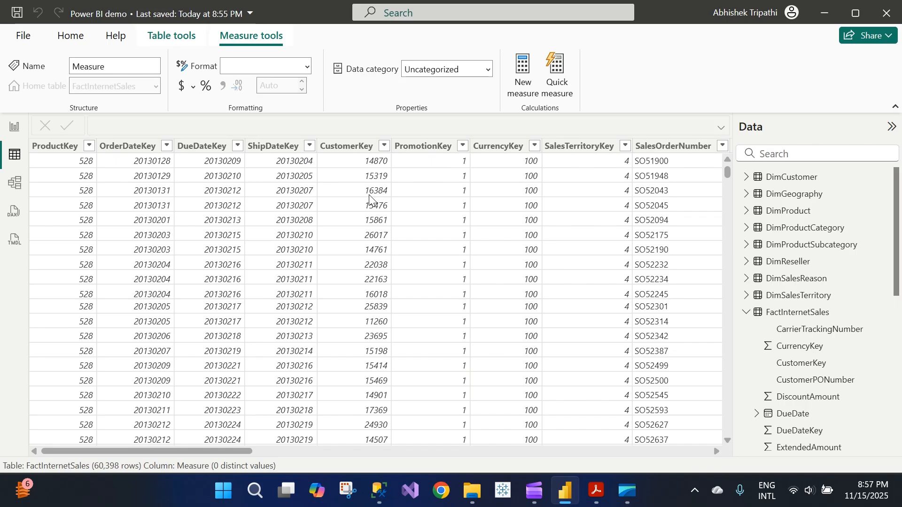
- Create a measure in the FactInternetSales table: Total Unit Price = SUM(FactInternetSales[UnitPrice])
{"action": "left_click", "coordinate": [866, 311]}
{"action": "right_click", "coordinate": [872, 312]}
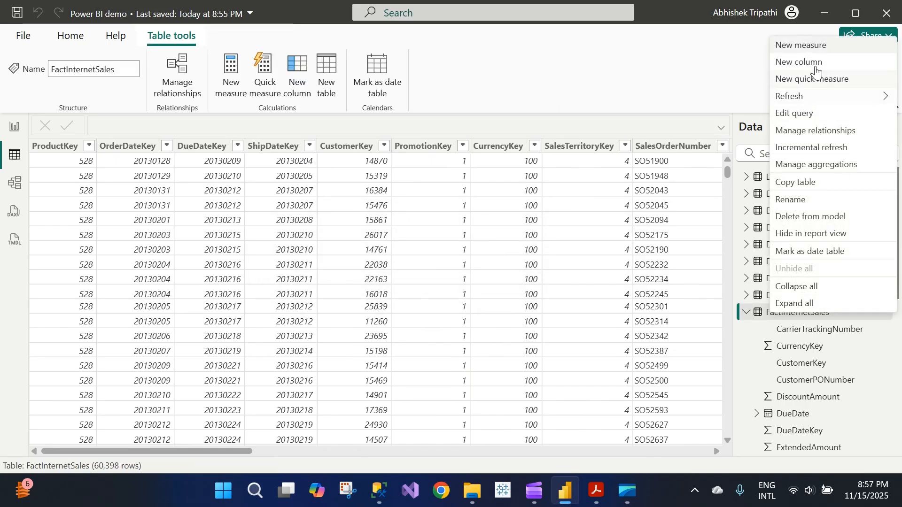
{"action": "left_click", "coordinate": [818, 50]}
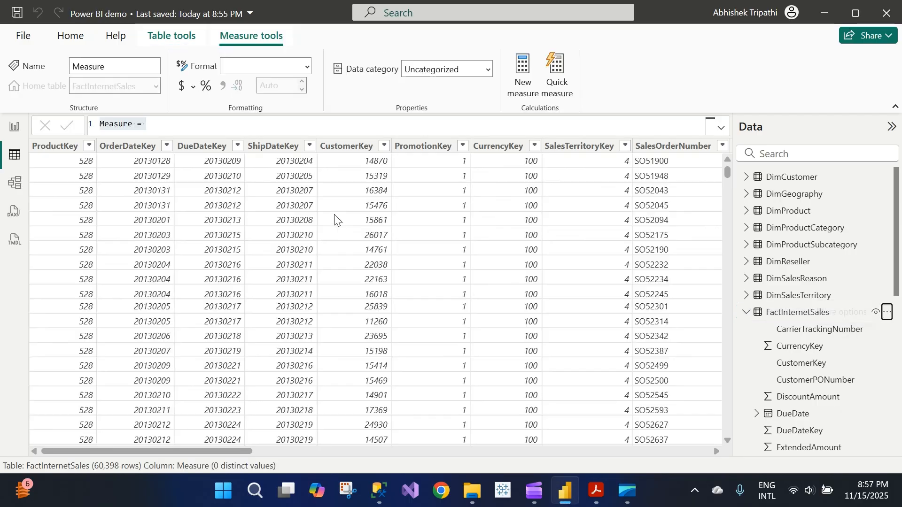
{"action": "type", "text": "Unit"}
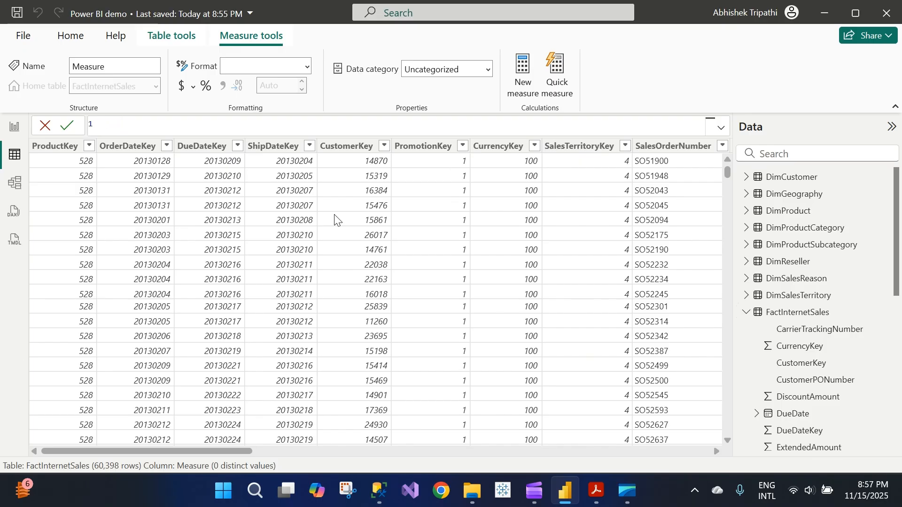
{"action": "type", "text": "Prioc"}
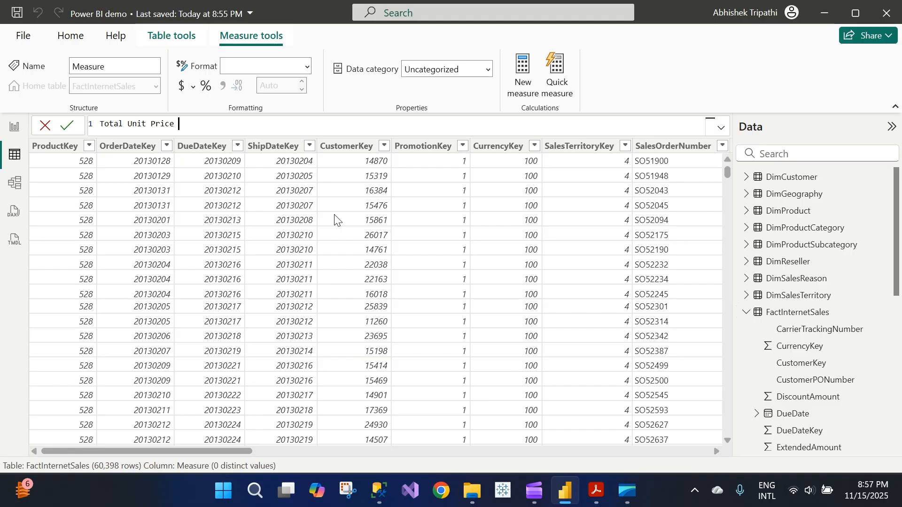
{"action": "type", "text": " = sum"}
{"action": "key", "text": "Tab"}
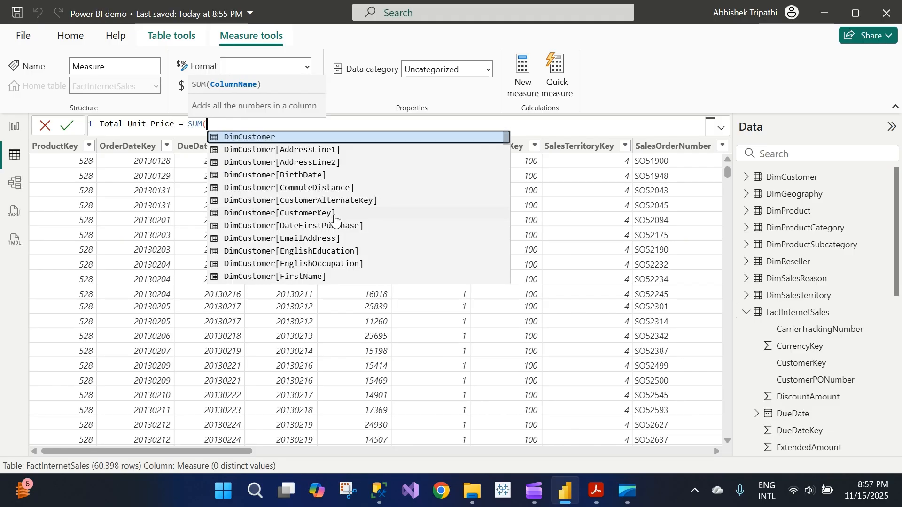
{"action": "type", "text": "unit"}
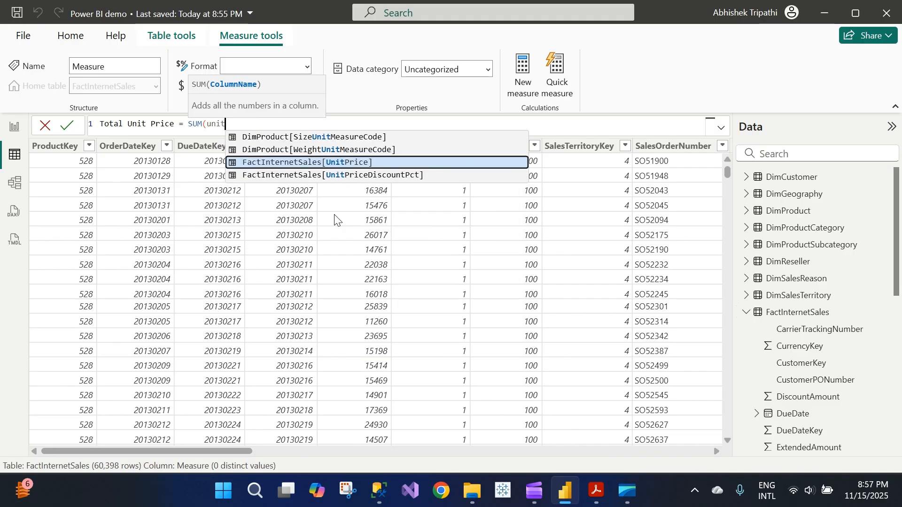
{"action": "key", "text": "Tab"}
{"action": "type", "text": ")"}
{"action": "key", "text": "Return"}
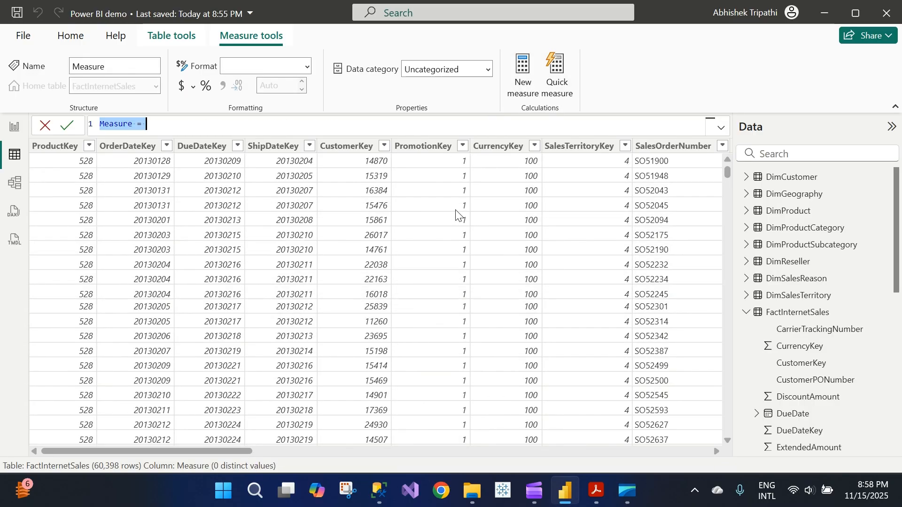
- Try to define a FactInternetSales measure as Profit = [Total Sales] * [Total Unit Price]
{"action": "type", "text": "Profit"}
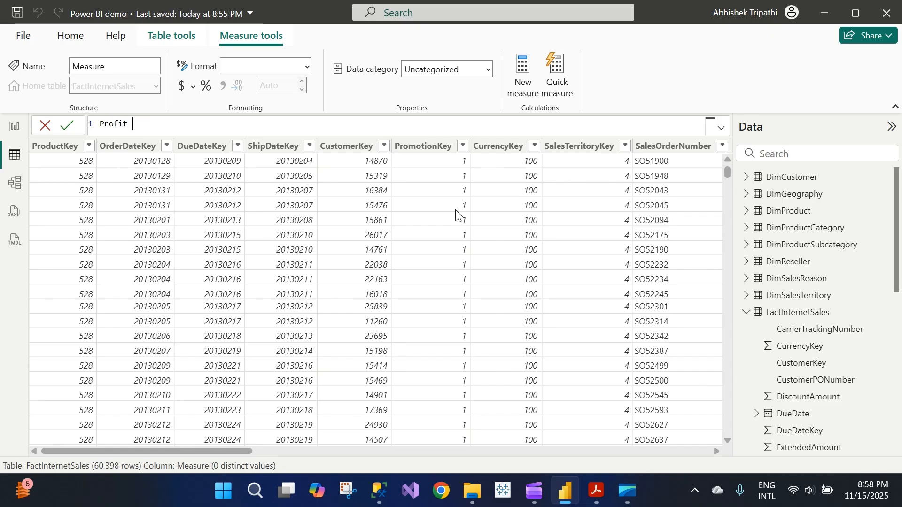
{"action": "type", "text": " = [Total Sales]"}
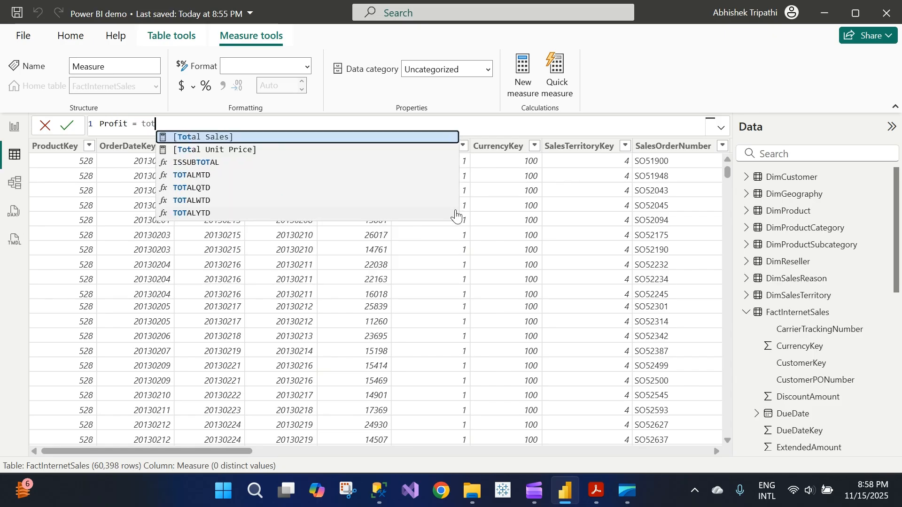
{"action": "type", "text": " * [Total Sales] *"}
{"action": "key", "text": "Down"}
{"action": "key", "text": "Tab"}
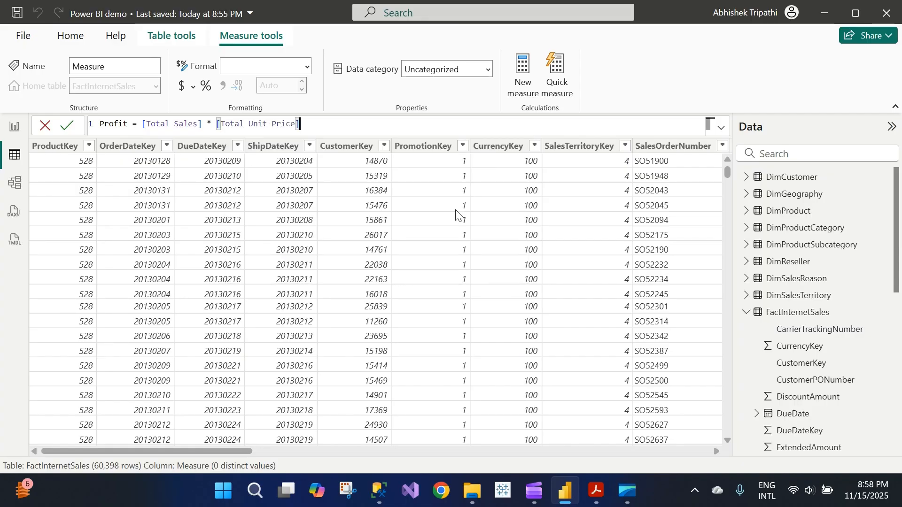
{"action": "key", "text": "Return"}
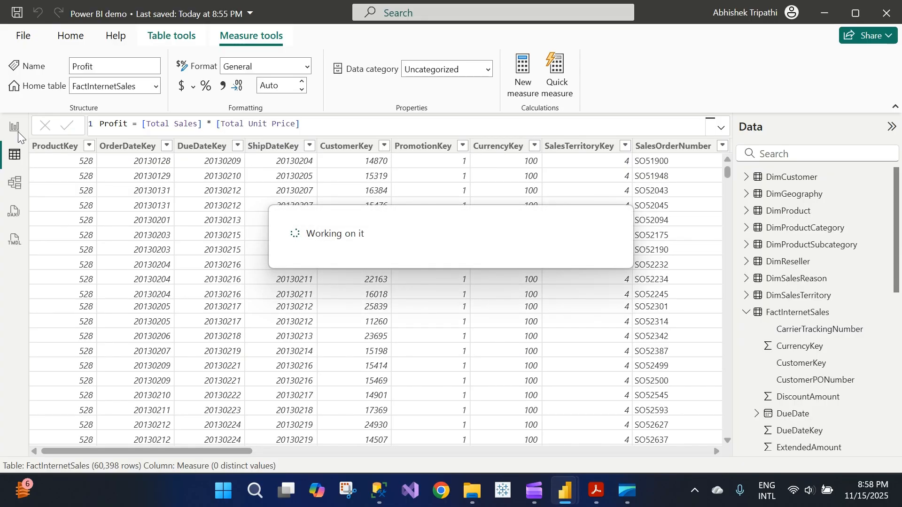
- Return to the report page and search the data fields for the profit measure, then clear the search
{"action": "left_click", "coordinate": [15, 127]}
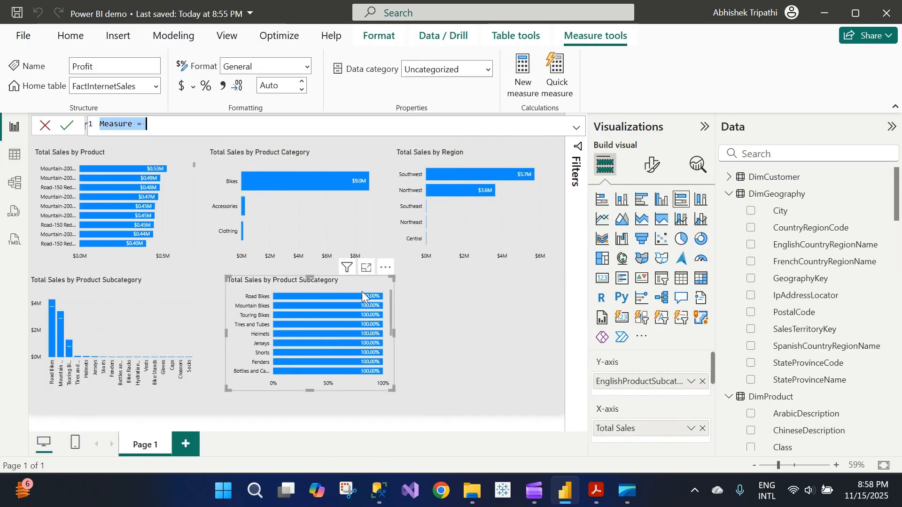
{"action": "left_click", "coordinate": [754, 154]}
{"action": "type", "text": "prod"}
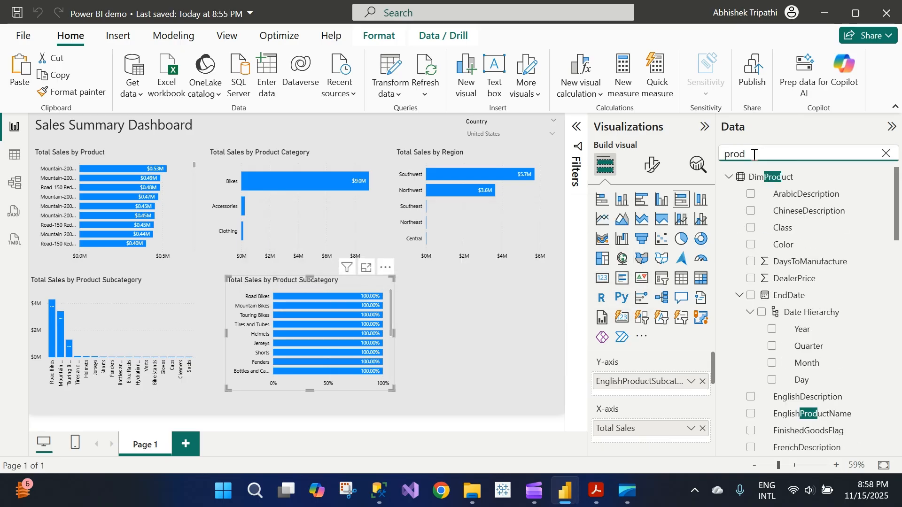
{"action": "key", "text": "BackSpace"}
{"action": "type", "text": "fit"}
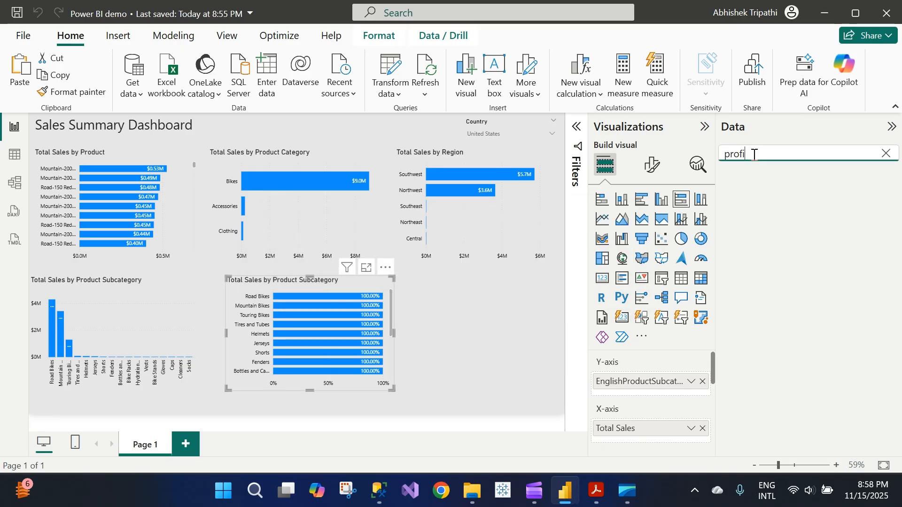
{"action": "key", "text": "BackSpace"}
{"action": "key", "text": "BackSpace"}
{"action": "key", "text": "BackSpace"}
{"action": "key", "text": "BackSpace"}
{"action": "key", "text": "BackSpace"}
{"action": "key", "text": "BackSpace"}
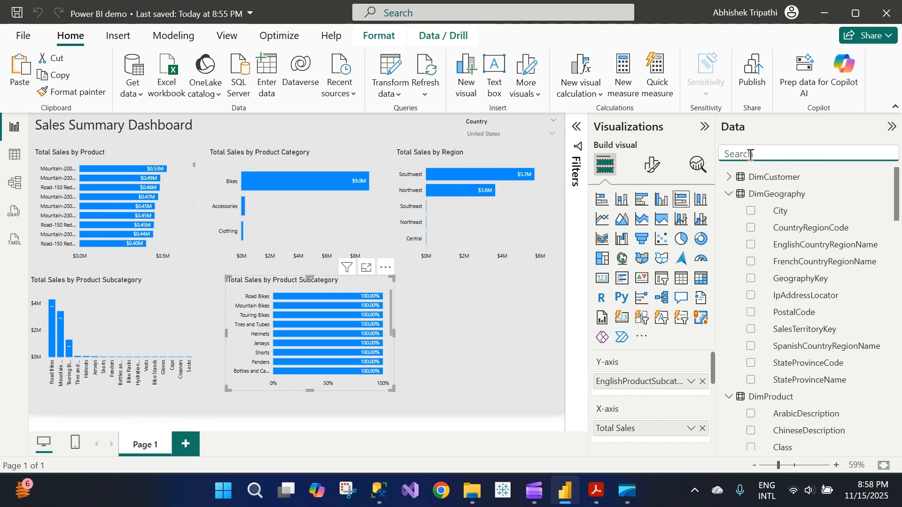
- Search the data fields for the total measures and once more for profit, leaving the search empty
{"action": "type", "text": "tota"}
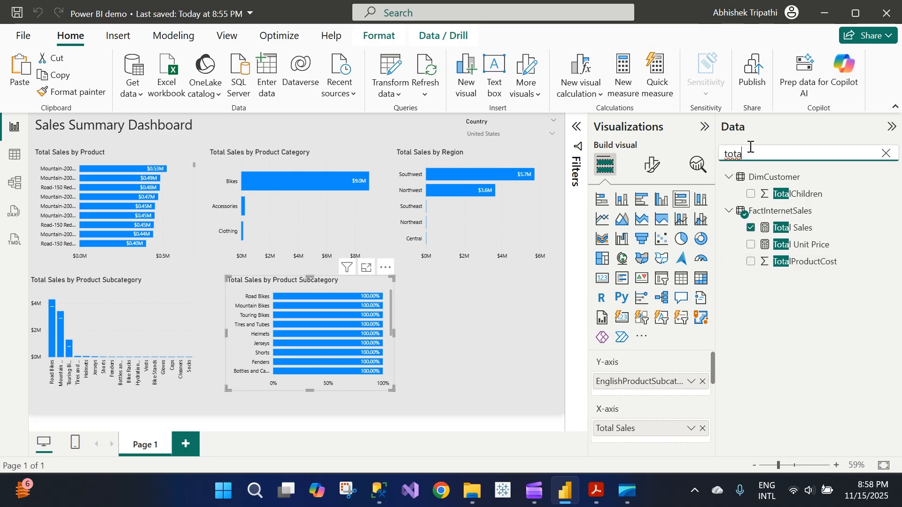
{"action": "double_click", "coordinate": [738, 153]}
{"action": "type", "text": "pro"}
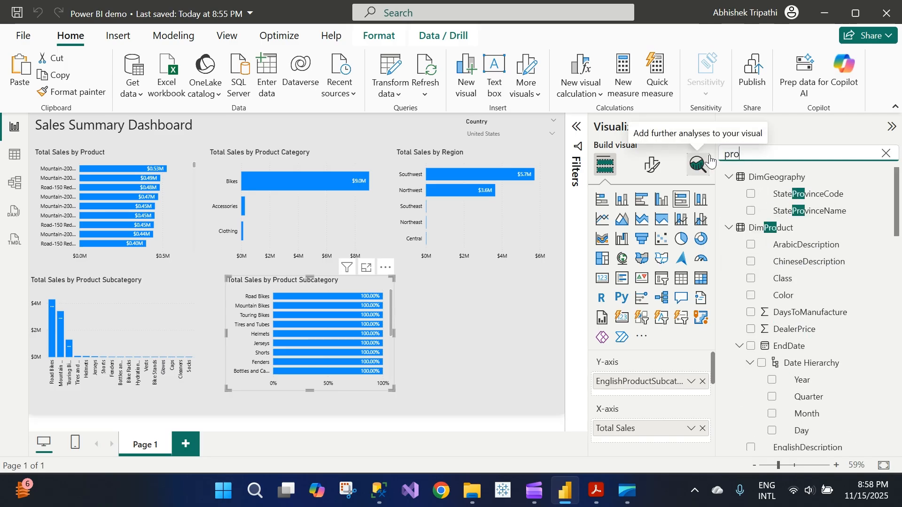
{"action": "key", "text": "BackSpace"}
{"action": "type", "text": "fi"}
{"action": "key", "text": "BackSpace"}
{"action": "key", "text": "BackSpace"}
{"action": "key", "text": "BackSpace"}
{"action": "key", "text": "BackSpace"}
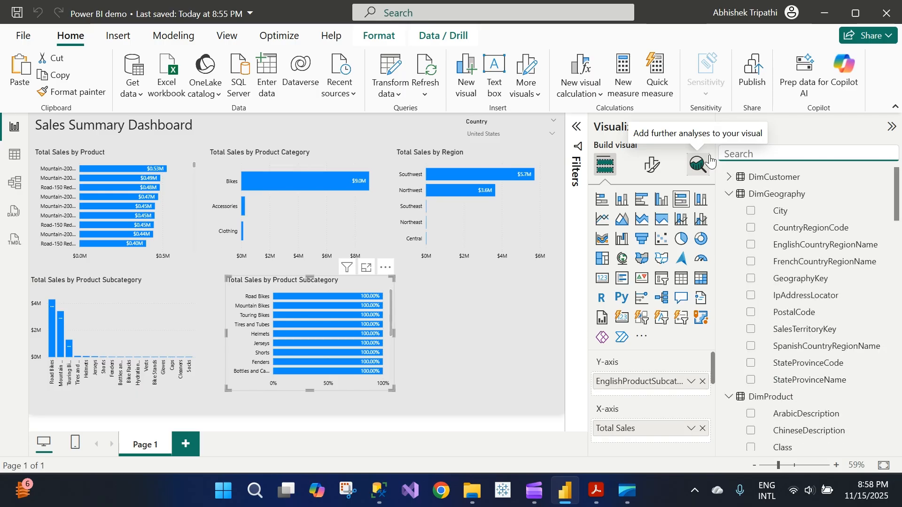
- Redefine the blank Measure in FactInternetSales as Total Profit = [Total Sales] * [Total Unit Price]
{"action": "scroll", "coordinate": [845, 324], "scroll_direction": "down", "scroll_amount": 8}
{"action": "scroll", "coordinate": [844, 324], "scroll_direction": "down", "scroll_amount": 10}
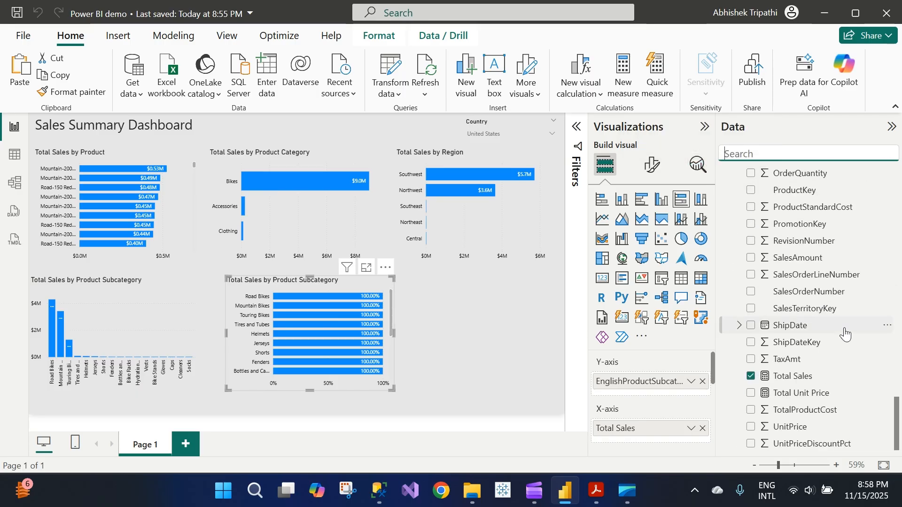
{"action": "scroll", "coordinate": [805, 395], "scroll_direction": "up", "scroll_amount": 6}
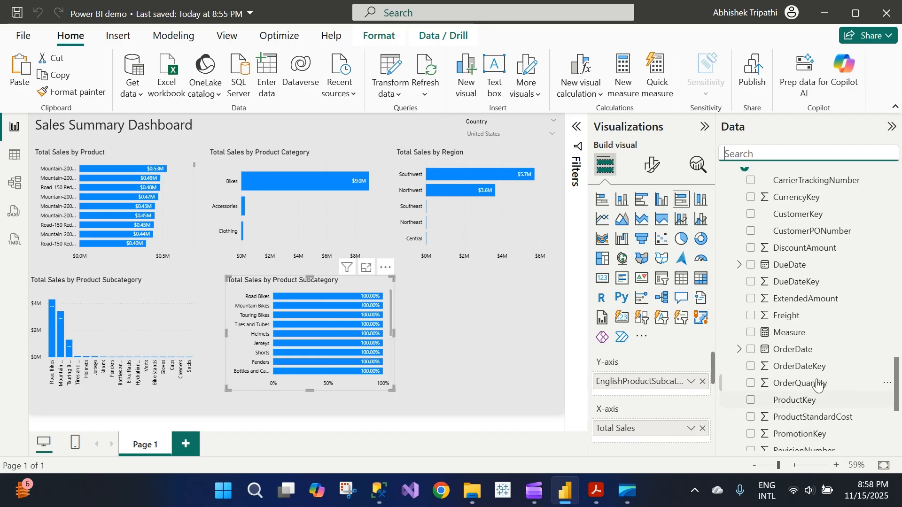
{"action": "left_click", "coordinate": [792, 405]}
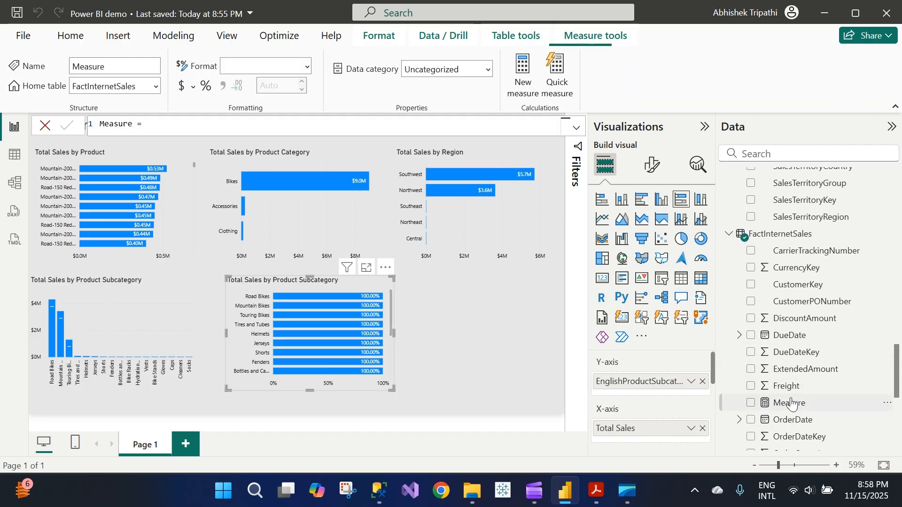
{"action": "left_click", "coordinate": [185, 125]}
{"action": "key", "text": "ctrl+a"}
{"action": "key", "text": "BackSpace"}
{"action": "type", "text": "Total P"}
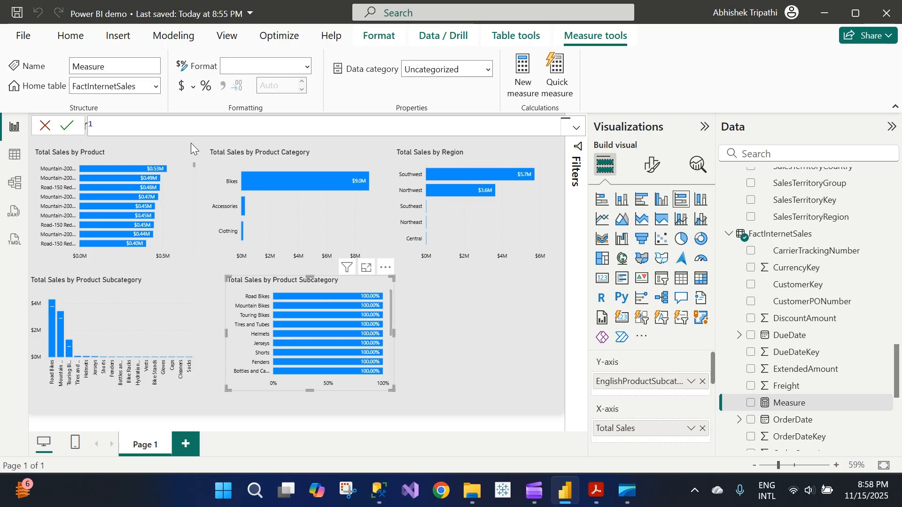
{"action": "type", "text": "rofit = [Total Sales] "}
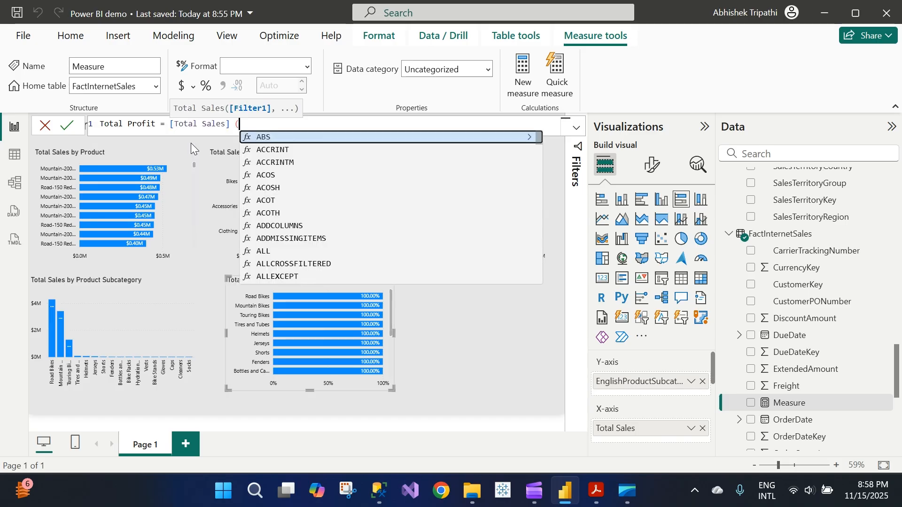
{"action": "type", "text": "* "}
{"action": "type", "text": "tota"}
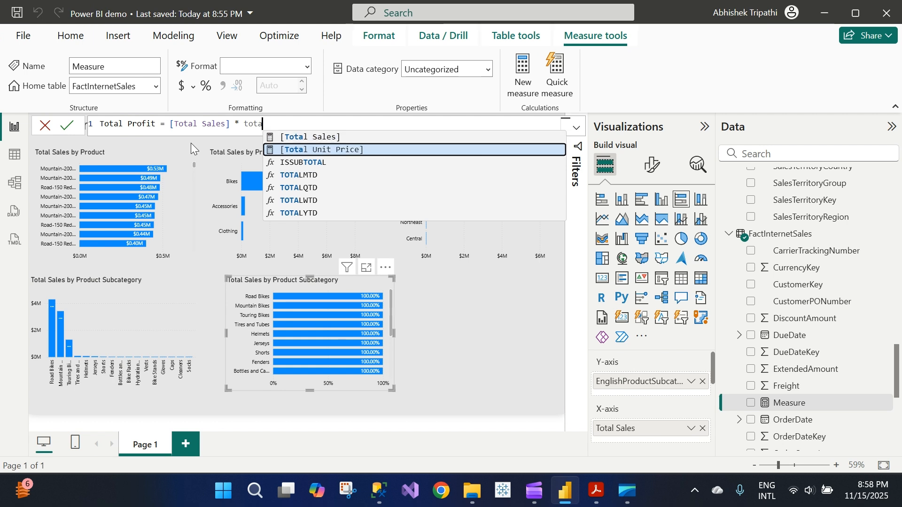
{"action": "key", "text": "Tab"}
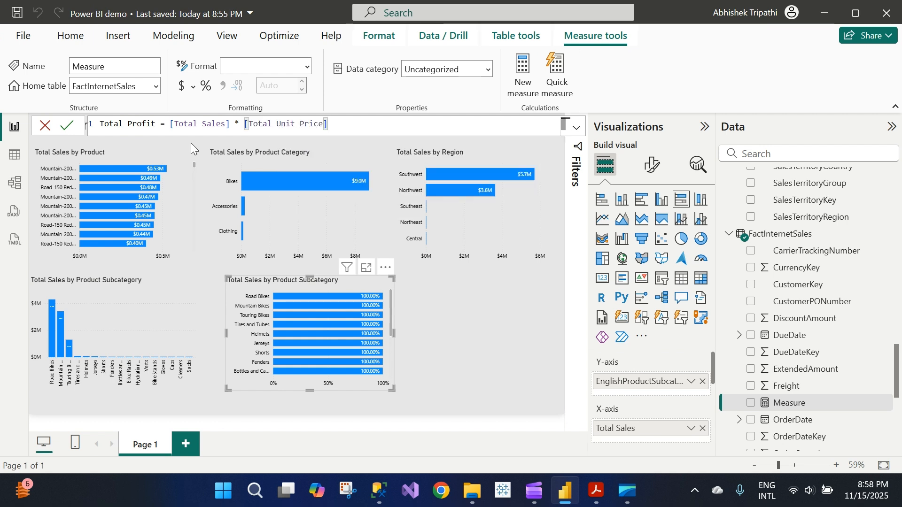
{"action": "key", "text": "Return"}
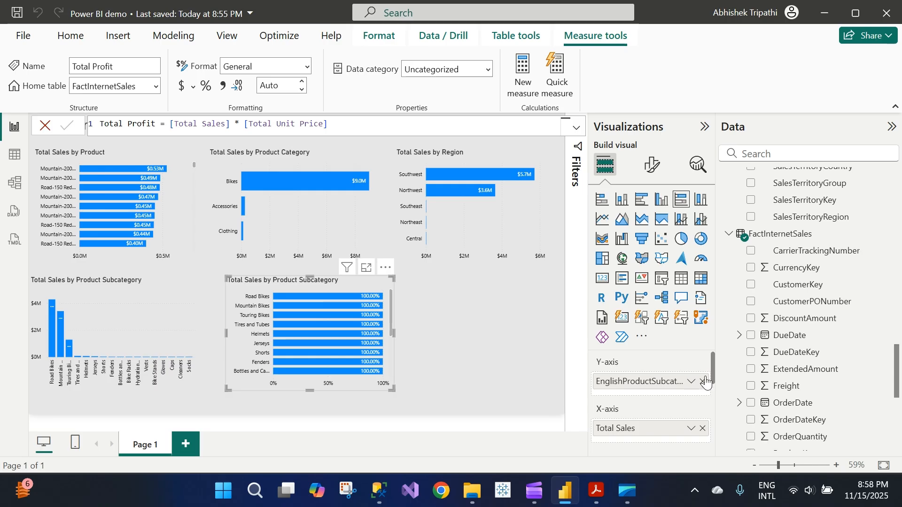
- Add Total Profit to the X-axis of the 100% stacked bar chart above Total Sales, and enlarge the chart
{"action": "left_click", "coordinate": [759, 154]}
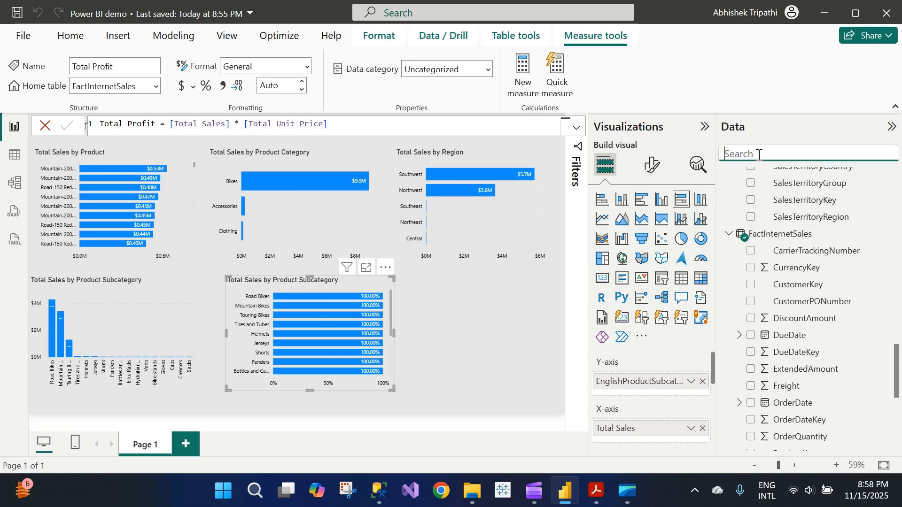
{"action": "type", "text": "proft"}
{"action": "key", "text": "BackSpace"}
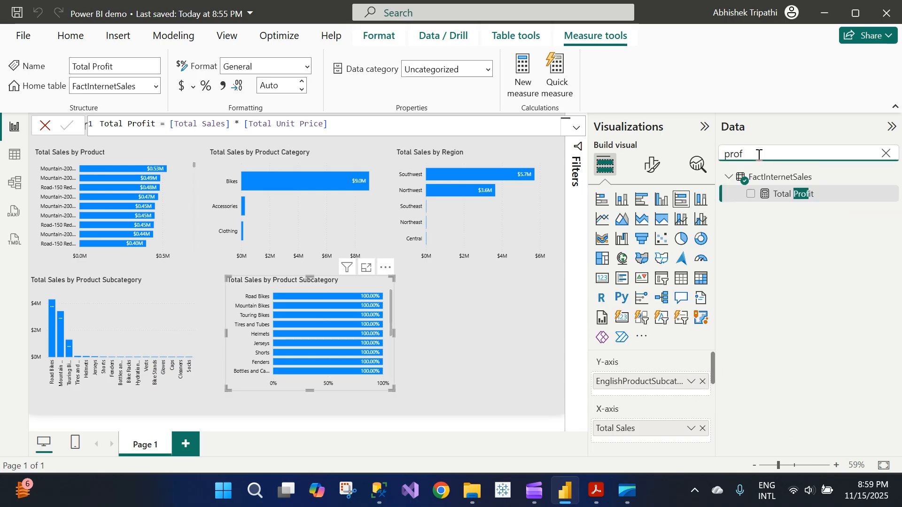
{"action": "left_click_drag", "start_coordinate": [781, 194], "coordinate": [663, 429]}
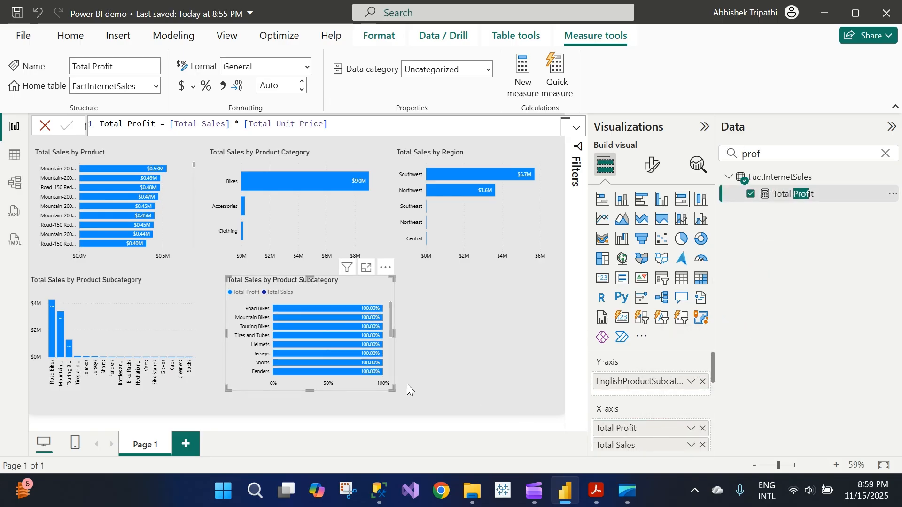
{"action": "left_click_drag", "start_coordinate": [393, 390], "coordinate": [457, 406]}
- Remove the product subcategory field from the enlarged chart's Y-axis and change the visual to a line chart
{"action": "scroll", "coordinate": [641, 410], "scroll_direction": "down", "scroll_amount": 3}
{"action": "scroll", "coordinate": [642, 410], "scroll_direction": "up", "scroll_amount": 3}
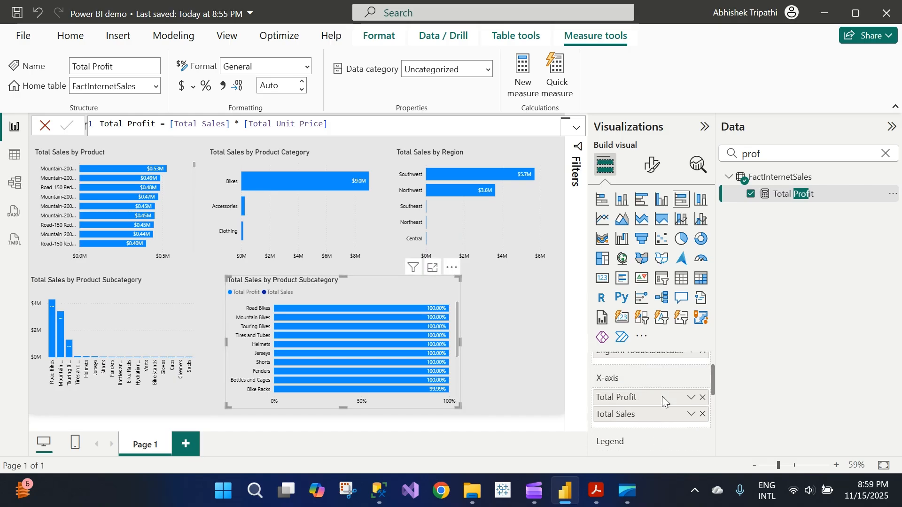
{"action": "left_click", "coordinate": [702, 382]}
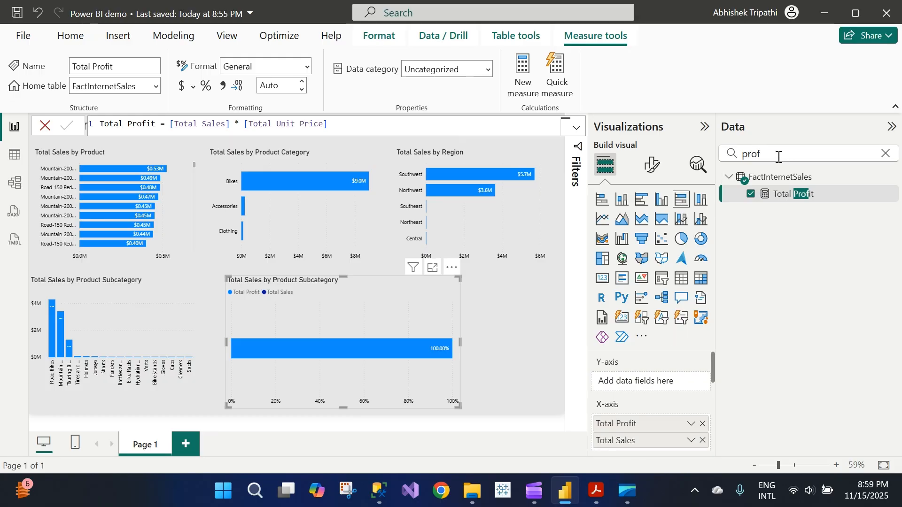
{"action": "left_click", "coordinate": [622, 221]}
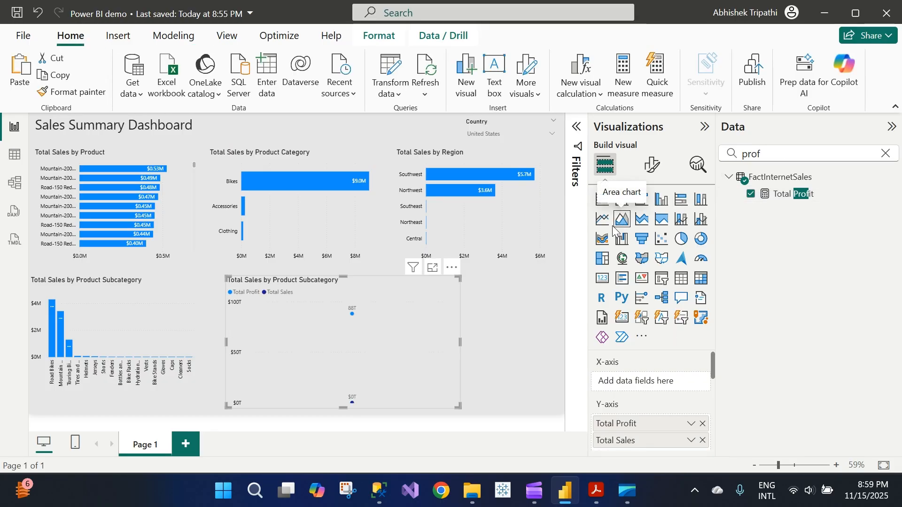
{"action": "left_click", "coordinate": [604, 220]}
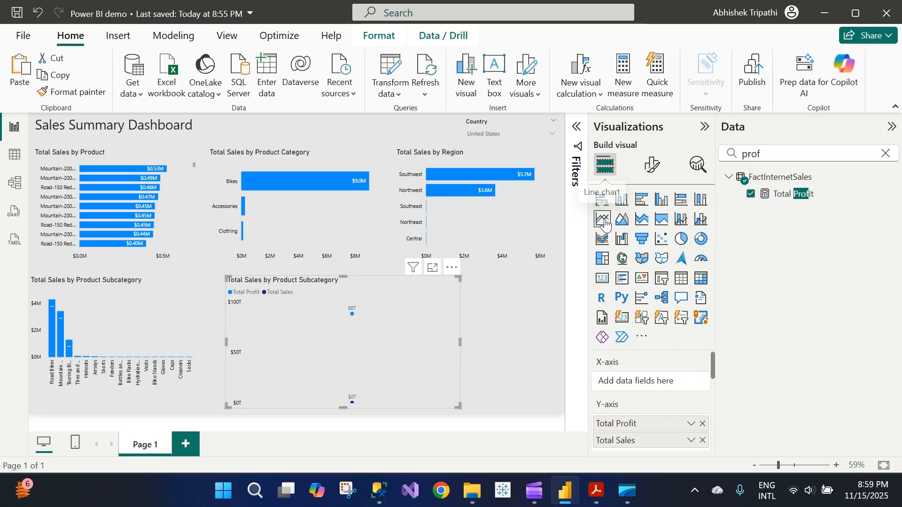
- Find the FactInternetSales OrderDate field and add its date hierarchy to the line chart's X-axis
{"action": "left_click", "coordinate": [773, 155]}
{"action": "left_click_drag", "start_coordinate": [773, 155], "coordinate": [721, 158]}
{"action": "type", "text": "order"}
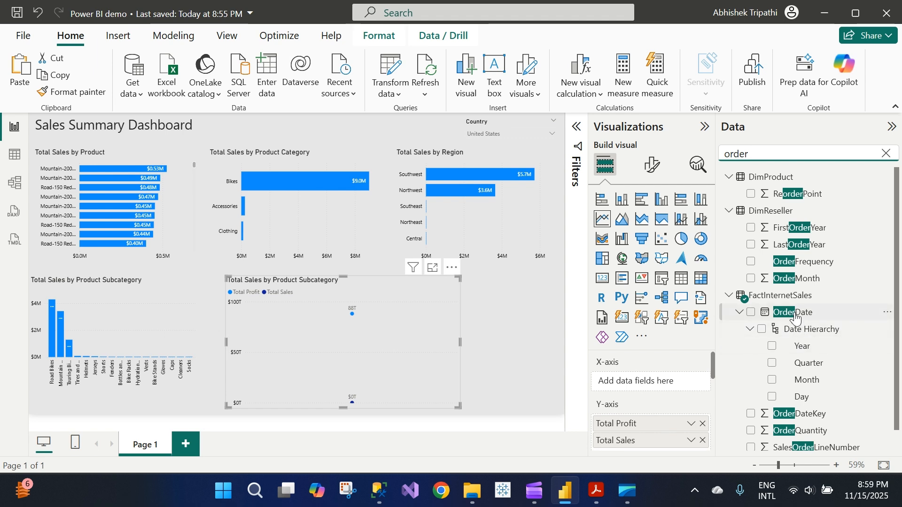
{"action": "left_click_drag", "start_coordinate": [793, 312], "coordinate": [395, 389]}
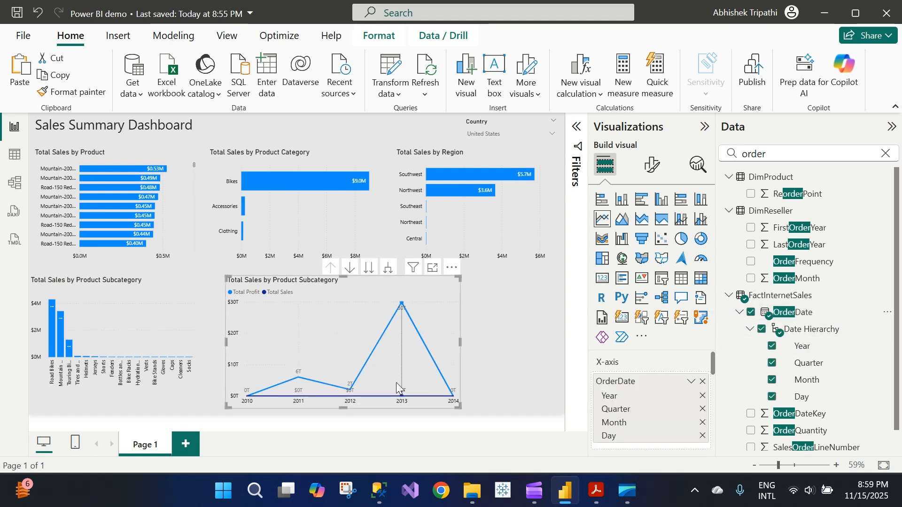
- Widen the profit and sales trend line chart so it spans to the right edge of the report page
{"action": "left_click", "coordinate": [525, 346]}
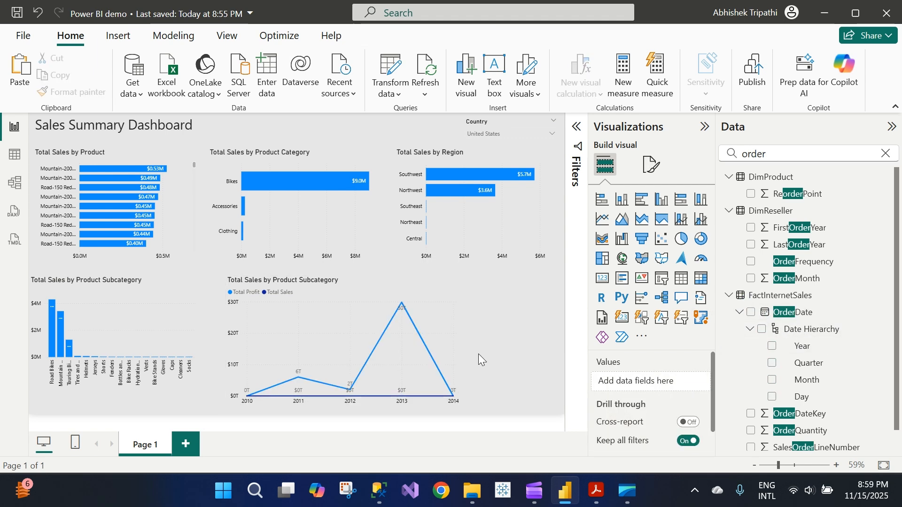
{"action": "left_click", "coordinate": [436, 295]}
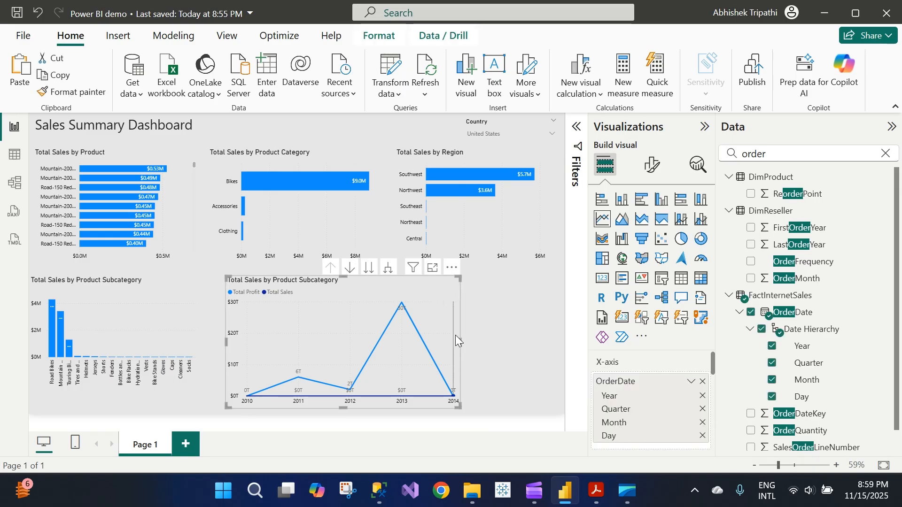
{"action": "left_click_drag", "start_coordinate": [460, 343], "coordinate": [557, 348]}
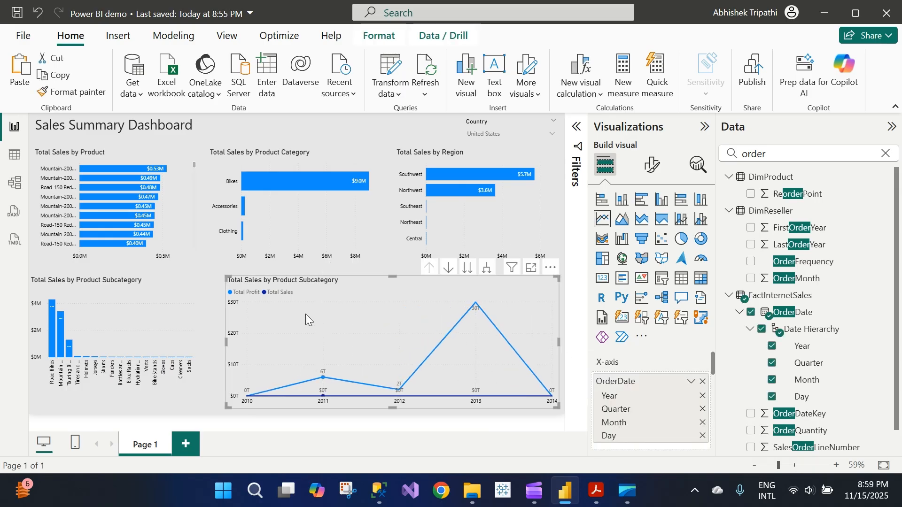
- Remove Day and Quarter from the line chart's OrderDate hierarchy and expand the axis to month level
{"action": "left_click", "coordinate": [487, 268]}
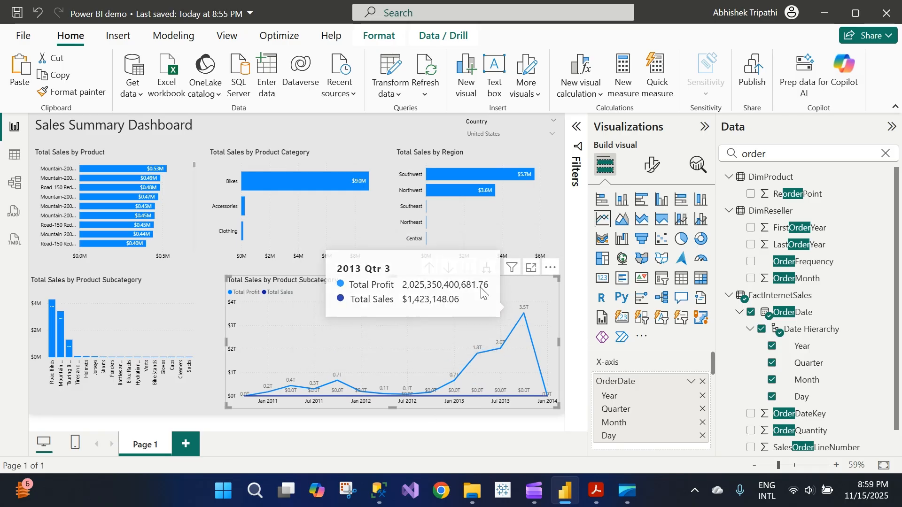
{"action": "left_click", "coordinate": [702, 436]}
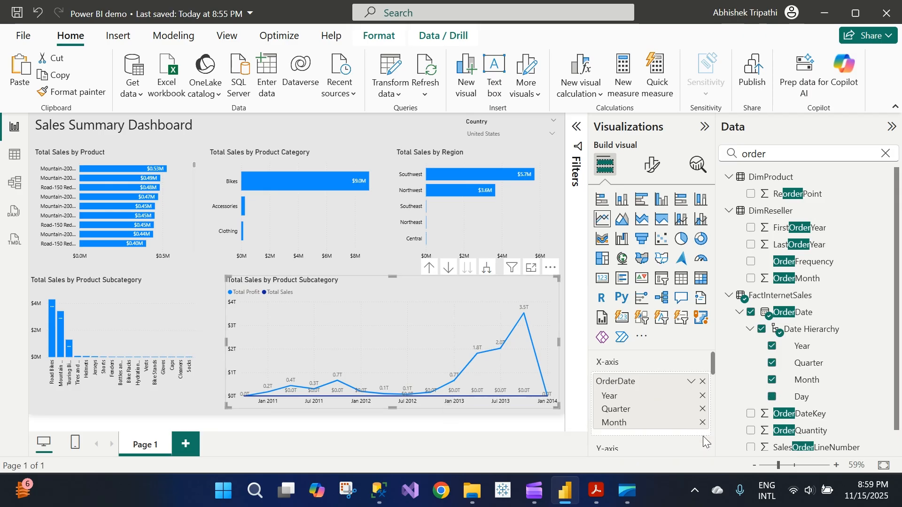
{"action": "left_click", "coordinate": [702, 409]}
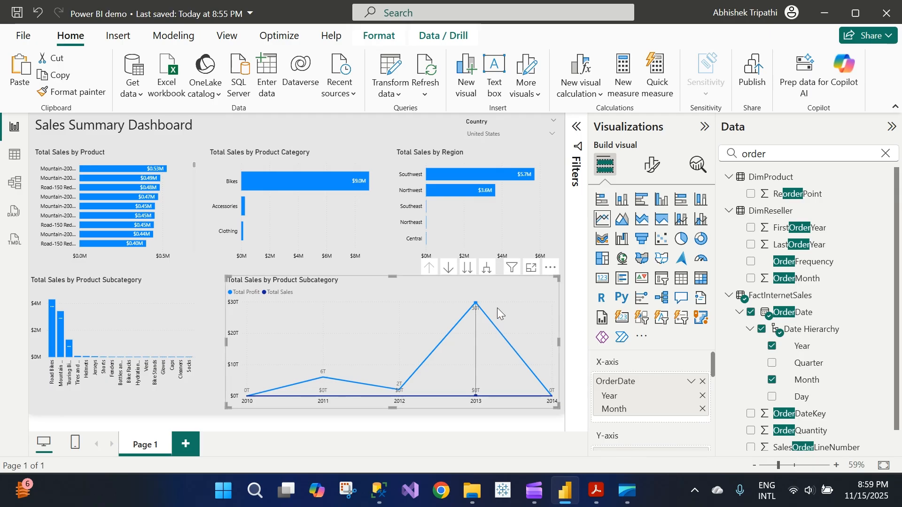
{"action": "left_click", "coordinate": [486, 273]}
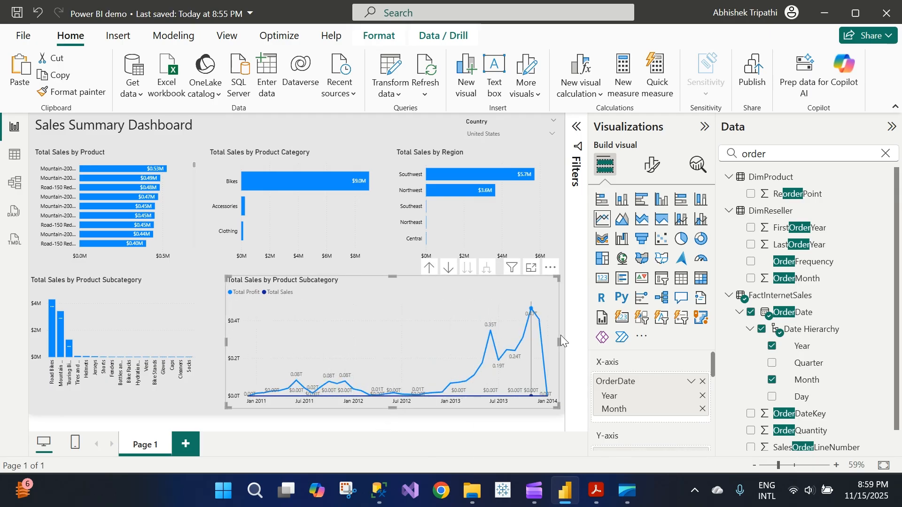
- Save the report with the finished trend chart and add a second report page
{"action": "left_click", "coordinate": [377, 124]}
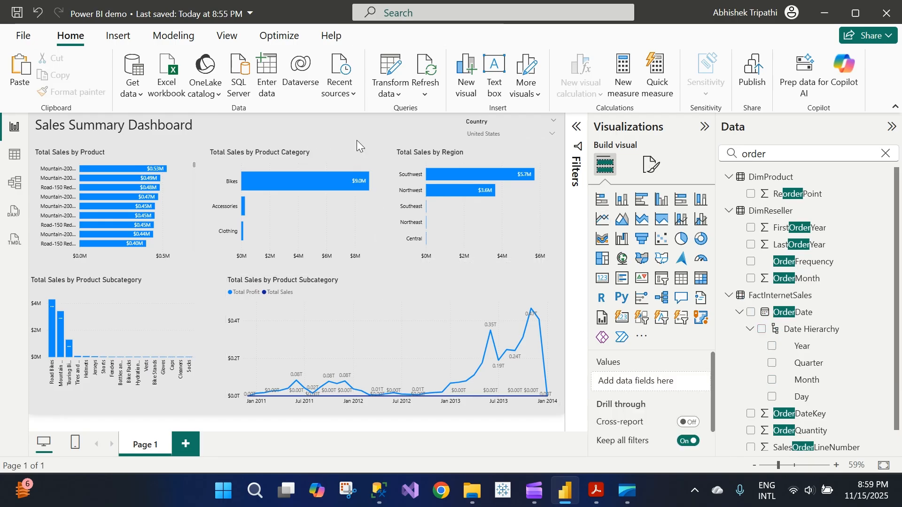
{"action": "key", "text": "ctrl+s"}
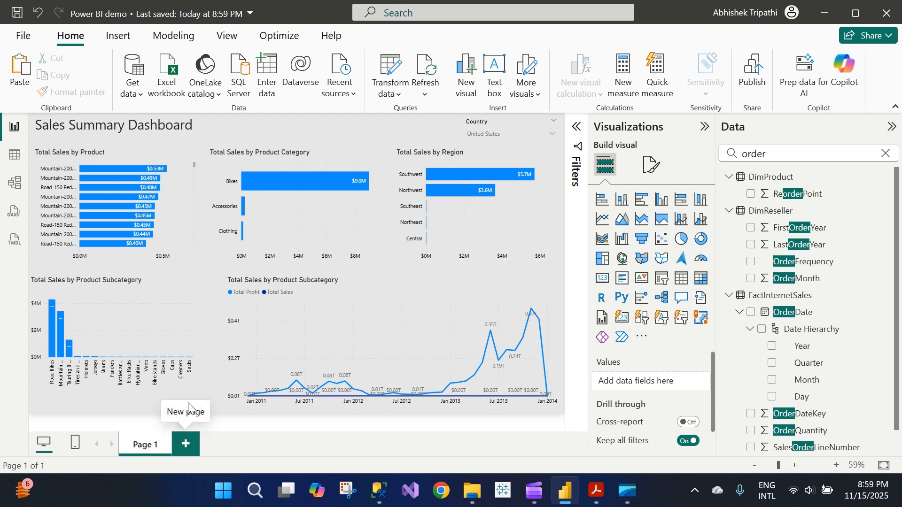
{"action": "left_click", "coordinate": [184, 447]}
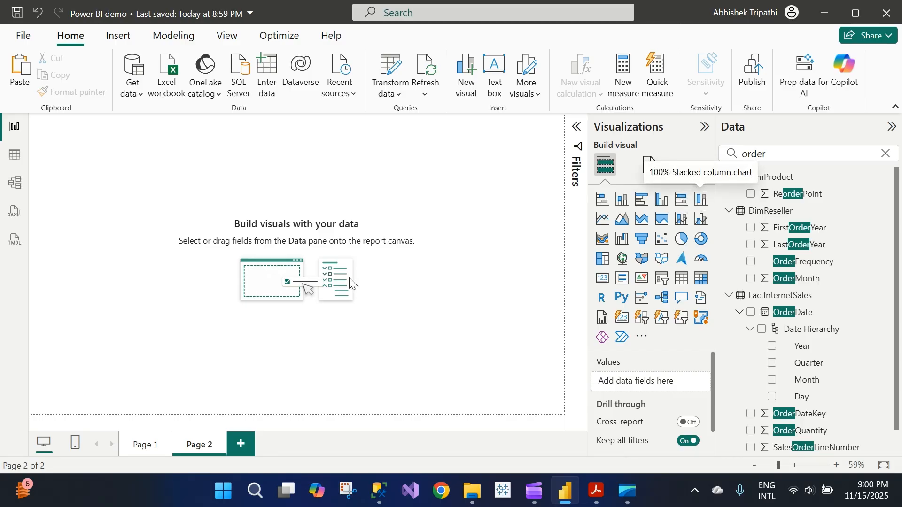
- Insert an enlarged 100% stacked column chart on Page 2 with Total Sales on its Y-axis
{"action": "left_click_drag", "start_coordinate": [147, 230], "coordinate": [335, 349]}
{"action": "left_click_drag", "start_coordinate": [302, 304], "coordinate": [379, 314]}
{"action": "left_click_drag", "start_coordinate": [774, 155], "coordinate": [697, 164]}
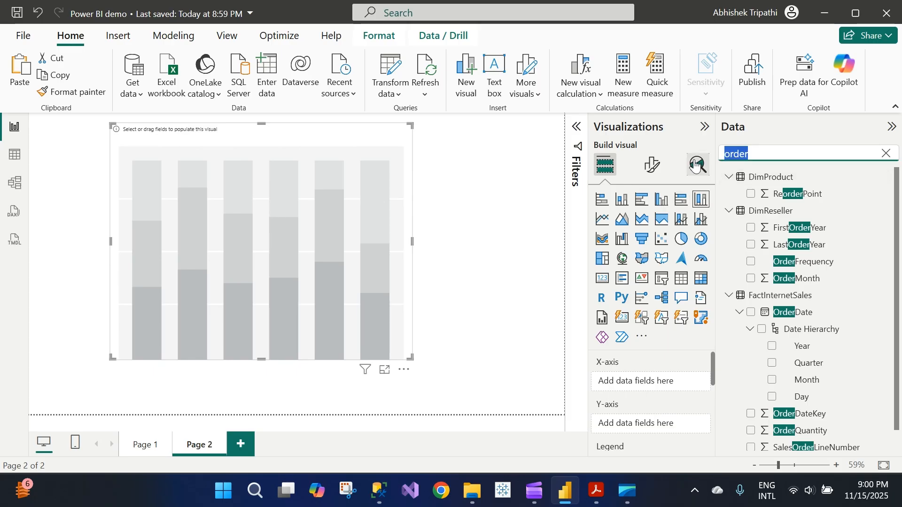
{"action": "type", "text": "total"}
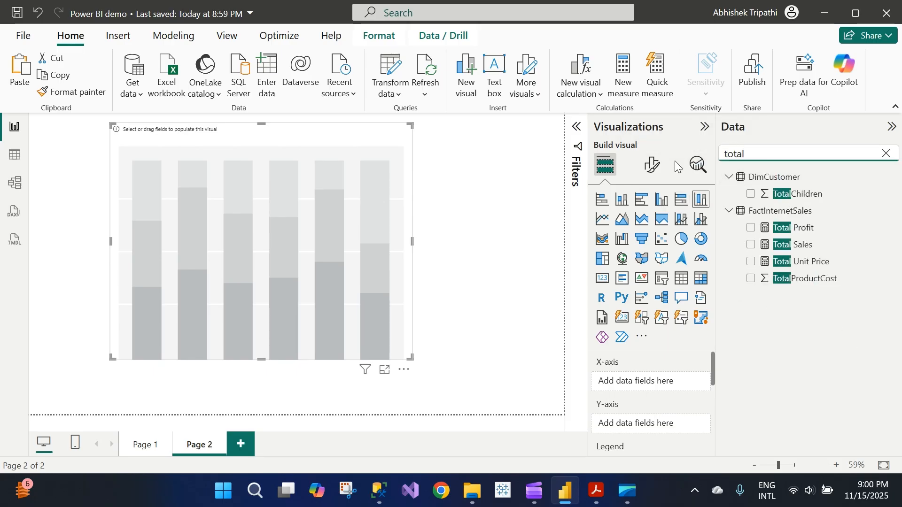
{"action": "left_click", "coordinate": [750, 245]}
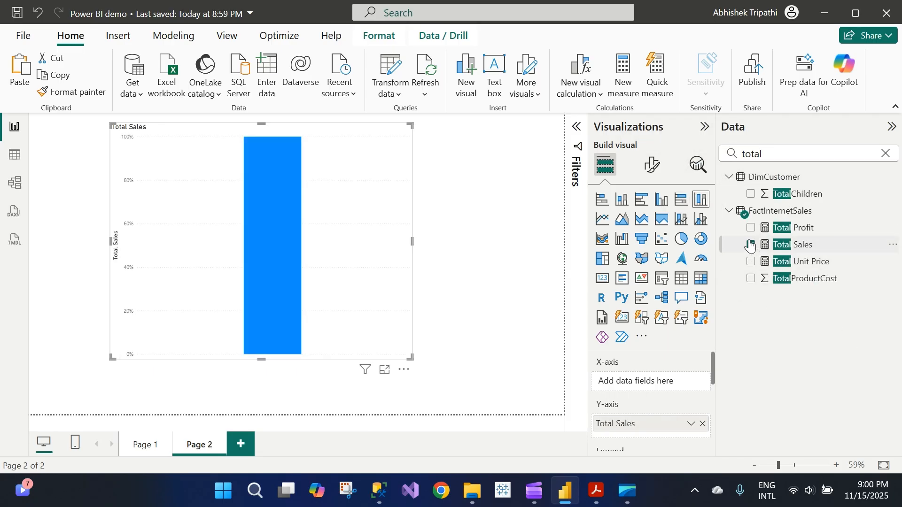
- Add EnglishProductCategoryName to the column chart's X-axis and EnglishProductSubcategoryName to its legend
{"action": "left_click_drag", "start_coordinate": [773, 152], "coordinate": [691, 162]}
{"action": "type", "text": "categ"}
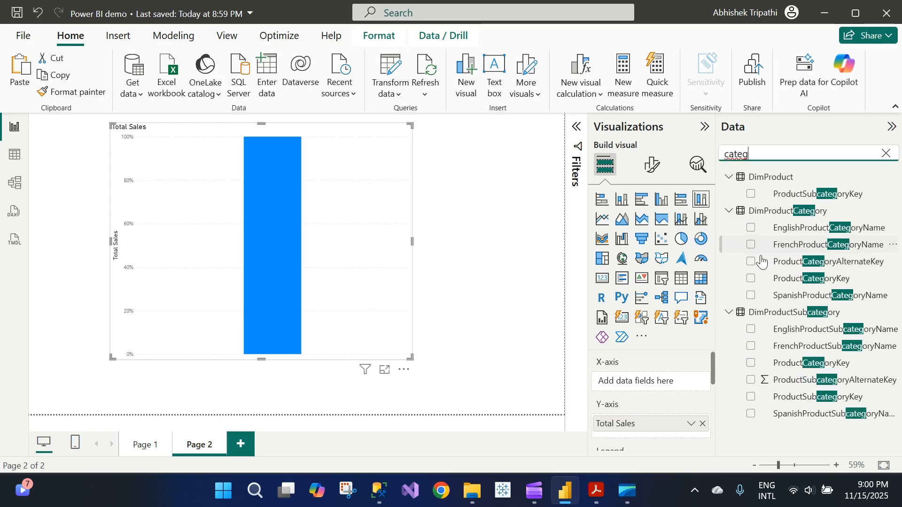
{"action": "left_click", "coordinate": [751, 227]}
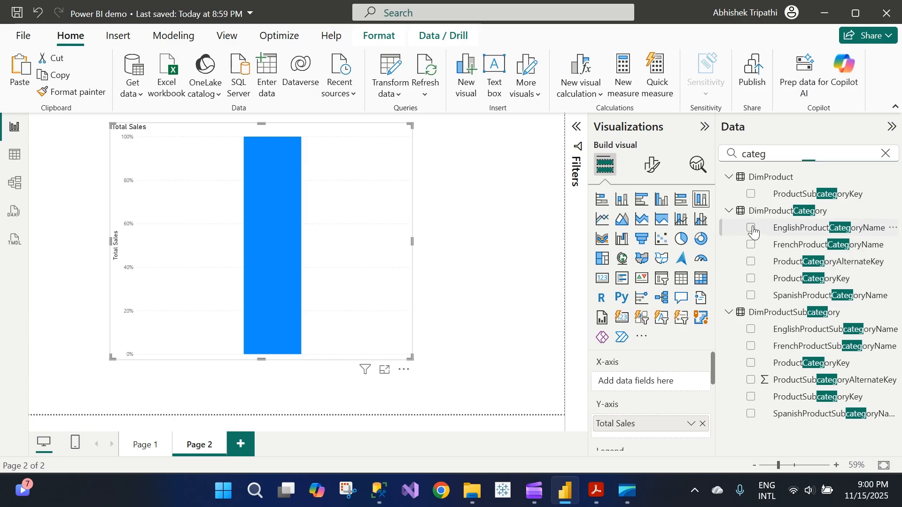
{"action": "left_click", "coordinate": [751, 330]}
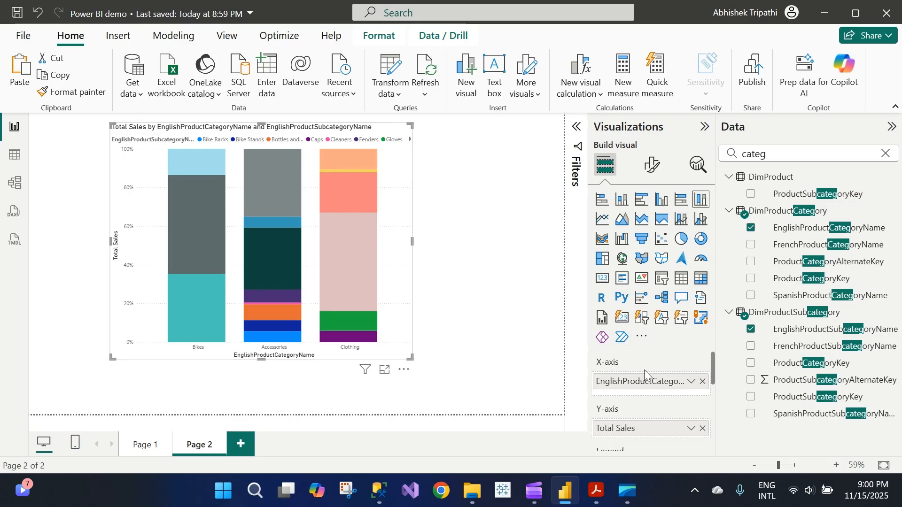
- Remove the product category field from the column chart's X-axis and the subcategory field from its legend
{"action": "left_click", "coordinate": [703, 381]}
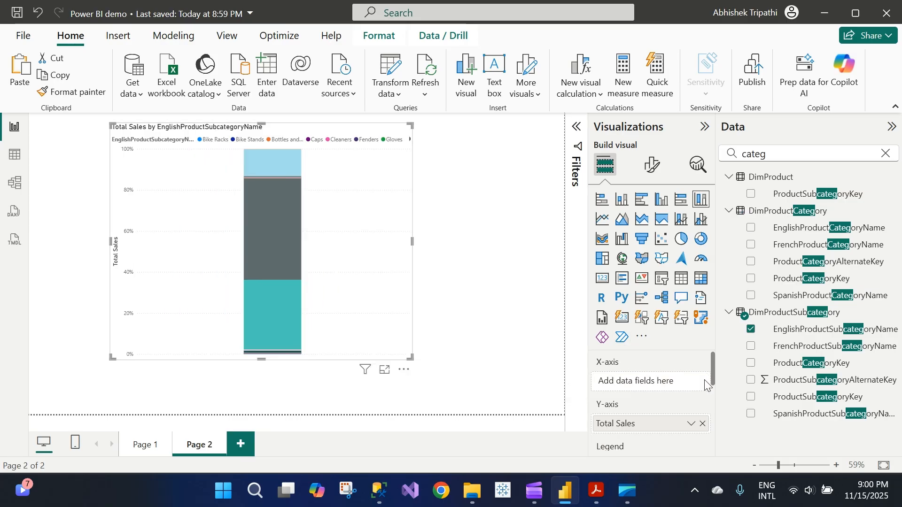
{"action": "scroll", "coordinate": [703, 425], "scroll_direction": "down", "scroll_amount": 3}
{"action": "scroll", "coordinate": [705, 420], "scroll_direction": "up", "scroll_amount": 1}
{"action": "scroll", "coordinate": [705, 422], "scroll_direction": "up", "scroll_amount": 1}
{"action": "left_click", "coordinate": [703, 395]}
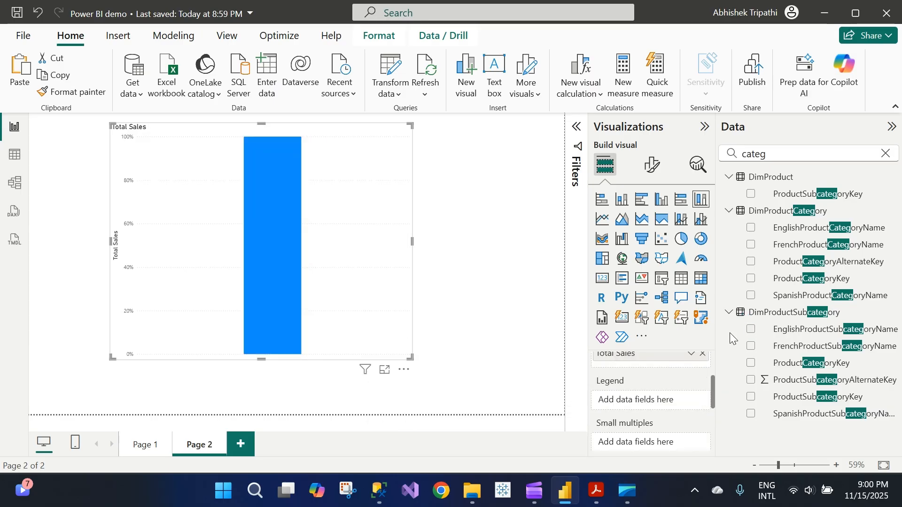
- Add SalesTerritoryRegion to the column chart's X-axis and SalesTerritoryCountry to its legend
{"action": "left_click_drag", "start_coordinate": [787, 159], "coordinate": [708, 158]}
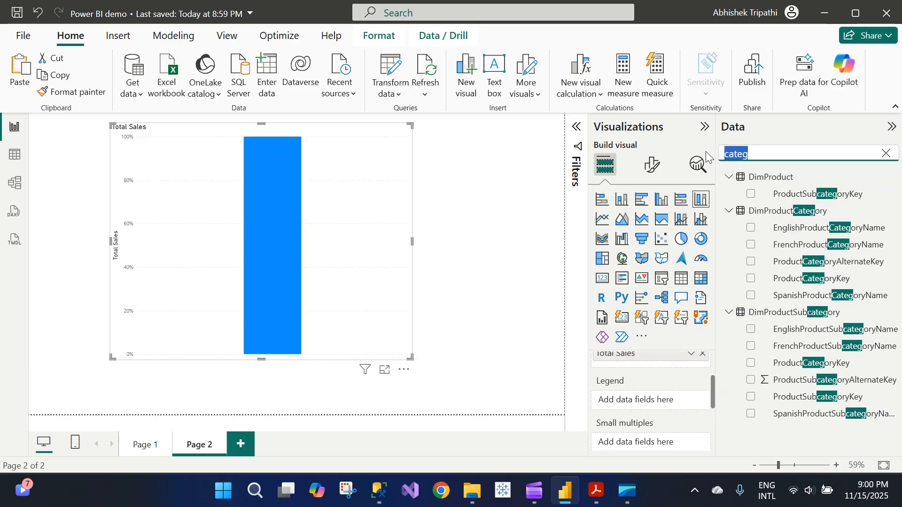
{"action": "type", "text": "region"}
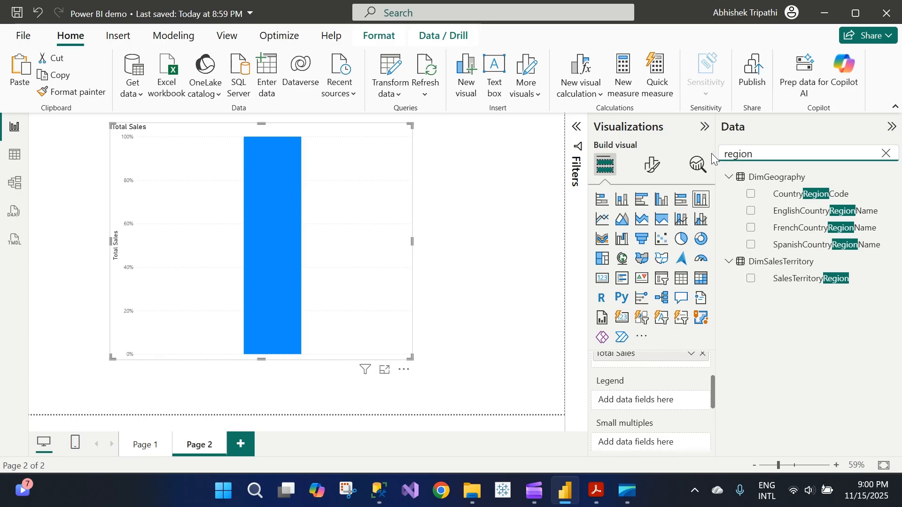
{"action": "left_click", "coordinate": [750, 278]}
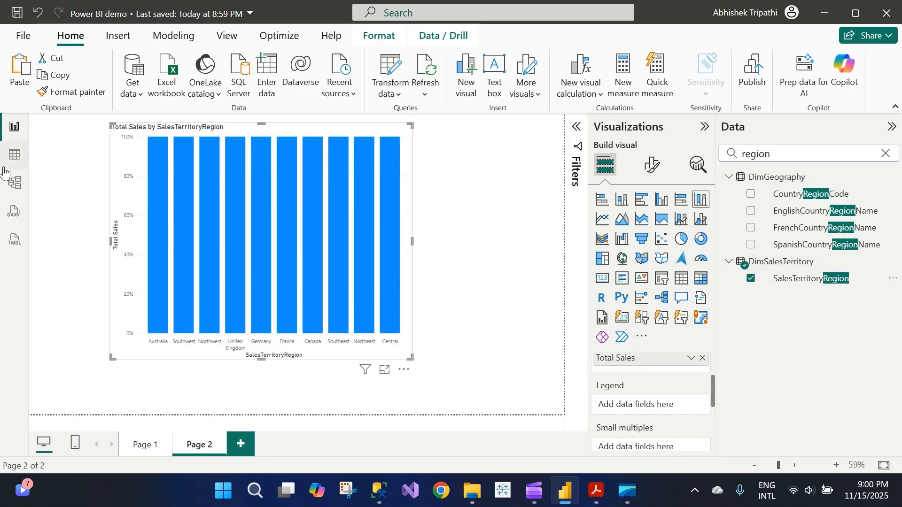
{"action": "double_click", "coordinate": [783, 151]}
{"action": "type", "text": "country"}
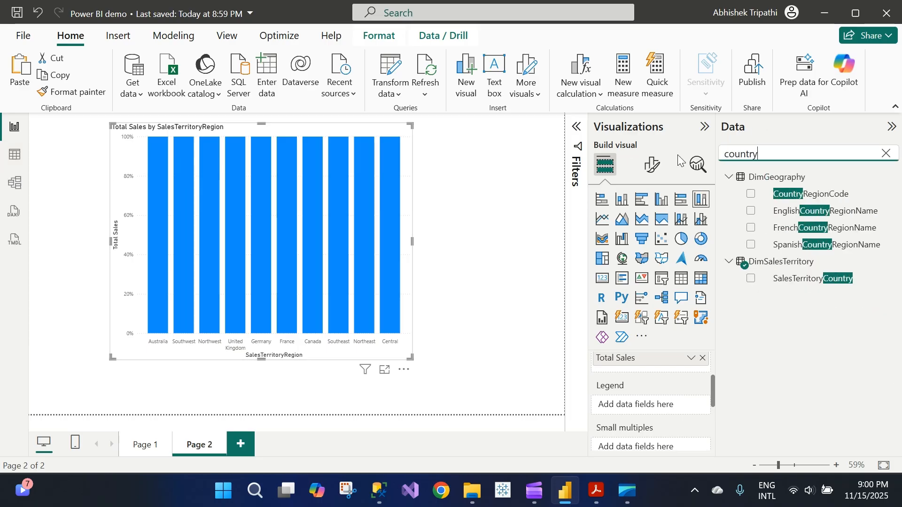
{"action": "left_click", "coordinate": [751, 279]}
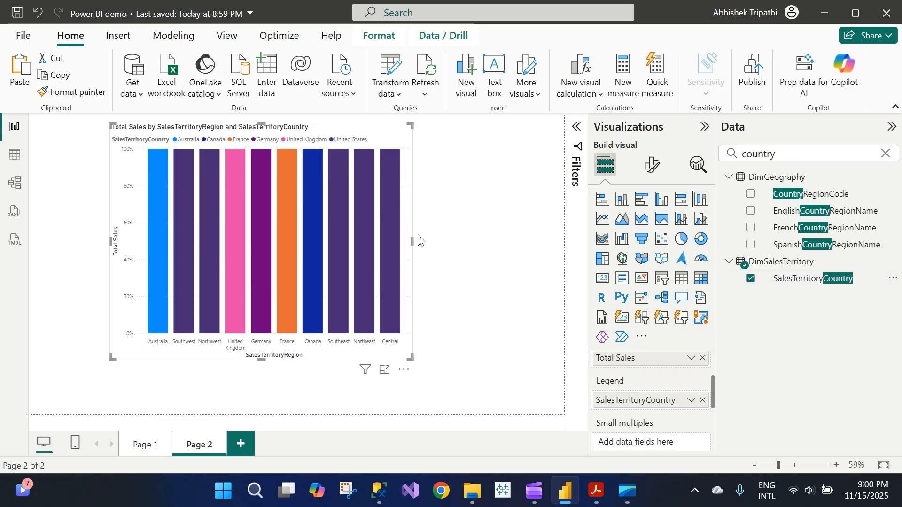
- Enlarge the 100% stacked column chart so it fills most of Page 2
{"action": "left_click_drag", "start_coordinate": [412, 241], "coordinate": [547, 242]}
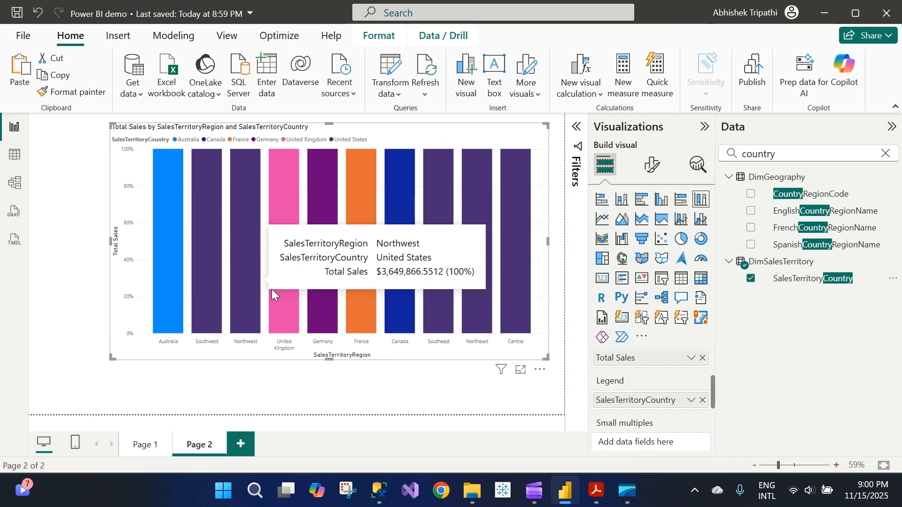
{"action": "left_click_drag", "start_coordinate": [329, 359], "coordinate": [328, 403]}
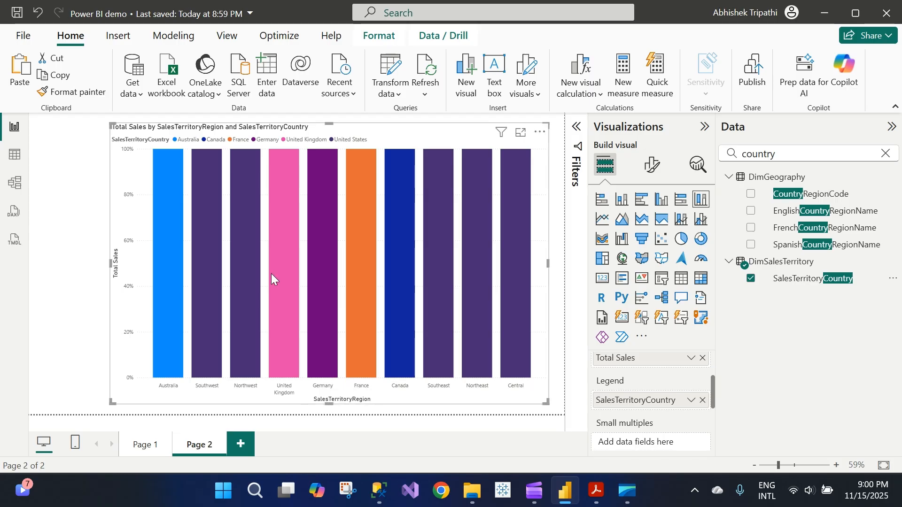
{"action": "left_click_drag", "start_coordinate": [113, 263], "coordinate": [67, 259]}
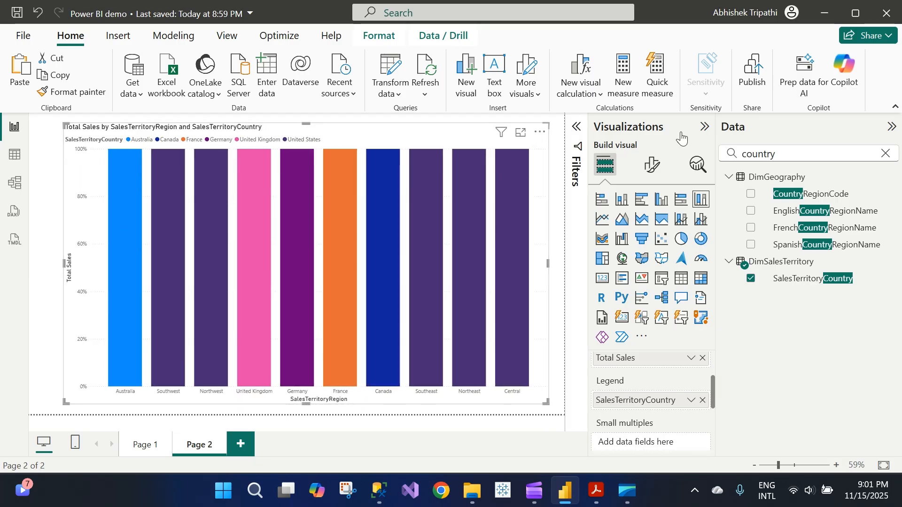
- Find the Total Profit measure and add it to the column chart
{"action": "double_click", "coordinate": [782, 153]}
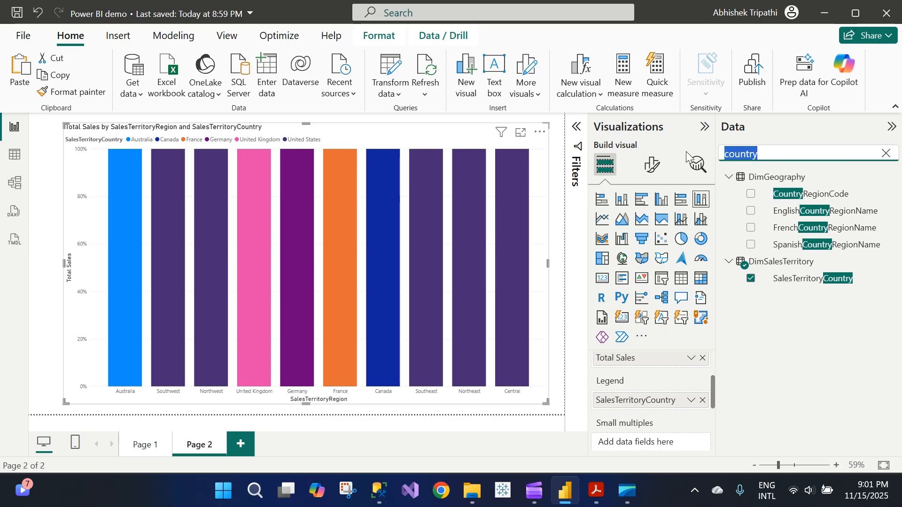
{"action": "type", "text": "prof"}
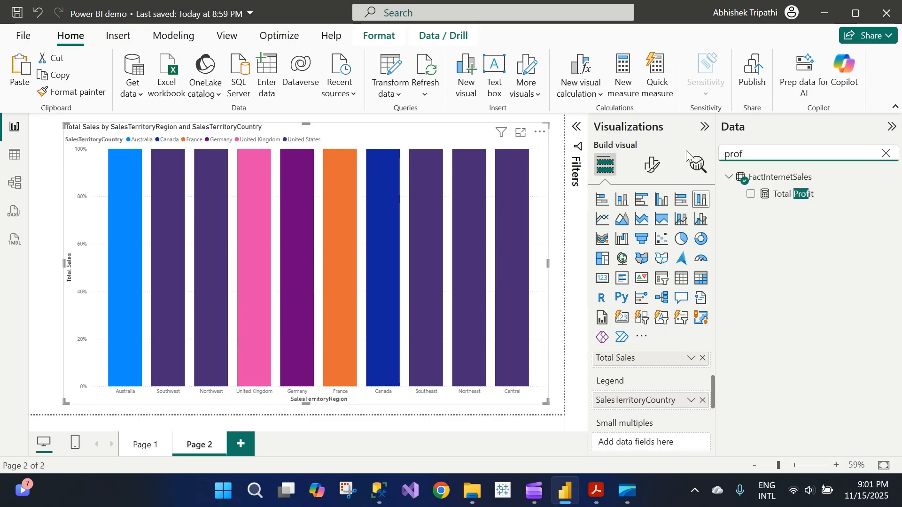
{"action": "left_click", "coordinate": [751, 194]}
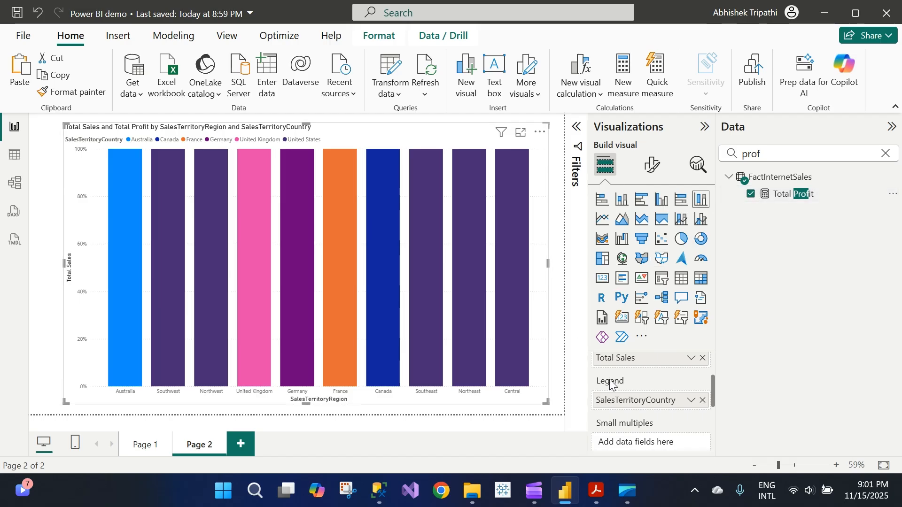
- Try to move Total Profit from the column chart's tooltips to its Y-axis
{"action": "scroll", "coordinate": [665, 425], "scroll_direction": "up", "scroll_amount": 1}
{"action": "scroll", "coordinate": [663, 423], "scroll_direction": "down", "scroll_amount": 1}
{"action": "scroll", "coordinate": [663, 425], "scroll_direction": "down", "scroll_amount": 3}
{"action": "scroll", "coordinate": [663, 421], "scroll_direction": "up", "scroll_amount": 2}
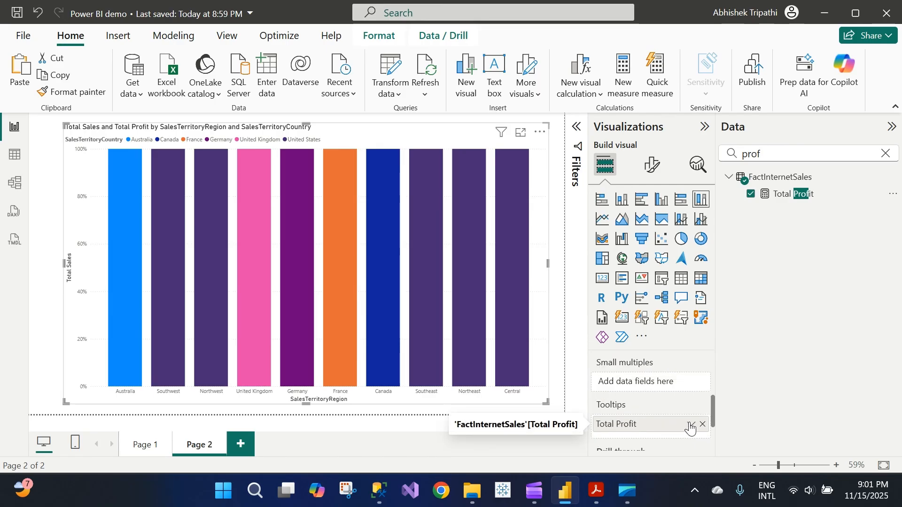
{"action": "left_click", "coordinate": [690, 425]}
{"action": "mouse_move", "coordinate": [794, 386]}
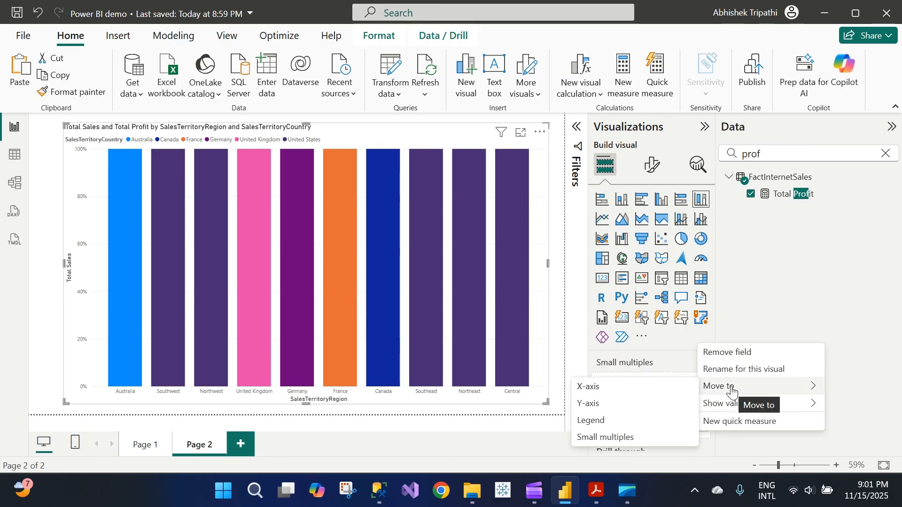
{"action": "left_click", "coordinate": [608, 404]}
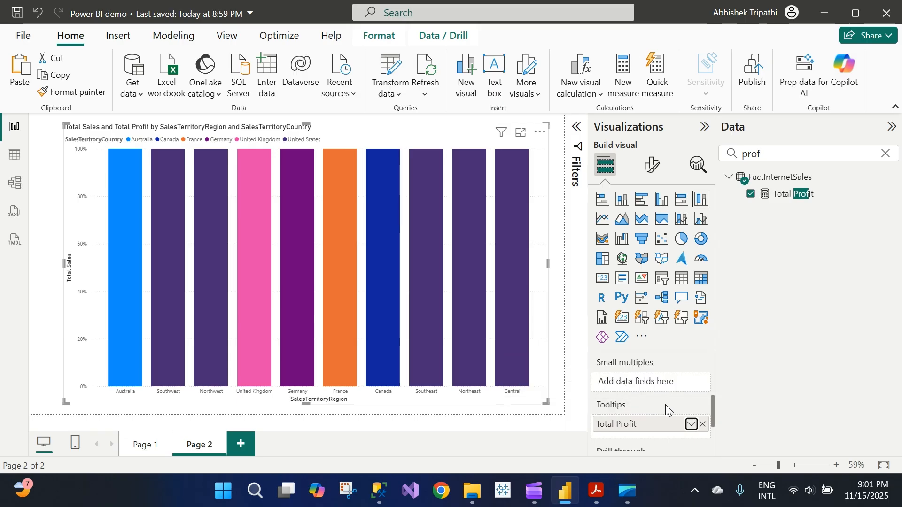
- Remove Total Profit from the column chart's tooltips
{"action": "scroll", "coordinate": [665, 404], "scroll_direction": "up", "scroll_amount": 5}
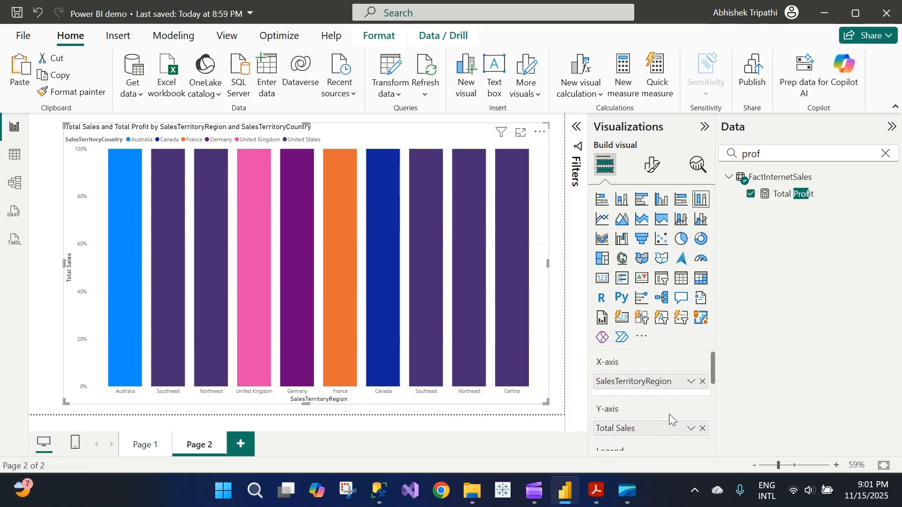
{"action": "scroll", "coordinate": [669, 413], "scroll_direction": "down", "scroll_amount": 3}
{"action": "scroll", "coordinate": [667, 380], "scroll_direction": "down", "scroll_amount": 5}
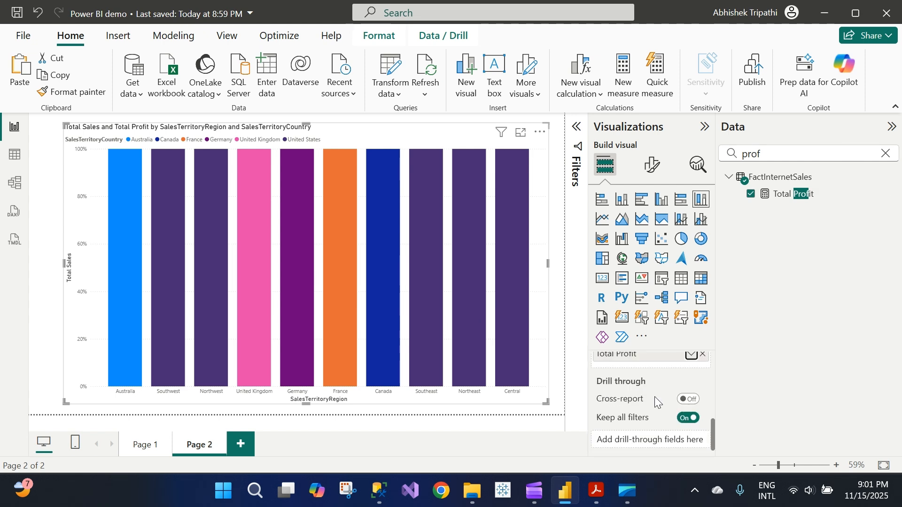
{"action": "scroll", "coordinate": [623, 416], "scroll_direction": "up", "scroll_amount": 2}
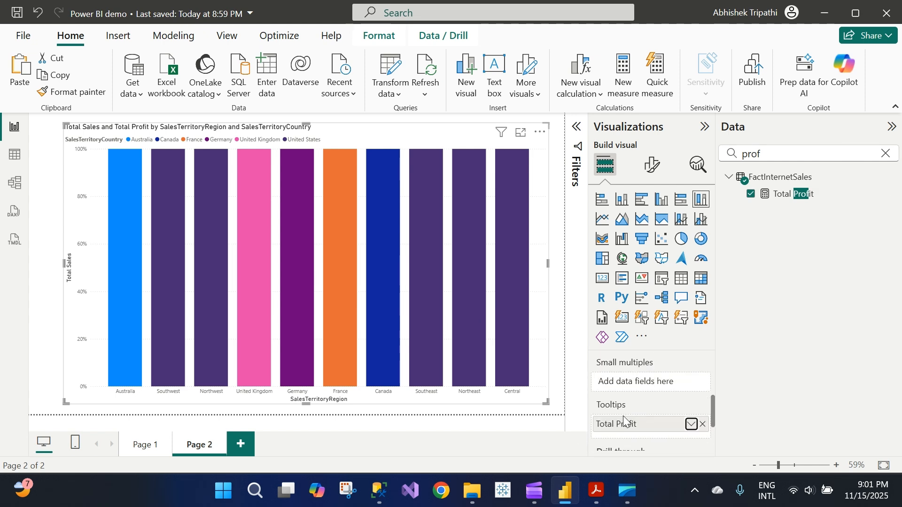
{"action": "left_click", "coordinate": [701, 423]}
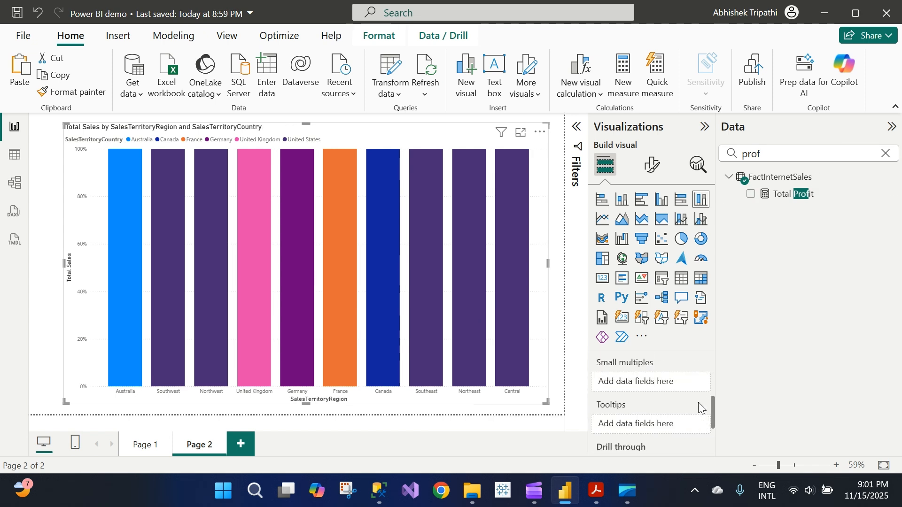
- Convert the region column chart to a 100% stacked bar chart and turn on its data labels
{"action": "left_click", "coordinate": [681, 199]}
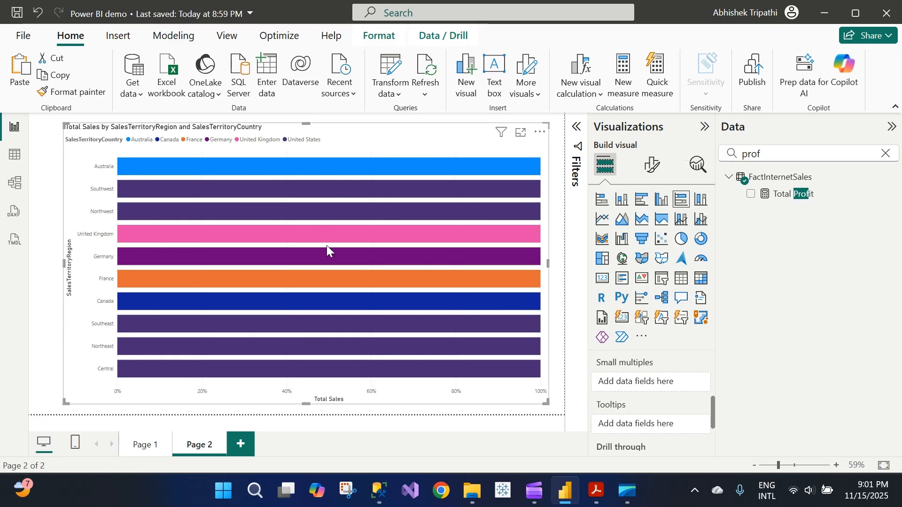
{"action": "left_click", "coordinate": [885, 153]}
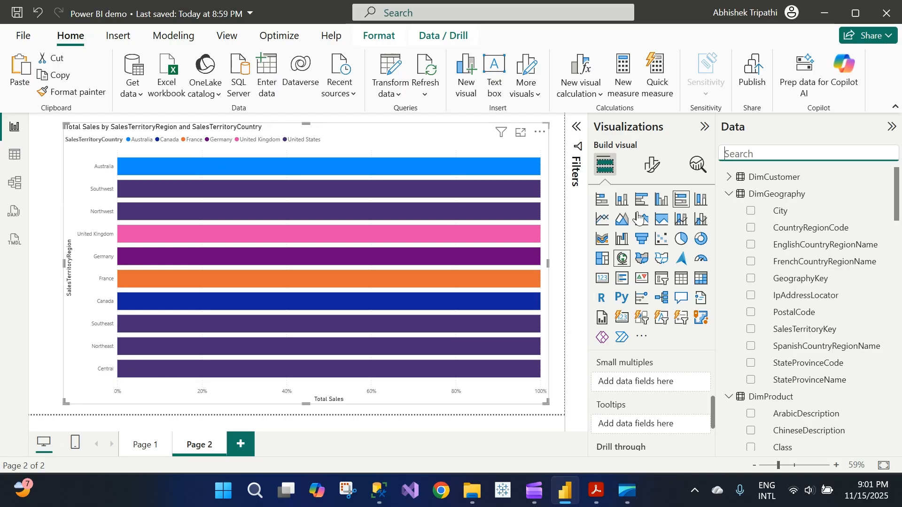
{"action": "left_click", "coordinate": [649, 165]}
{"action": "scroll", "coordinate": [657, 357], "scroll_direction": "down", "scroll_amount": 3}
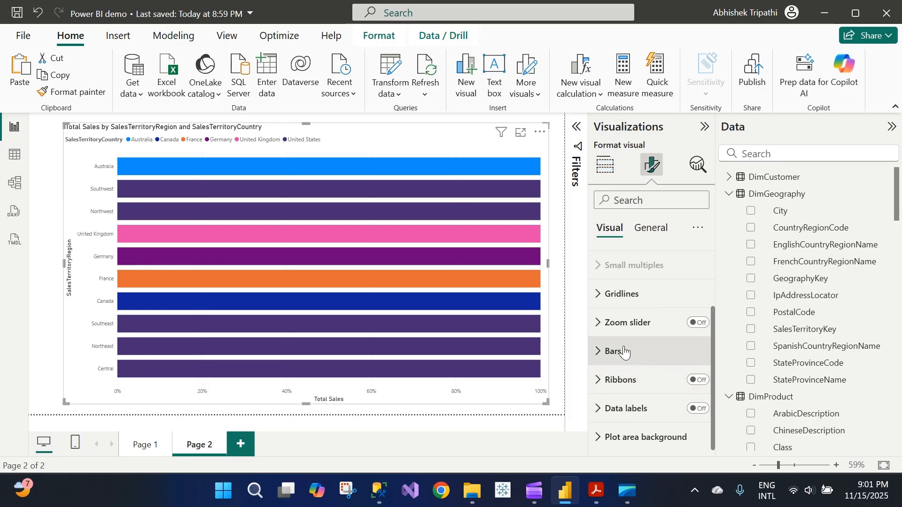
{"action": "left_click", "coordinate": [698, 409]}
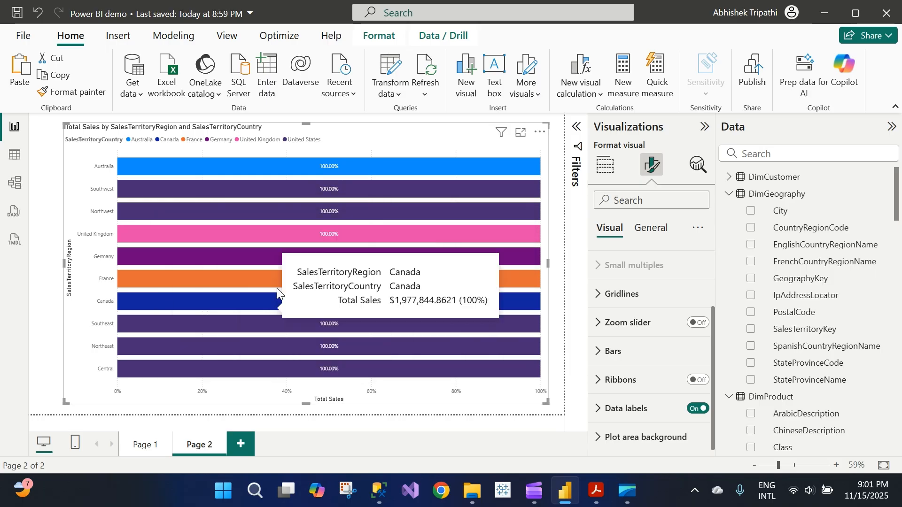
{"action": "left_click", "coordinate": [49, 374]}
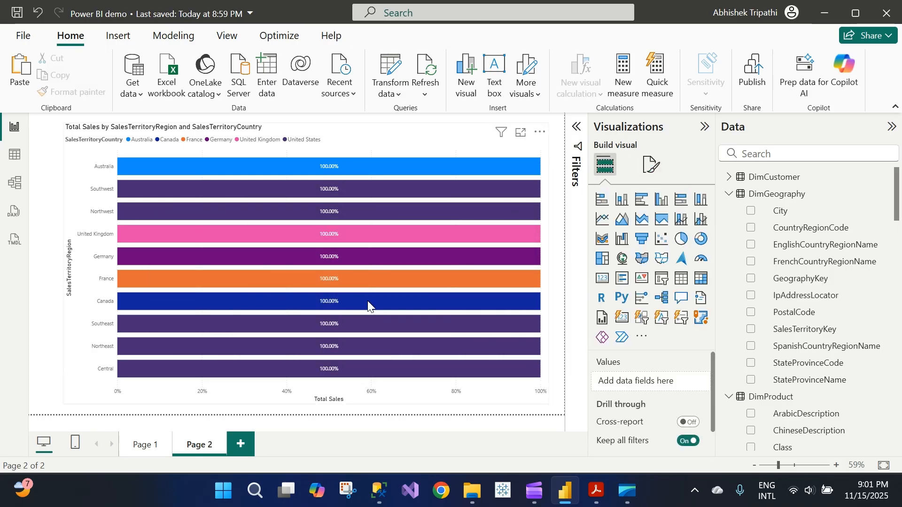
{"action": "left_click", "coordinate": [82, 384]}
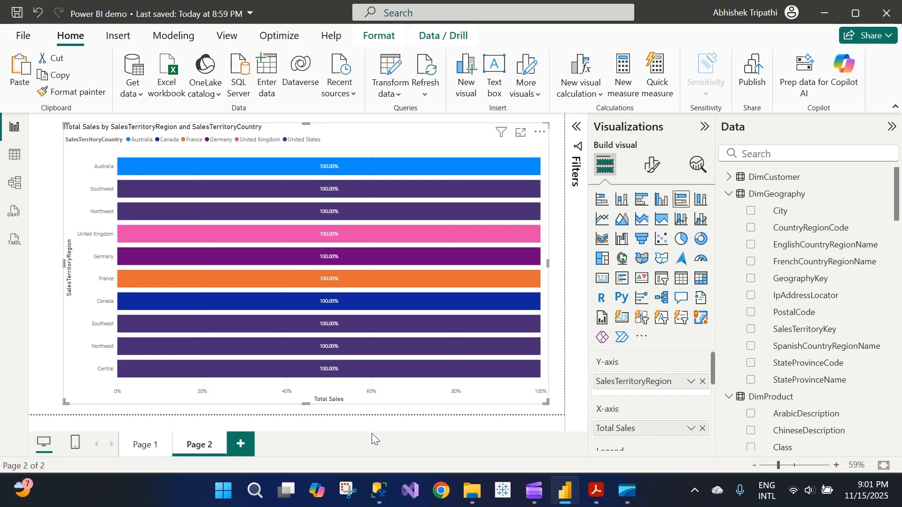
- Return to the sales summary dashboard on Page 1
{"action": "left_click", "coordinate": [137, 454]}
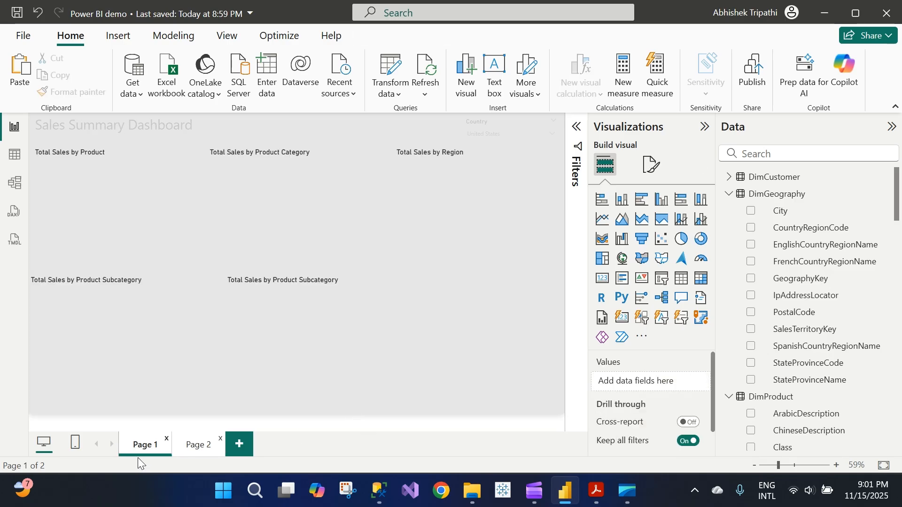